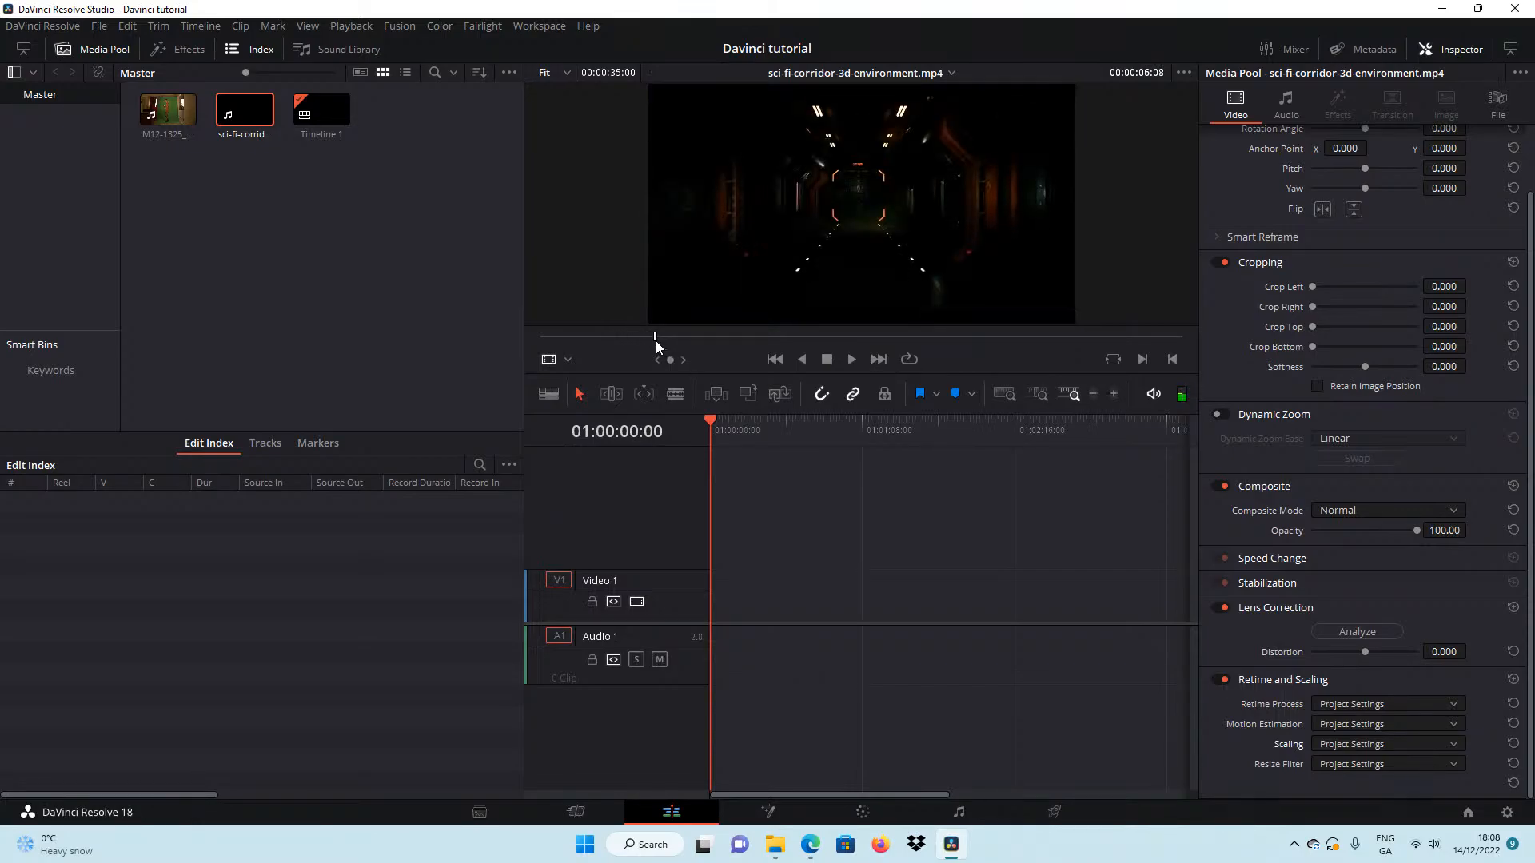
Mark an in point at 00:00:06:08 in the sci-fi corridor clip and place the M12-1325 green-screen clip at the start of Video 1.
key("i")
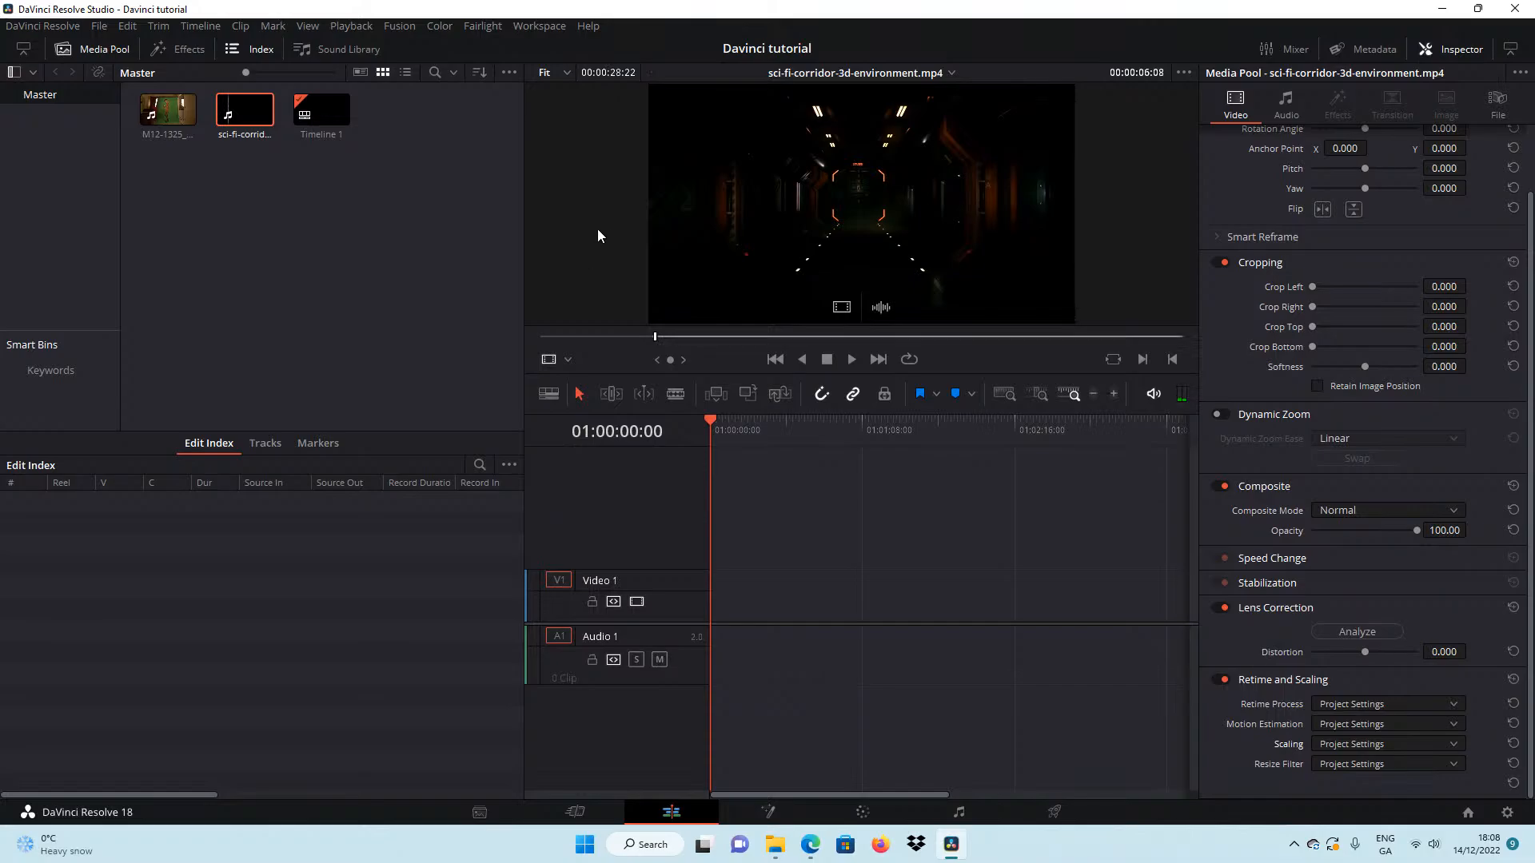
left_click(168, 112)
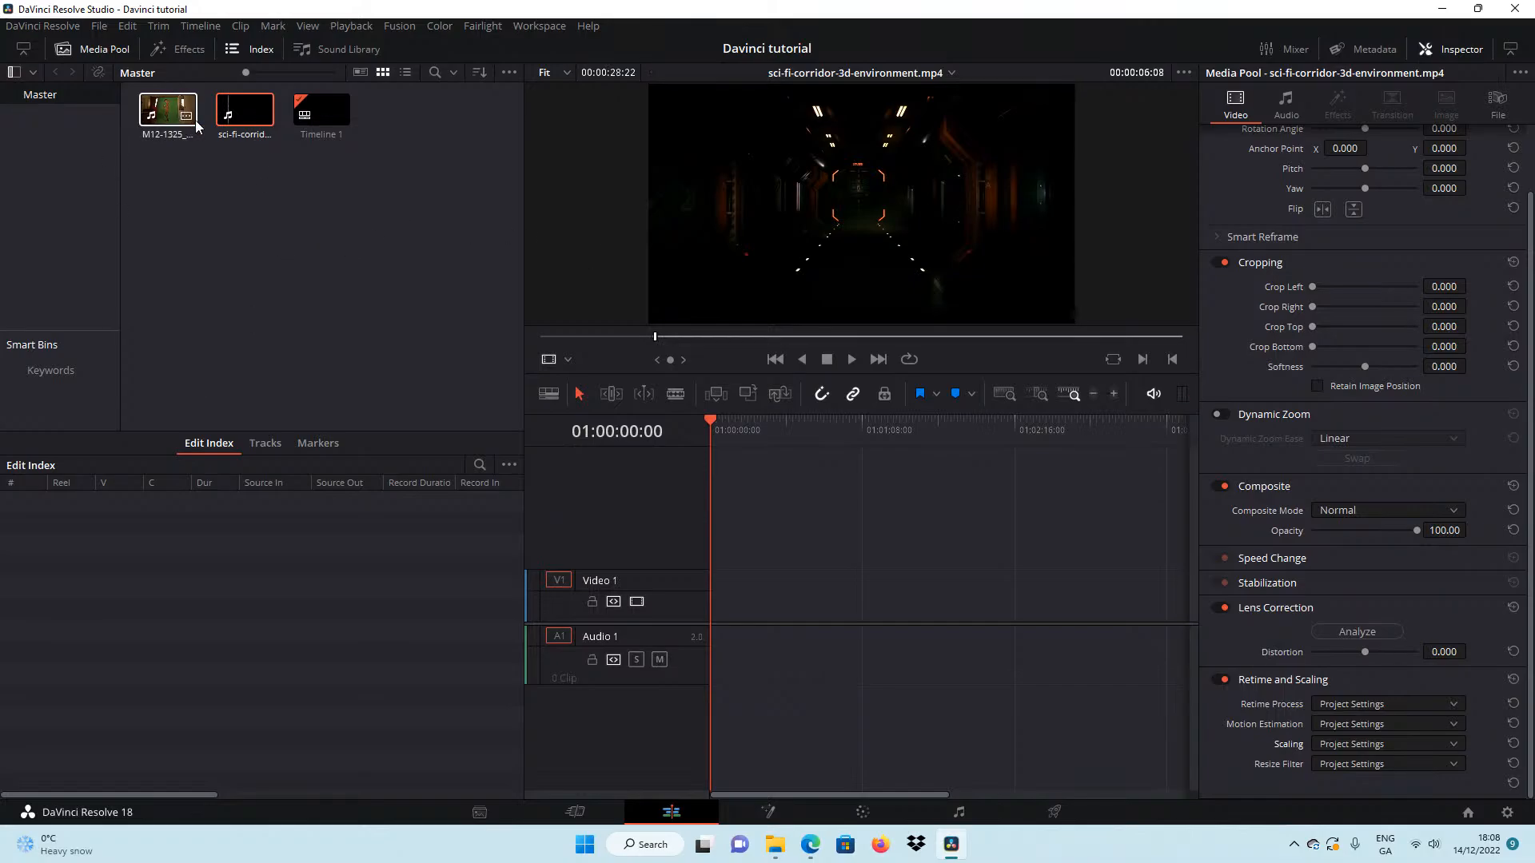
left_click_drag(563, 337, 455, 300)
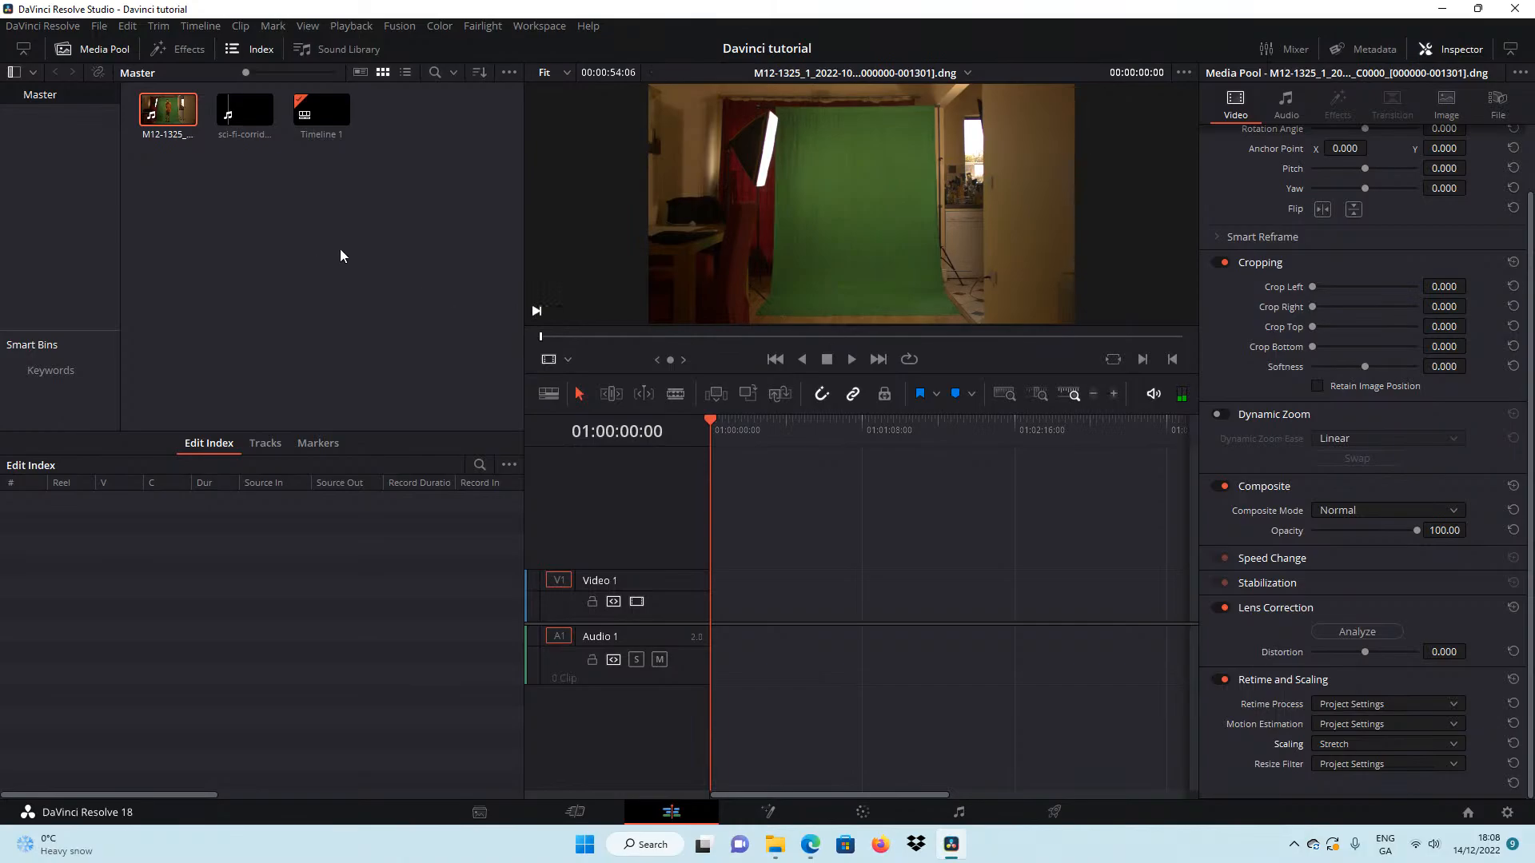
left_click(271, 243)
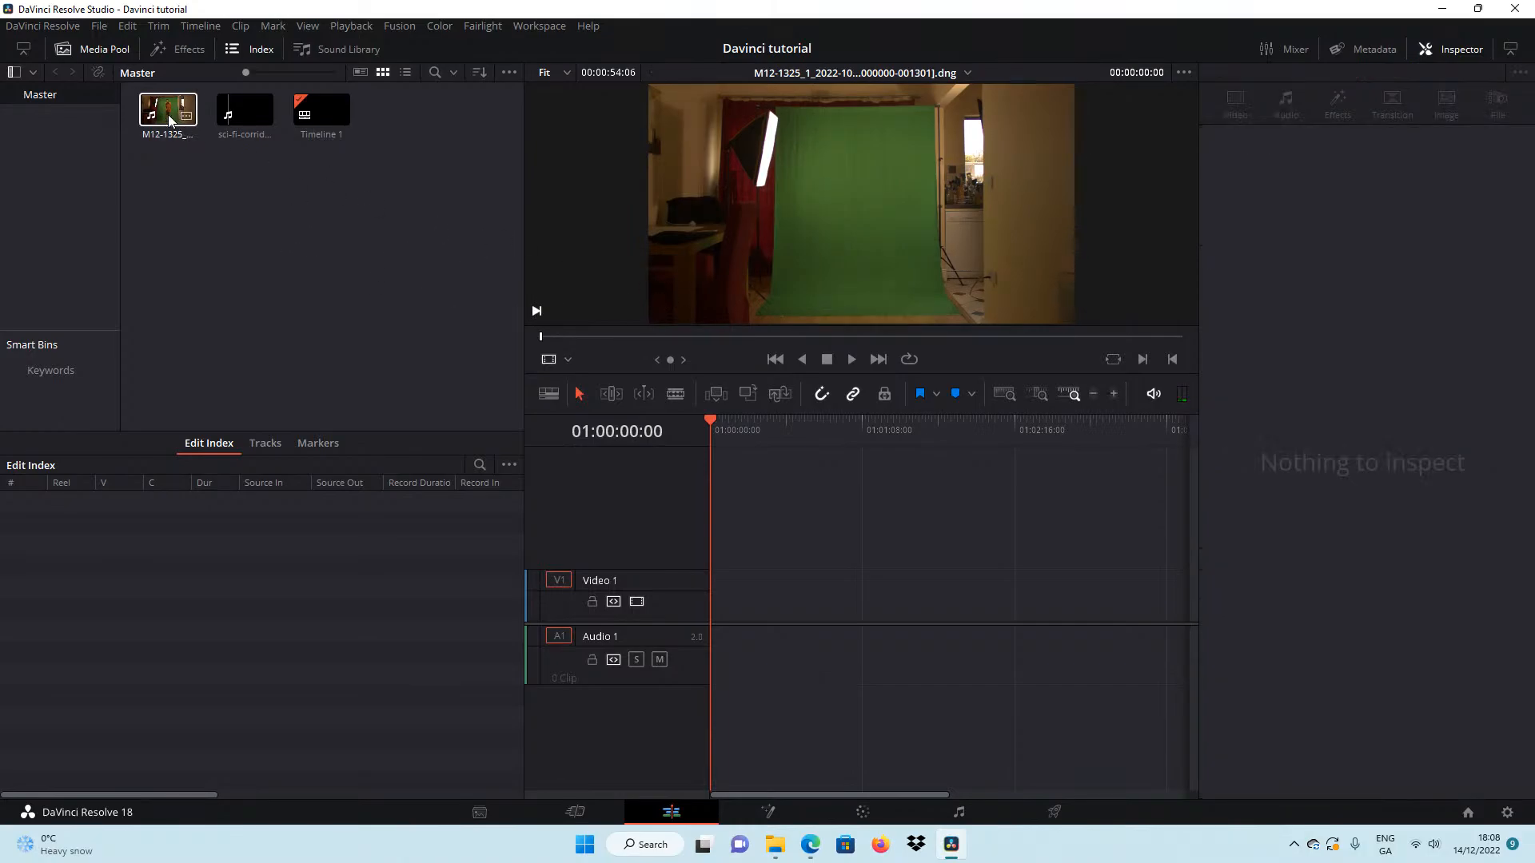
left_click_drag(165, 113, 727, 599)
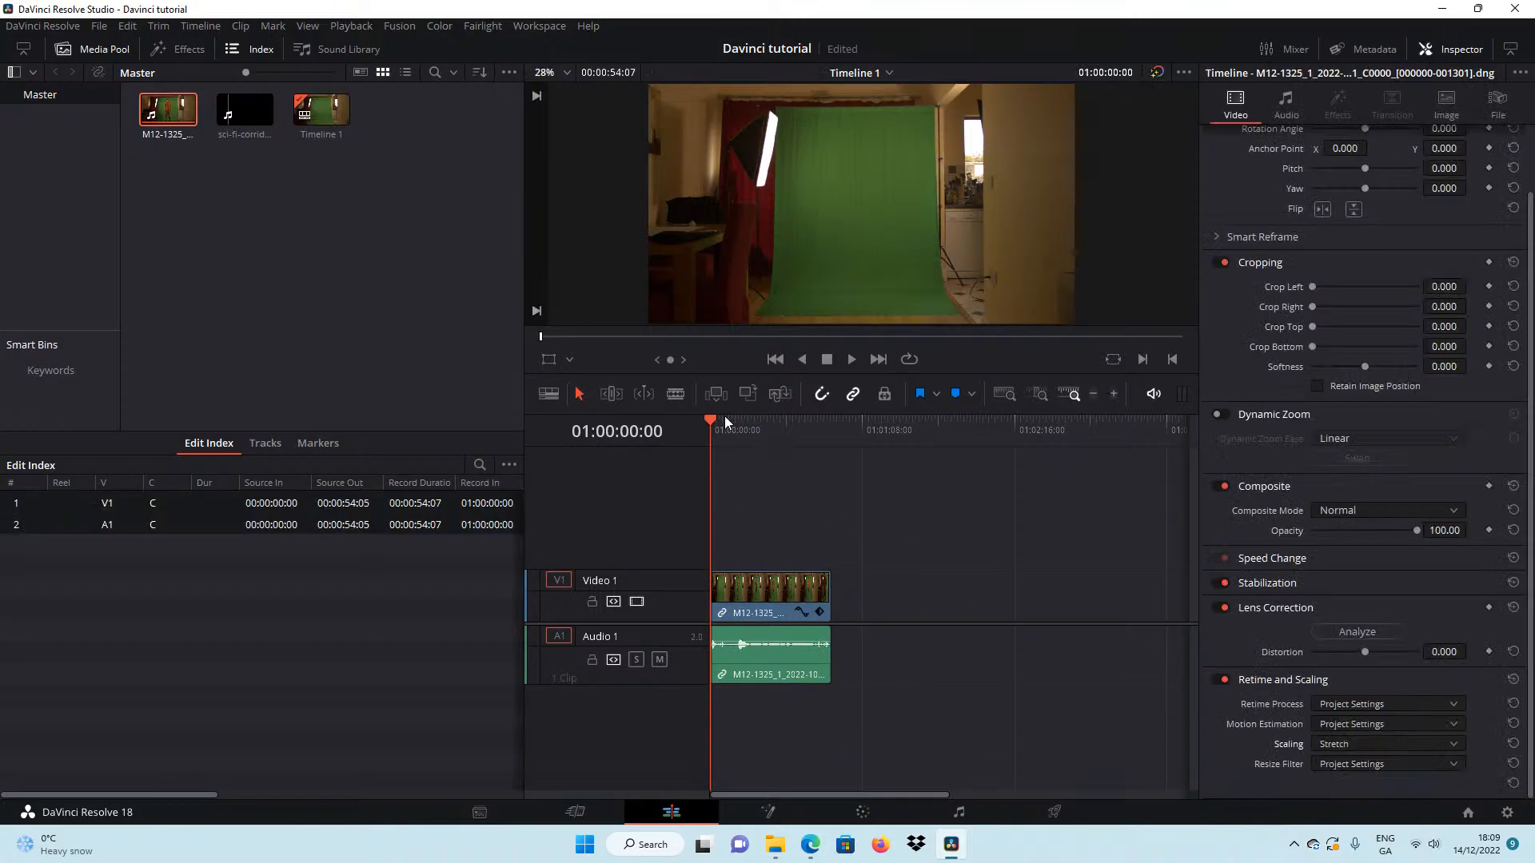
Go to frame 01:00:07:12 and, on the Color page, sample the green backdrop around the man with a 3D qualifier stroke.
mouse_move(712, 424)
left_mouse_down()
mouse_move(756, 430)
mouse_move(727, 444)
left_mouse_up()
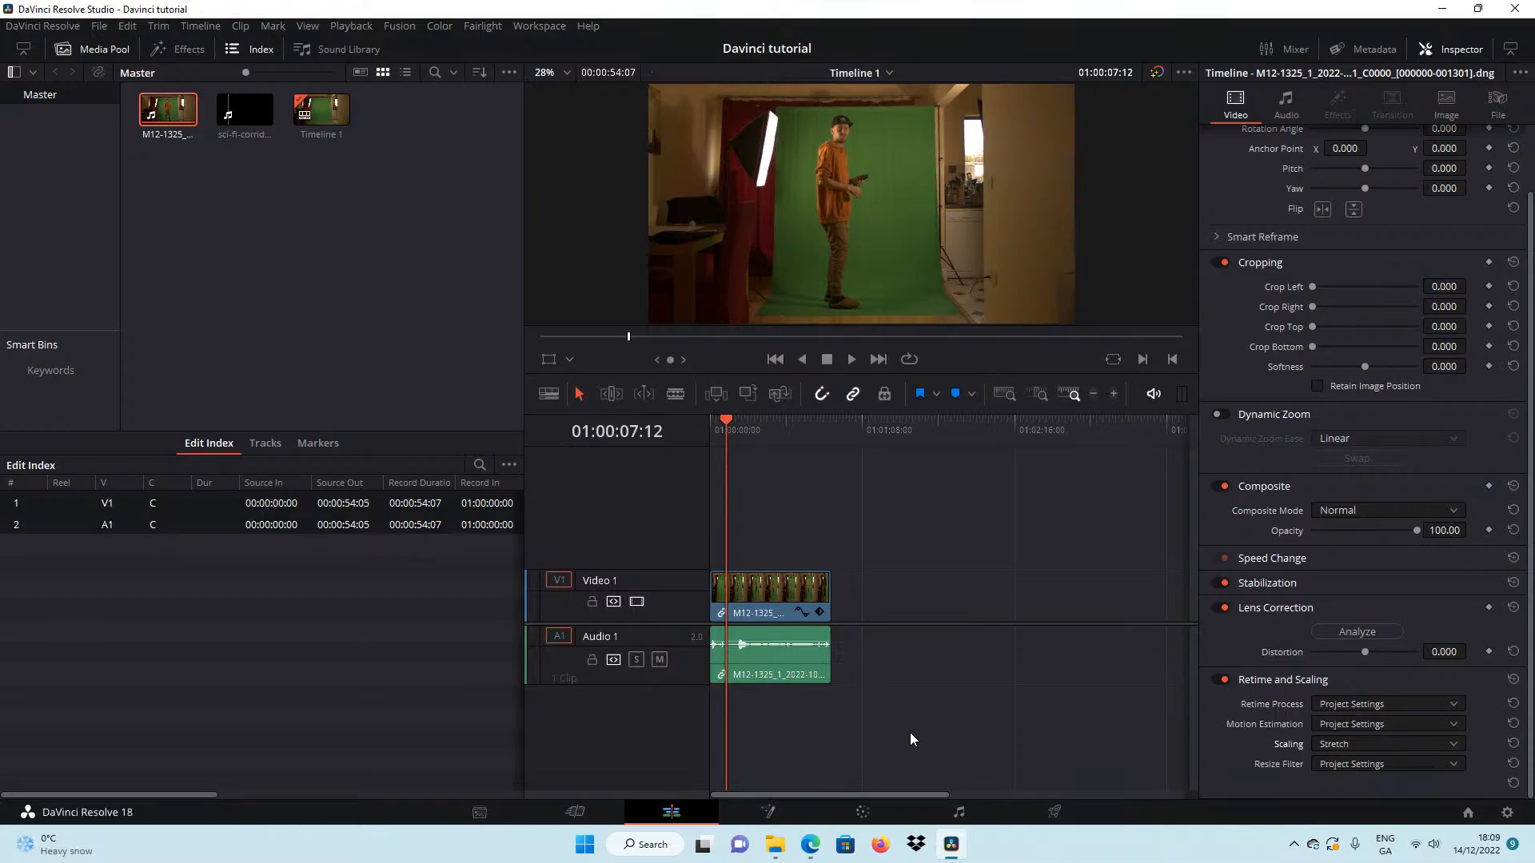
left_click(863, 812)
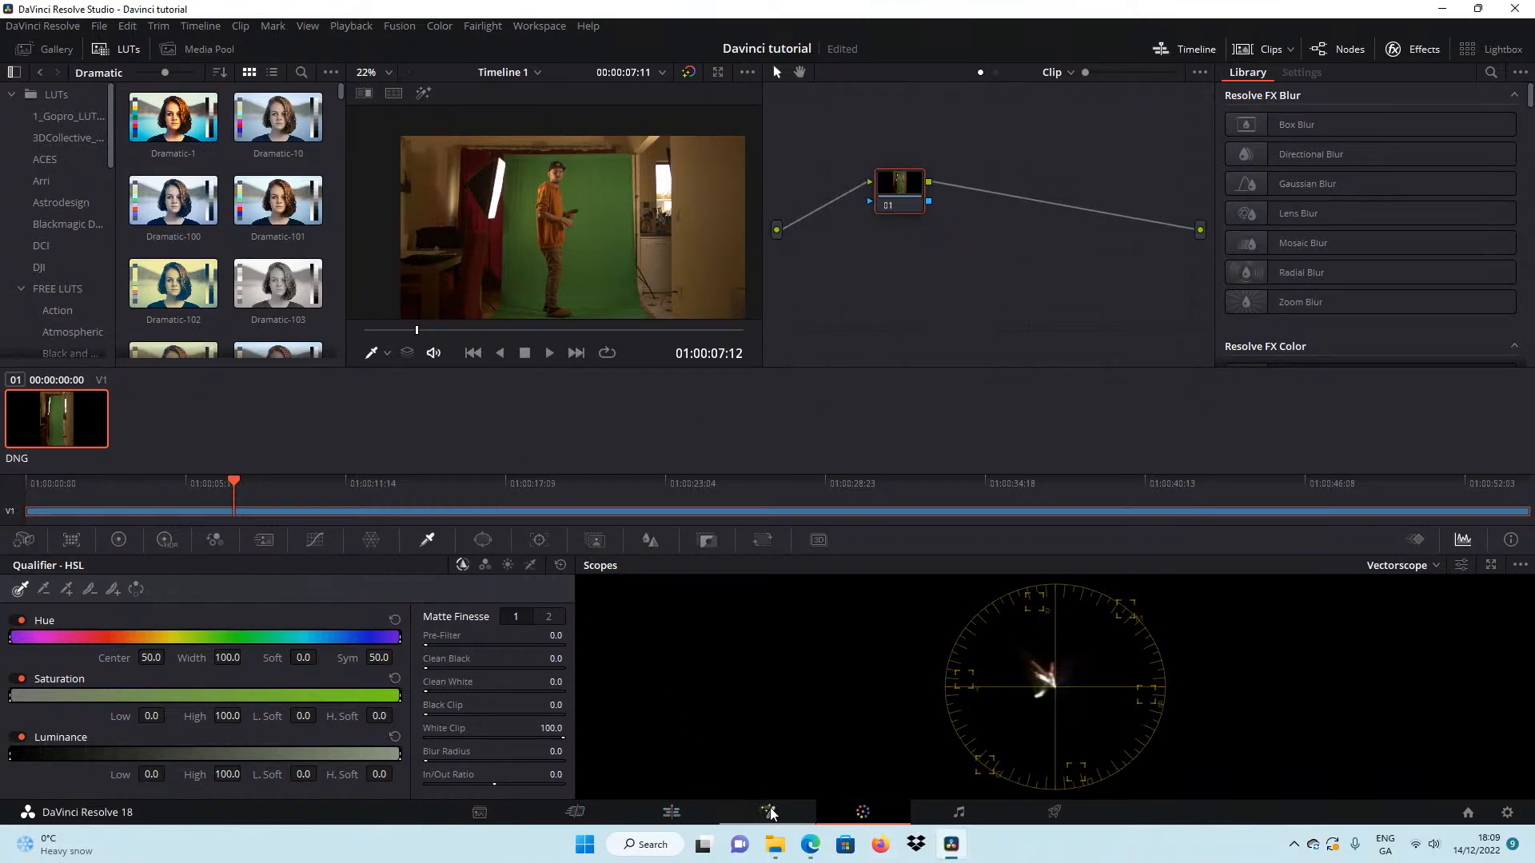
left_click(596, 542)
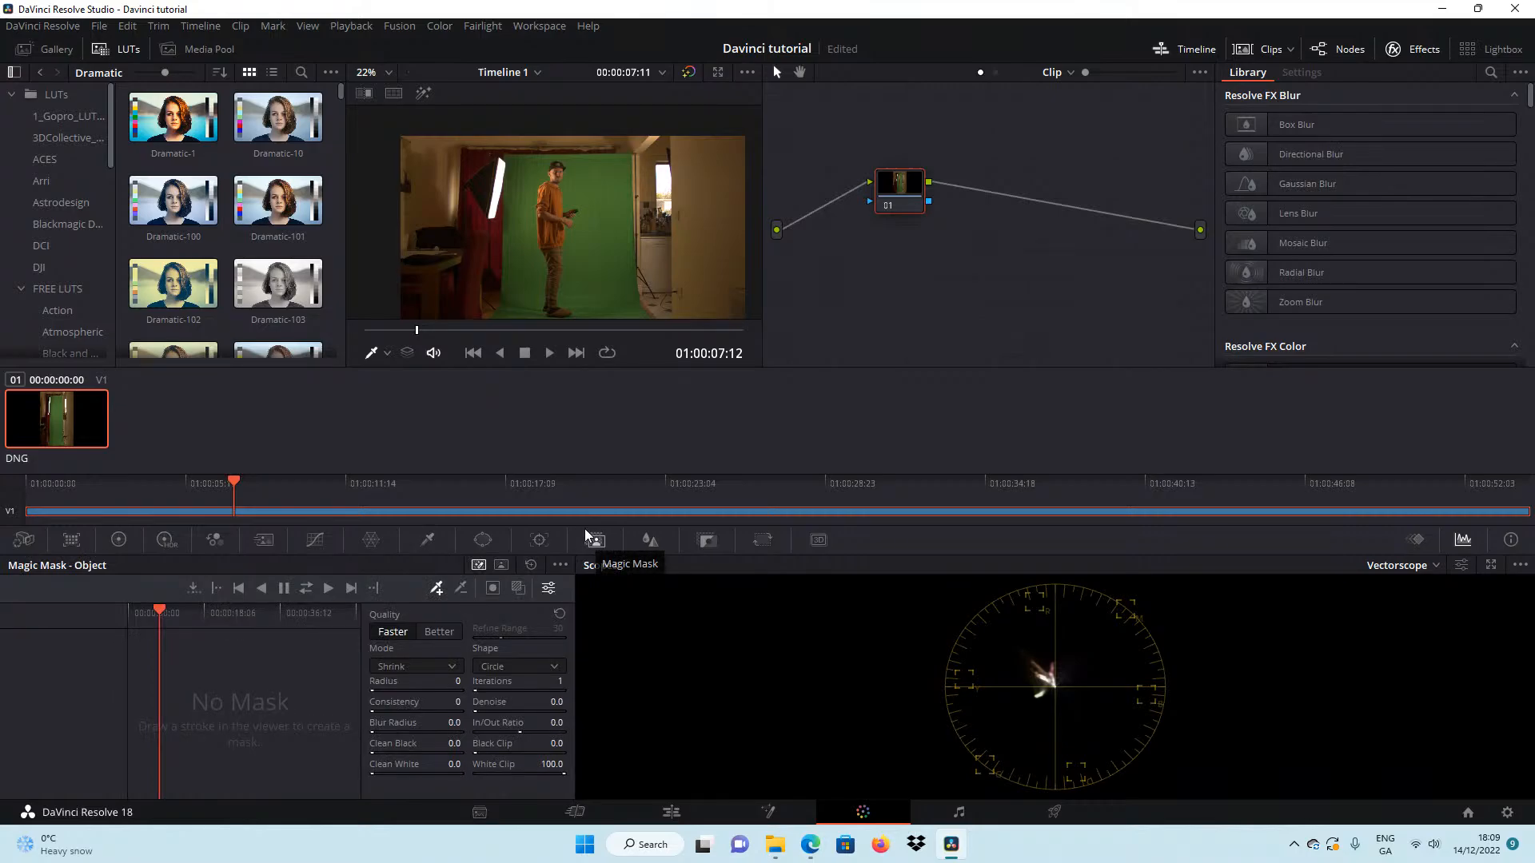
left_click(429, 541)
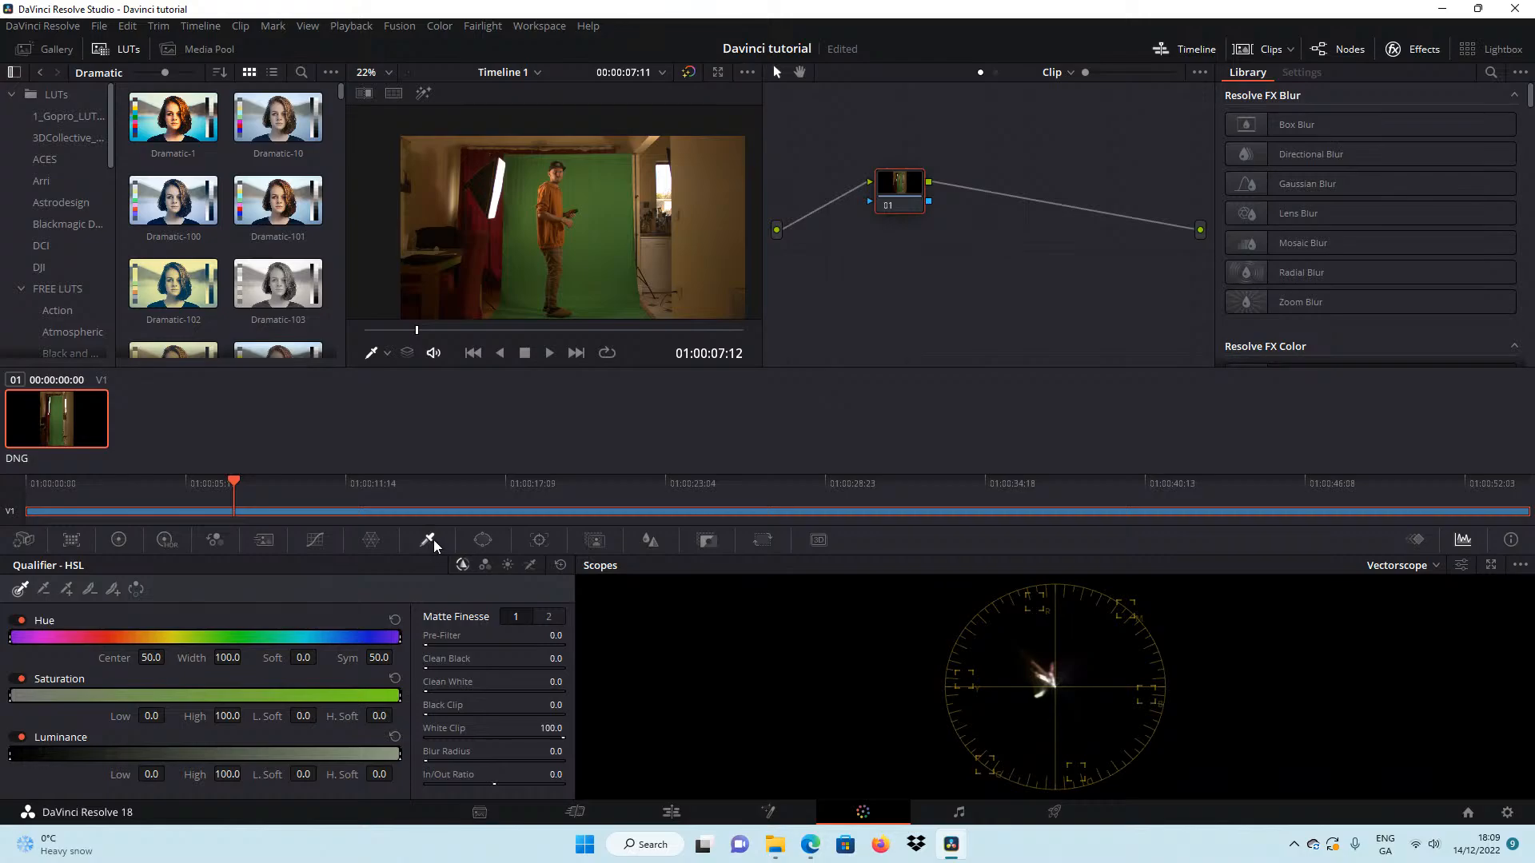
left_click(531, 566)
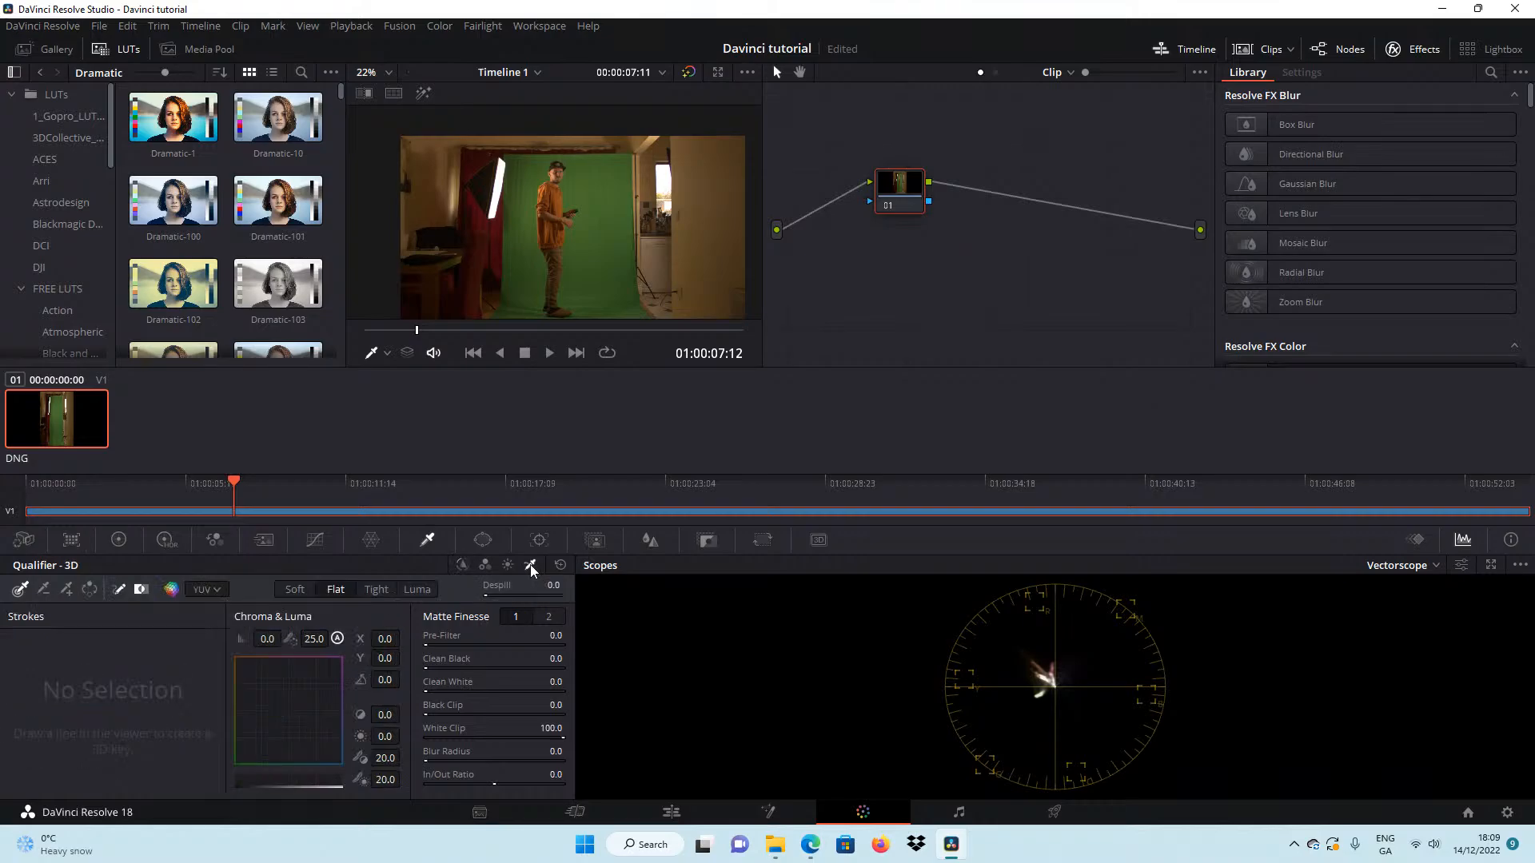
left_click(379, 353)
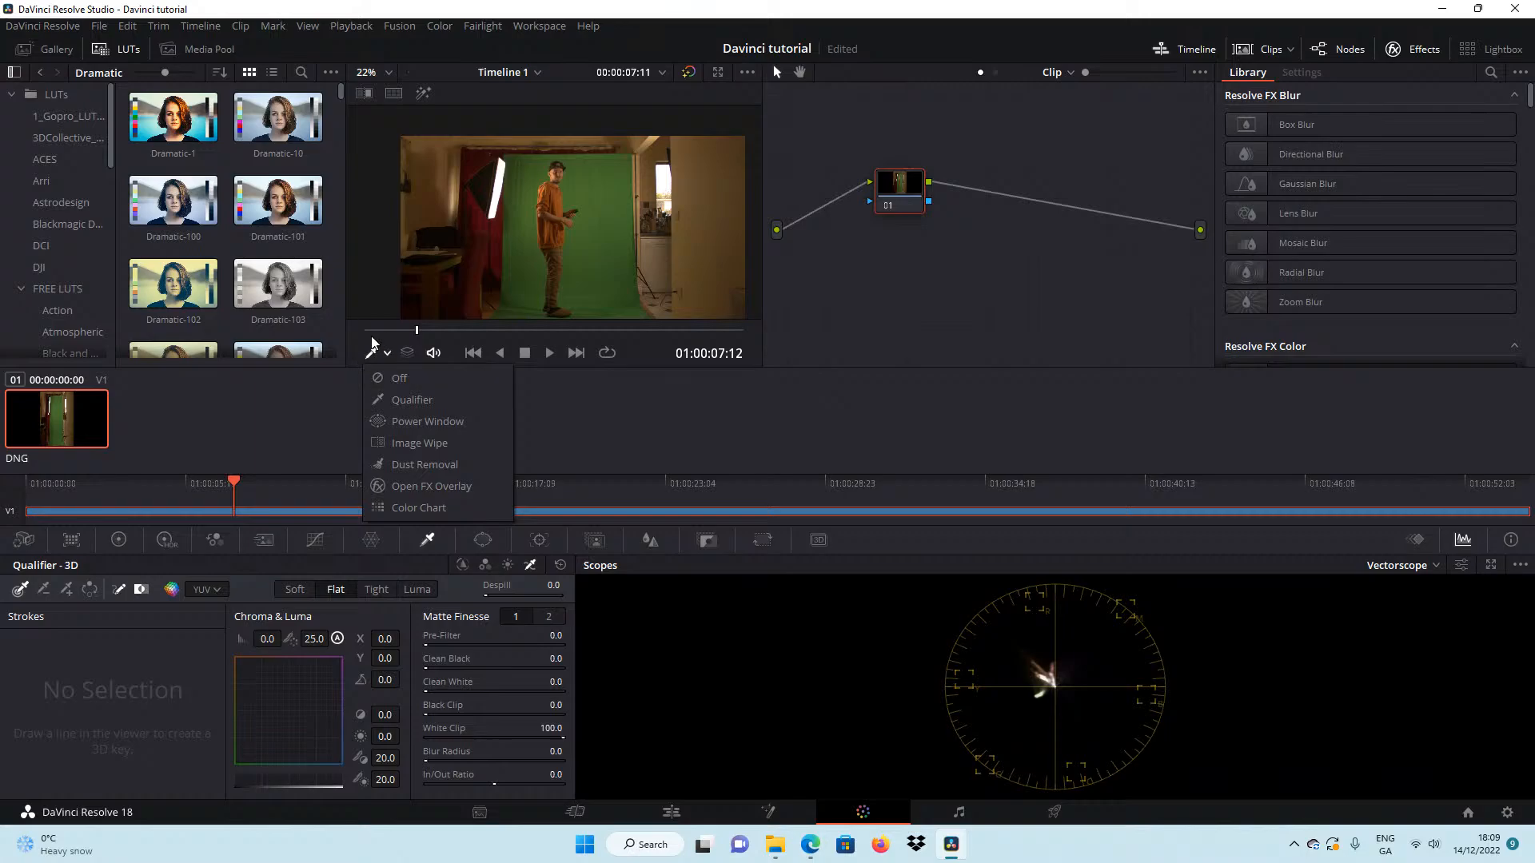
left_click(413, 401)
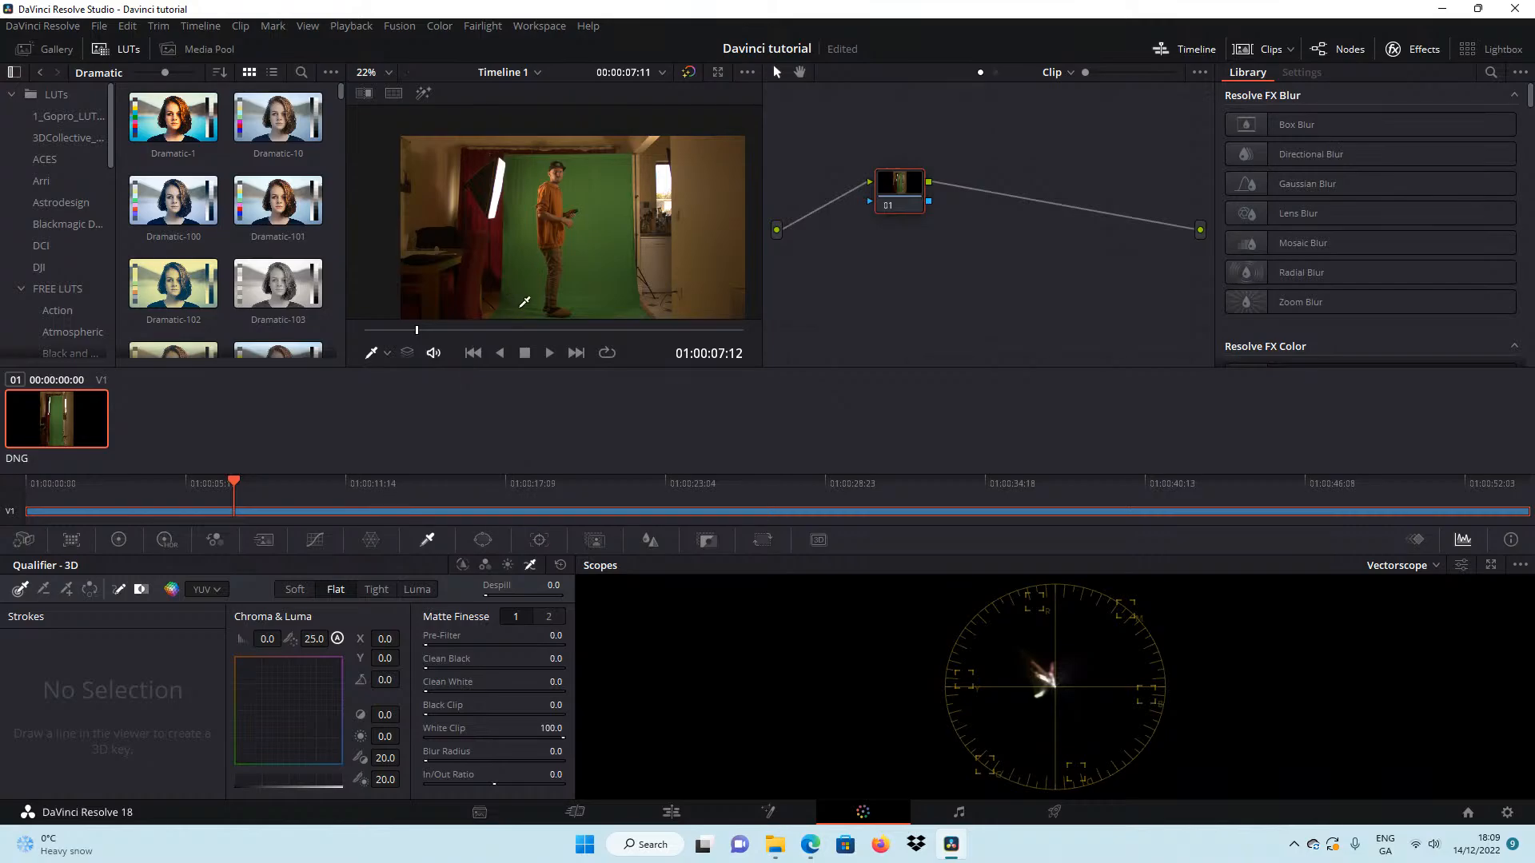
mouse_move(523, 307)
left_mouse_down()
mouse_move(530, 157)
mouse_move(590, 166)
mouse_move(601, 256)
mouse_move(582, 285)
mouse_move(626, 310)
mouse_move(630, 281)
mouse_move(617, 284)
left_mouse_up()
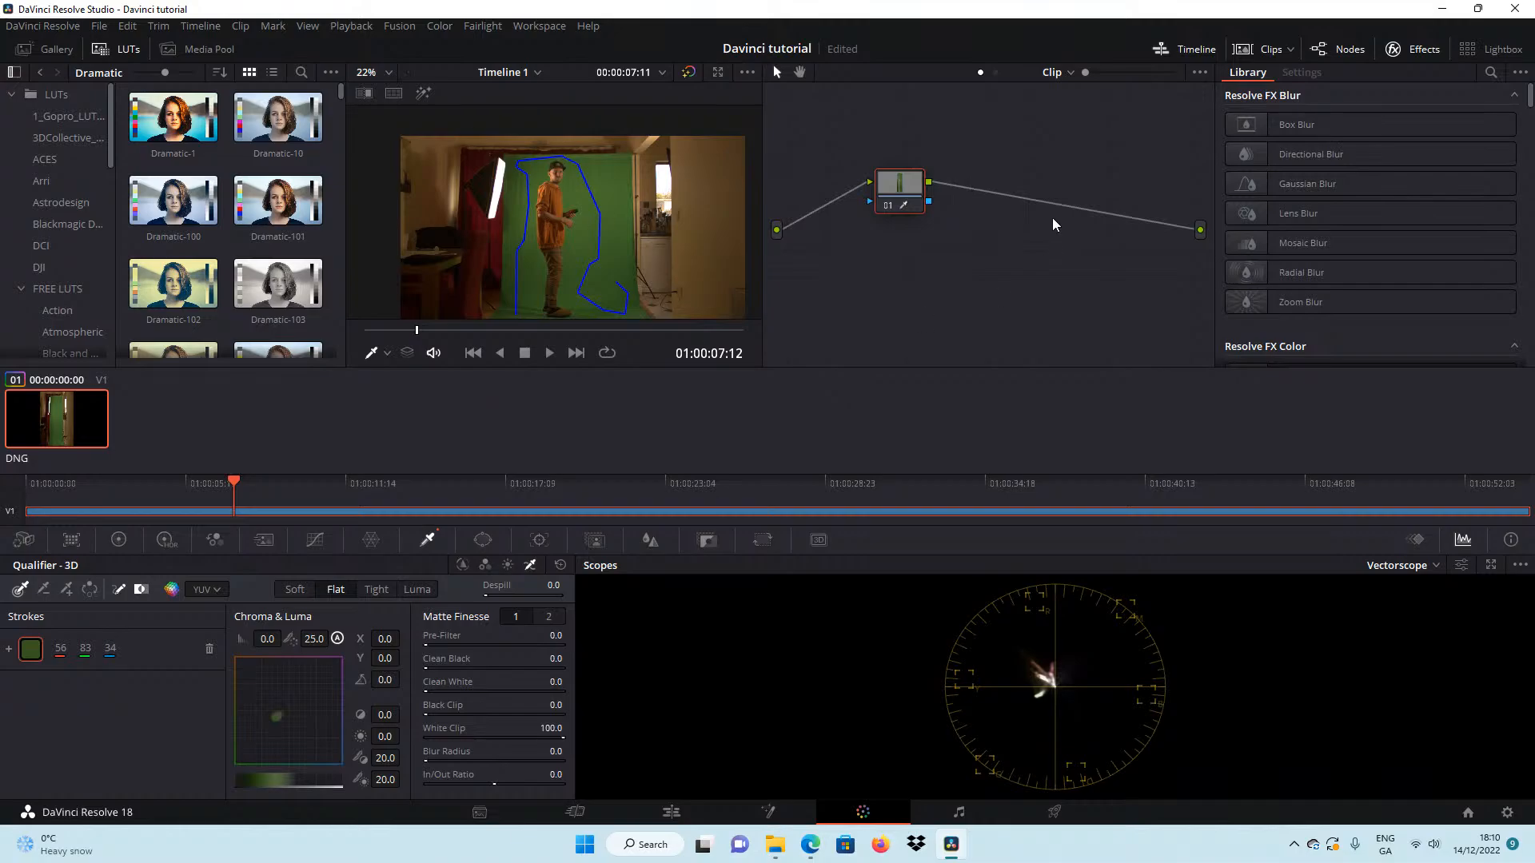
Route node 01's key to a new alpha output and invert the 3D qualifier selection.
right_click(970, 225)
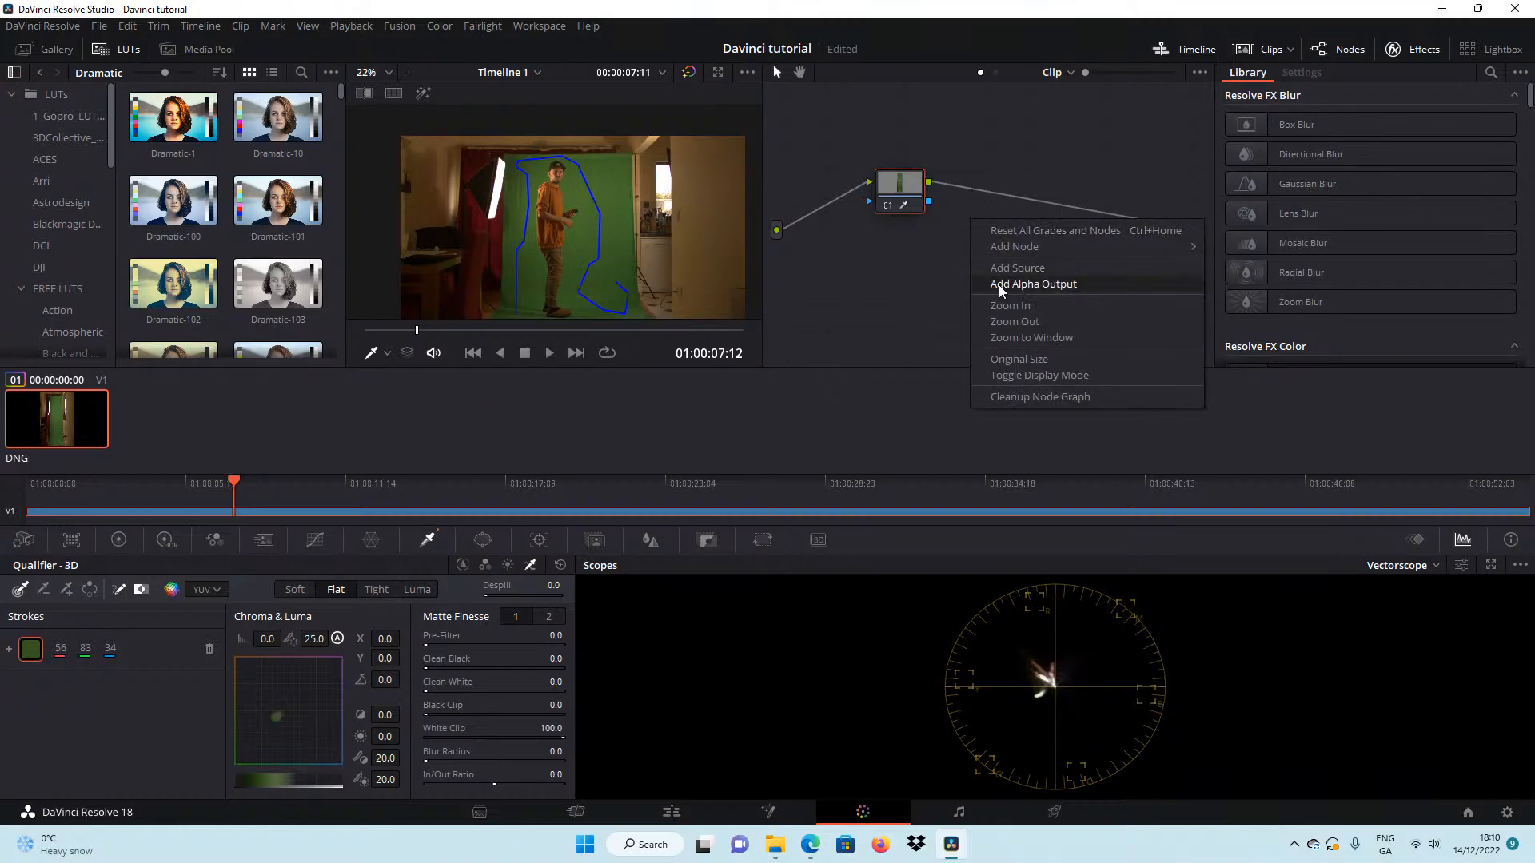
left_click(1065, 284)
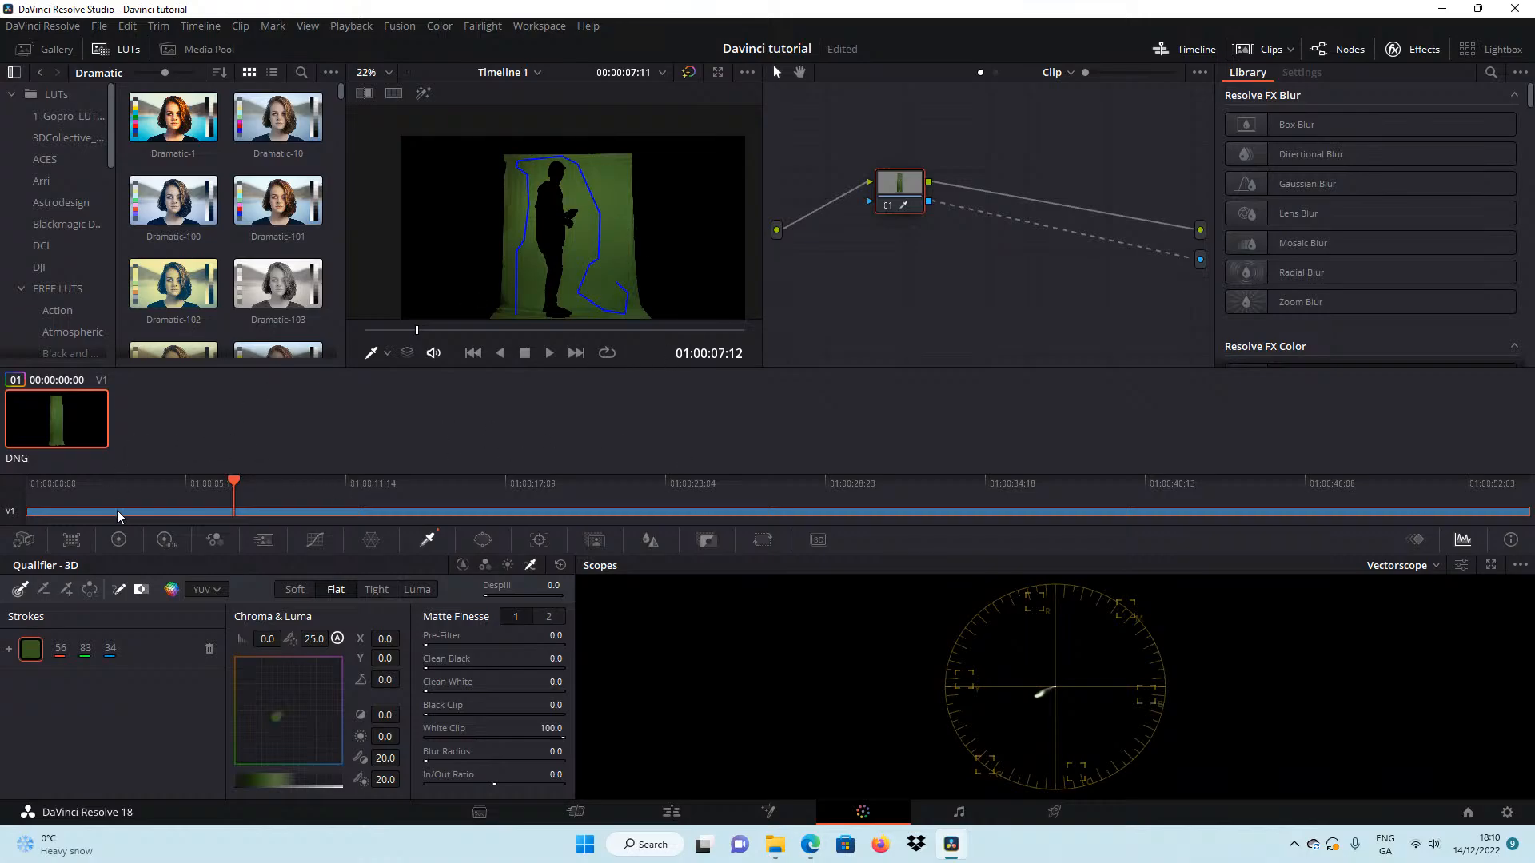
left_click(91, 591)
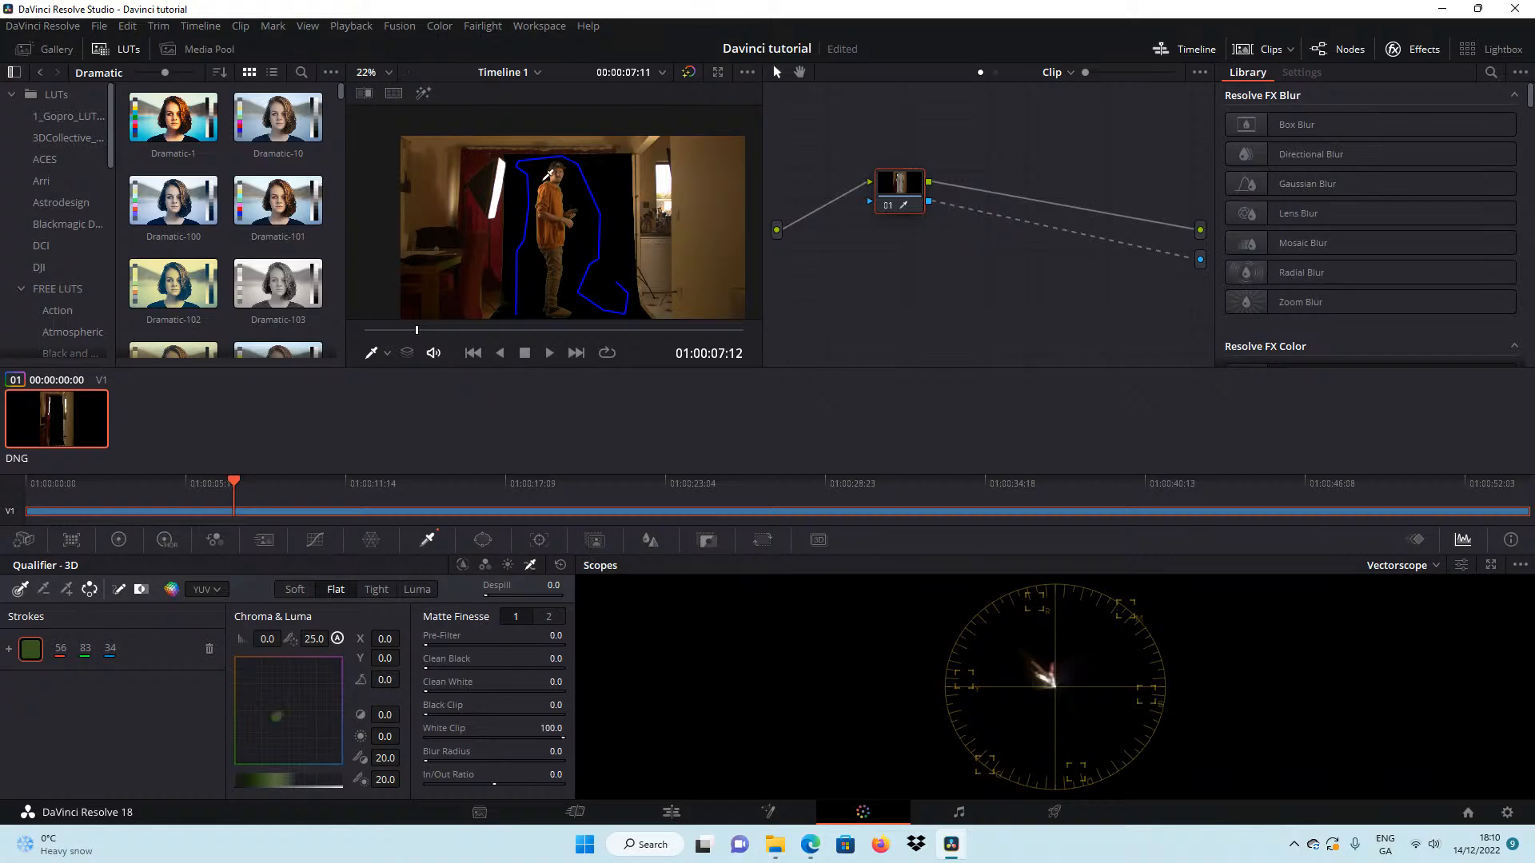
Refine the 3D key with Despill 100, Clean Black 2.0 and Blur Radius 8.0.
scroll(552, 180, "up", 6)
scroll(559, 184, "down", 4)
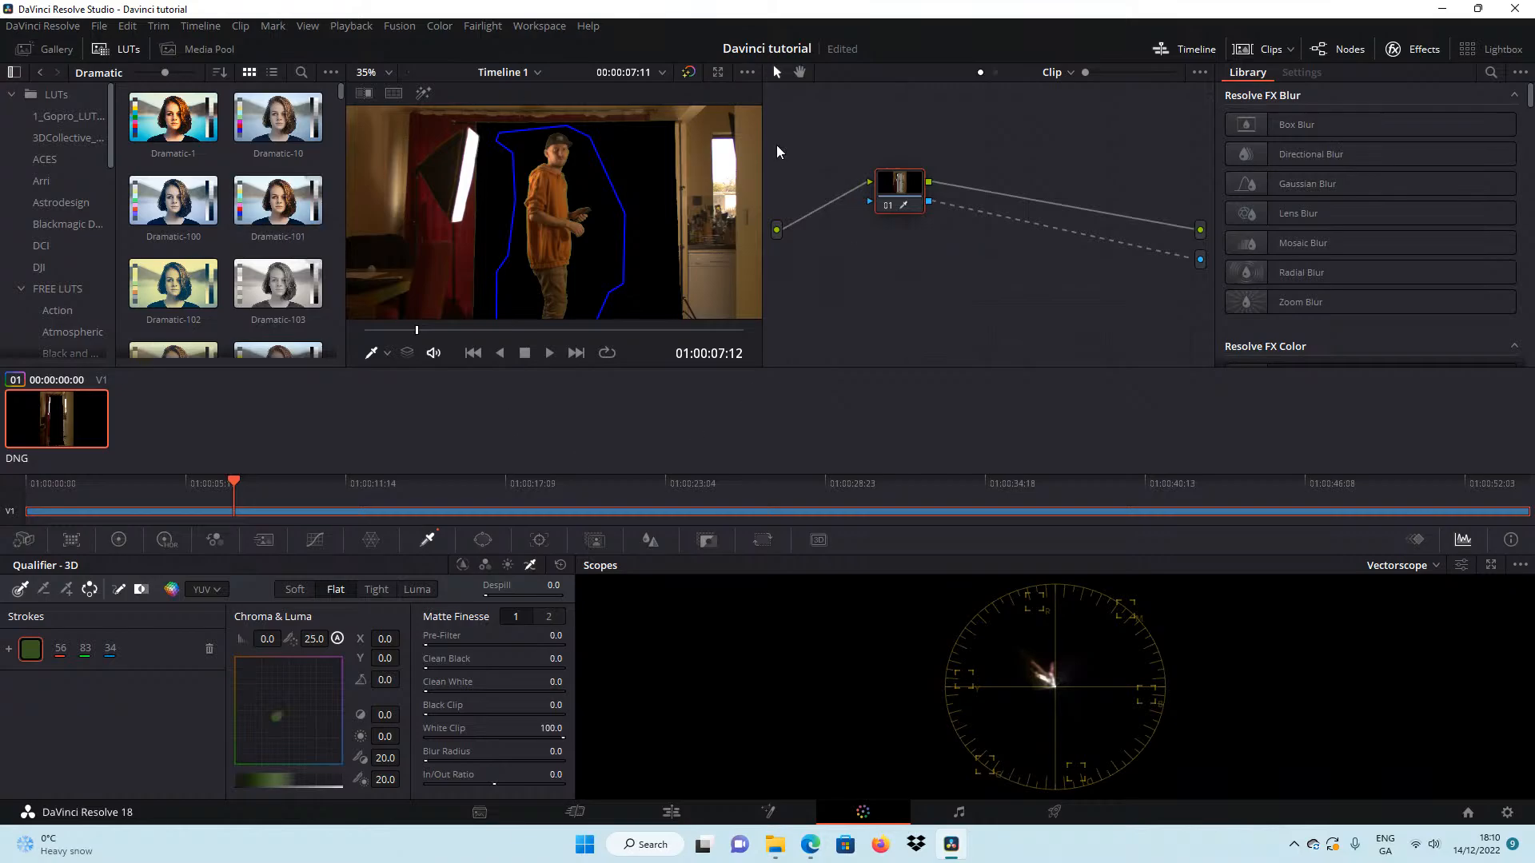
scroll(541, 193, "up", 3)
scroll(543, 193, "up", 4)
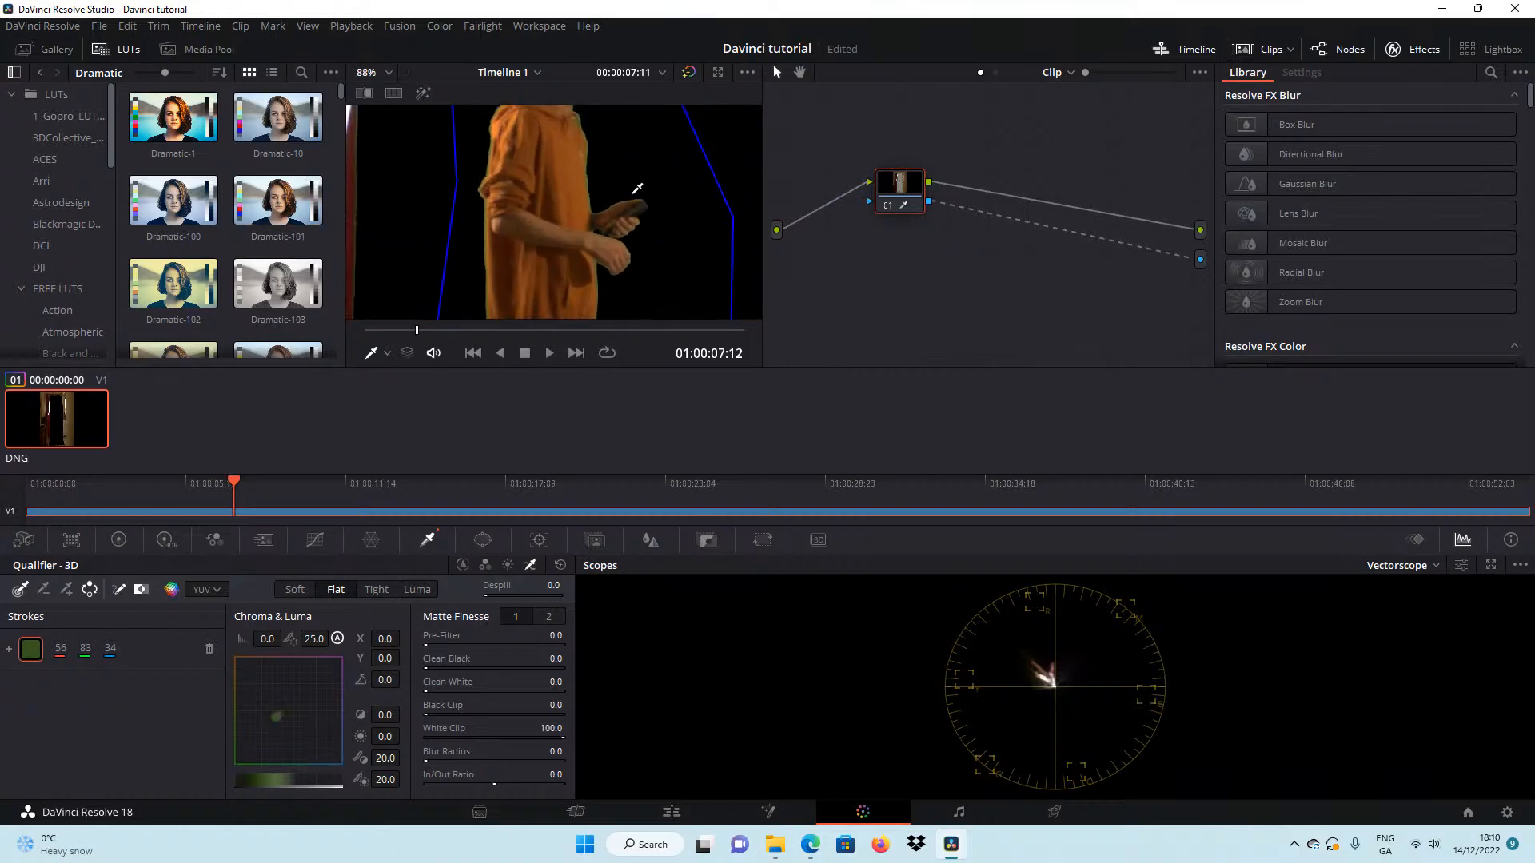
scroll(735, 297, "down", 1)
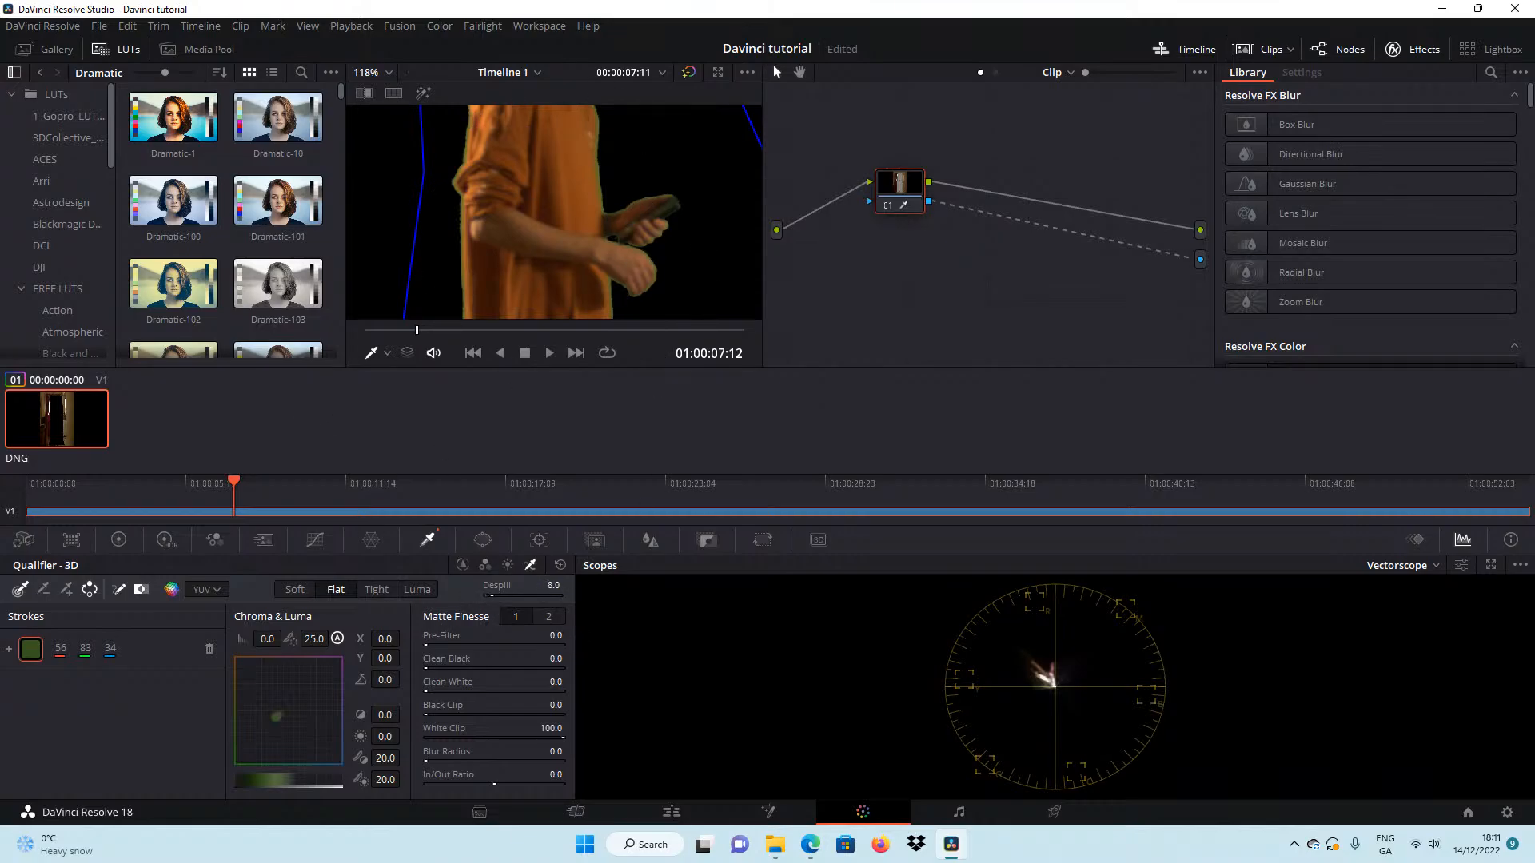
left_click_drag(528, 595, 561, 595)
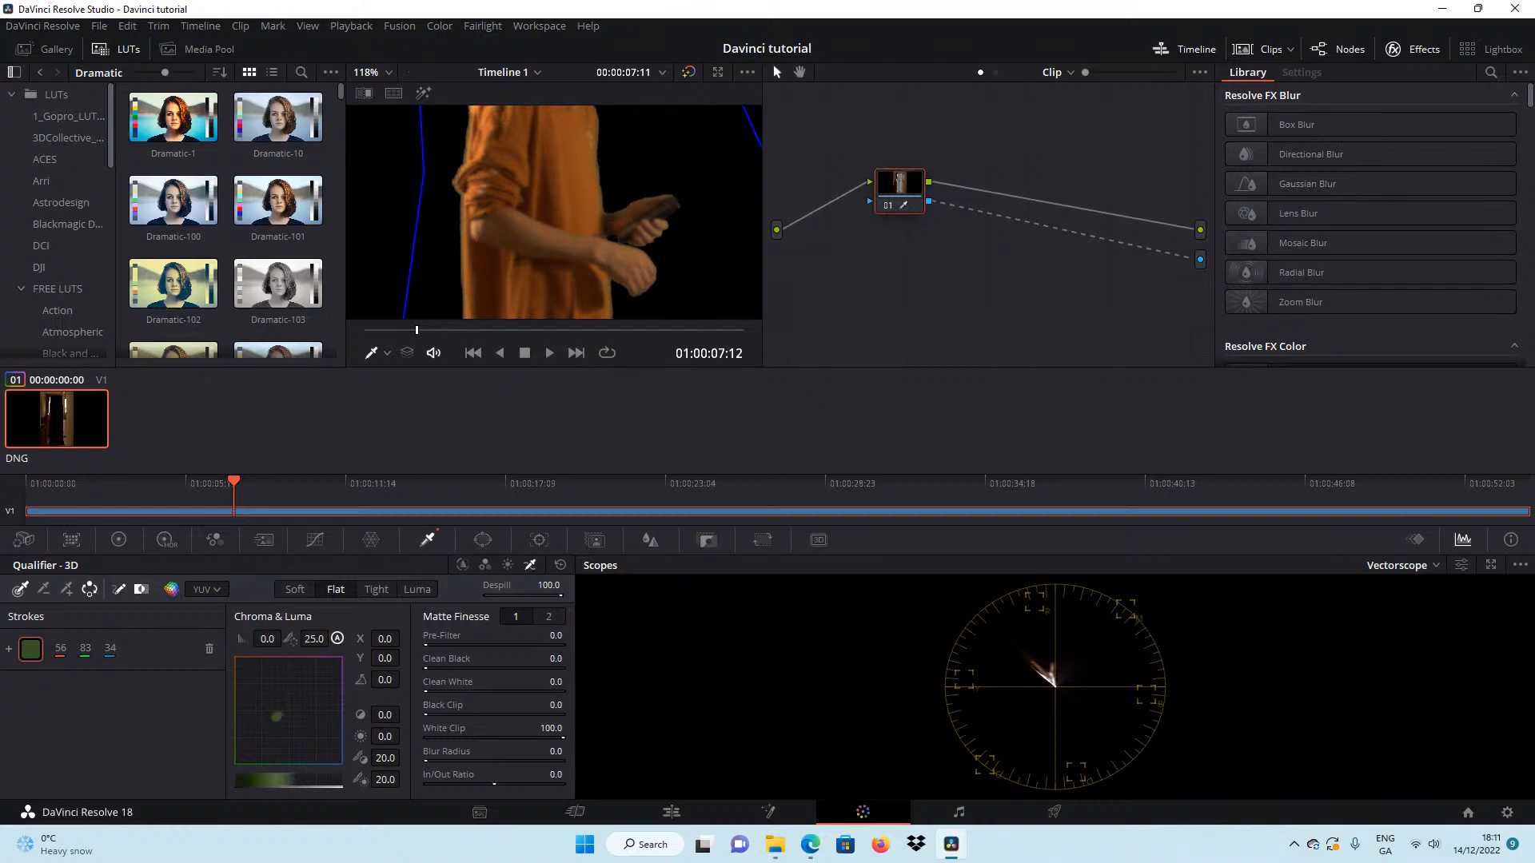
left_click_drag(555, 660, 569, 659)
scroll(558, 208, "down", 5)
scroll(557, 207, "down", 6)
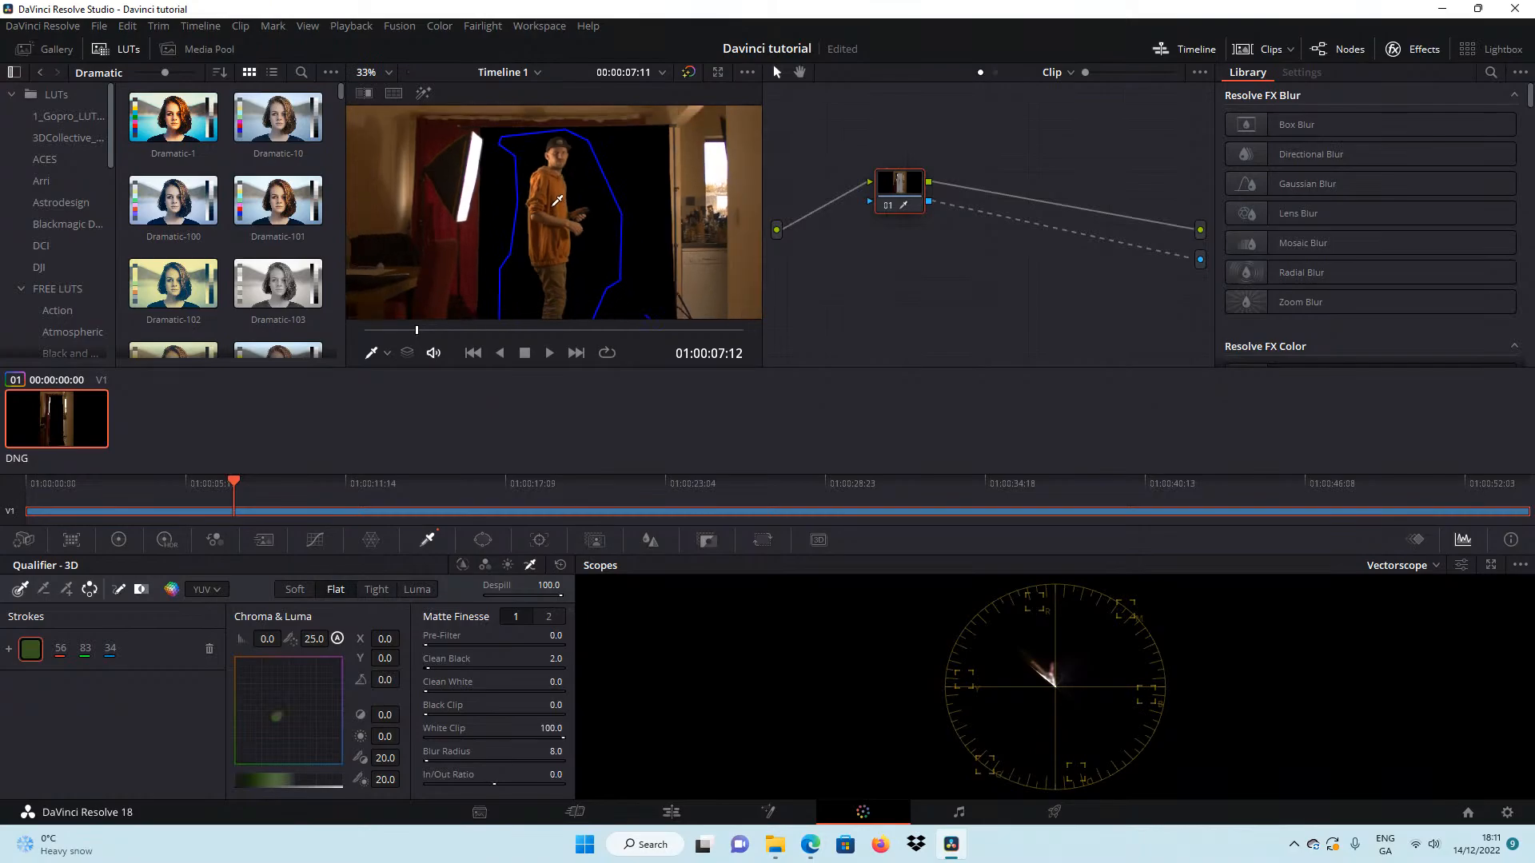
scroll(562, 207, "up", 2)
scroll(572, 239, "down", 1)
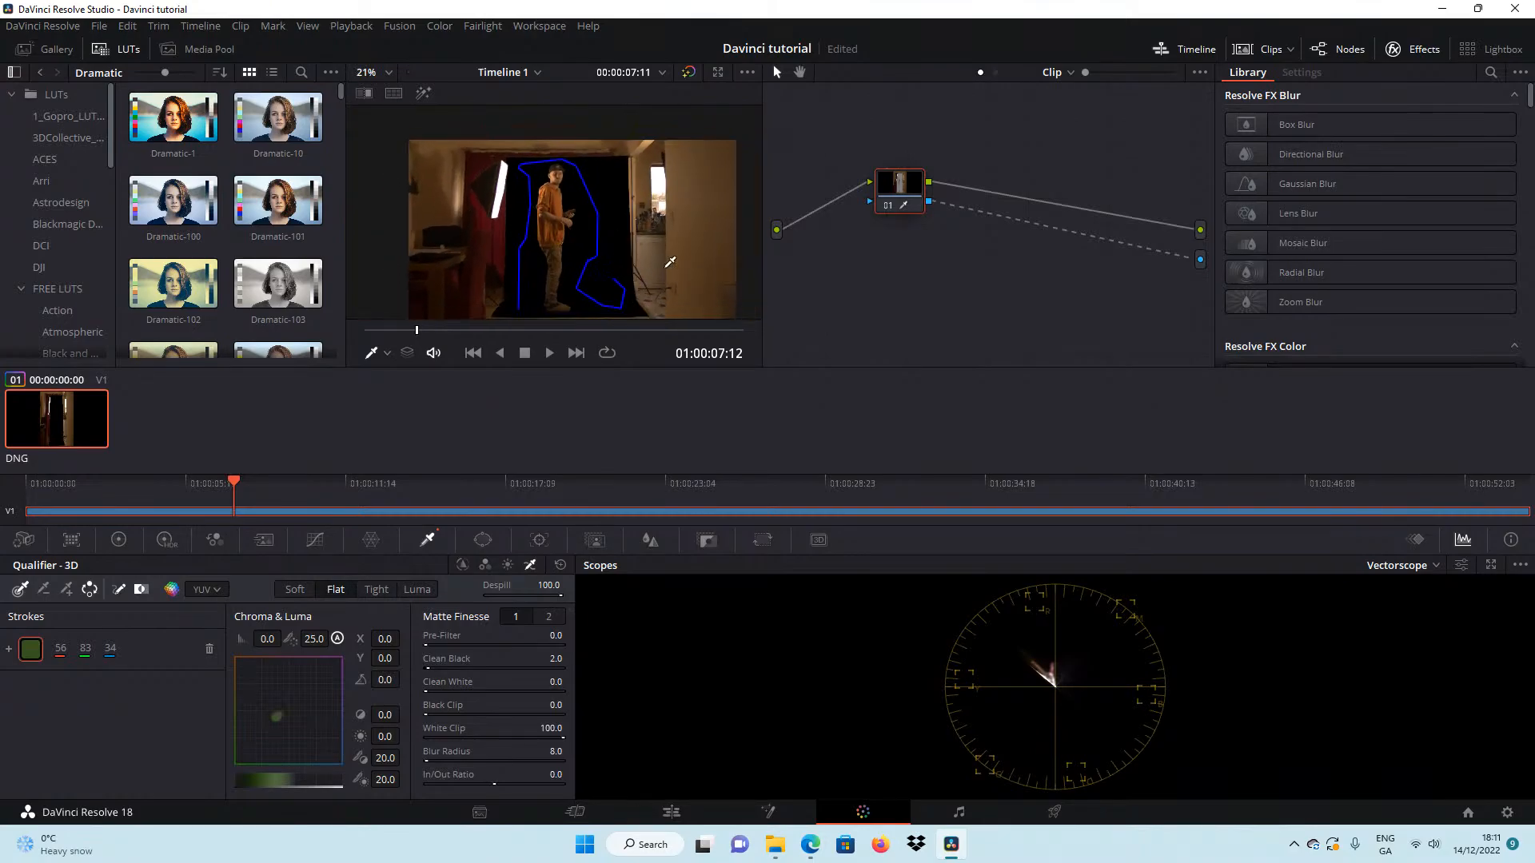
mouse_move(566, 243)
left_mouse_down()
mouse_move(556, 209)
mouse_move(549, 224)
left_mouse_up()
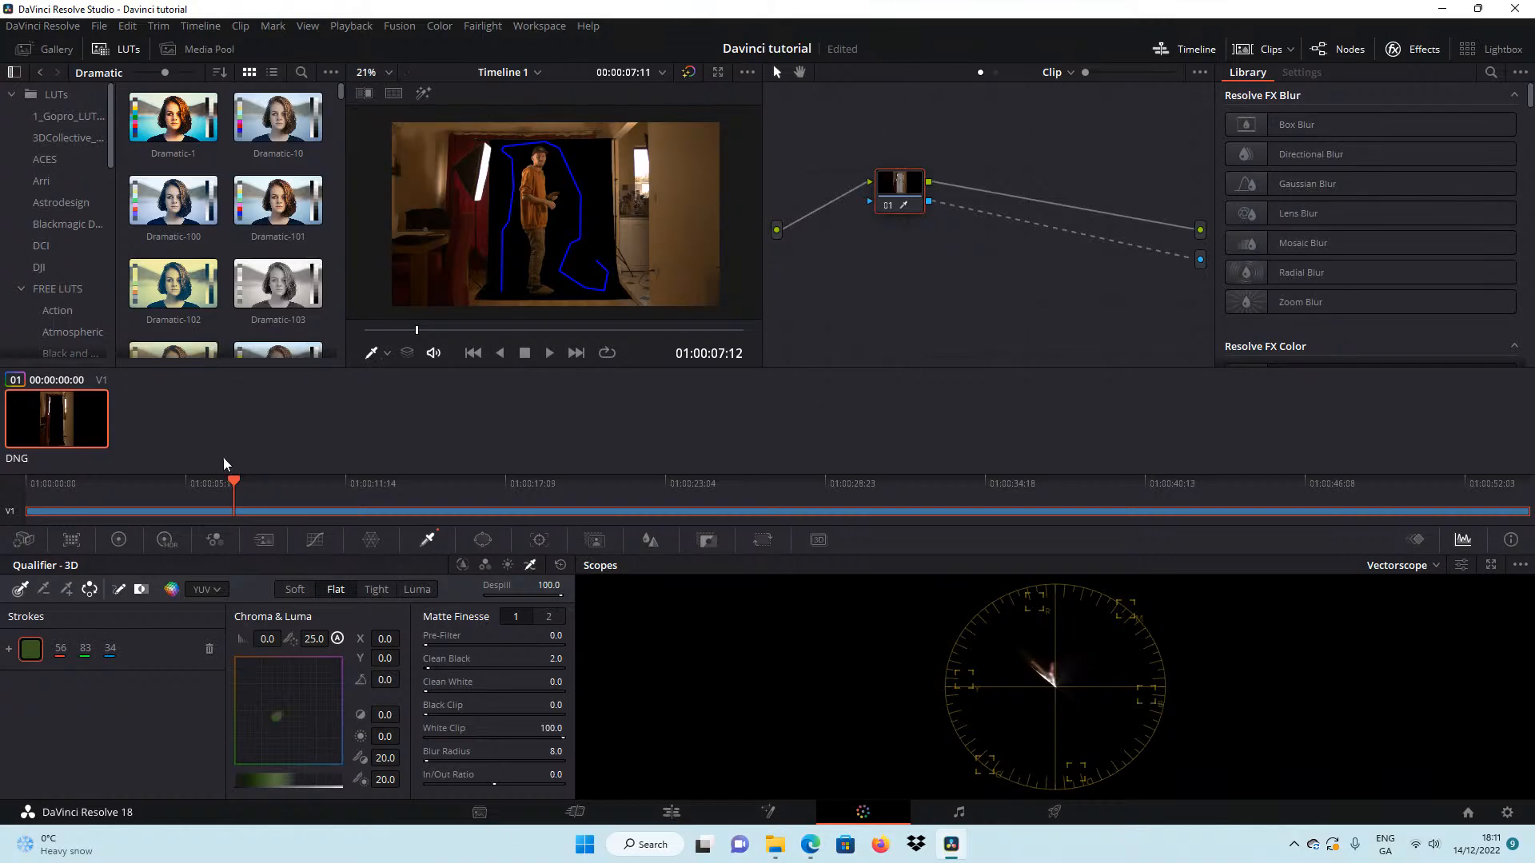
At the clip's first frame, add a rectangular window and reshape its four sides to fit just inside the keyed backdrop.
left_click_drag(238, 494, 149, 432)
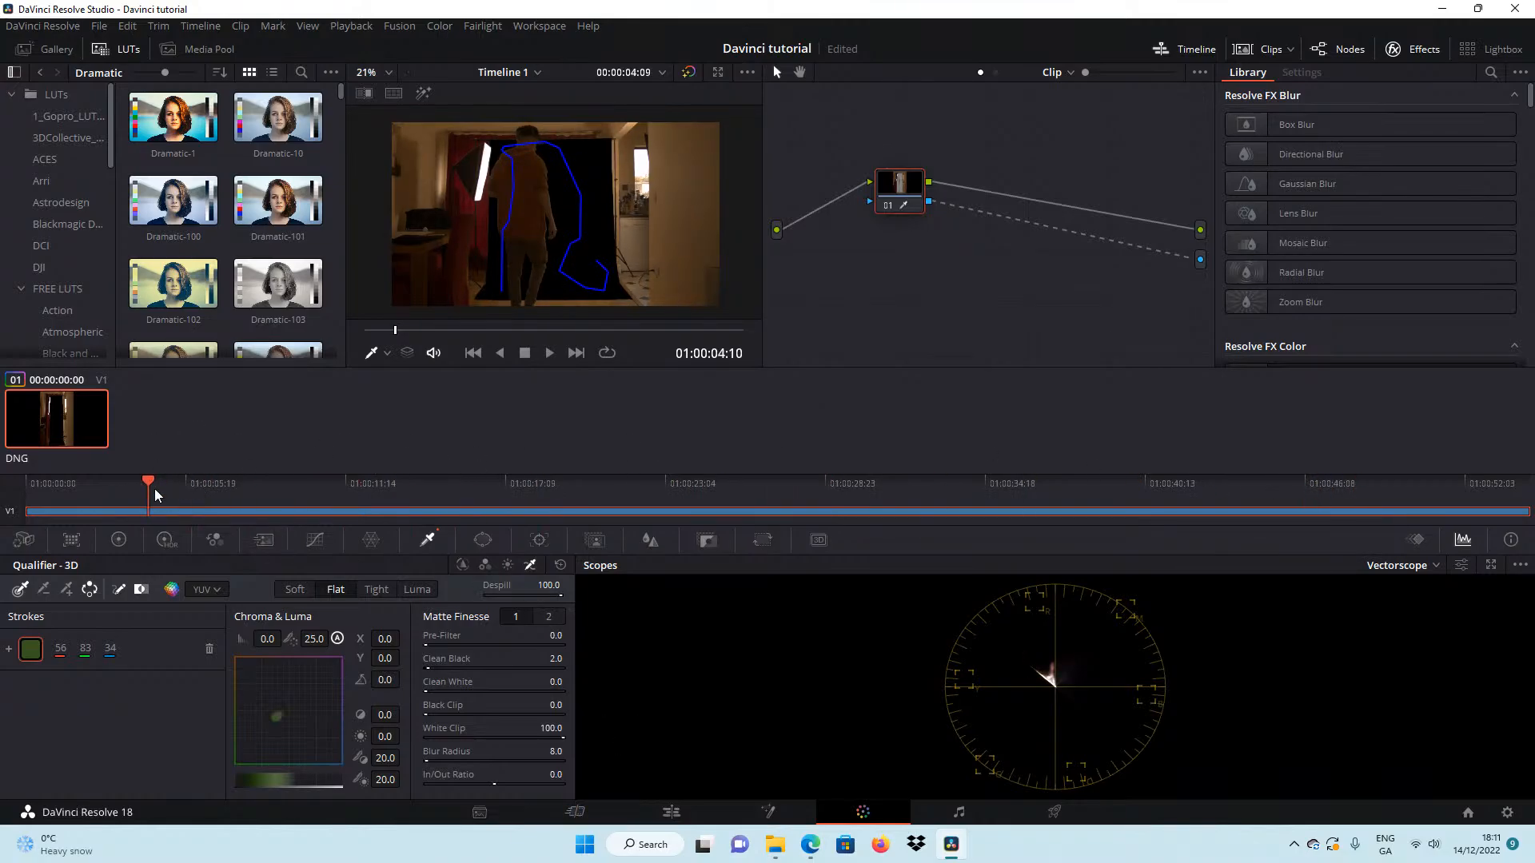
left_click_drag(155, 488, 24, 479)
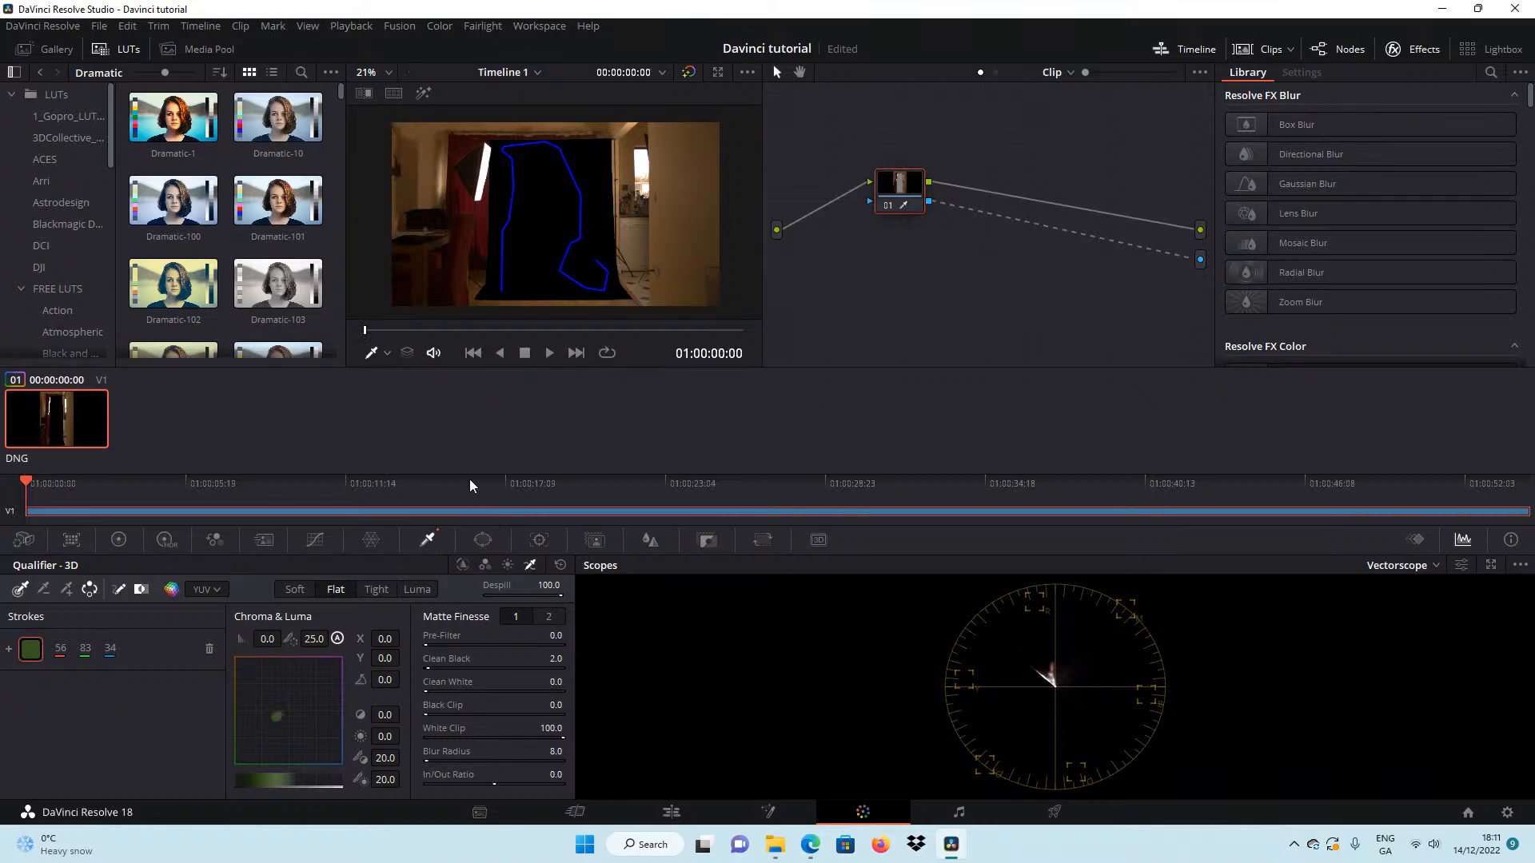
left_click(483, 541)
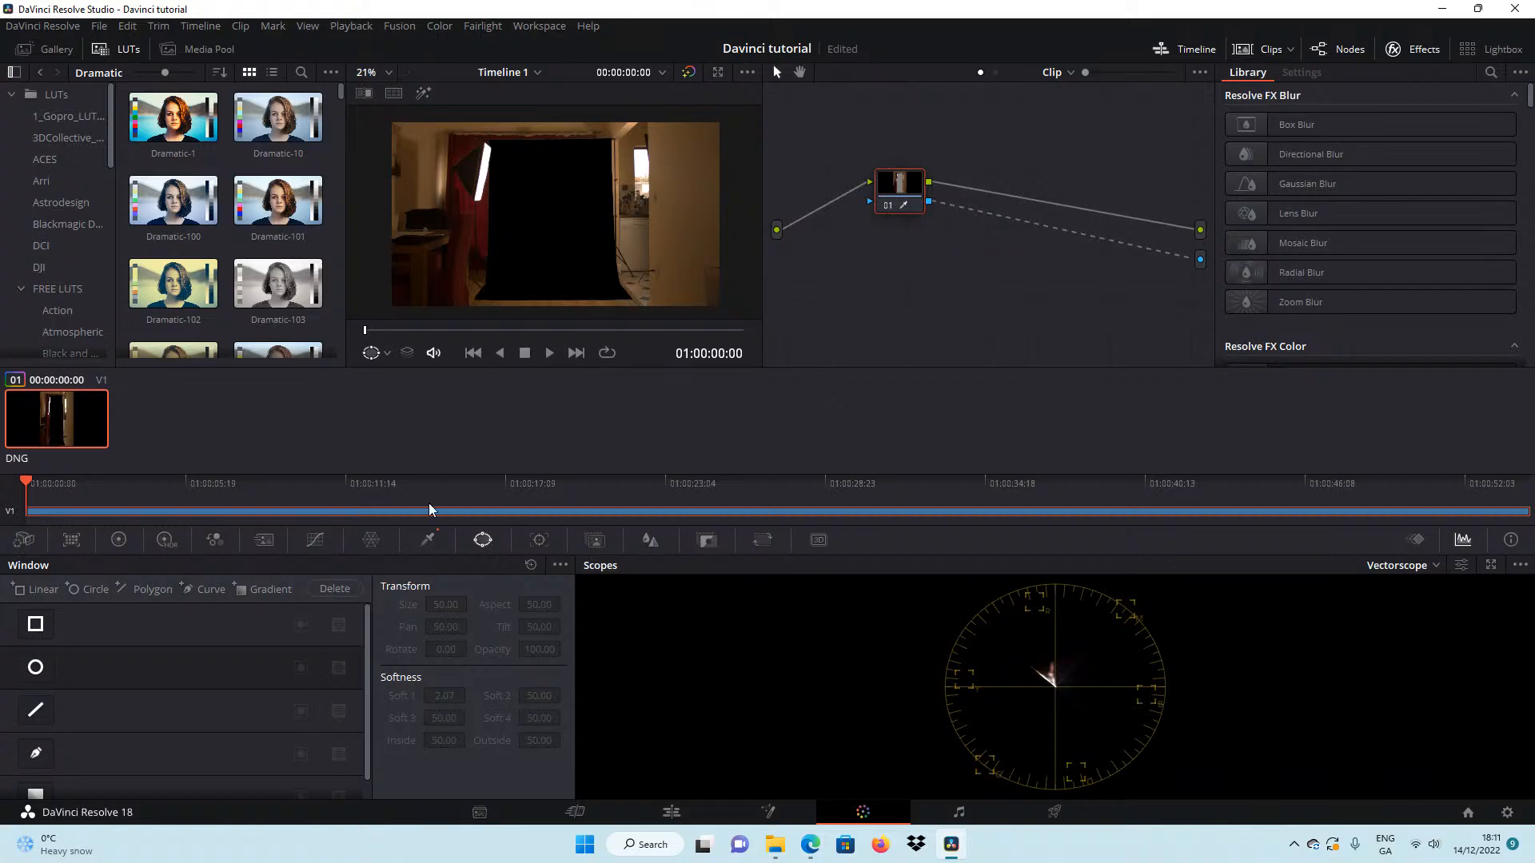
left_click(36, 625)
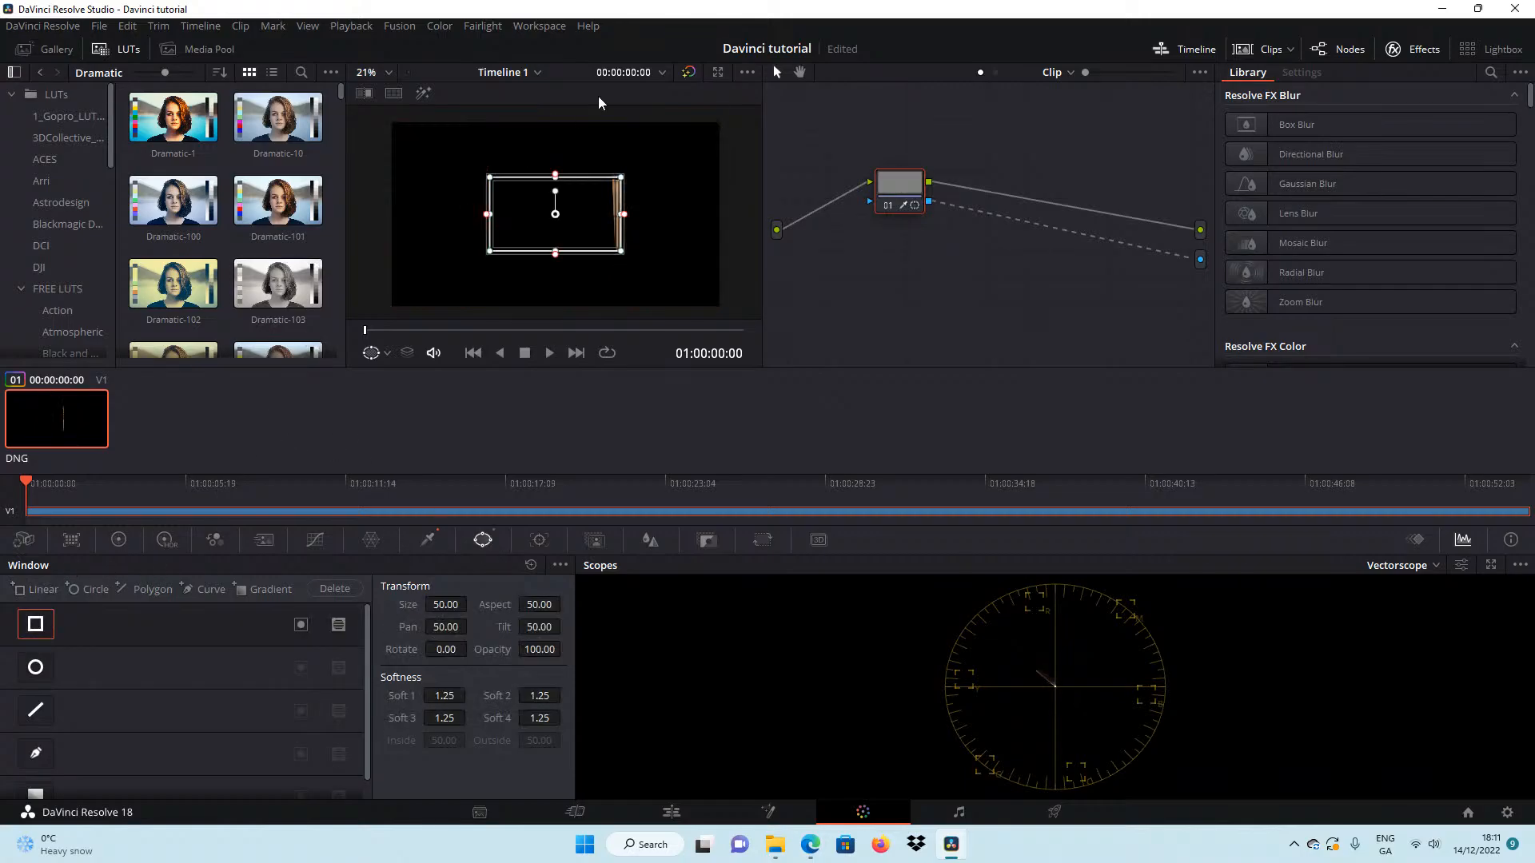
mouse_move(555, 176)
left_mouse_down()
mouse_move(553, 131)
mouse_move(551, 147)
left_mouse_up()
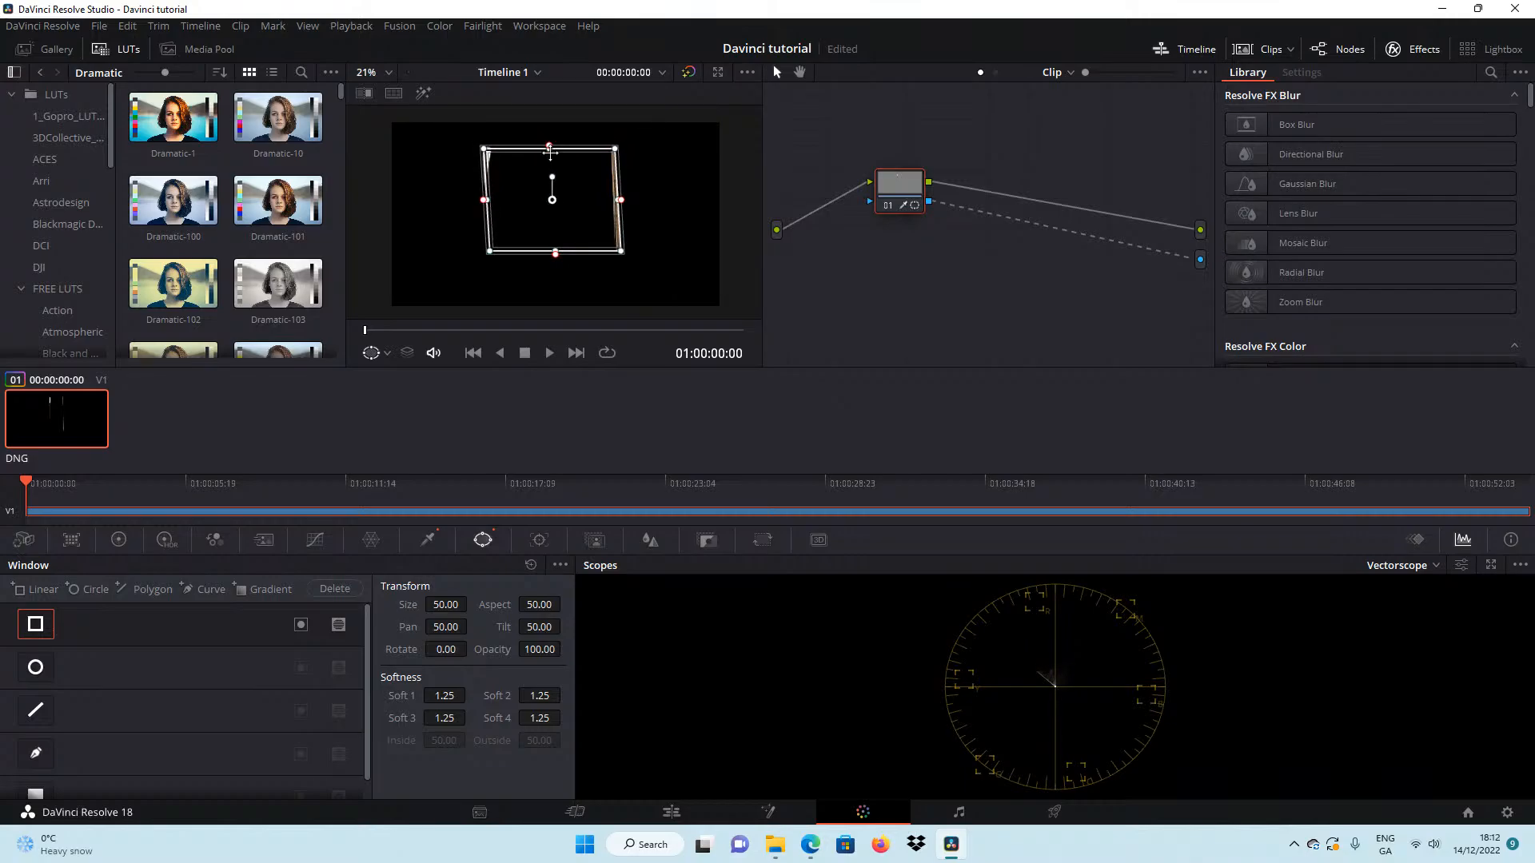
left_click_drag(556, 254, 549, 299)
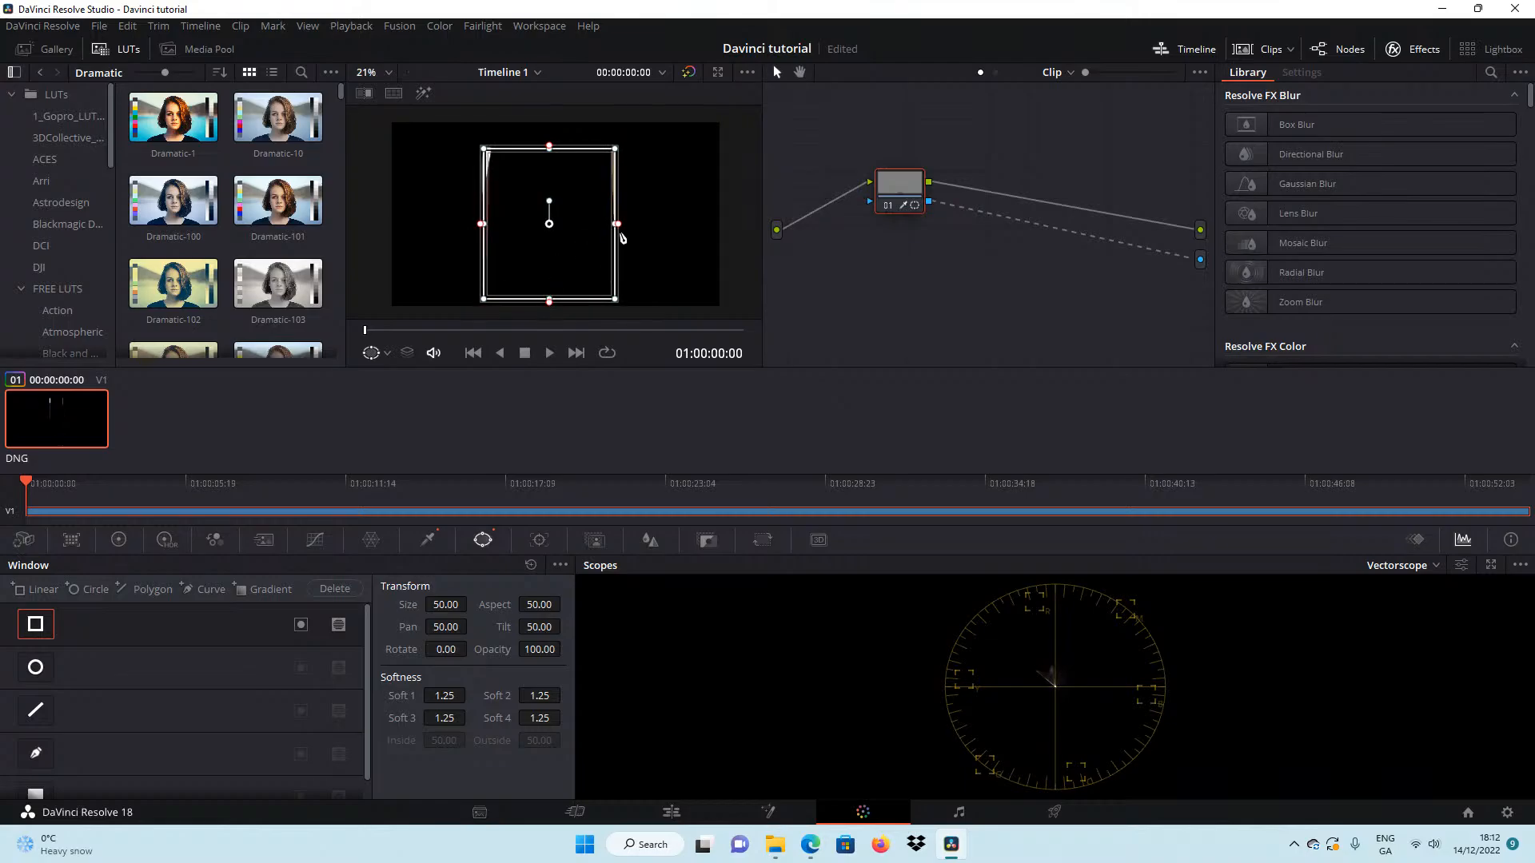
left_click_drag(615, 224, 609, 224)
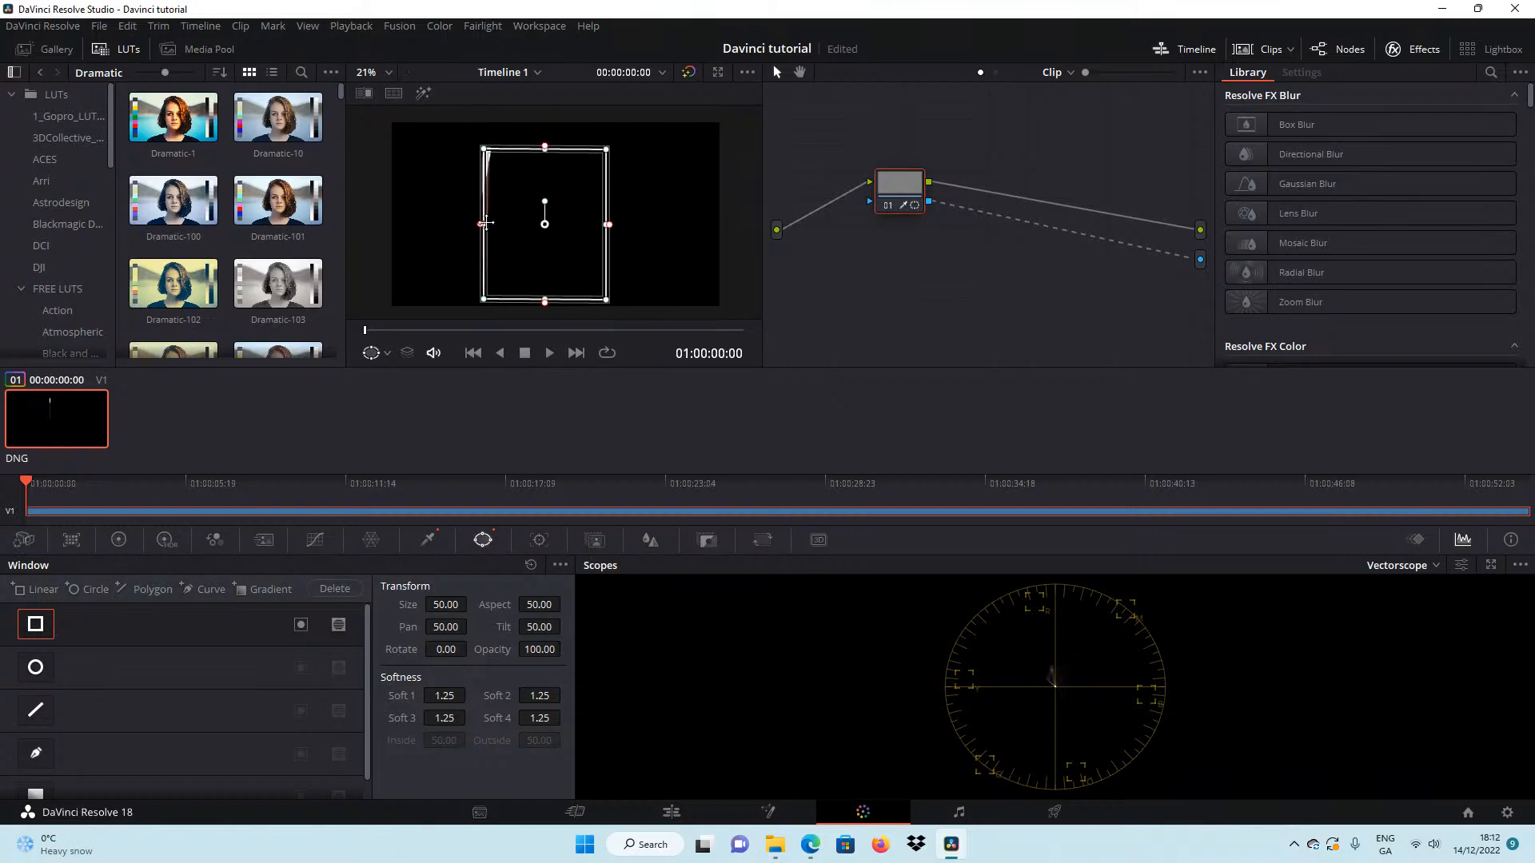
left_click_drag(486, 223, 493, 223)
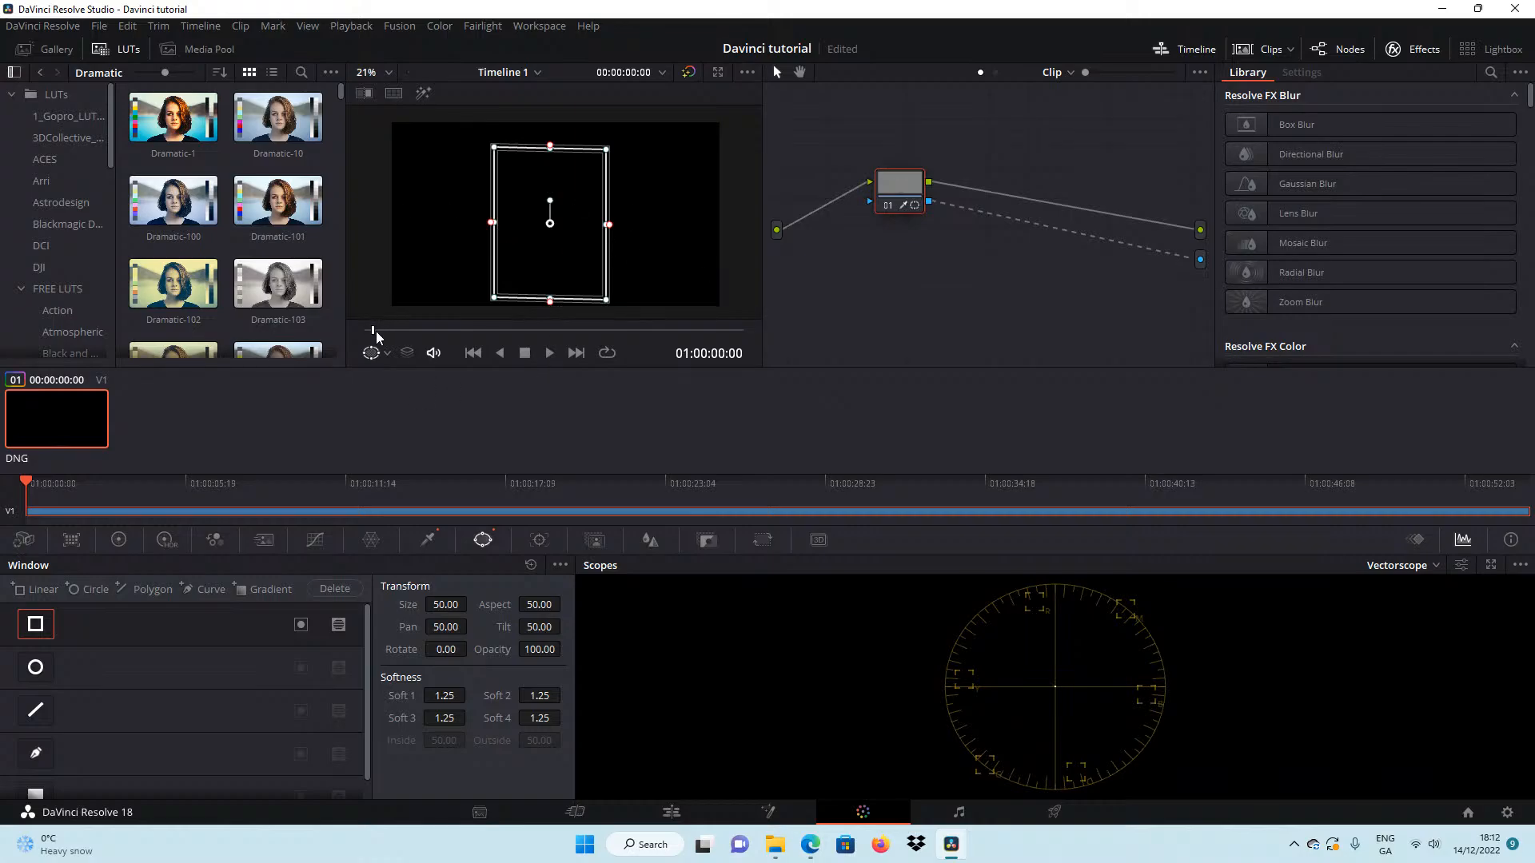
At frame 01:00:05:14, adjust the rectangular window's upper edge above the man's head and set Soft 2 to 0.12.
left_click_drag(376, 336, 405, 340)
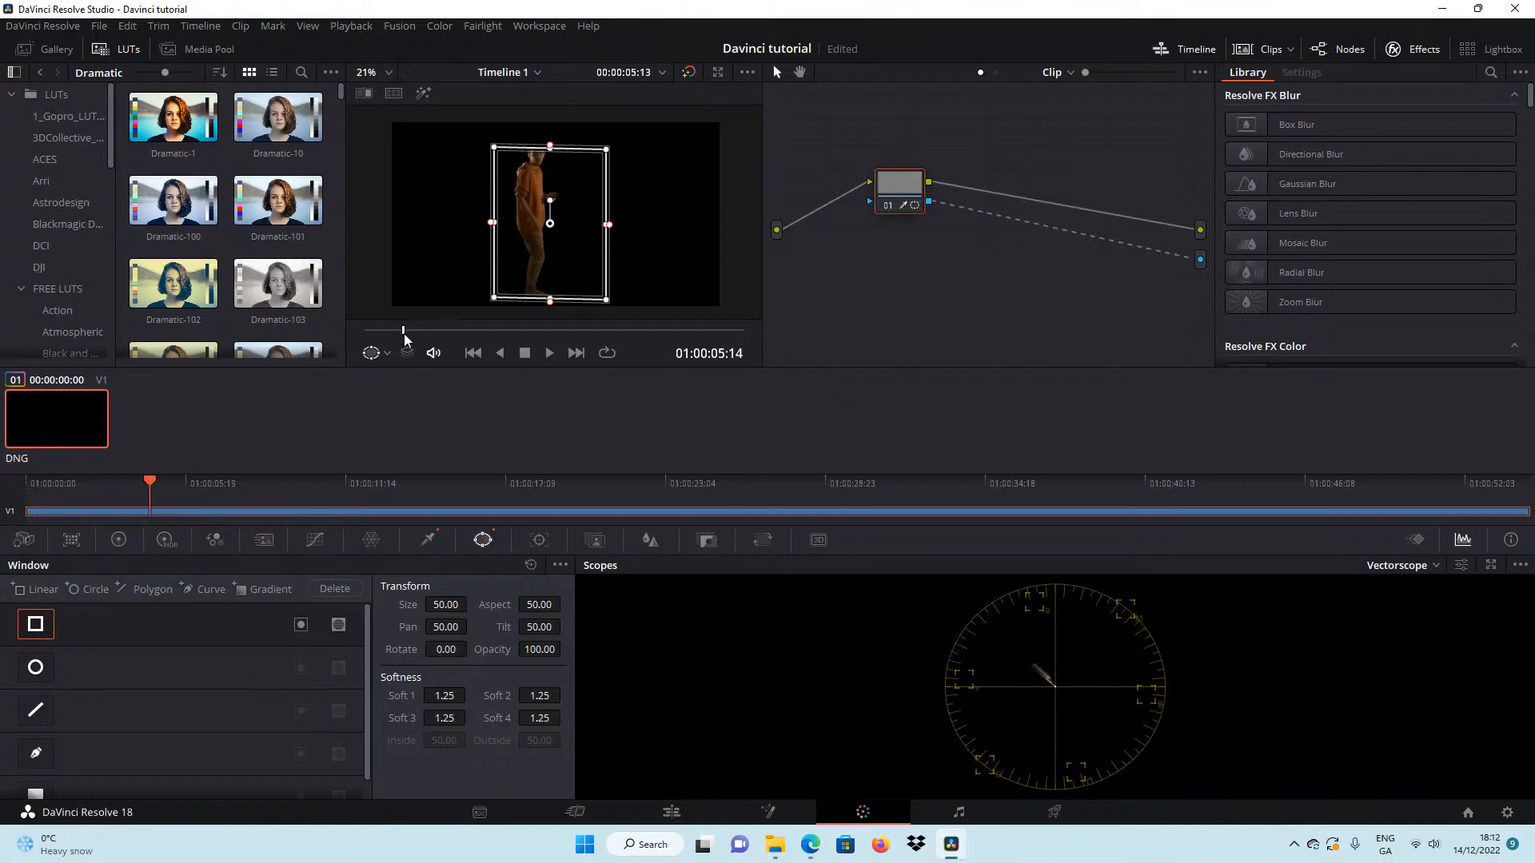
left_click_drag(550, 147, 550, 141)
scroll(549, 184, "up", 4)
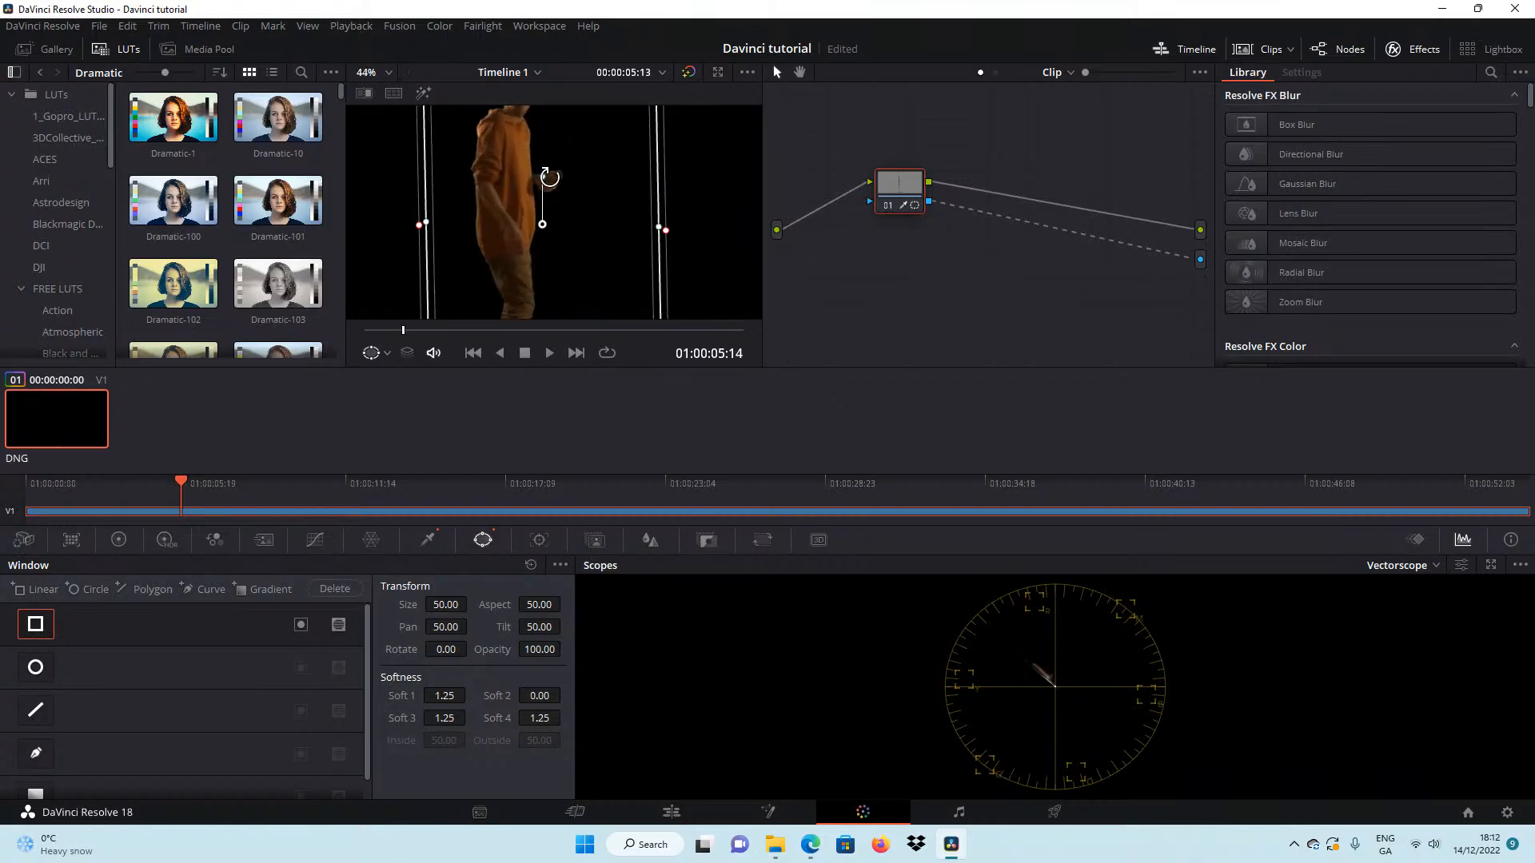
left_click_drag(535, 211, 538, 232)
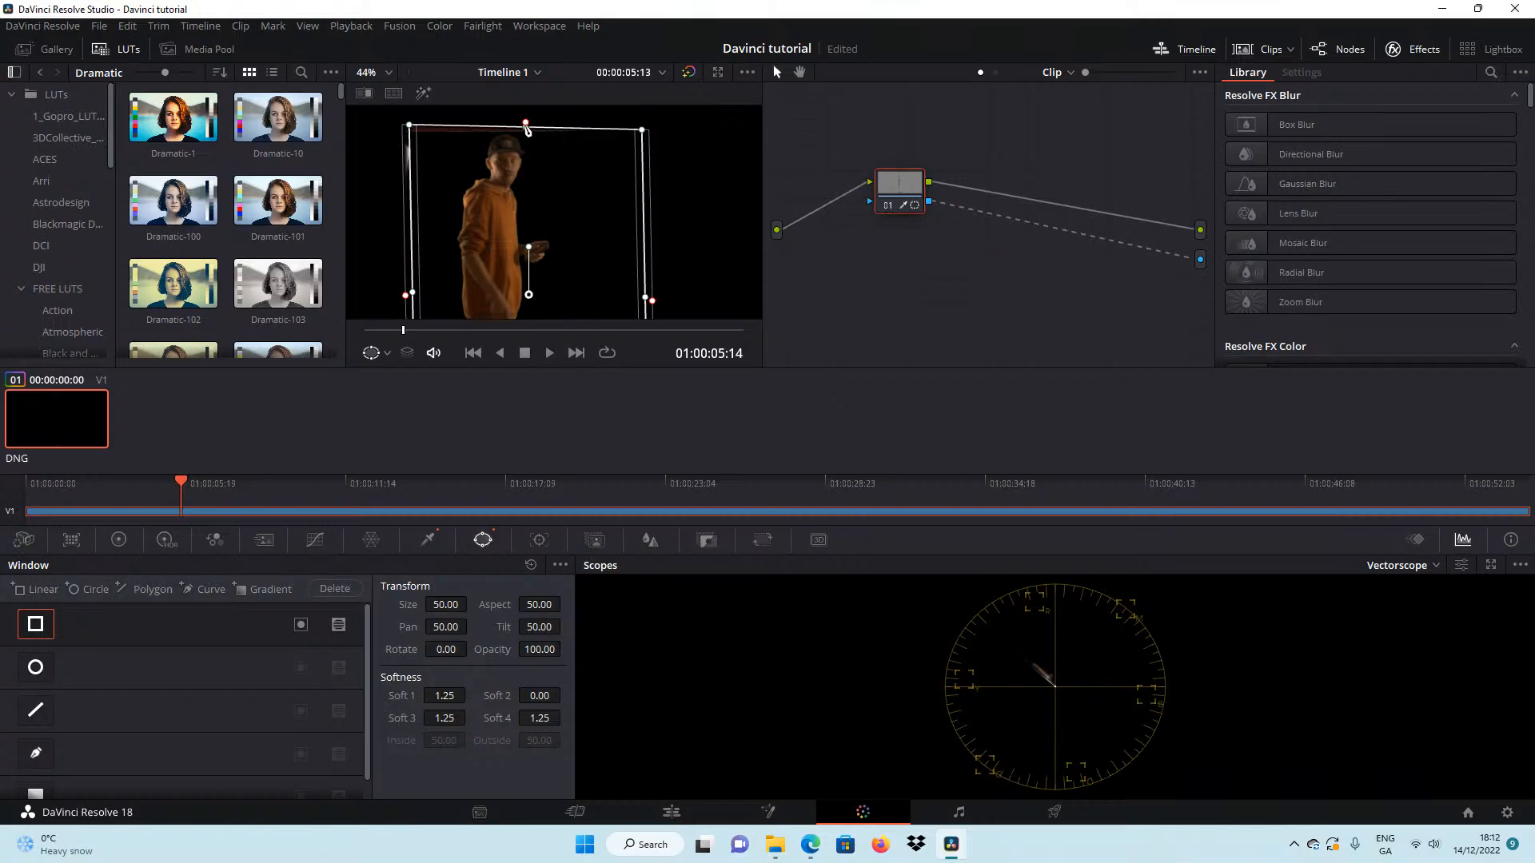
left_click_drag(529, 125, 525, 133)
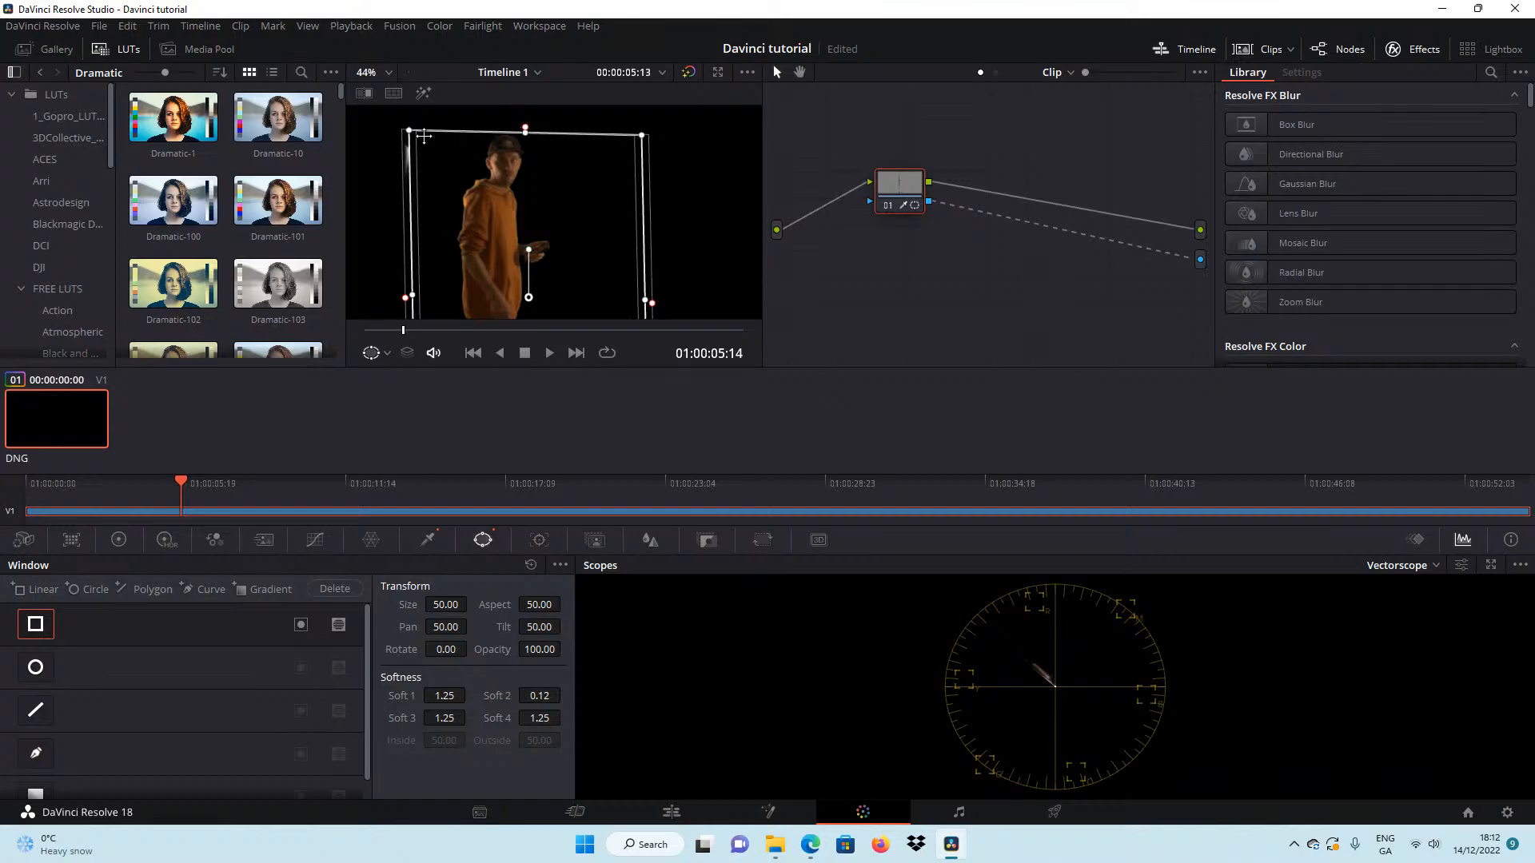
Tighten the rectangular window's upper-left corner, and at 01:00:09:04 bring its upper edge and both sides closer to the man with Soft 1 at 0.19.
left_click_drag(409, 131, 415, 134)
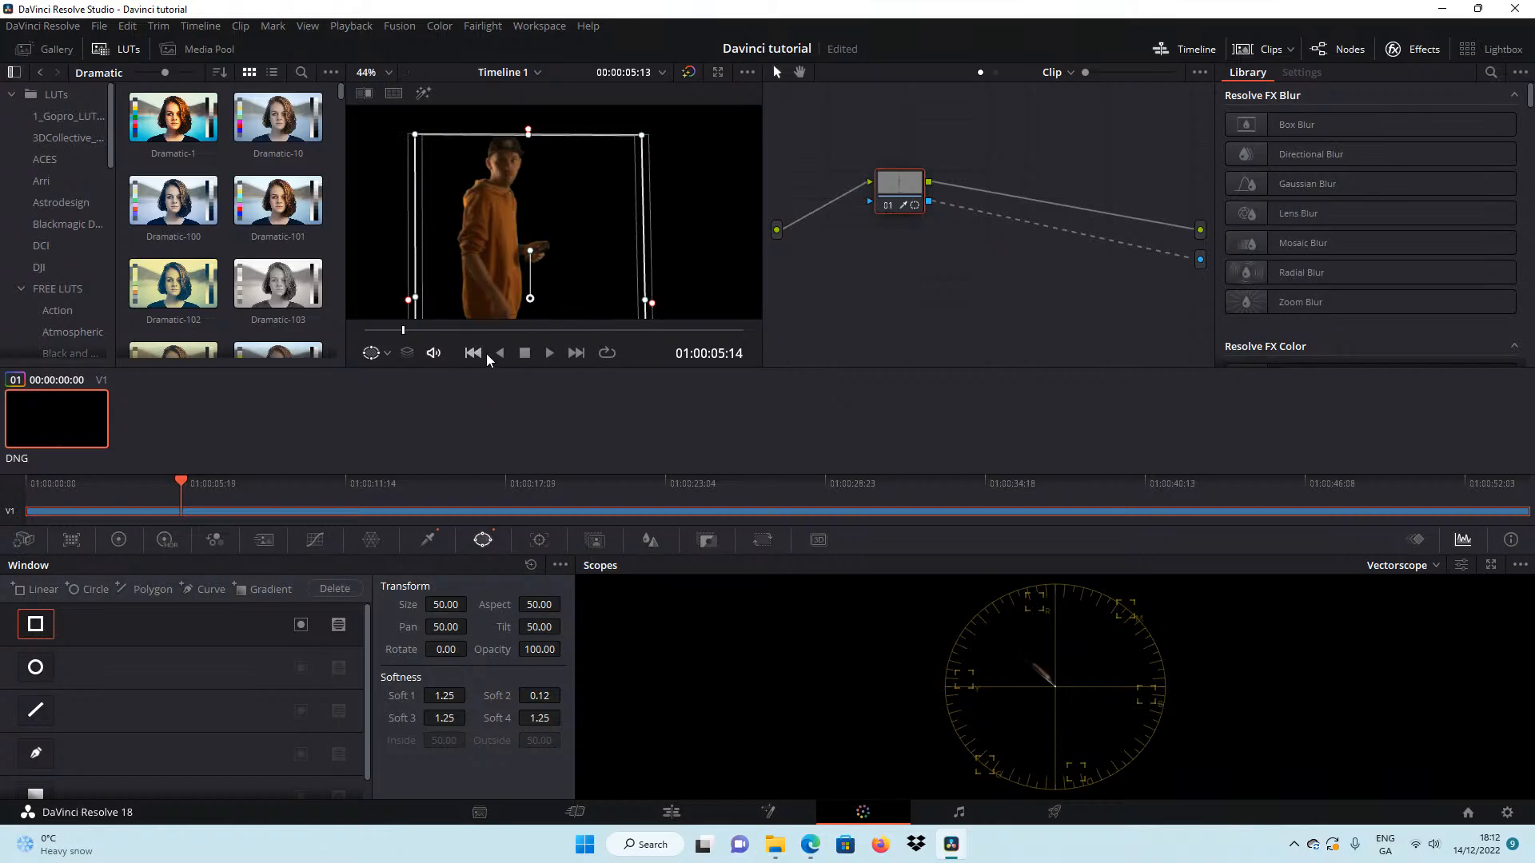
left_click_drag(398, 330, 427, 330)
left_click_drag(529, 131, 530, 142)
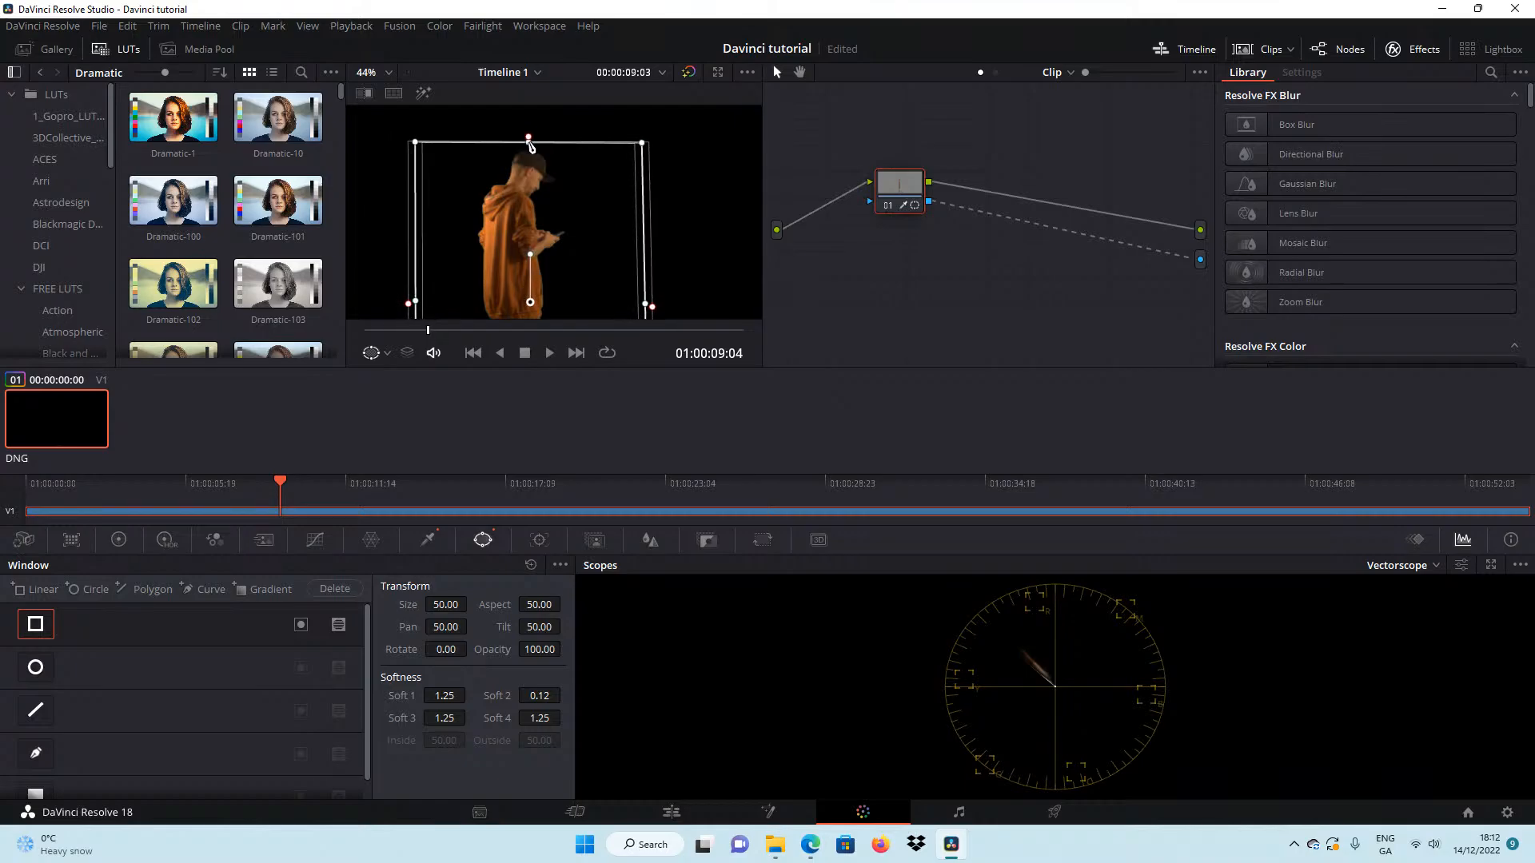
left_click_drag(410, 309, 432, 306)
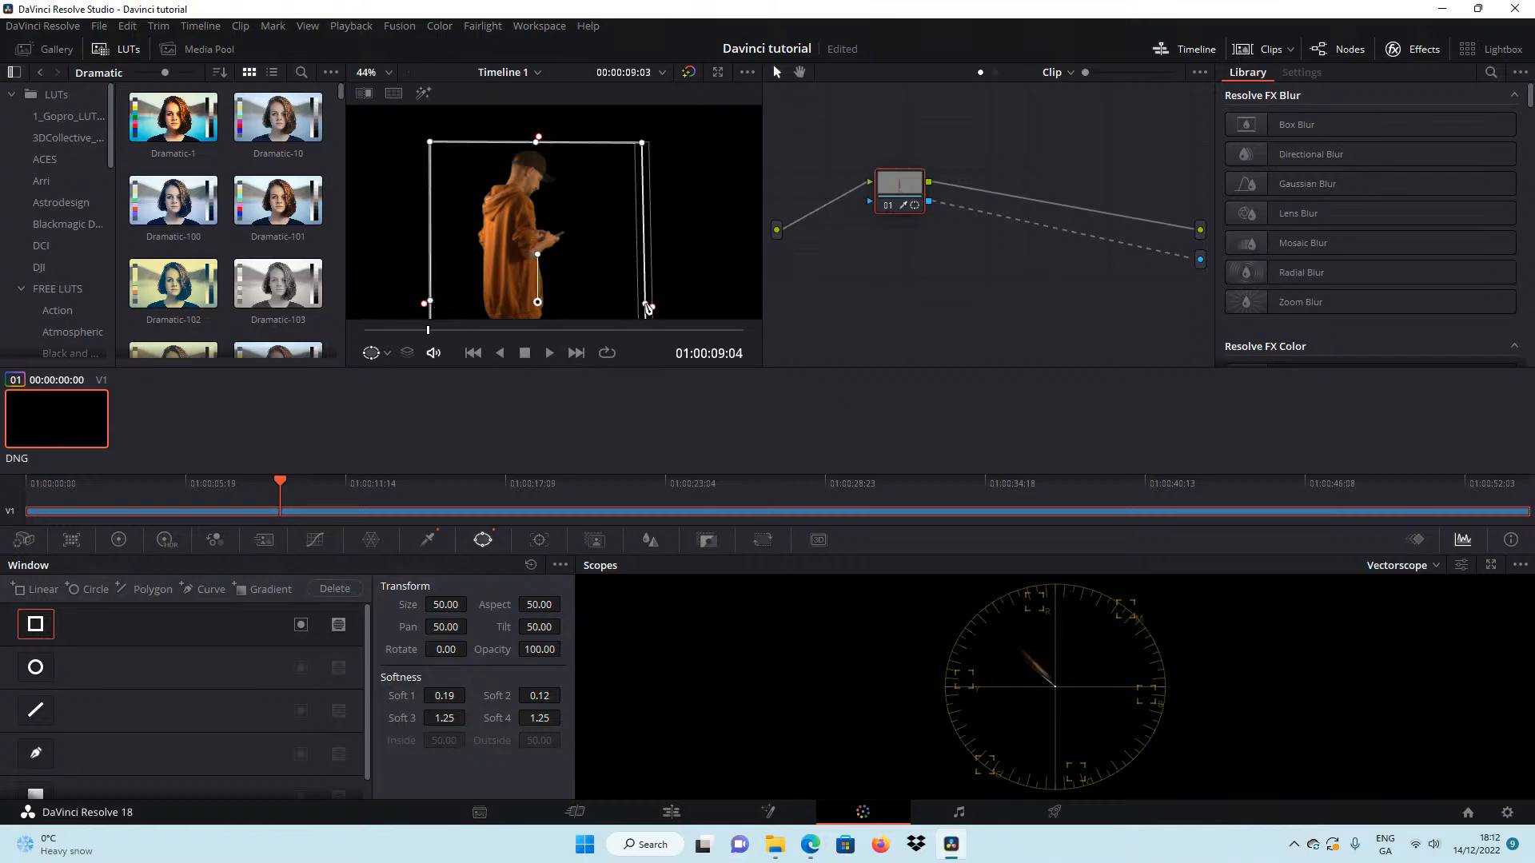
left_click_drag(649, 307, 643, 310)
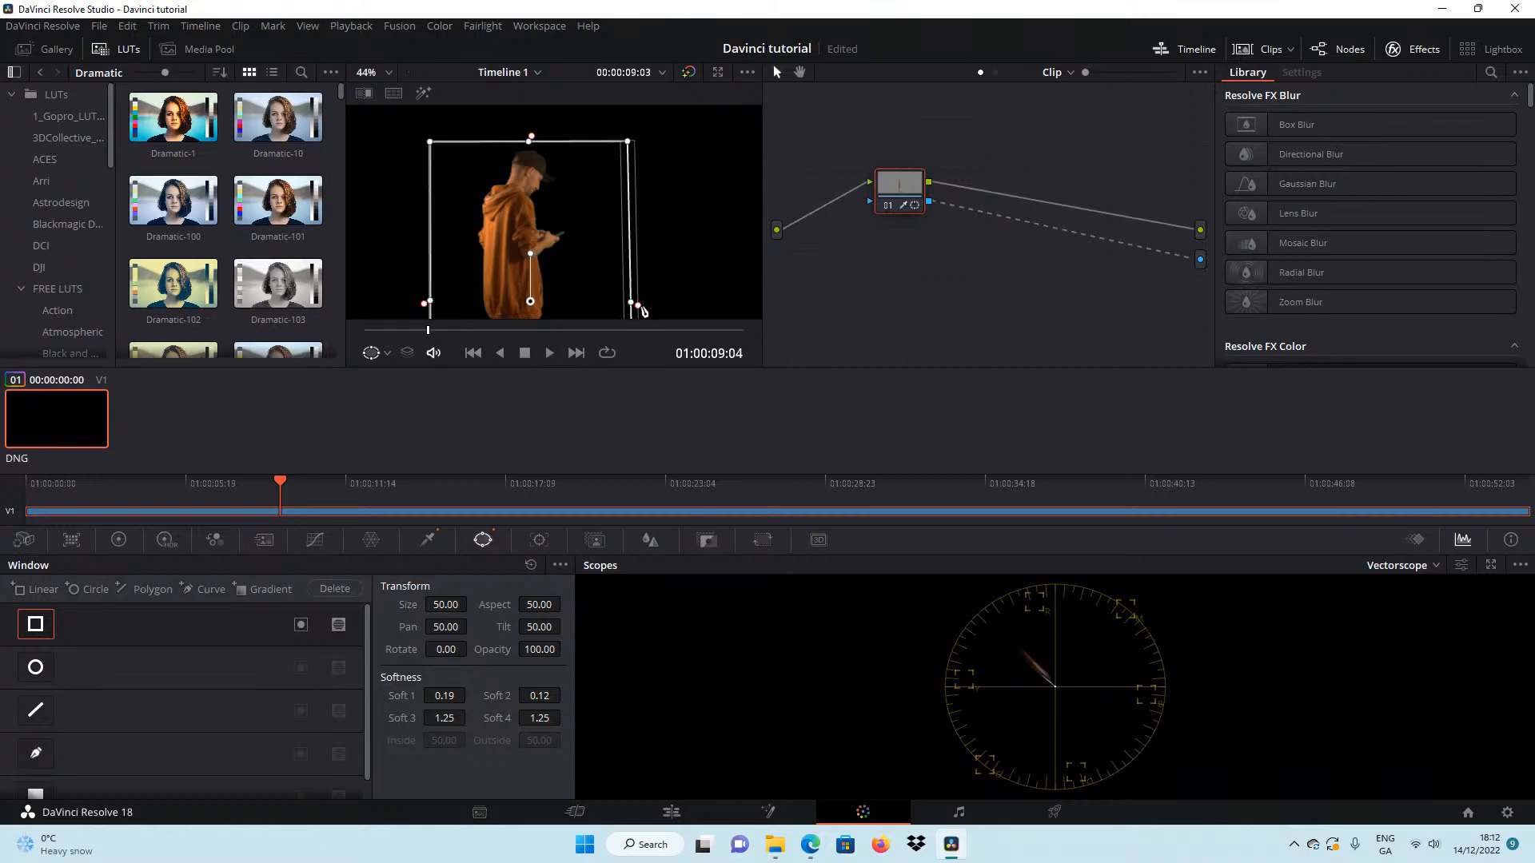
scroll(638, 285, "down", 5)
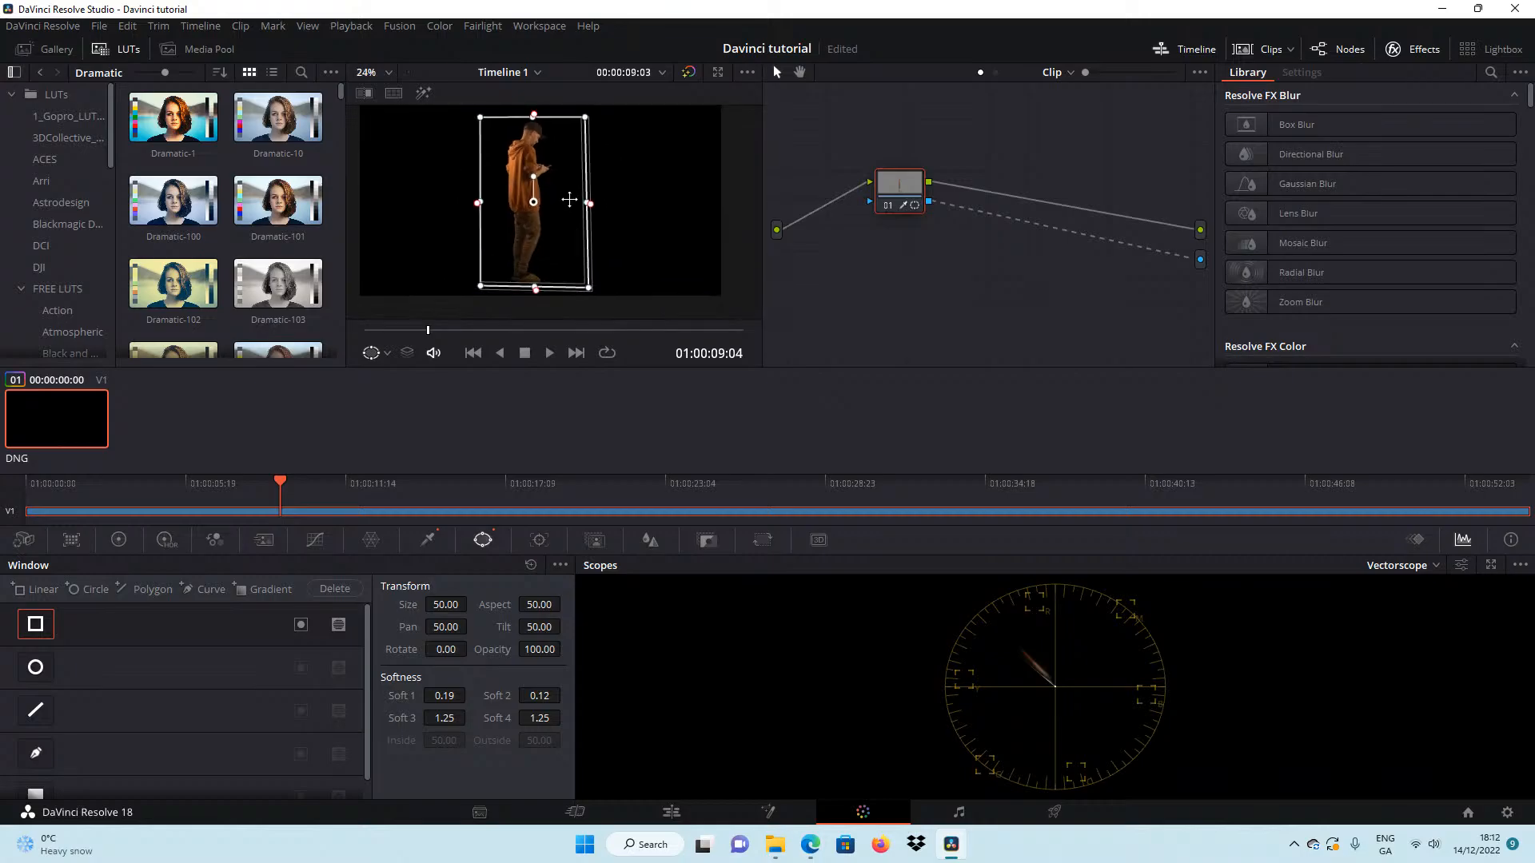
Review the keyed man in the edit timeline up to 01:00:28:22 for leftovers around his feet.
left_click(598, 811)
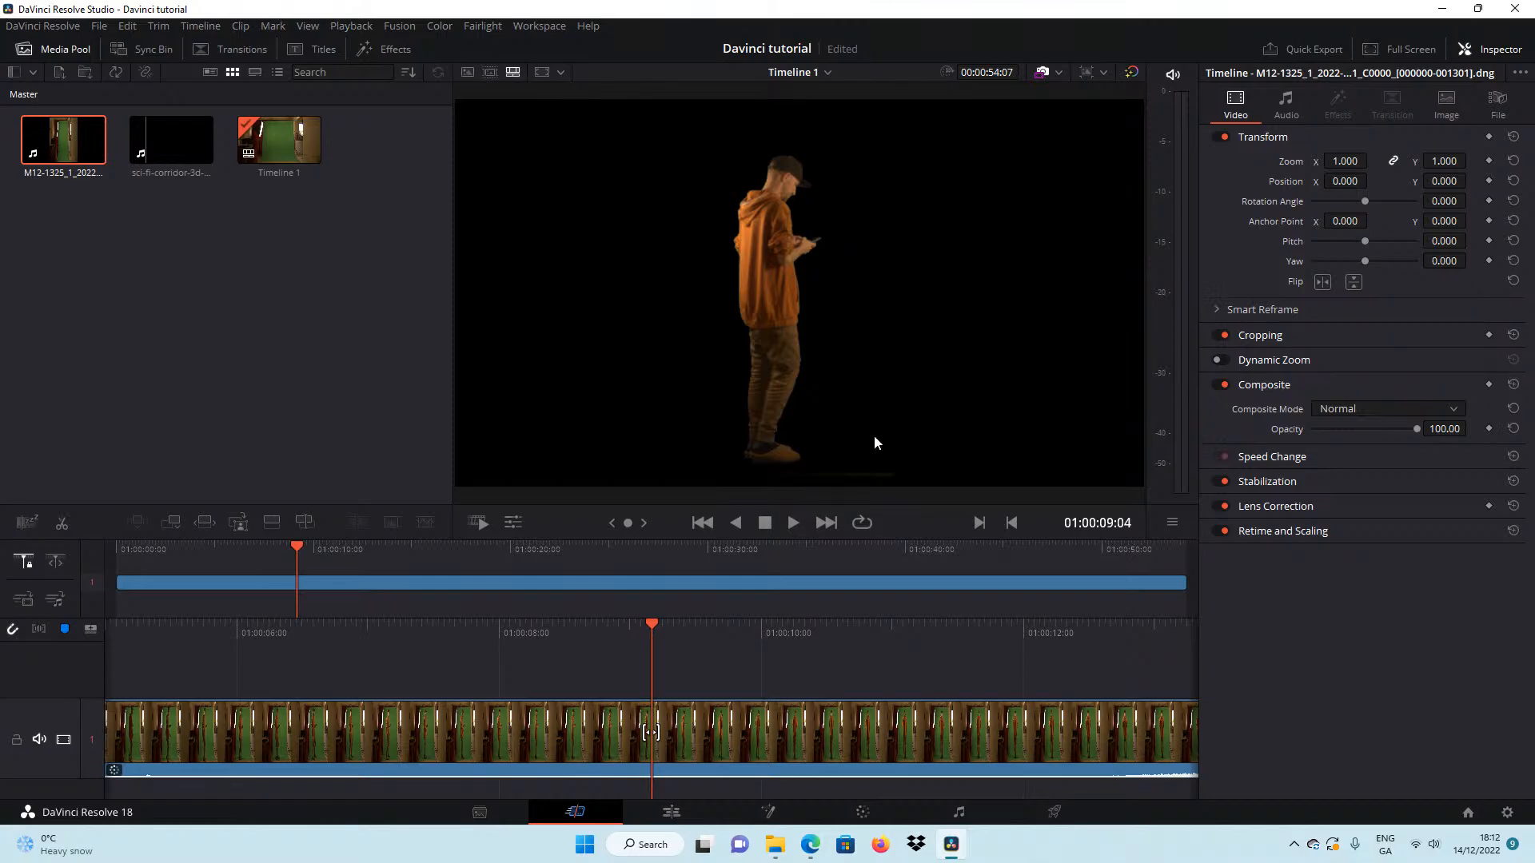
left_click(666, 814)
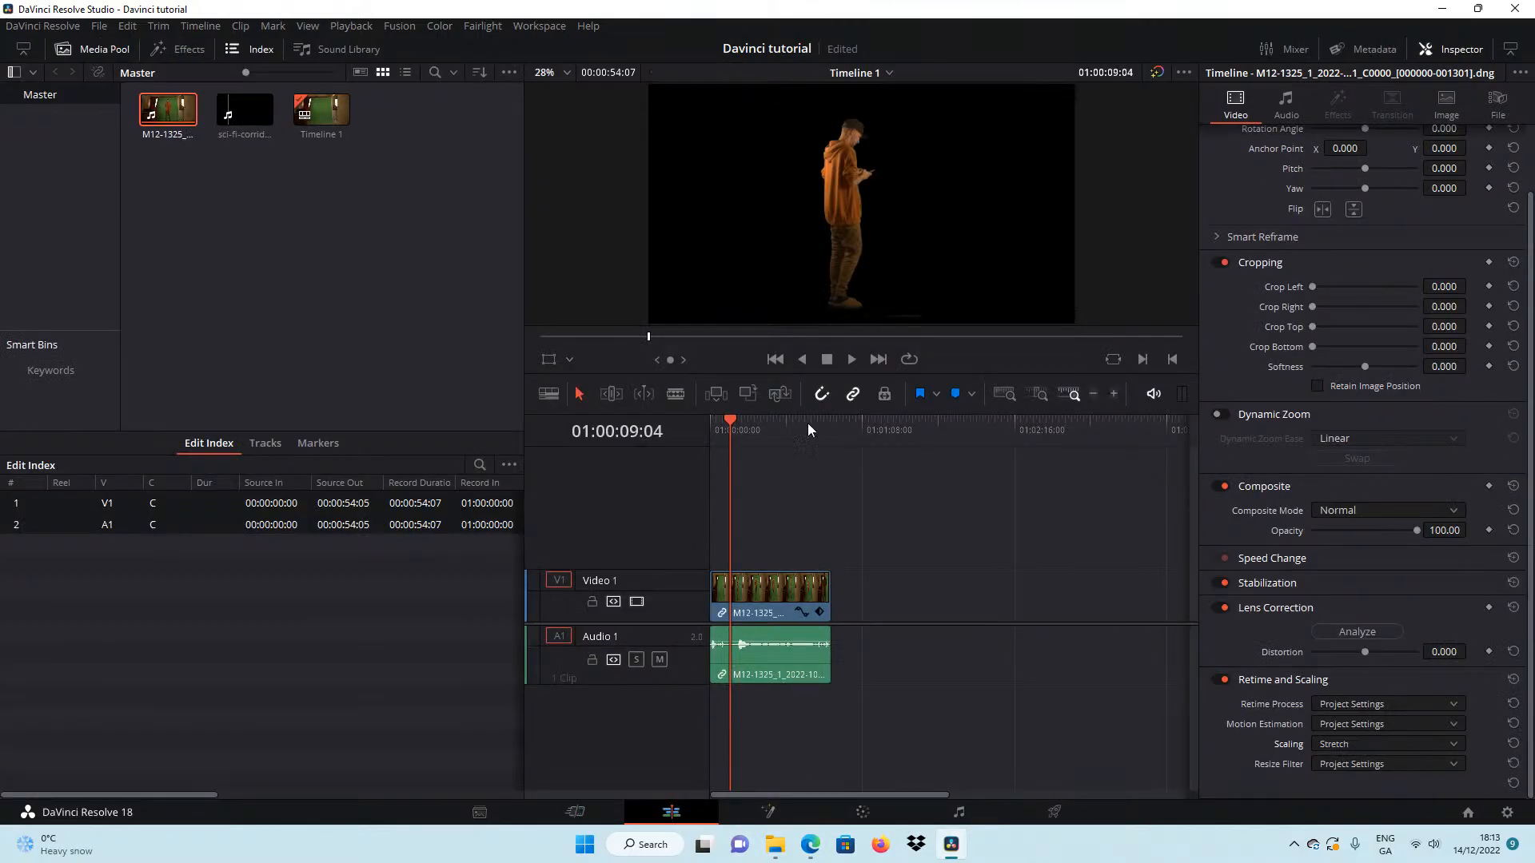
left_click_drag(649, 337, 782, 582)
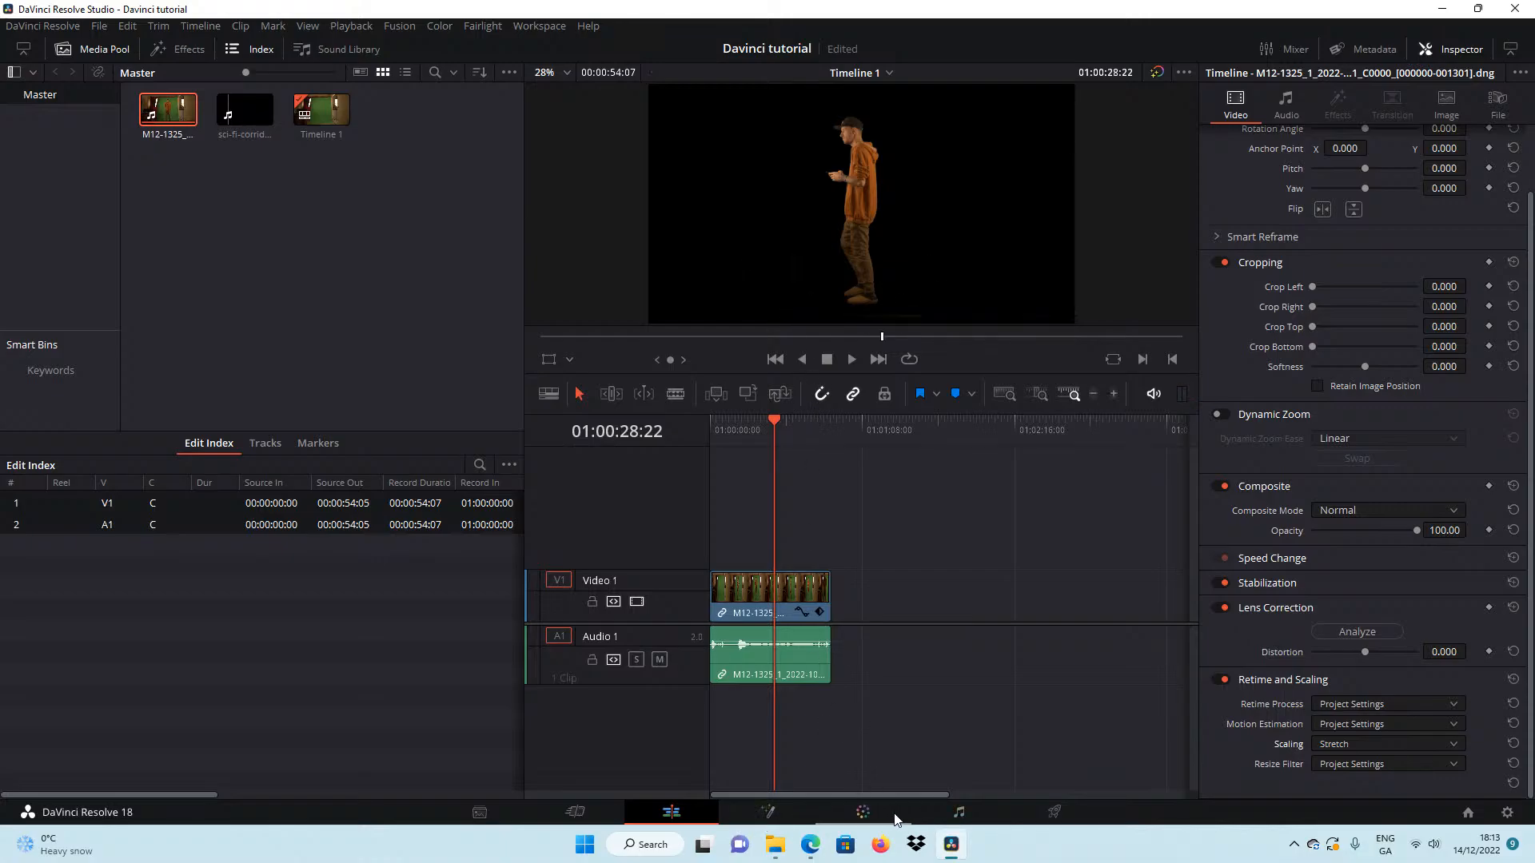
At 01:00:28:22, refine the rectangular window's left corners and right edge, setting Soft 3 to 0.36 and Soft 4 to 0.26.
left_click(766, 813)
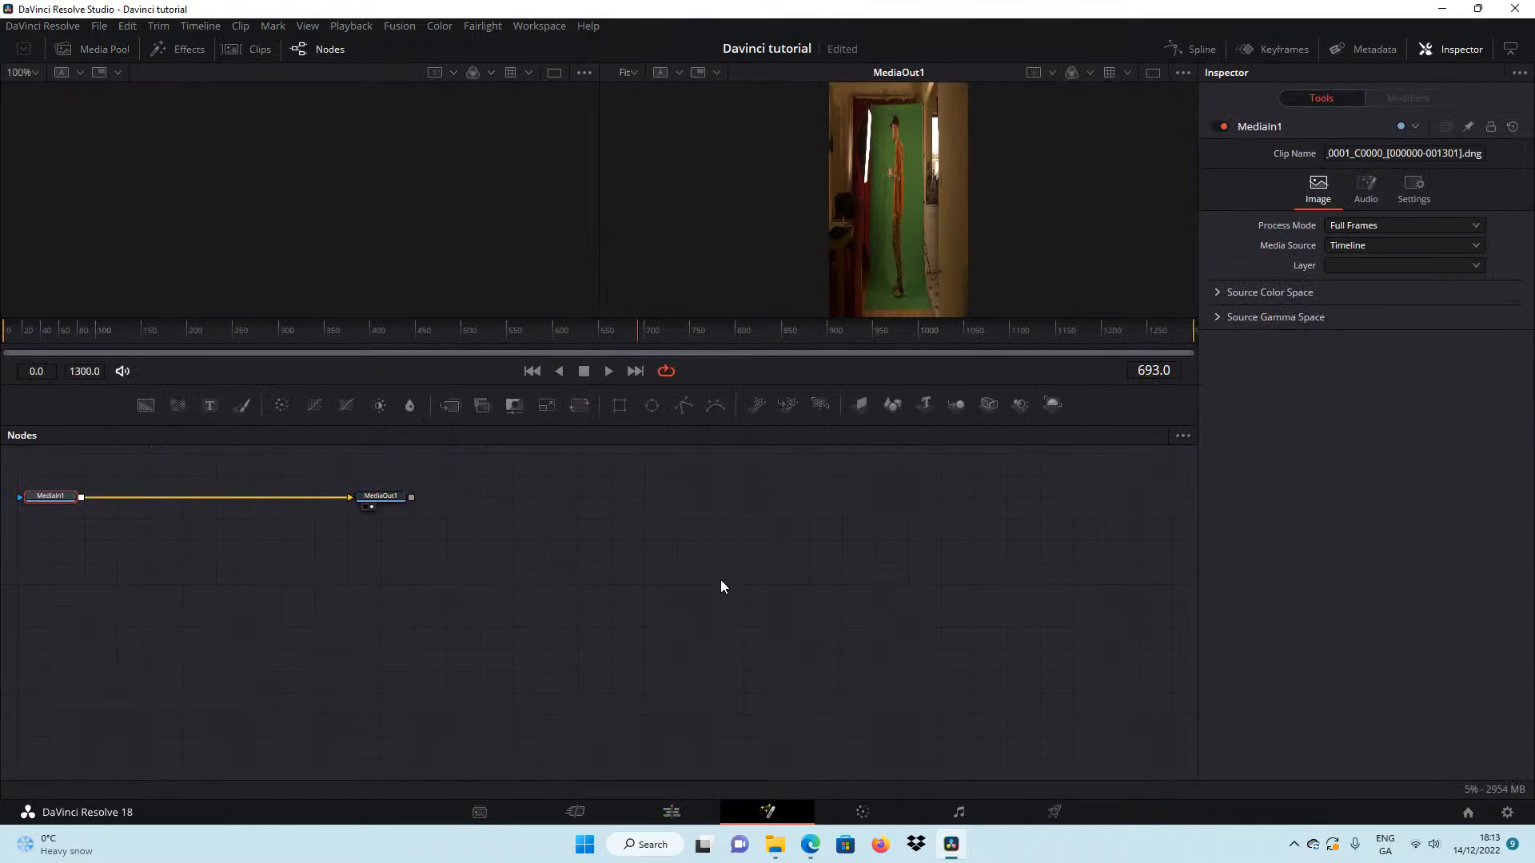
left_click(856, 812)
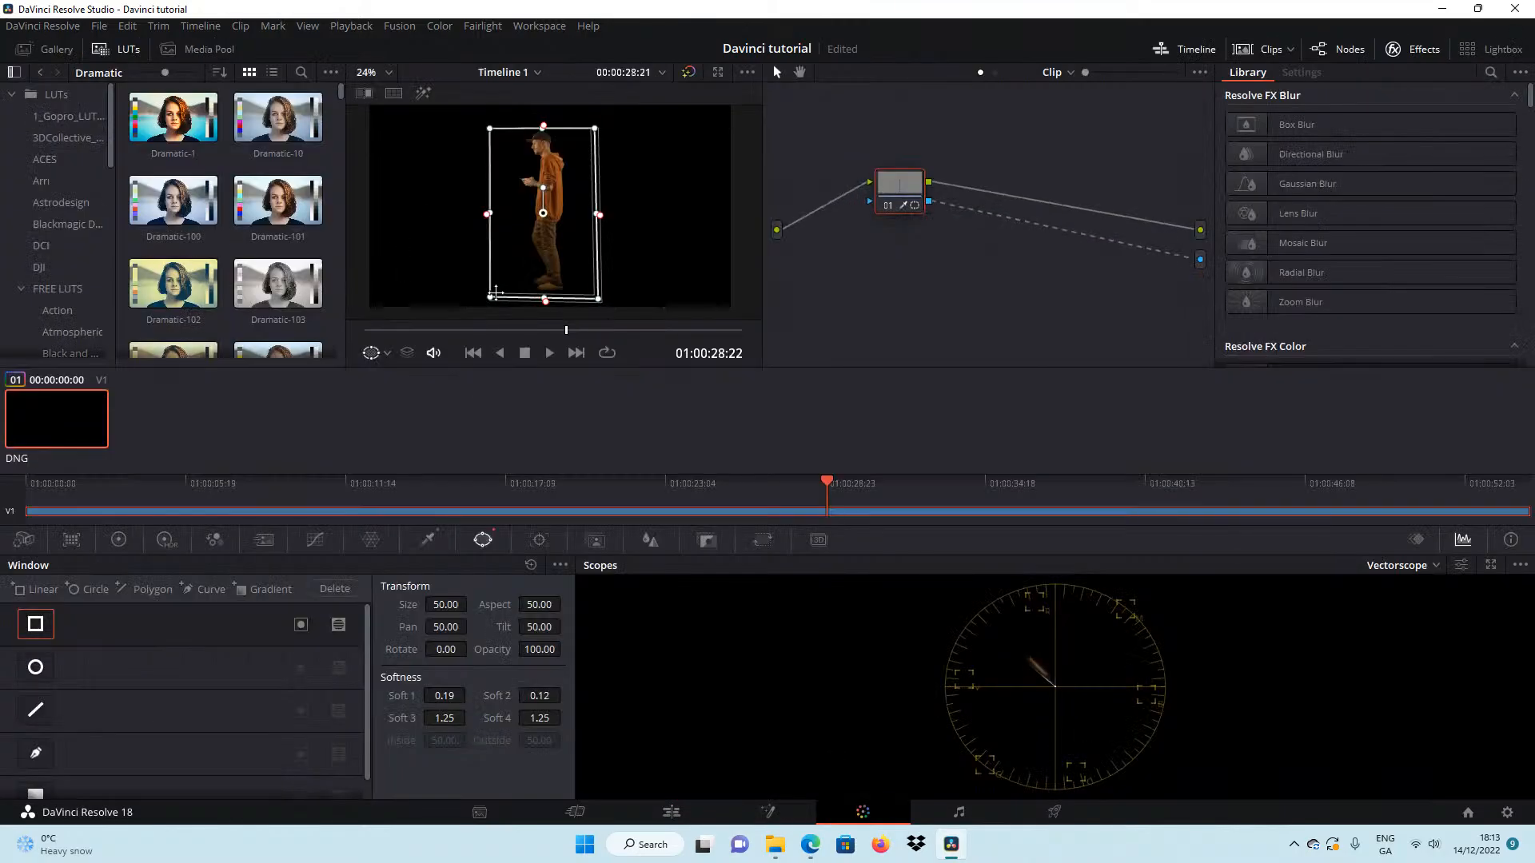
left_click_drag(490, 302, 545, 298)
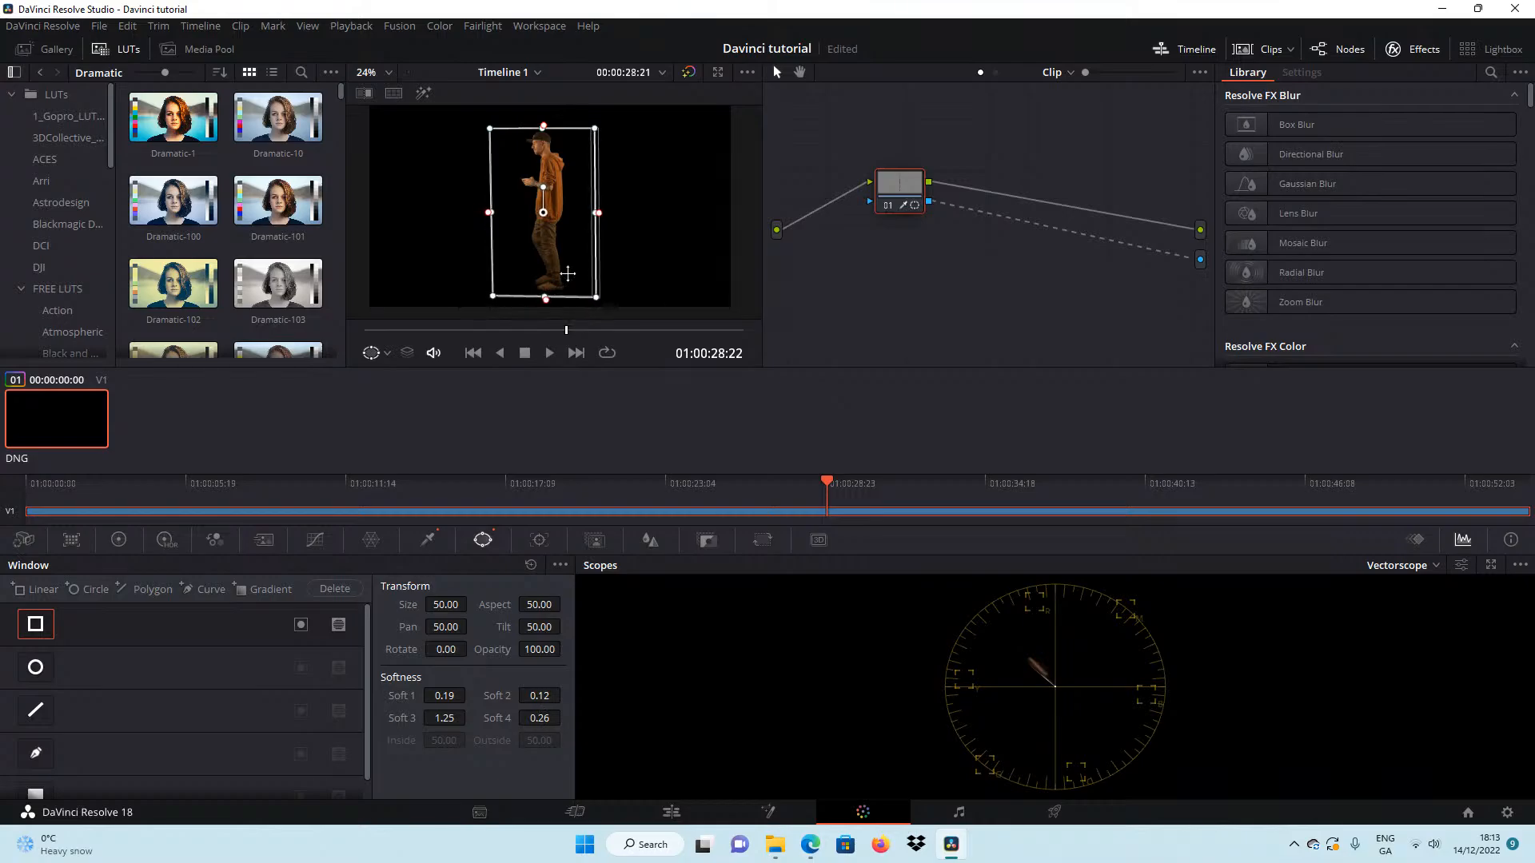
left_click_drag(599, 214, 595, 215)
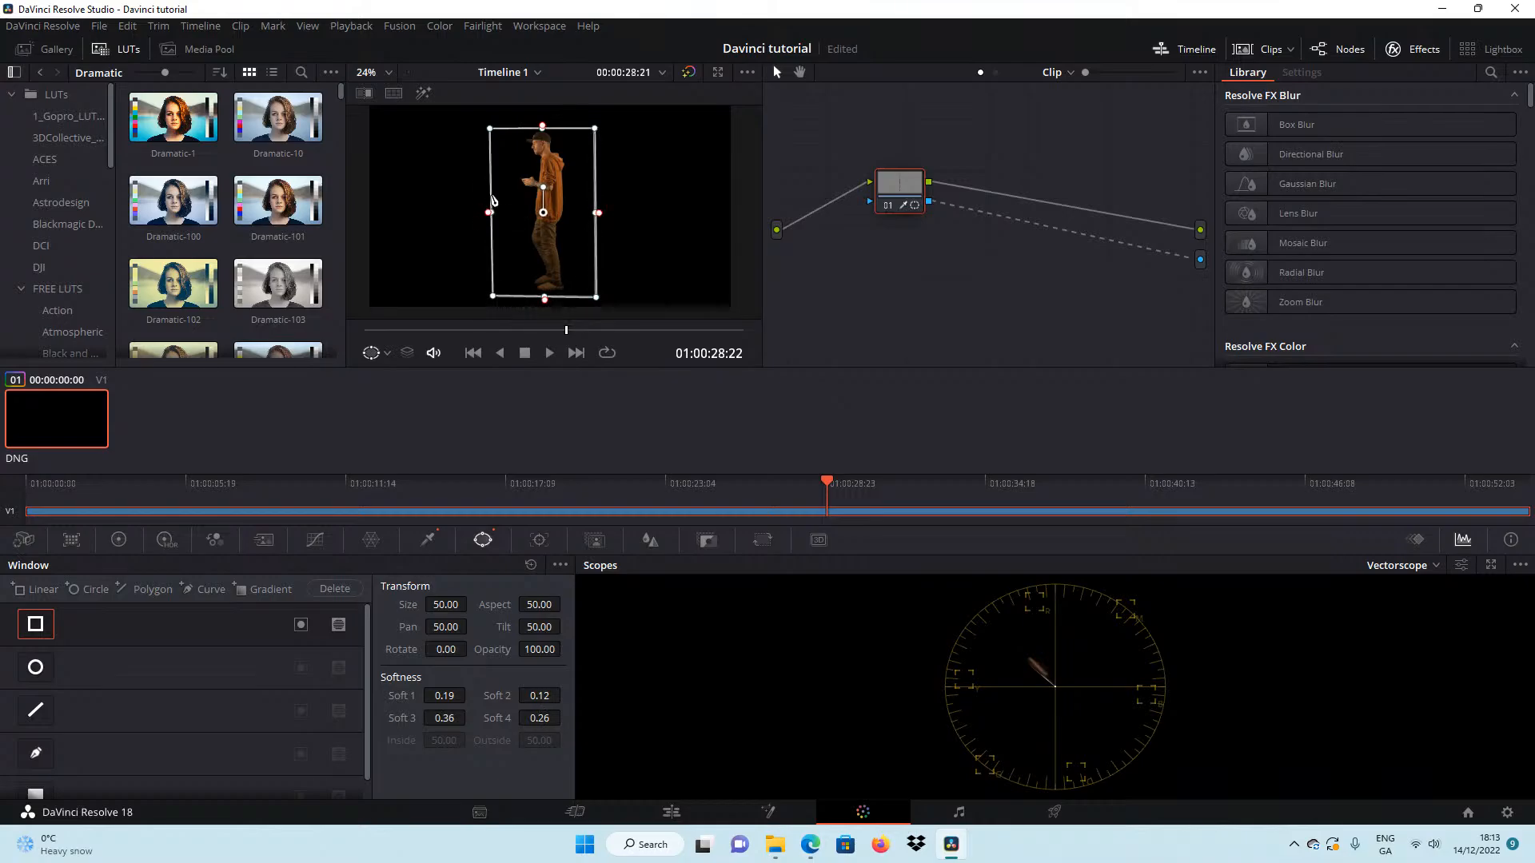
left_click_drag(492, 130, 494, 130)
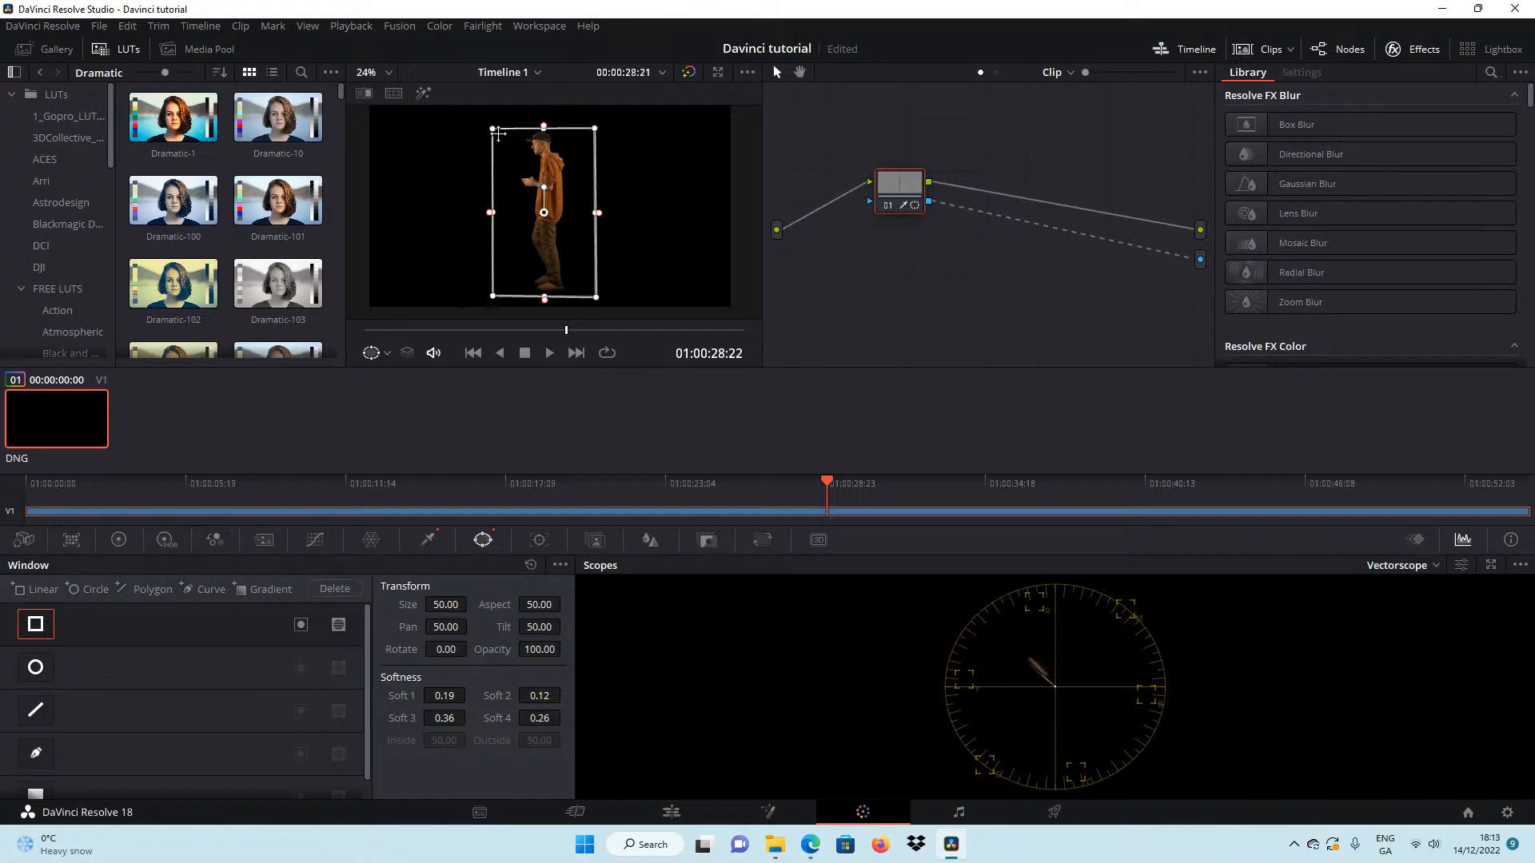
Examine the masked key in the edit timeline at different magnifications and playhead positions for stray edges around the man.
left_click(676, 812)
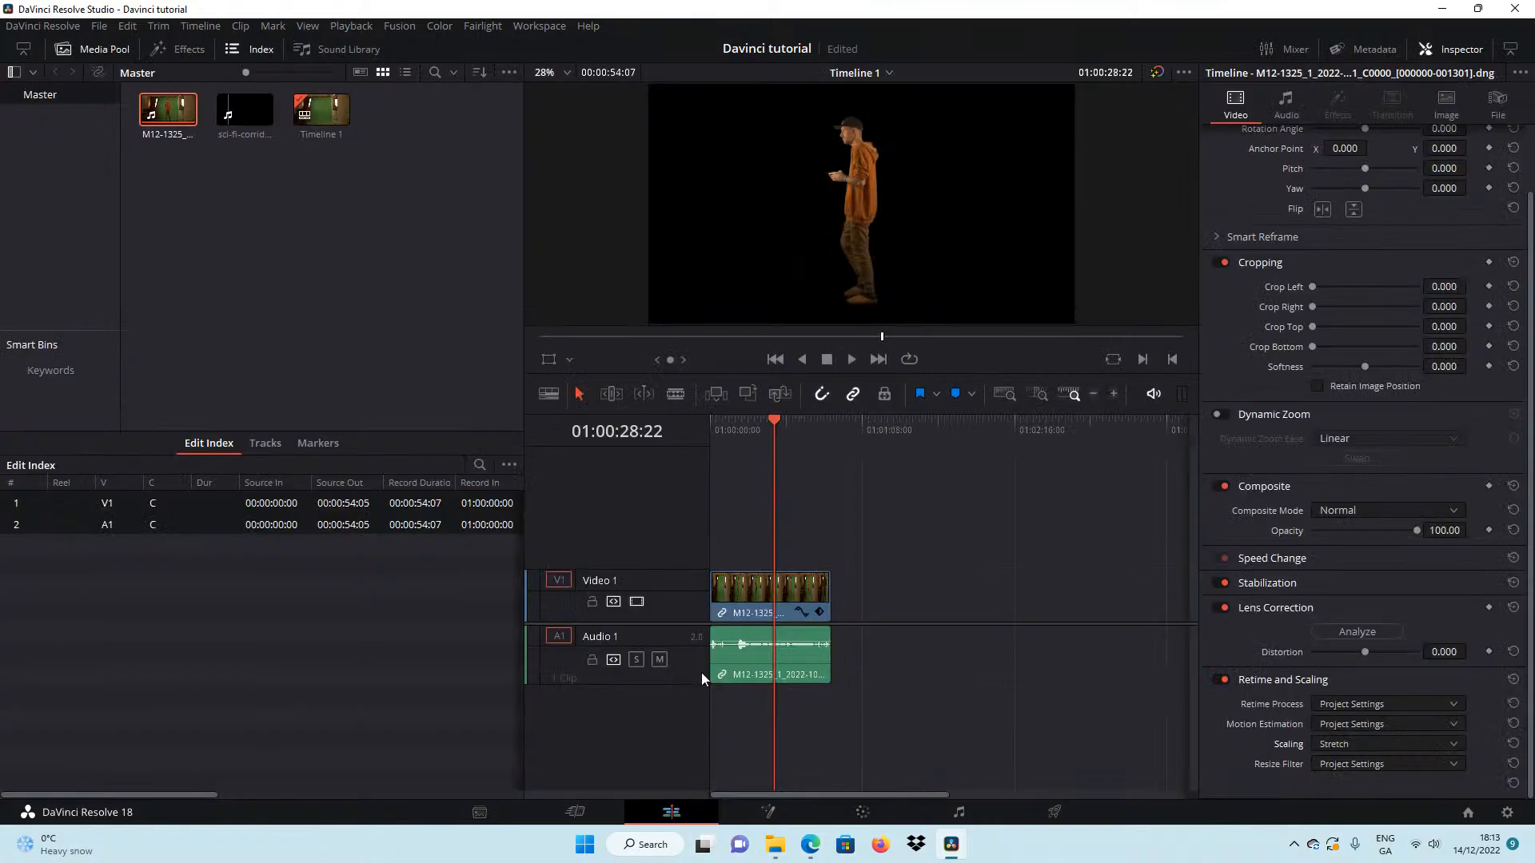
scroll(885, 204, "up", 5)
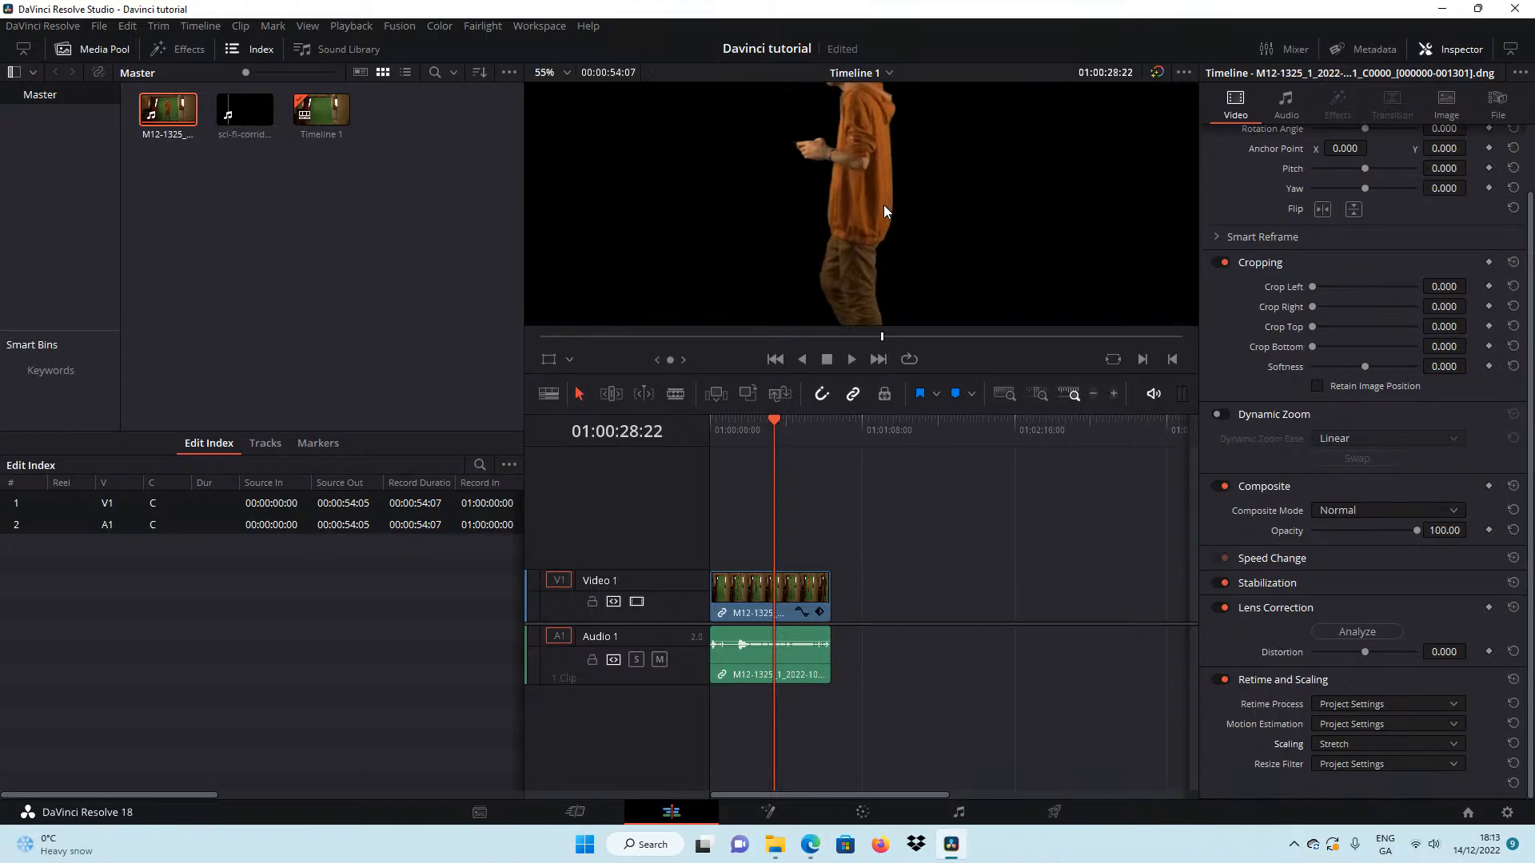
scroll(871, 215, "down", 4)
scroll(862, 211, "down", 4)
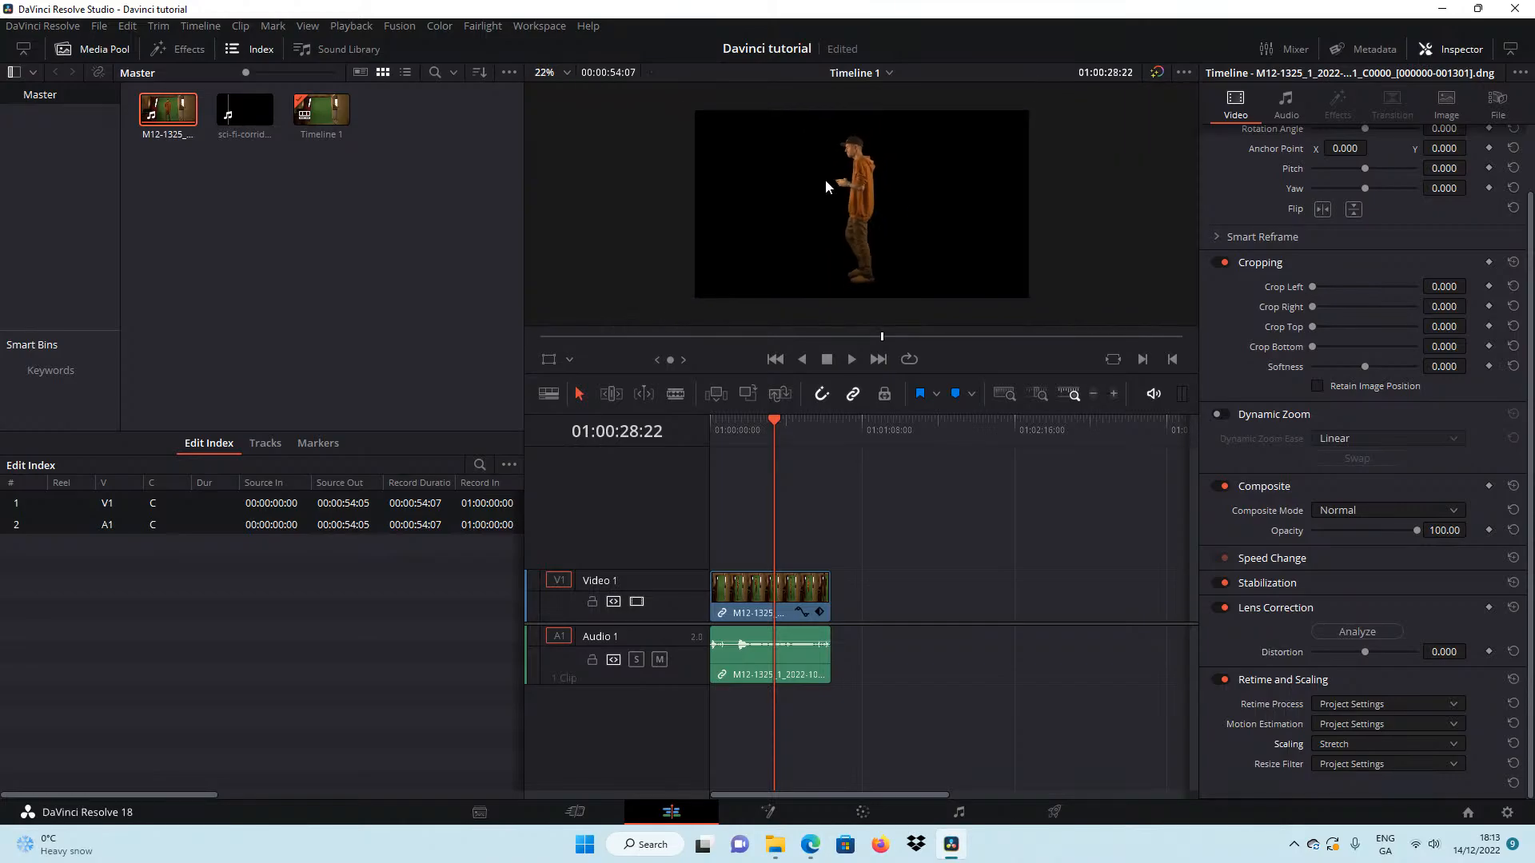
scroll(826, 180, "up", 3)
scroll(819, 200, "down", 3)
scroll(831, 211, "up", 1)
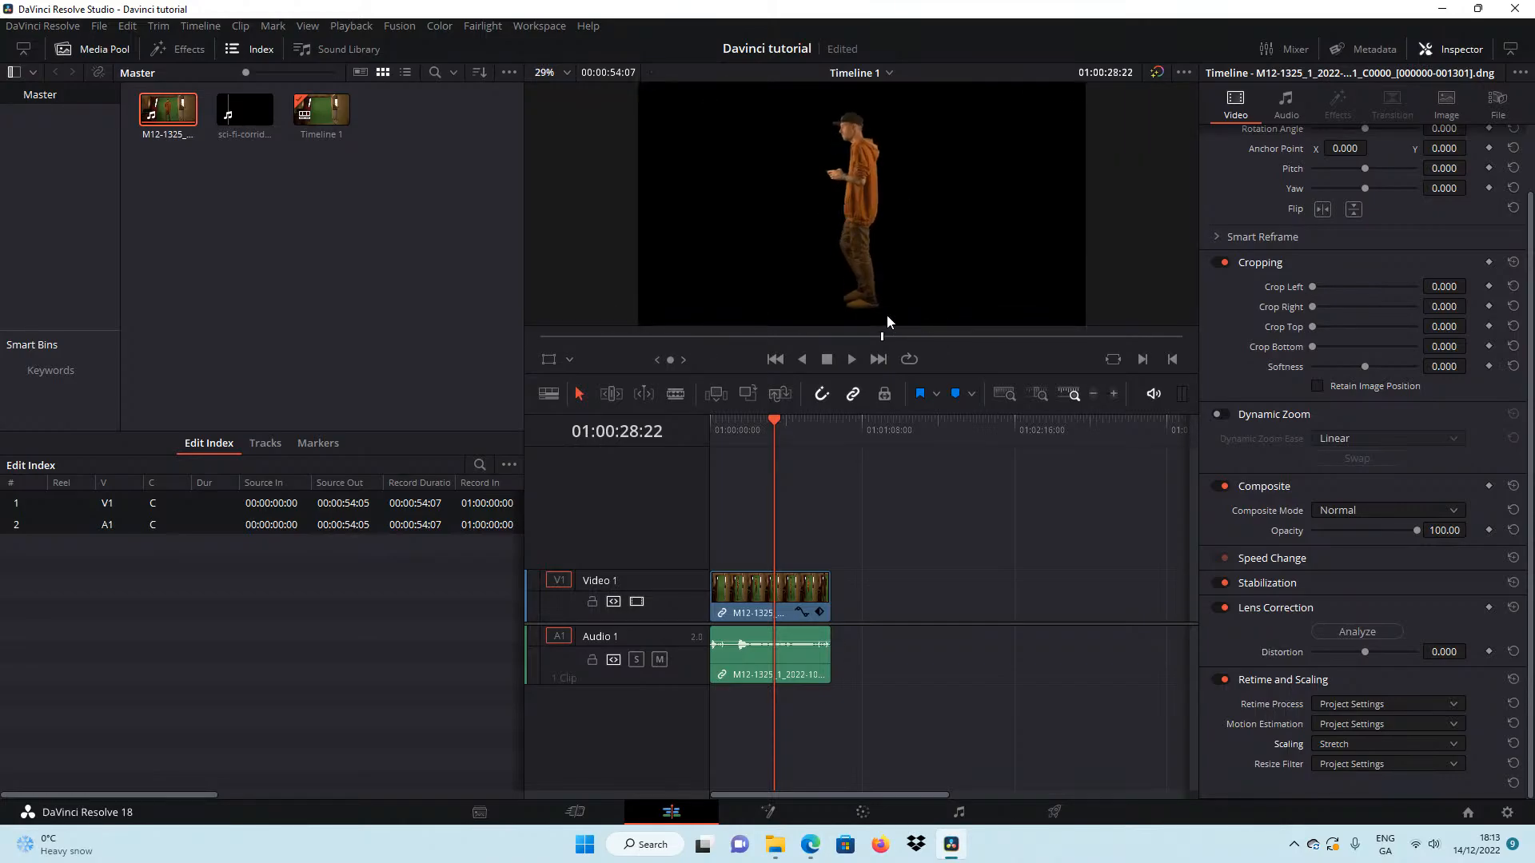
left_click_drag(694, 337, 258, 224)
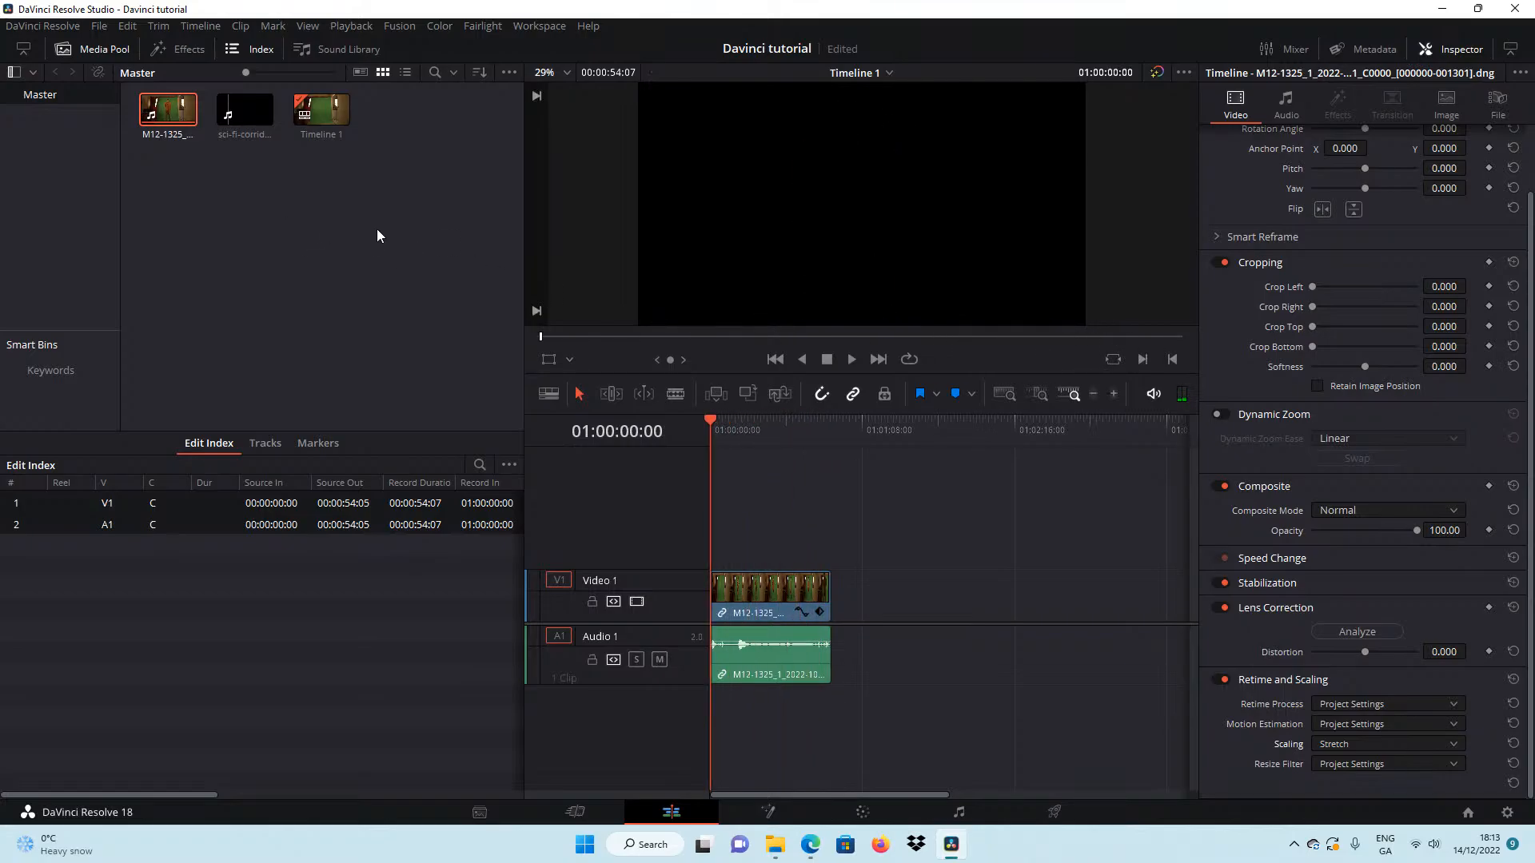
left_click_drag(390, 229, 875, 304)
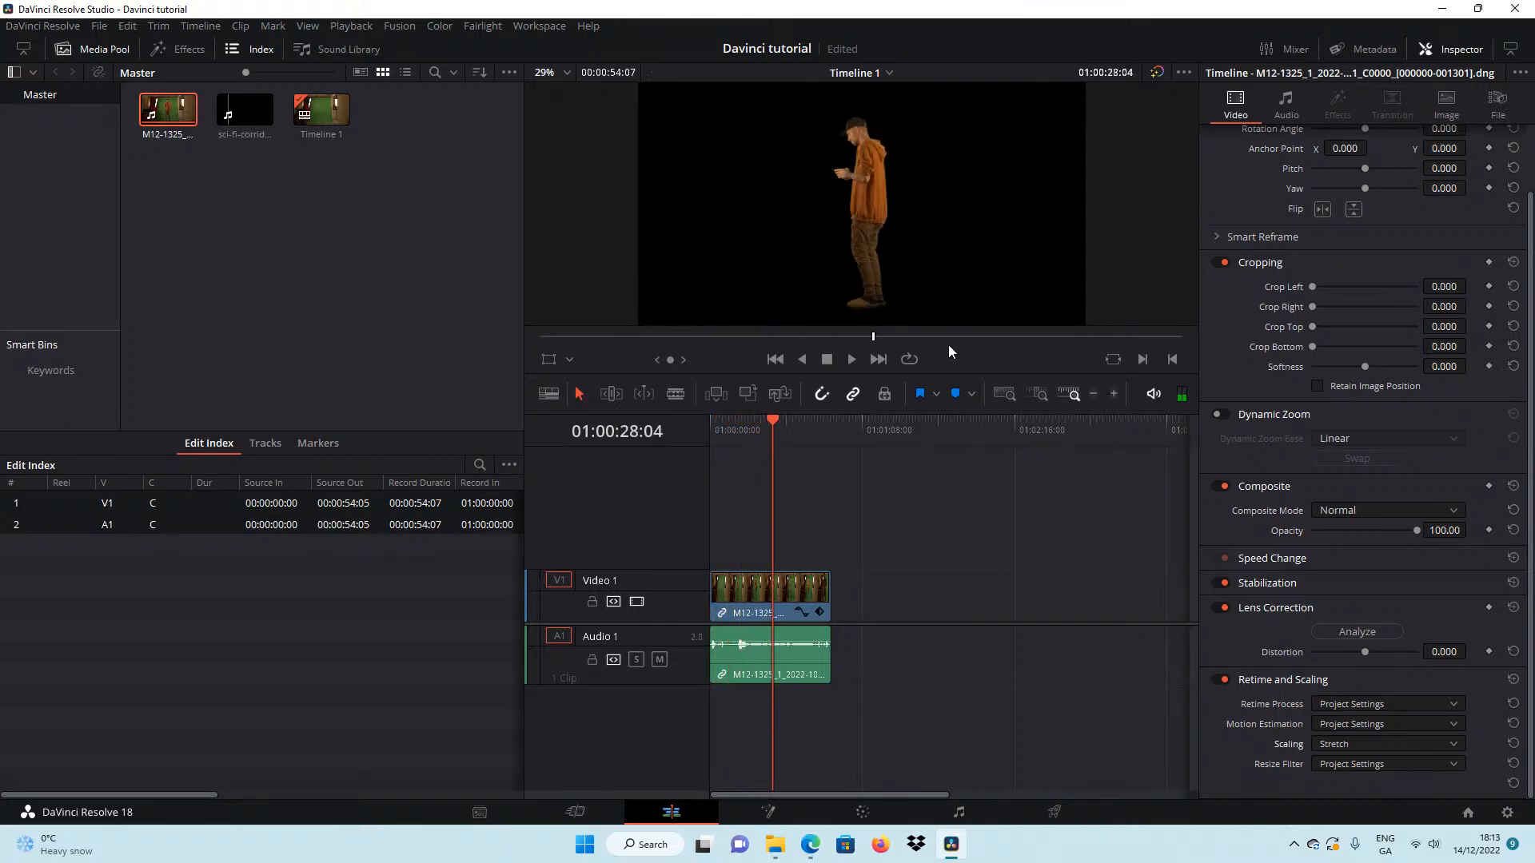
left_click(360, 230)
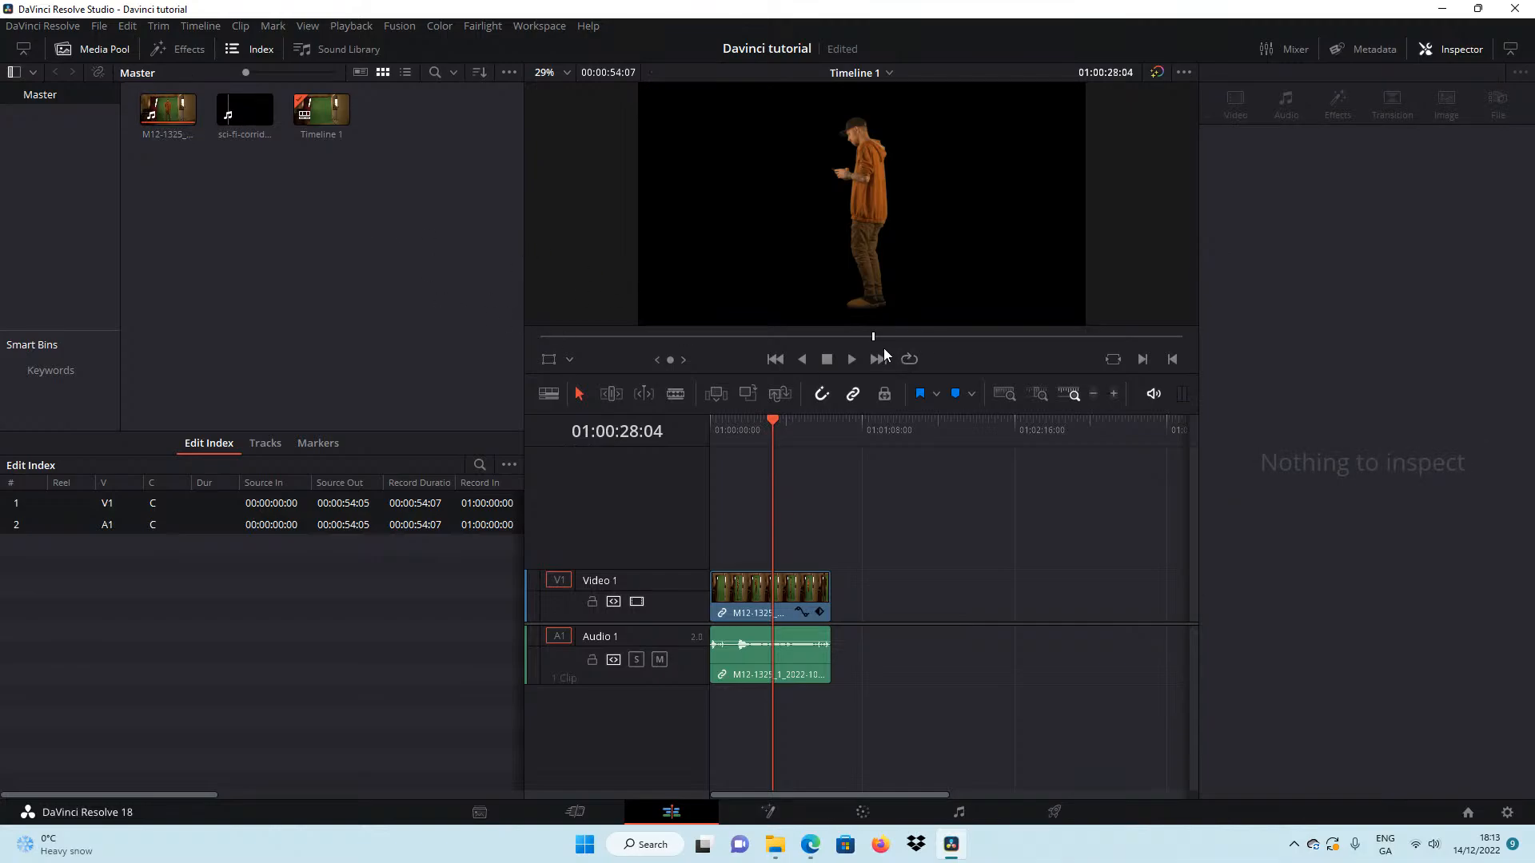
left_click_drag(788, 342, 708, 289)
left_click_drag(740, 419, 736, 381)
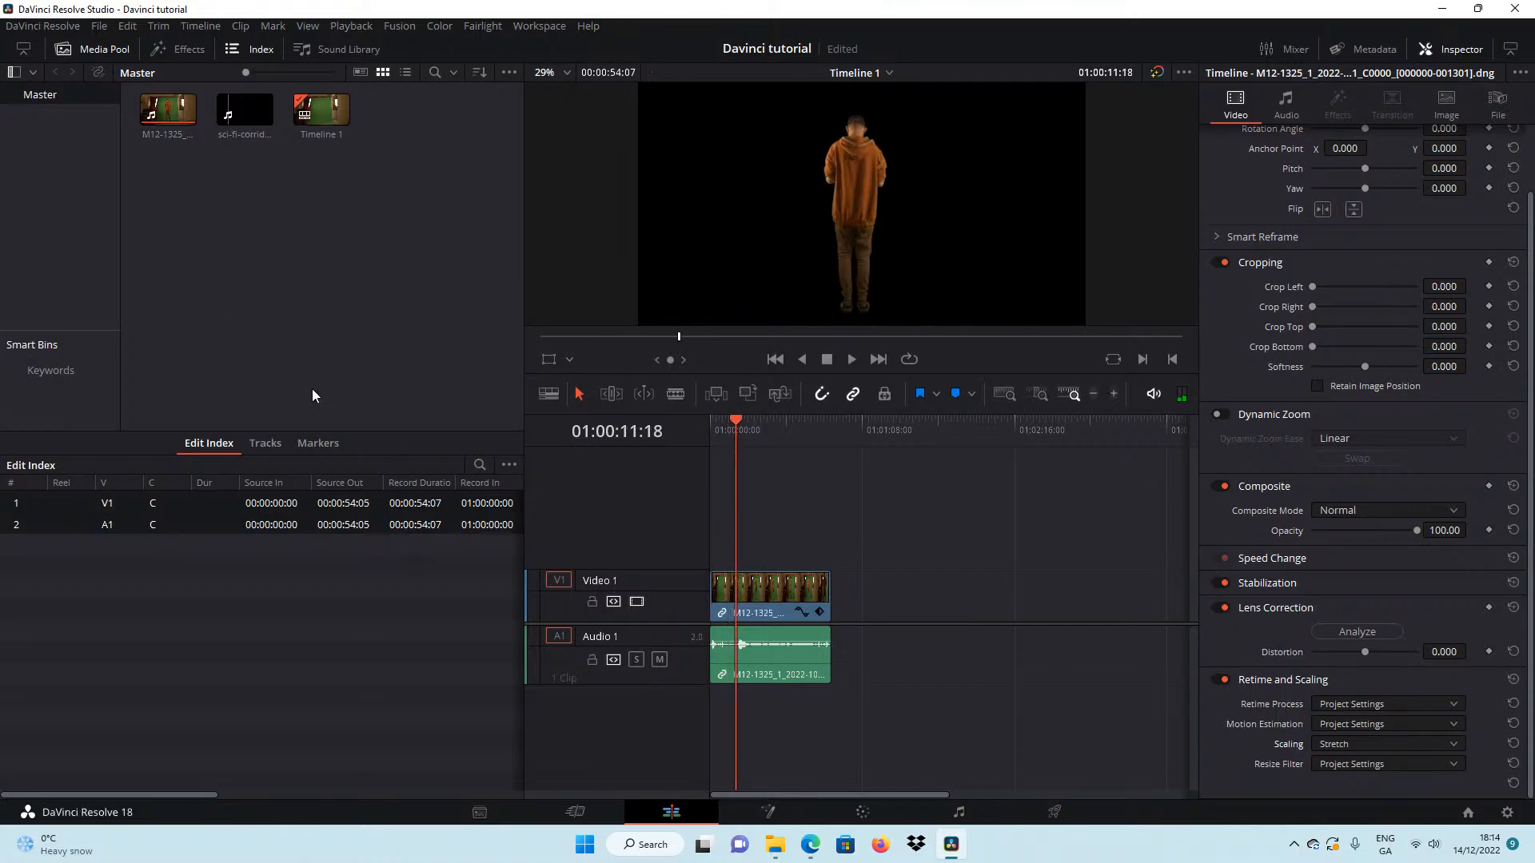
Move the keyed M12-1325 clip with its audio from Video 1 to Video 2 to free the track below.
left_click(292, 320)
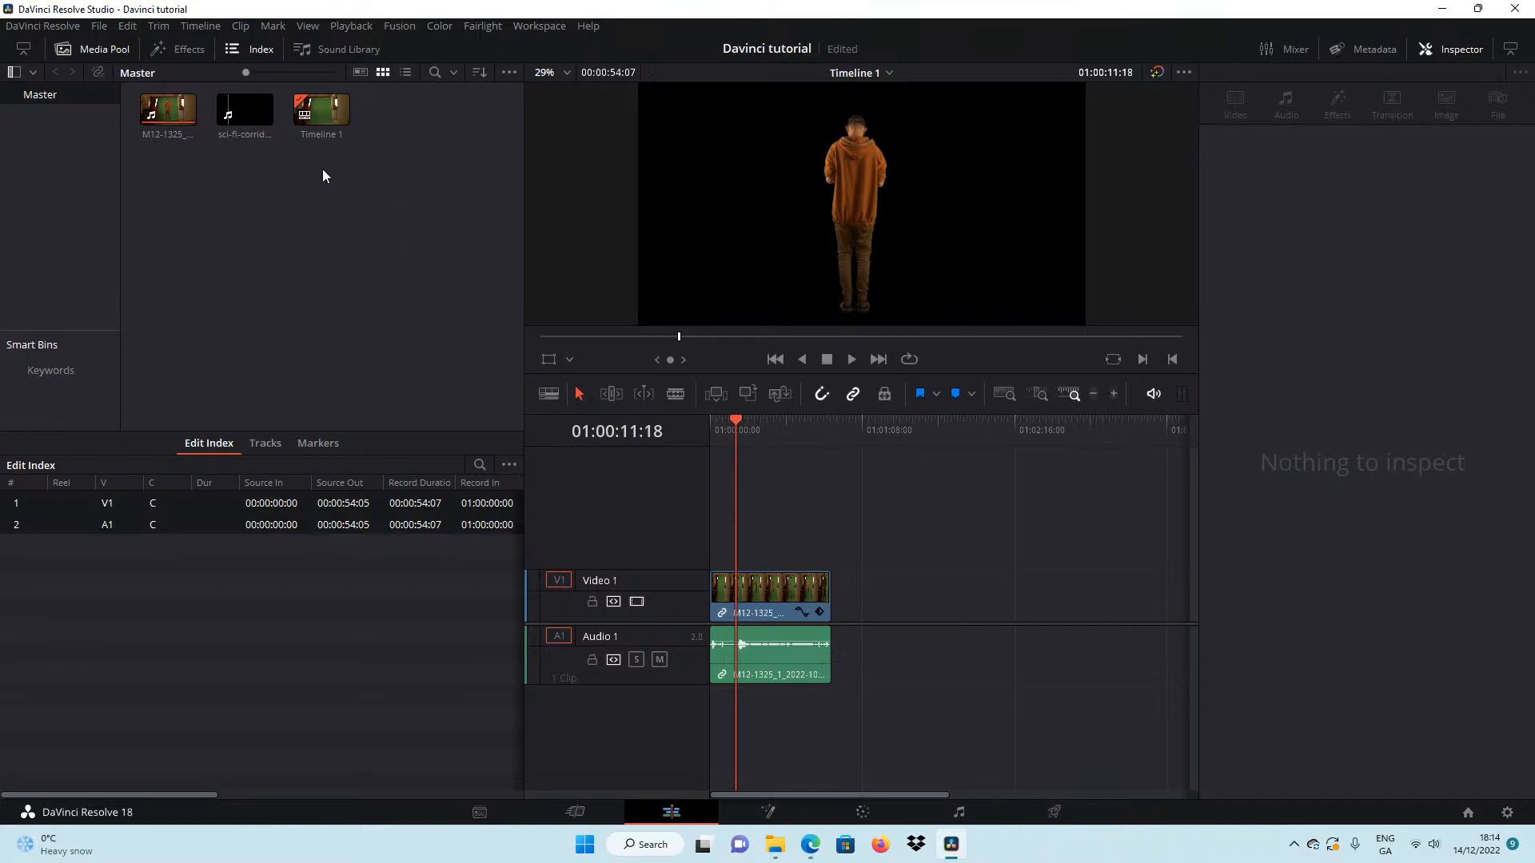
left_click(263, 124)
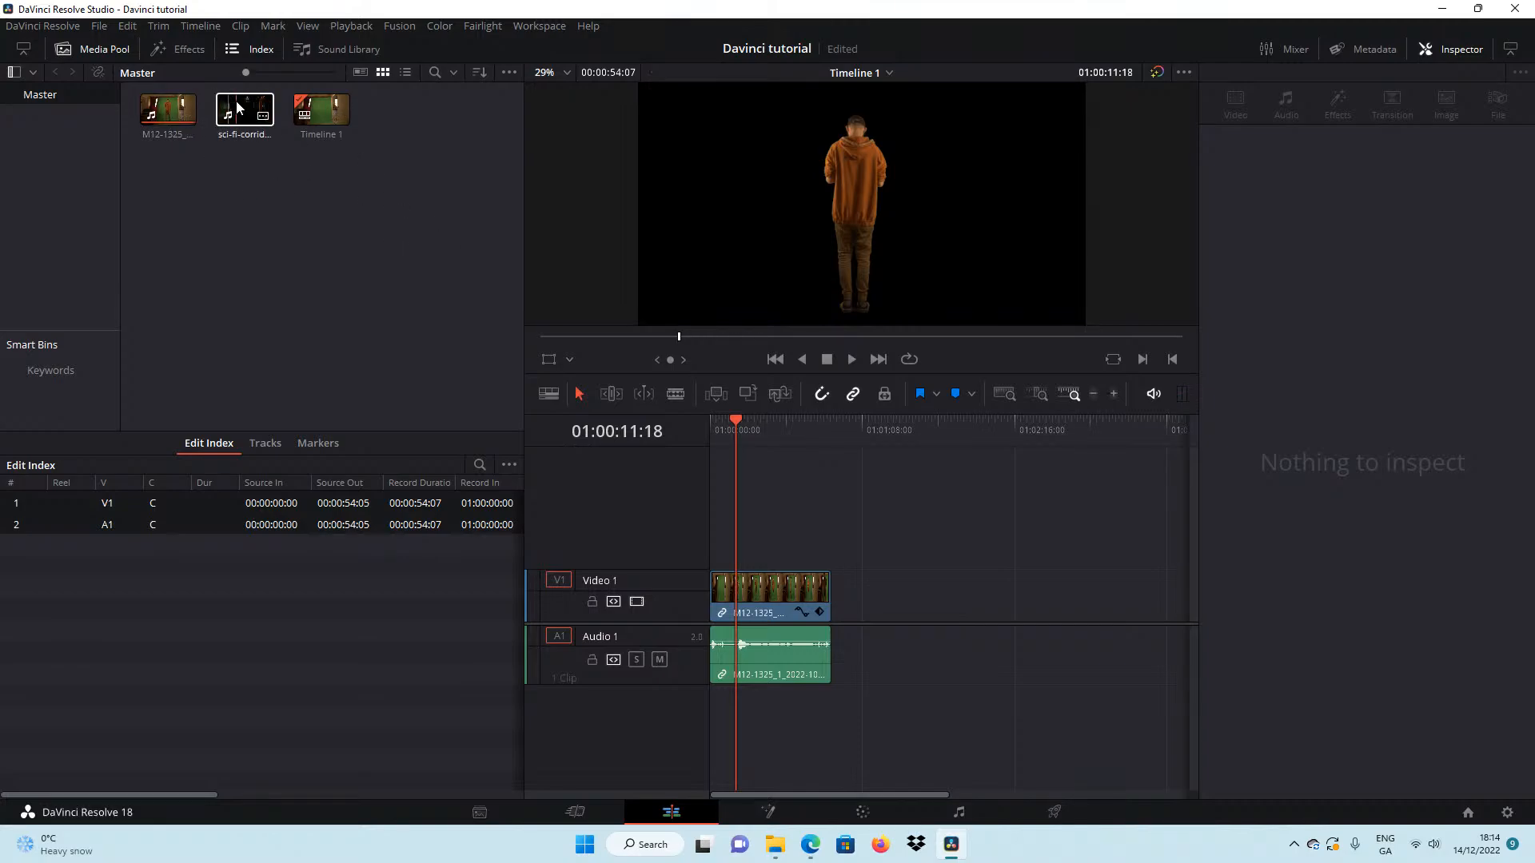
mouse_move(242, 115)
left_mouse_down()
mouse_move(507, 314)
mouse_move(714, 525)
mouse_move(272, 172)
mouse_move(240, 128)
left_mouse_up()
left_click_drag(766, 596, 760, 490)
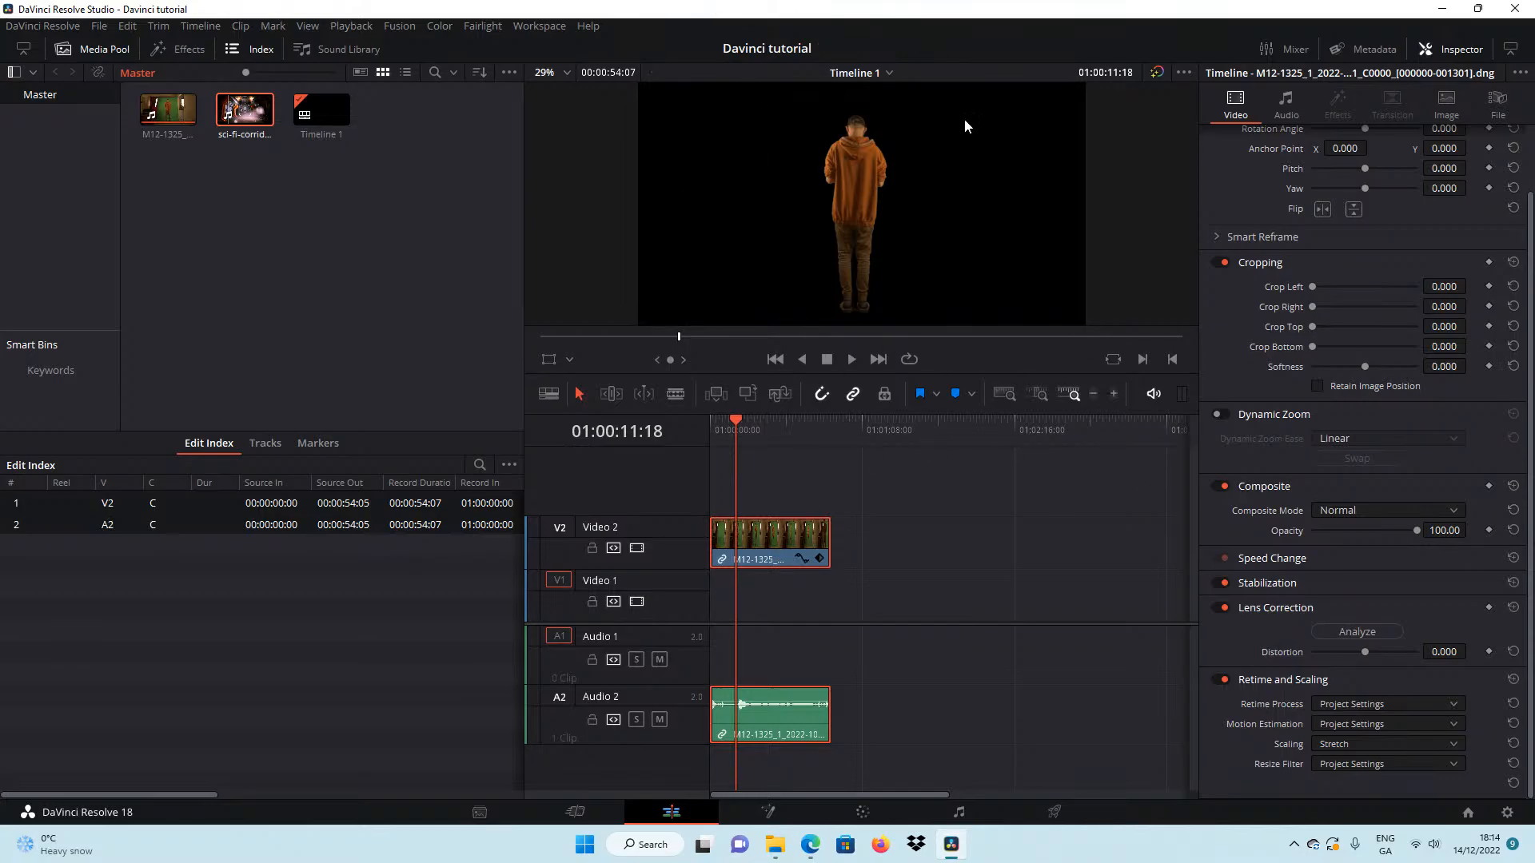
Place the sci-fi corridor clip on Video 1 beneath the keyed man, starting at 01:00:00:00.
left_click(817, 611)
left_click_drag(867, 485, 693, 559)
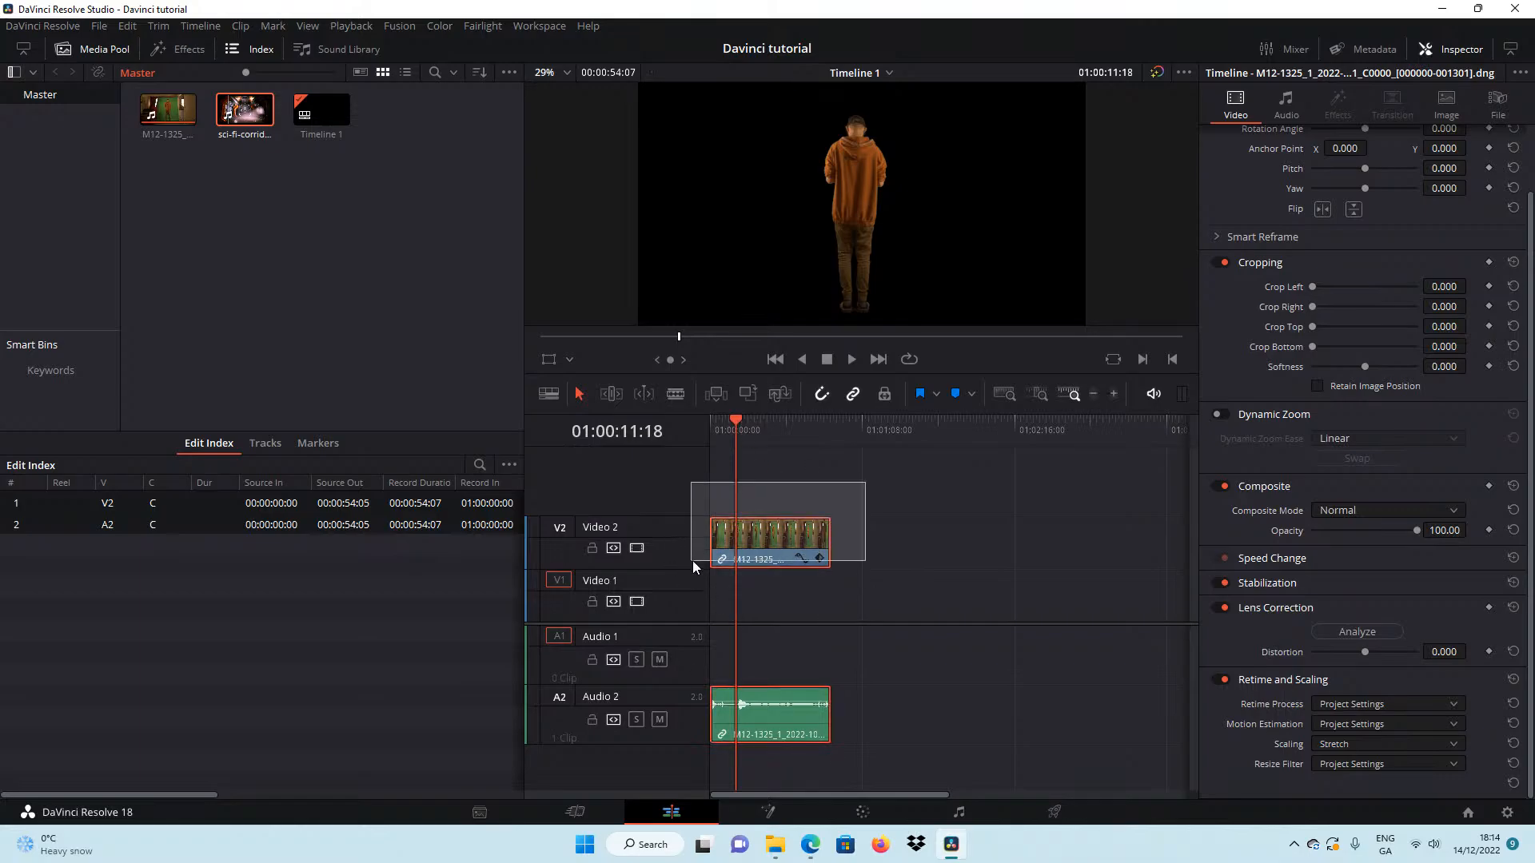
left_click(875, 515)
left_click_drag(267, 120, 688, 611)
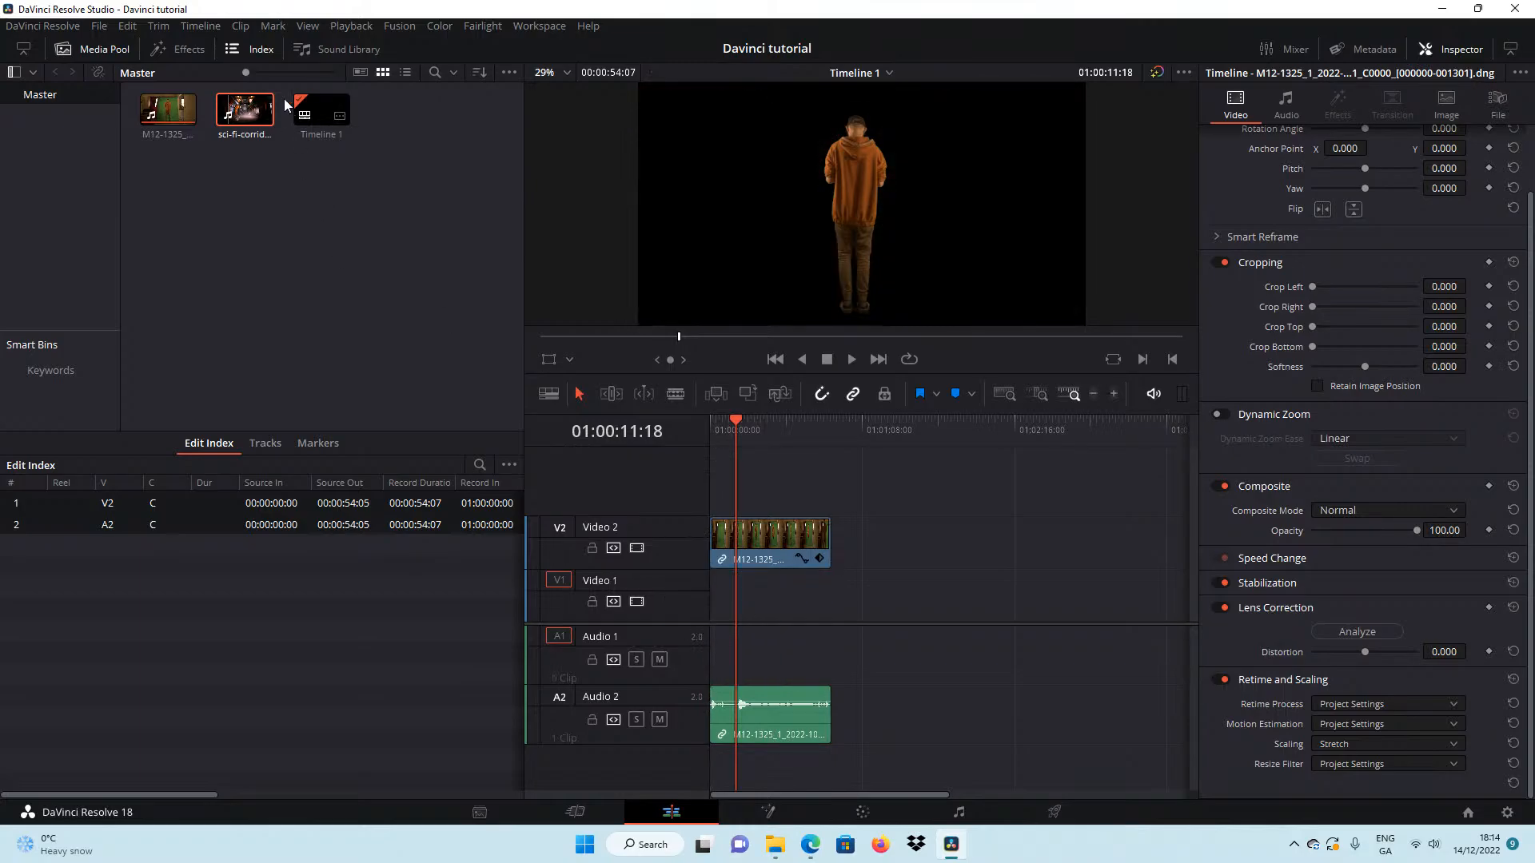
left_click_drag(244, 114, 741, 605)
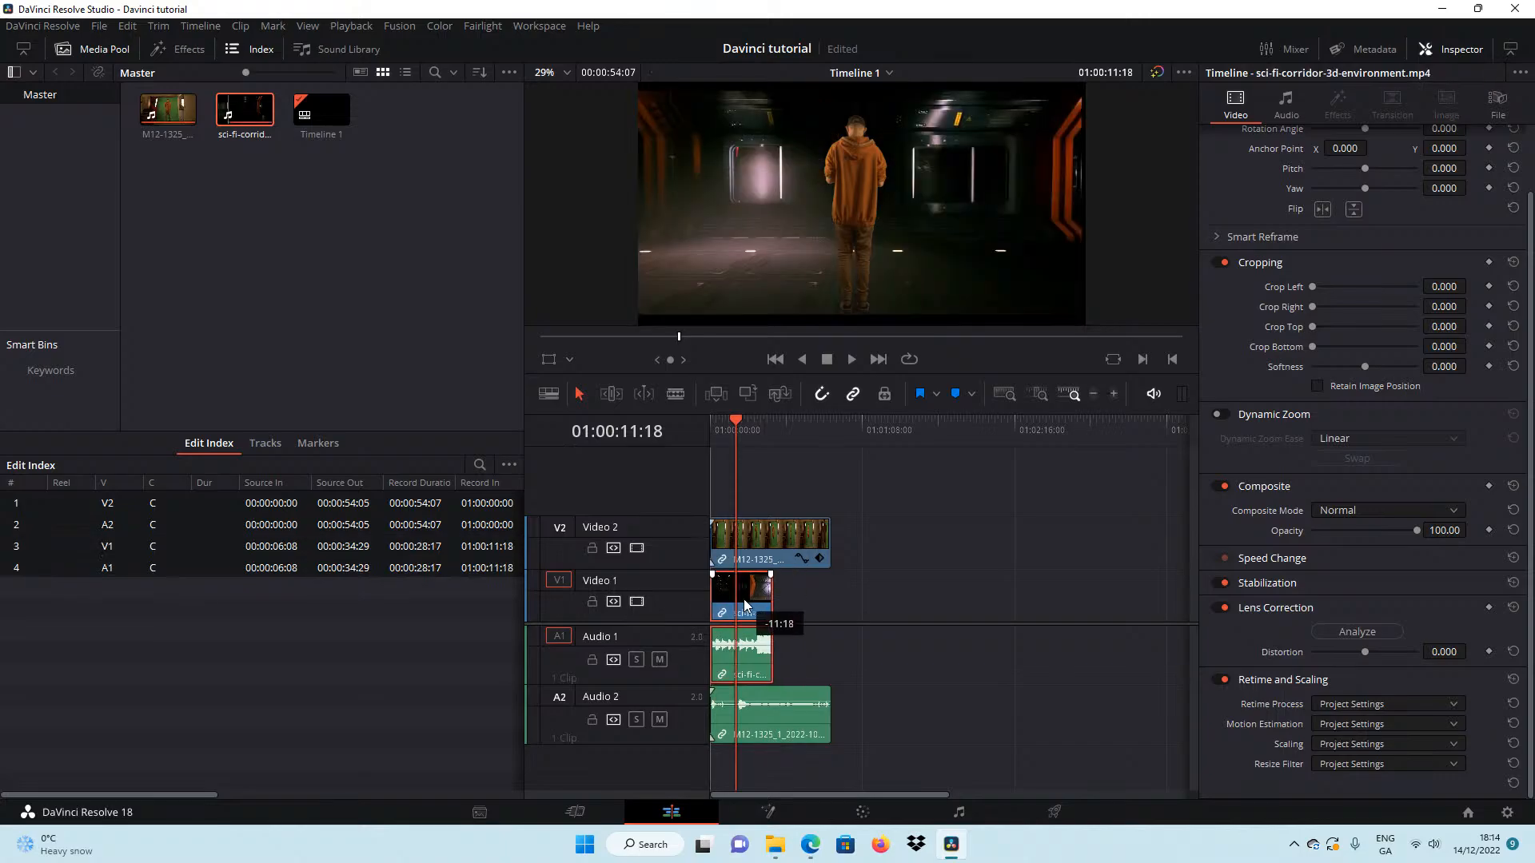
Scrub the composite to 01:00:18:13 and split the M12-1325 clip on Video 2 at that point.
mouse_move(747, 422)
left_mouse_down()
mouse_move(715, 423)
mouse_move(737, 430)
left_mouse_up()
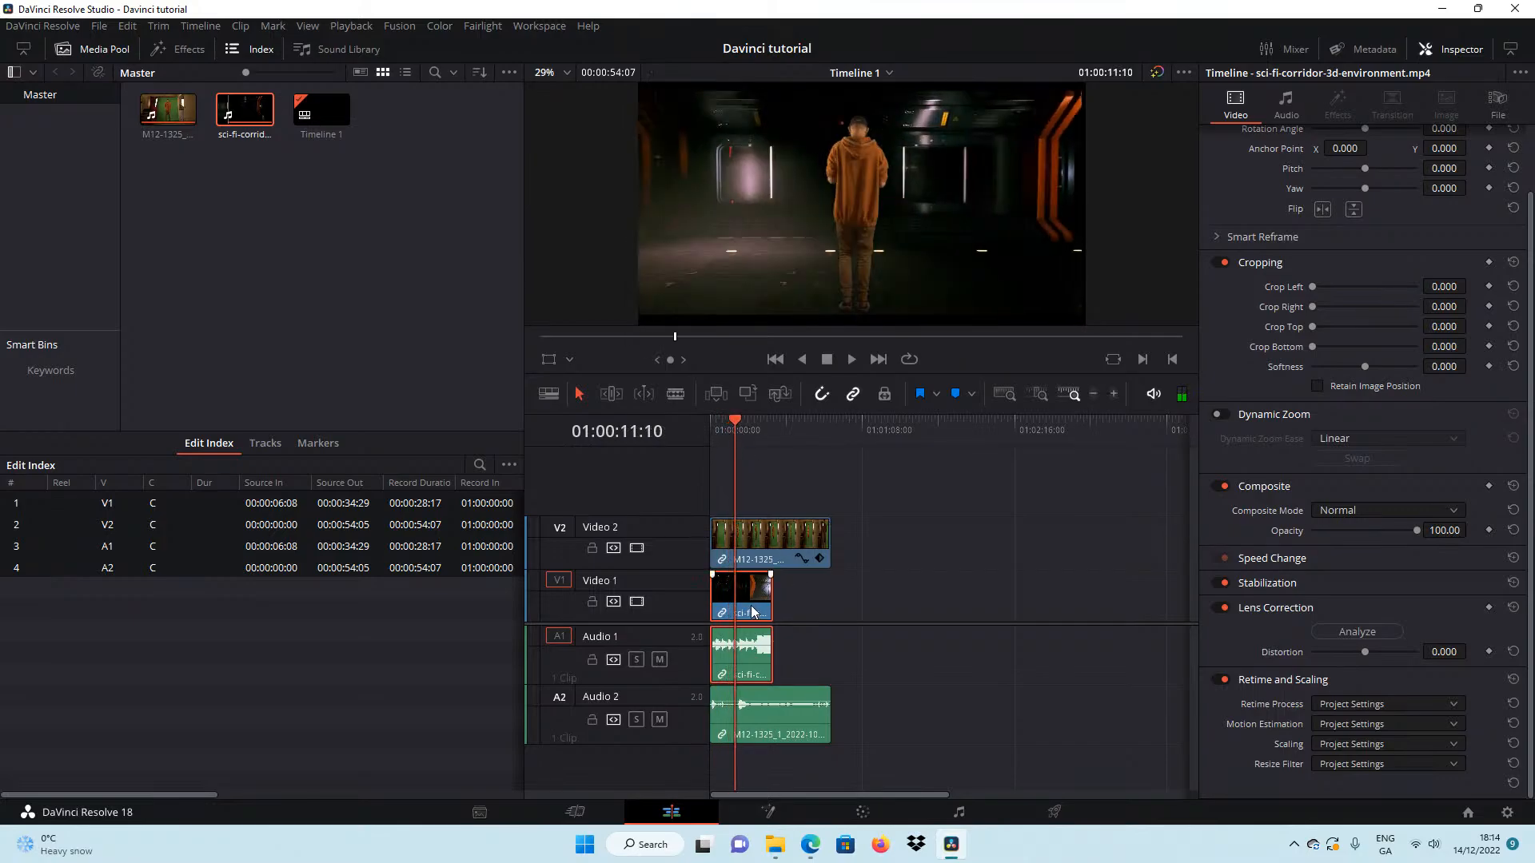
mouse_move(754, 605)
left_mouse_down()
mouse_move(779, 606)
mouse_move(754, 604)
left_mouse_up()
mouse_move(738, 423)
left_mouse_down()
mouse_move(722, 426)
mouse_move(752, 430)
left_mouse_up()
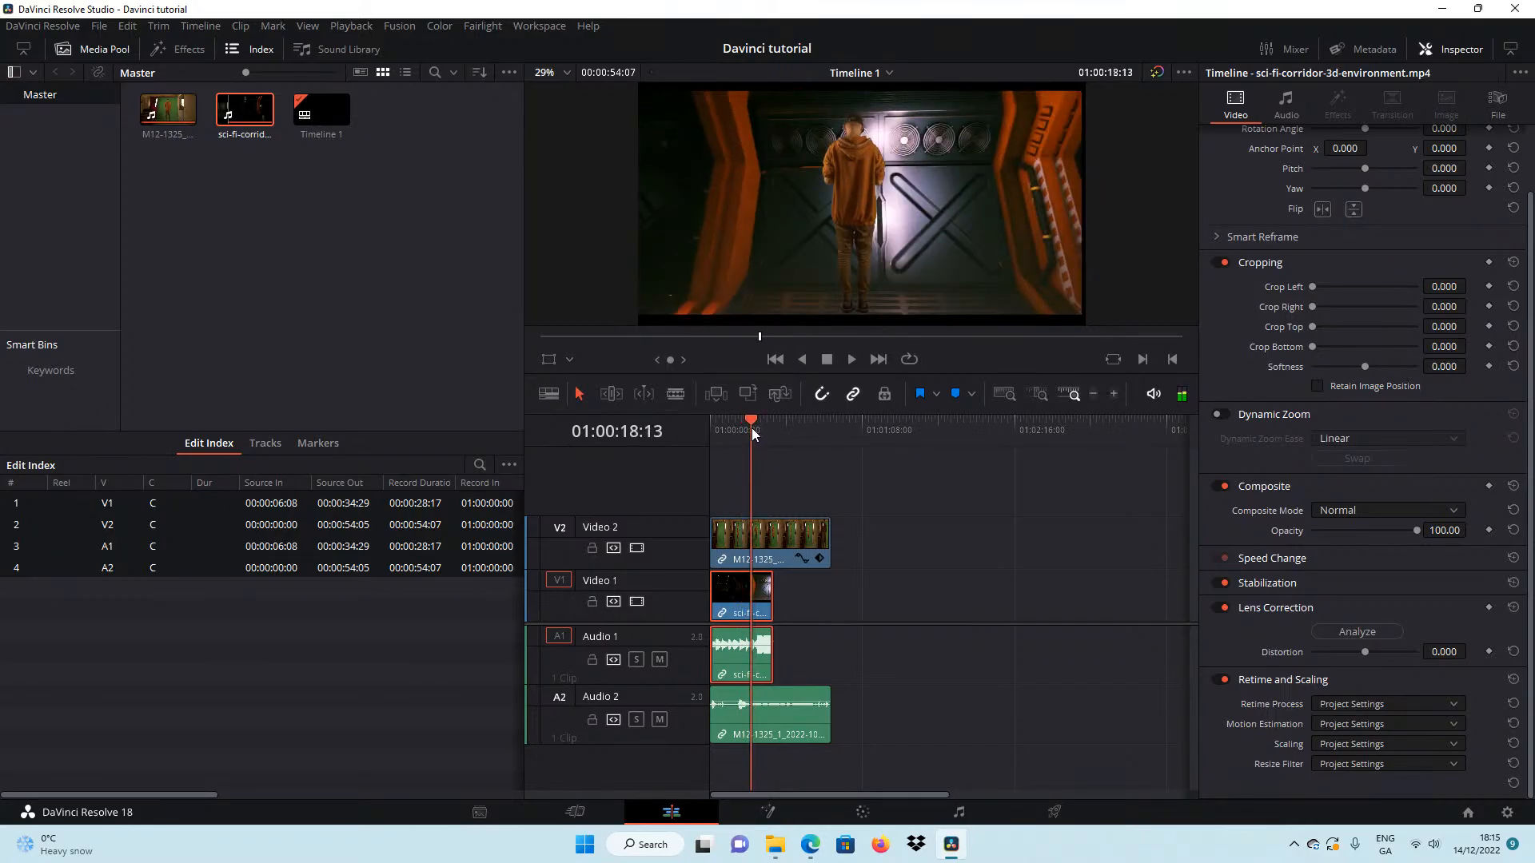
left_click(676, 393)
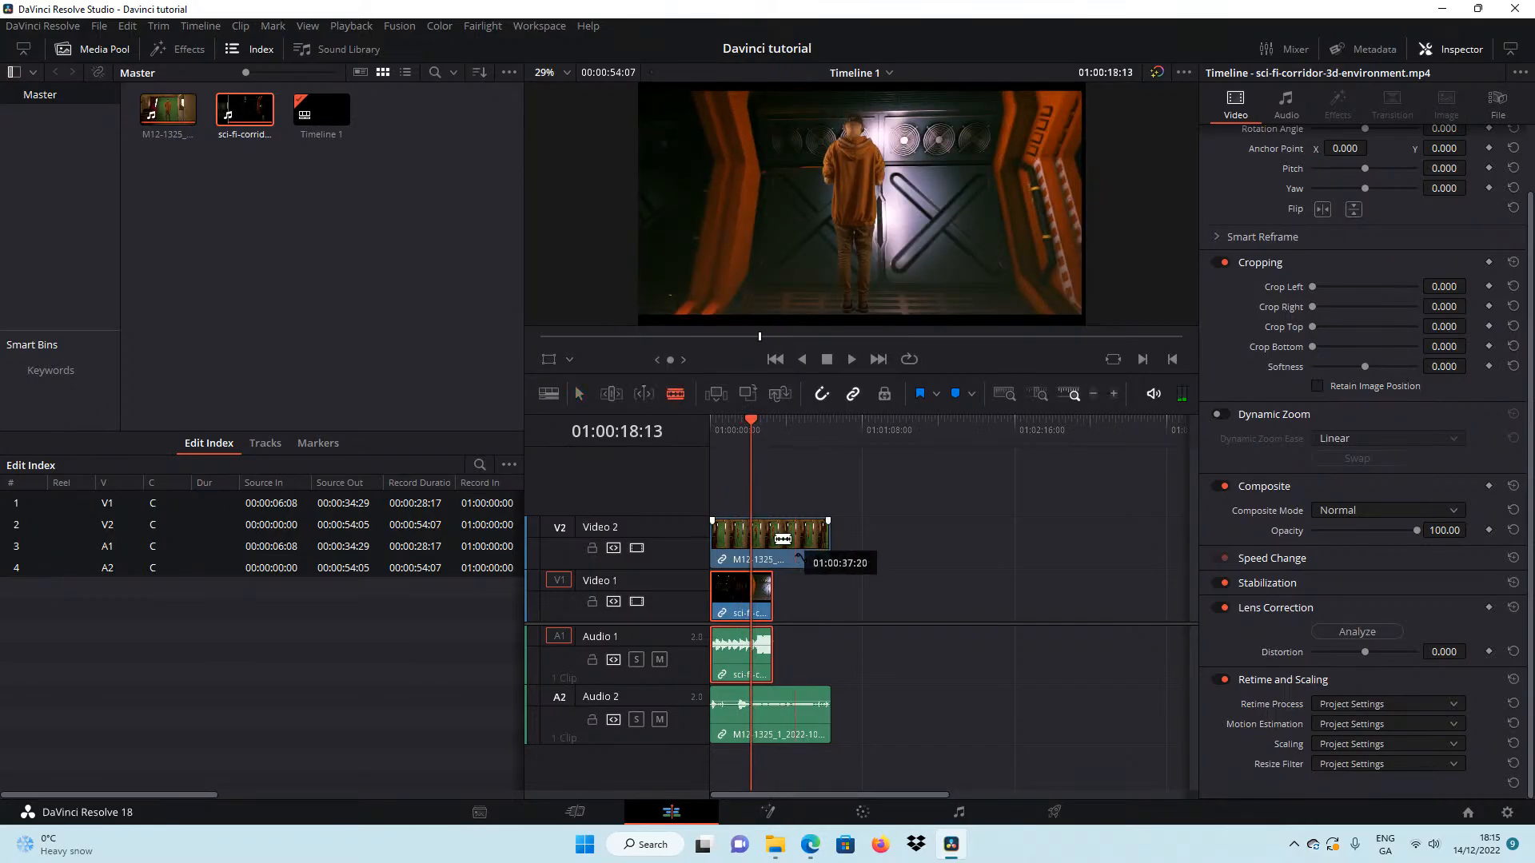
left_click(751, 544)
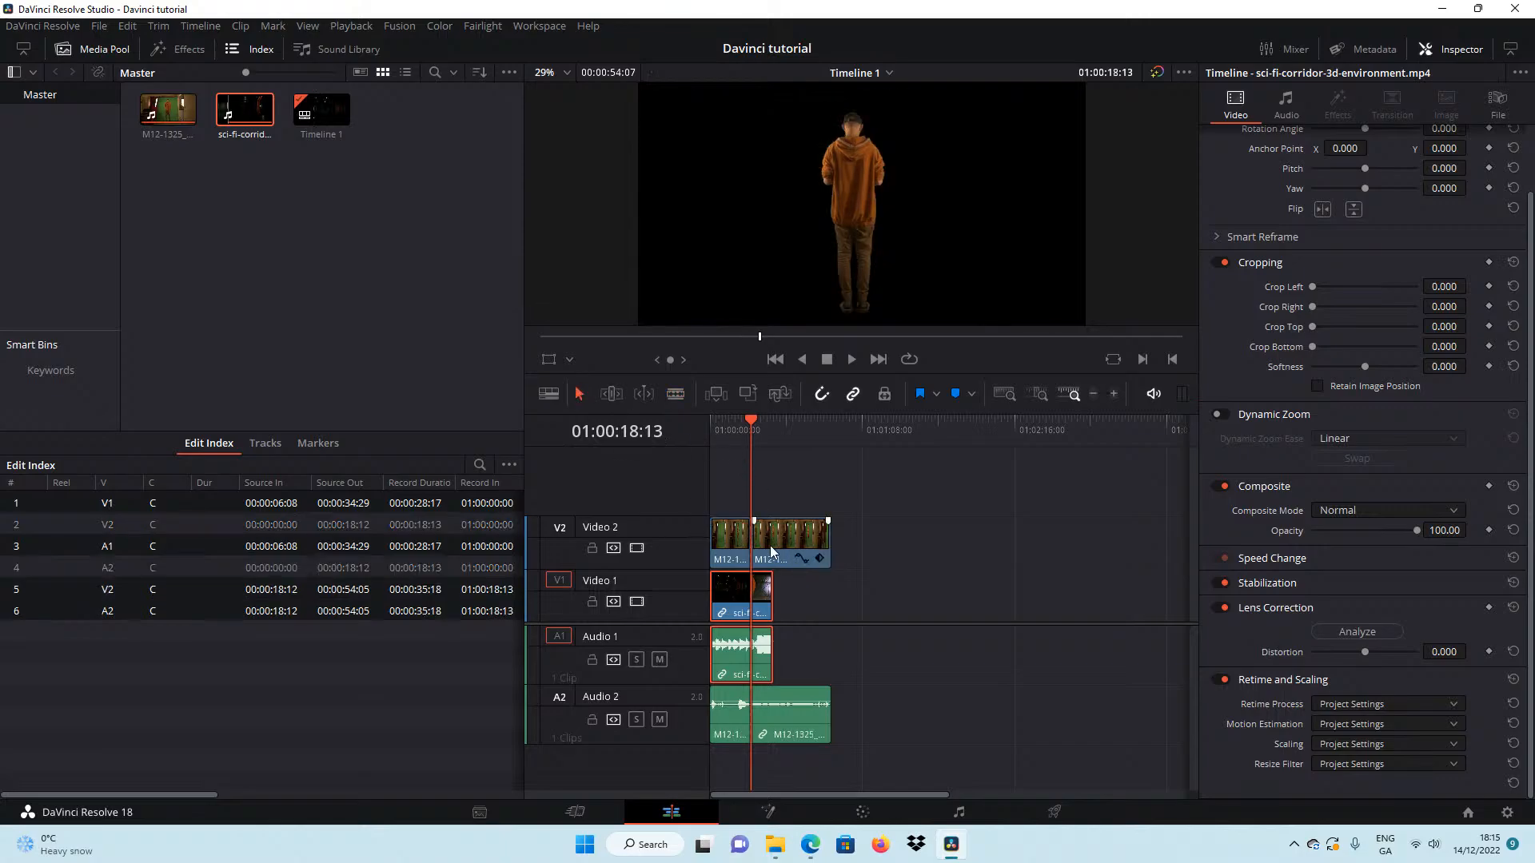
Move the M12-1325 clip's first part to 01:01:47:04 and the remaining part to the timeline start, and play the composite from the beginning.
left_click_drag(729, 543, 969, 552)
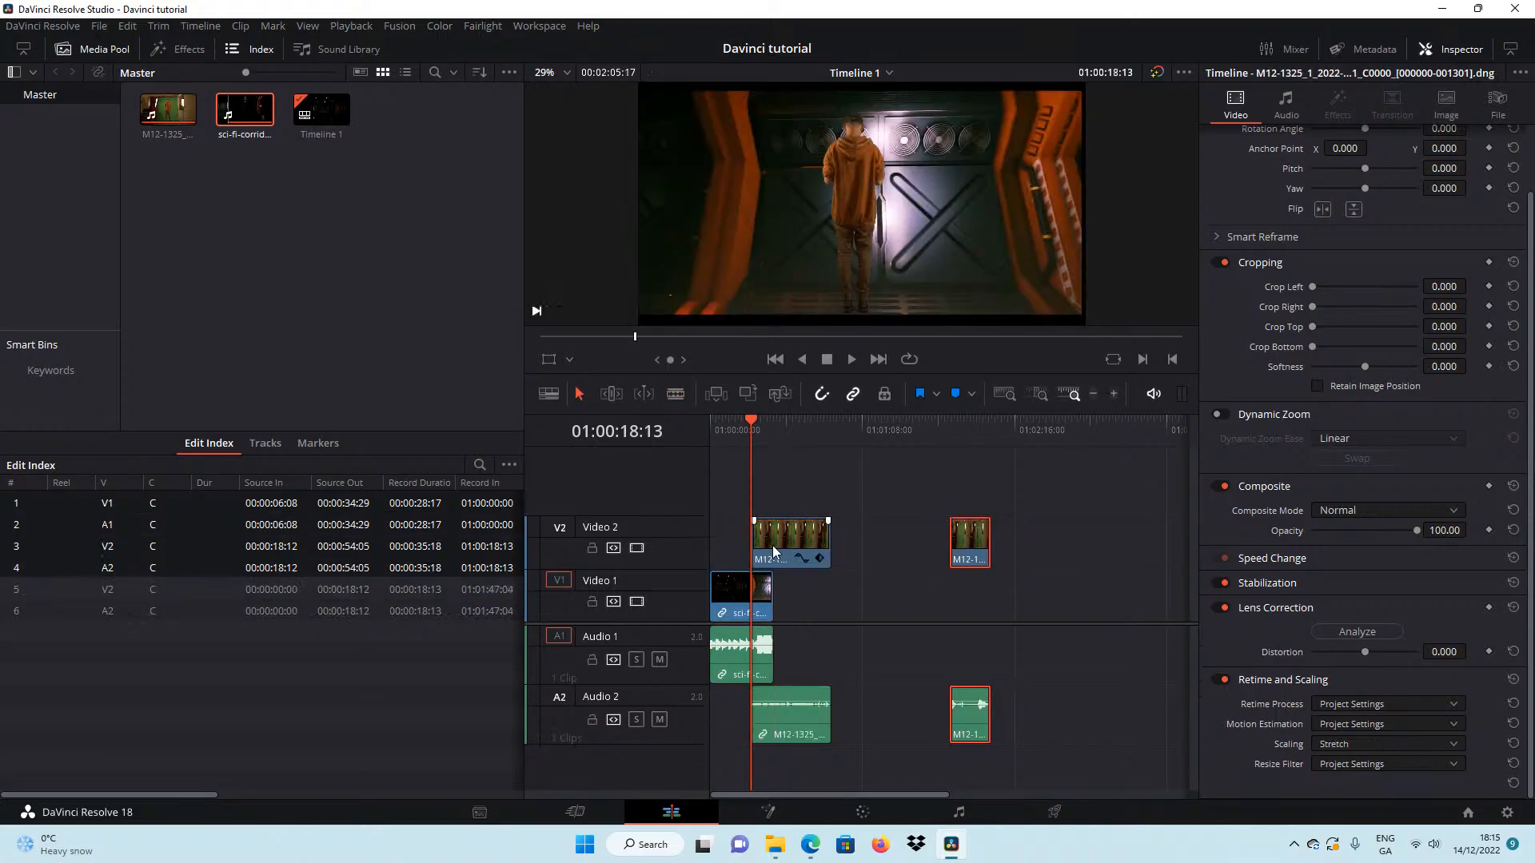
left_click_drag(782, 542, 740, 542)
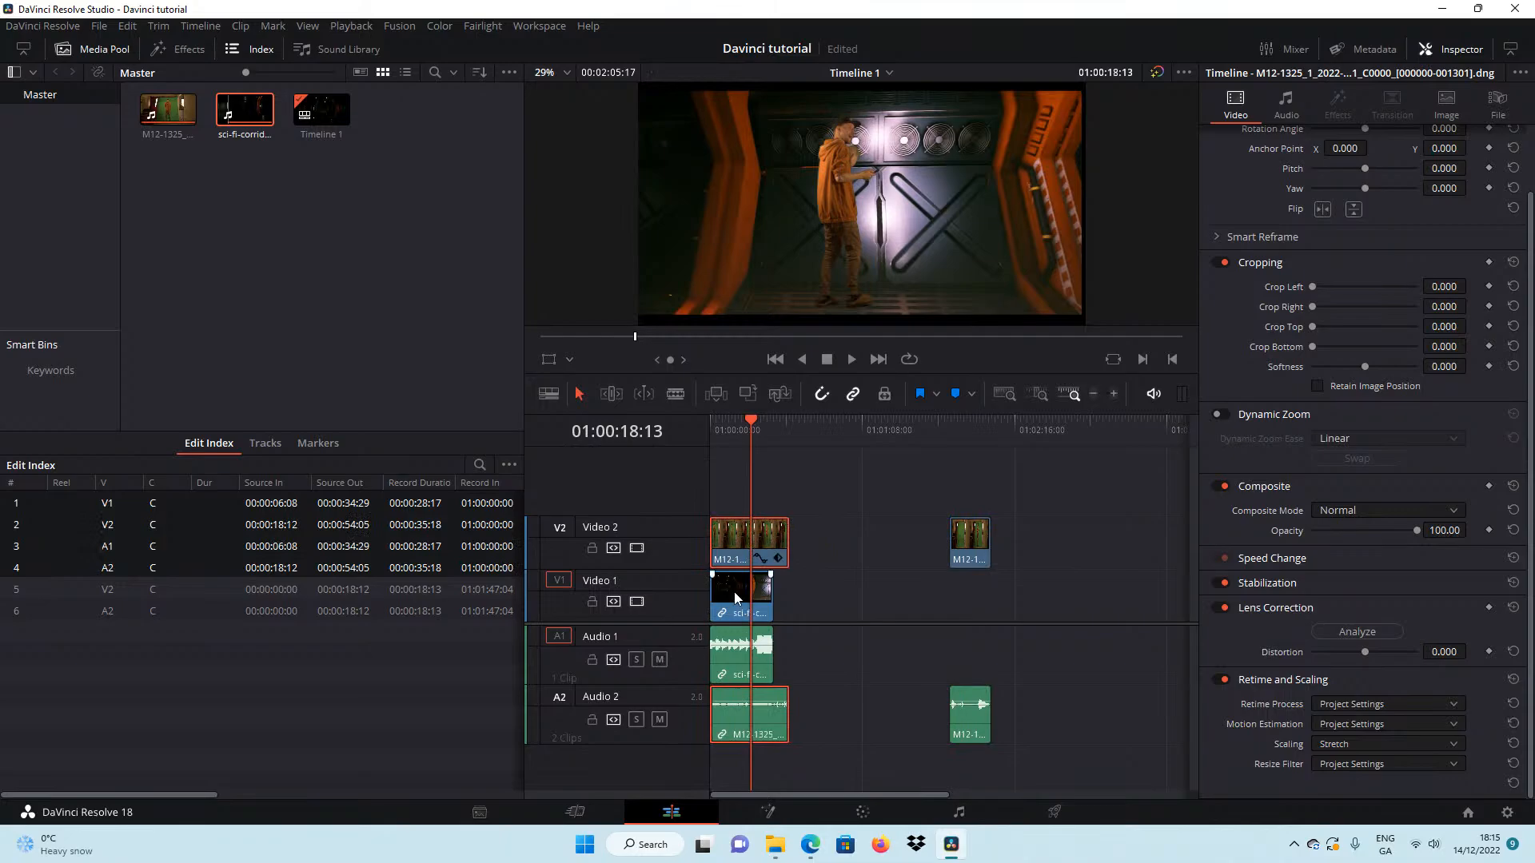
left_click_drag(746, 424, 683, 422)
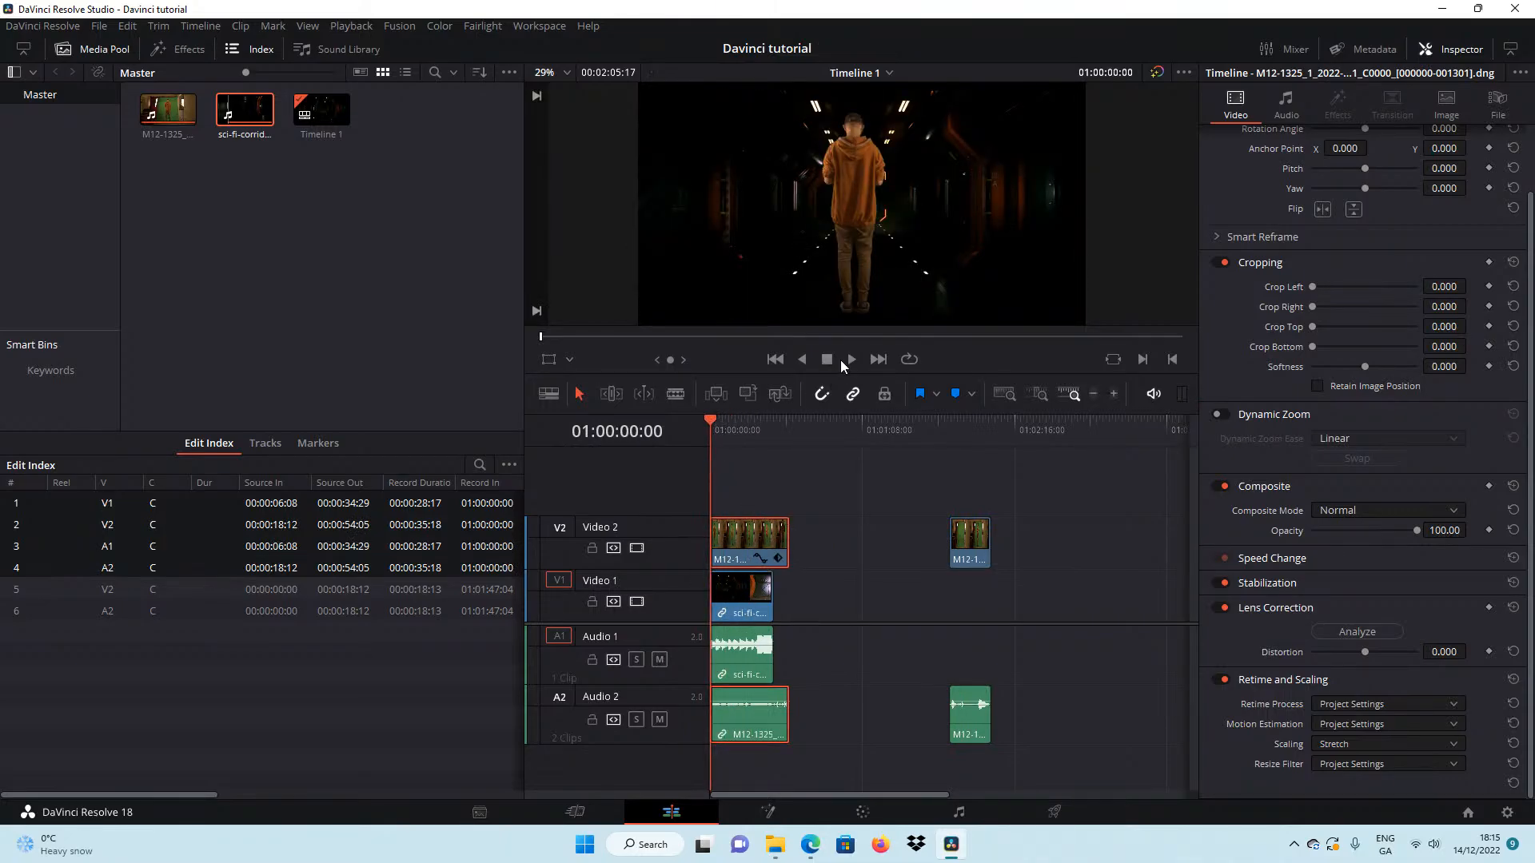
left_click(841, 364)
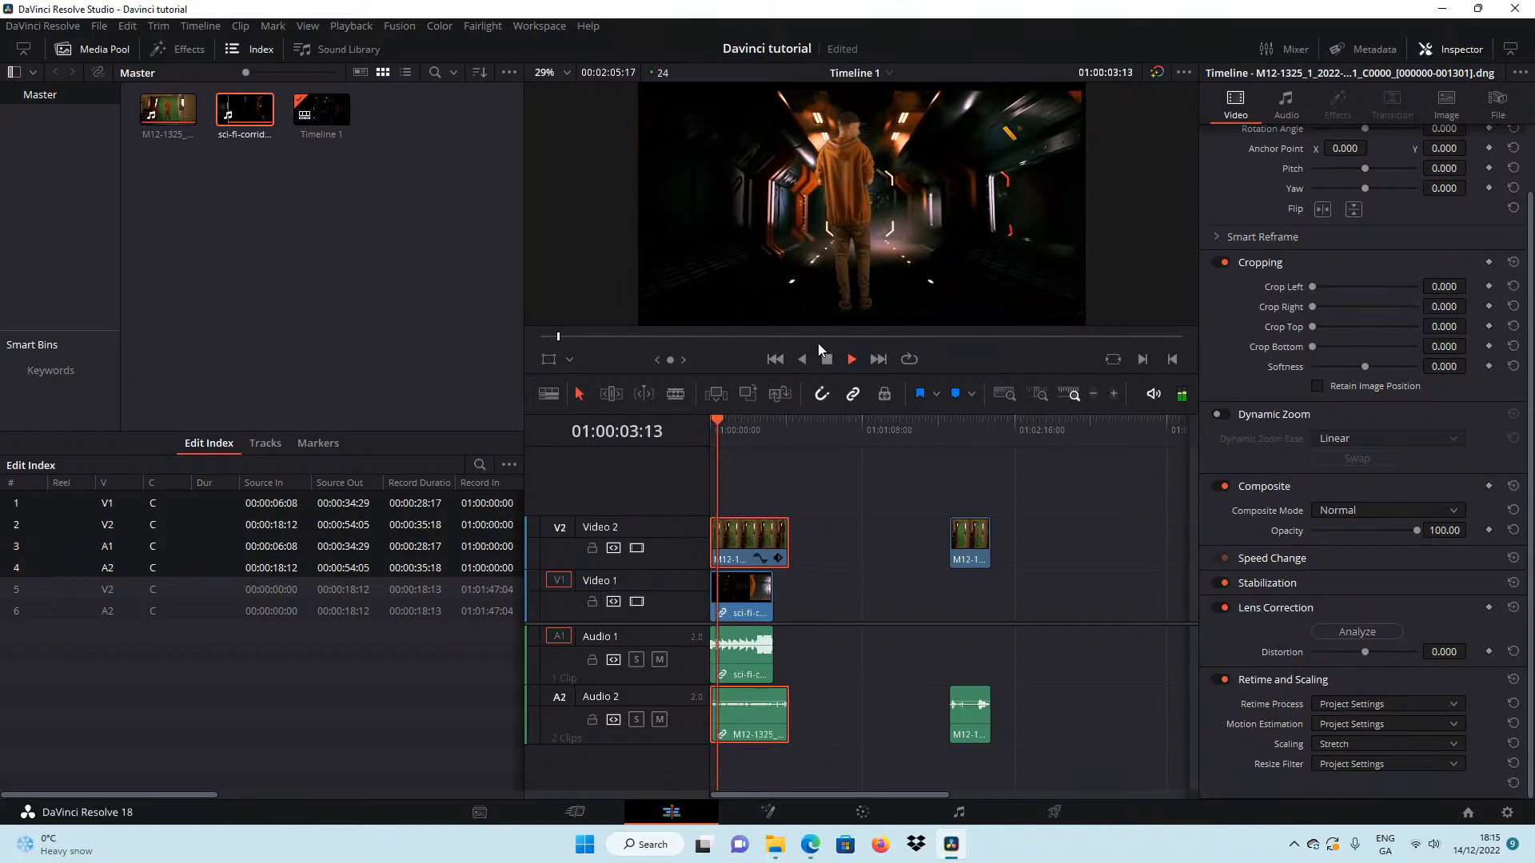
Add a serial node after the M12-1325 clip's keyed node in the Color page and apply the Color Space Transform effect to it.
left_click(827, 361)
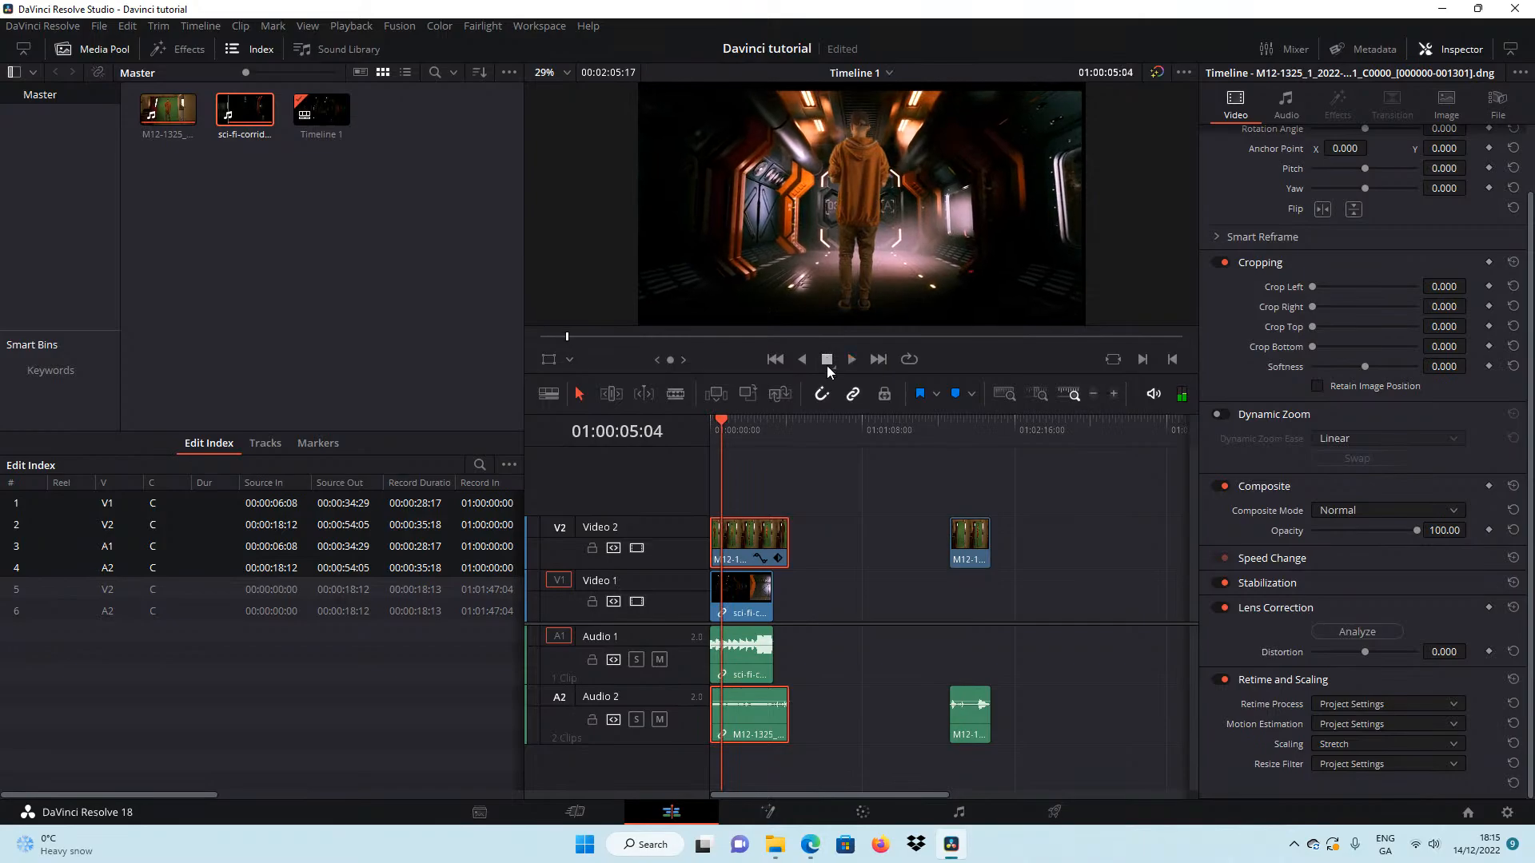
left_click_drag(724, 436, 686, 413)
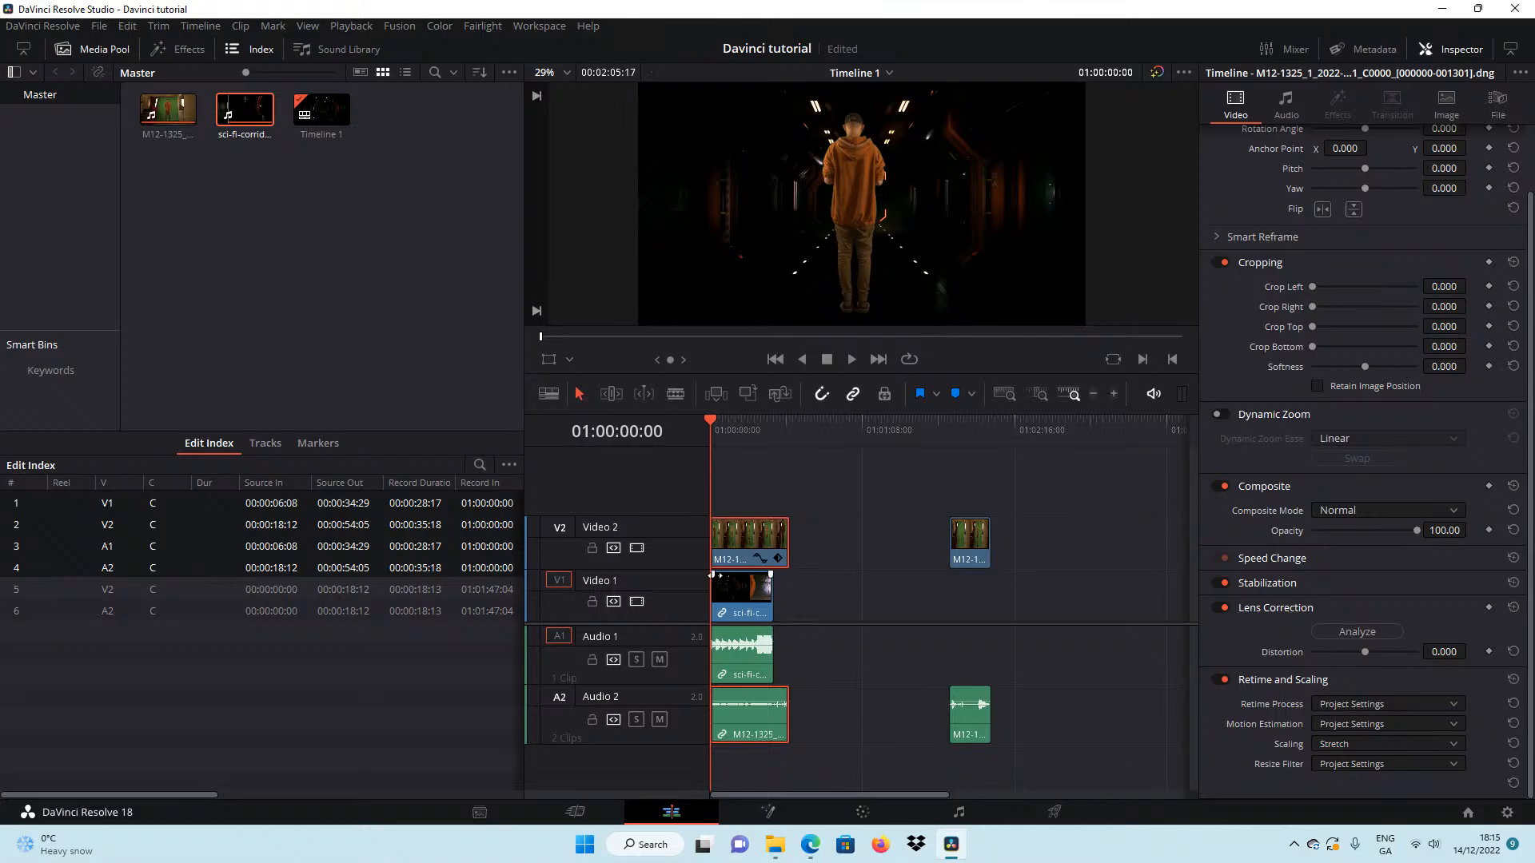
left_click(749, 612)
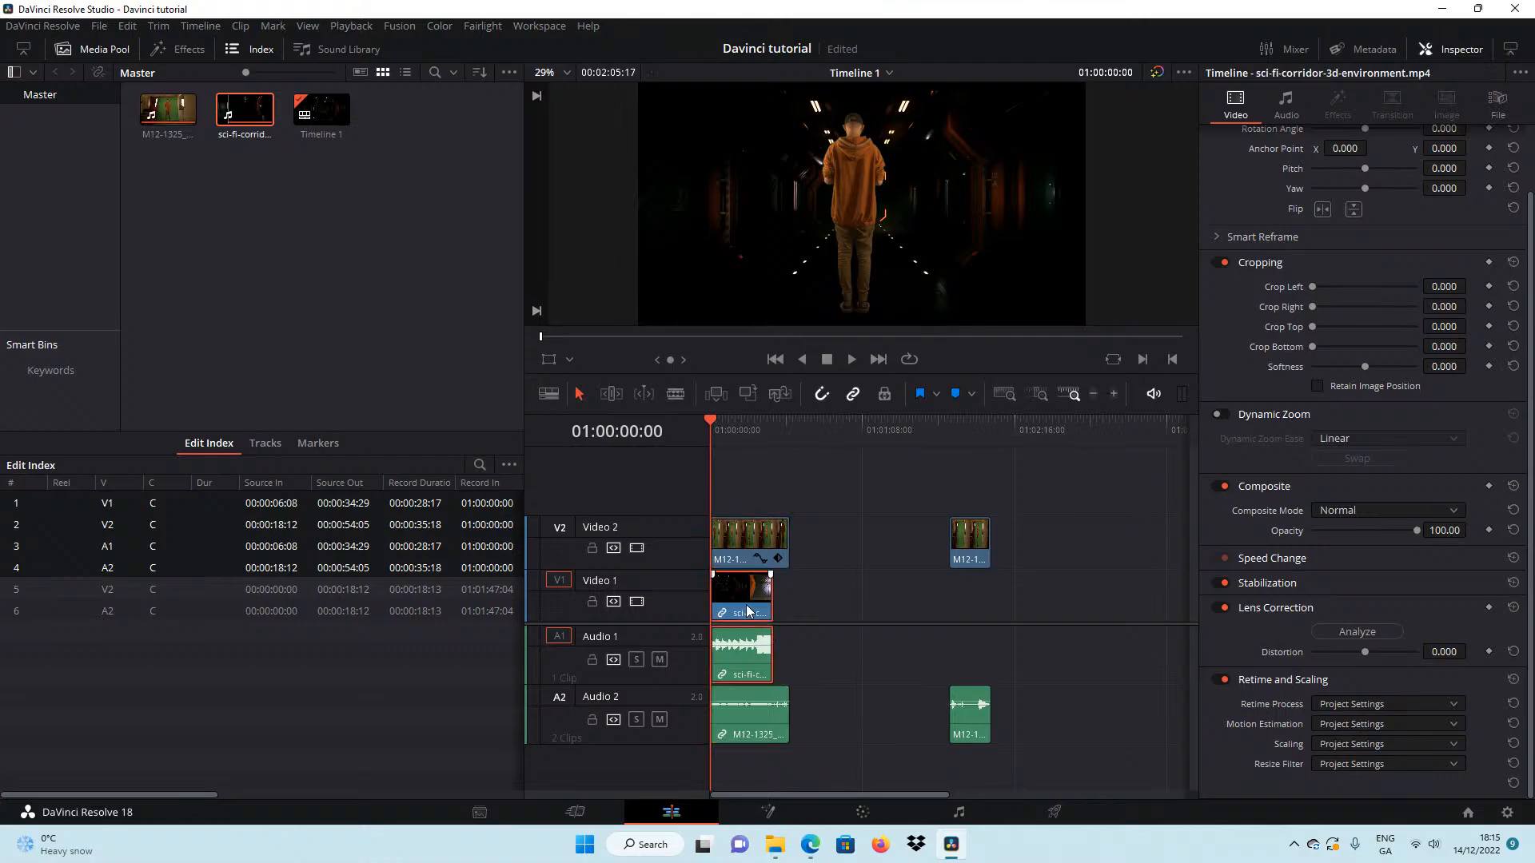
left_click(864, 816)
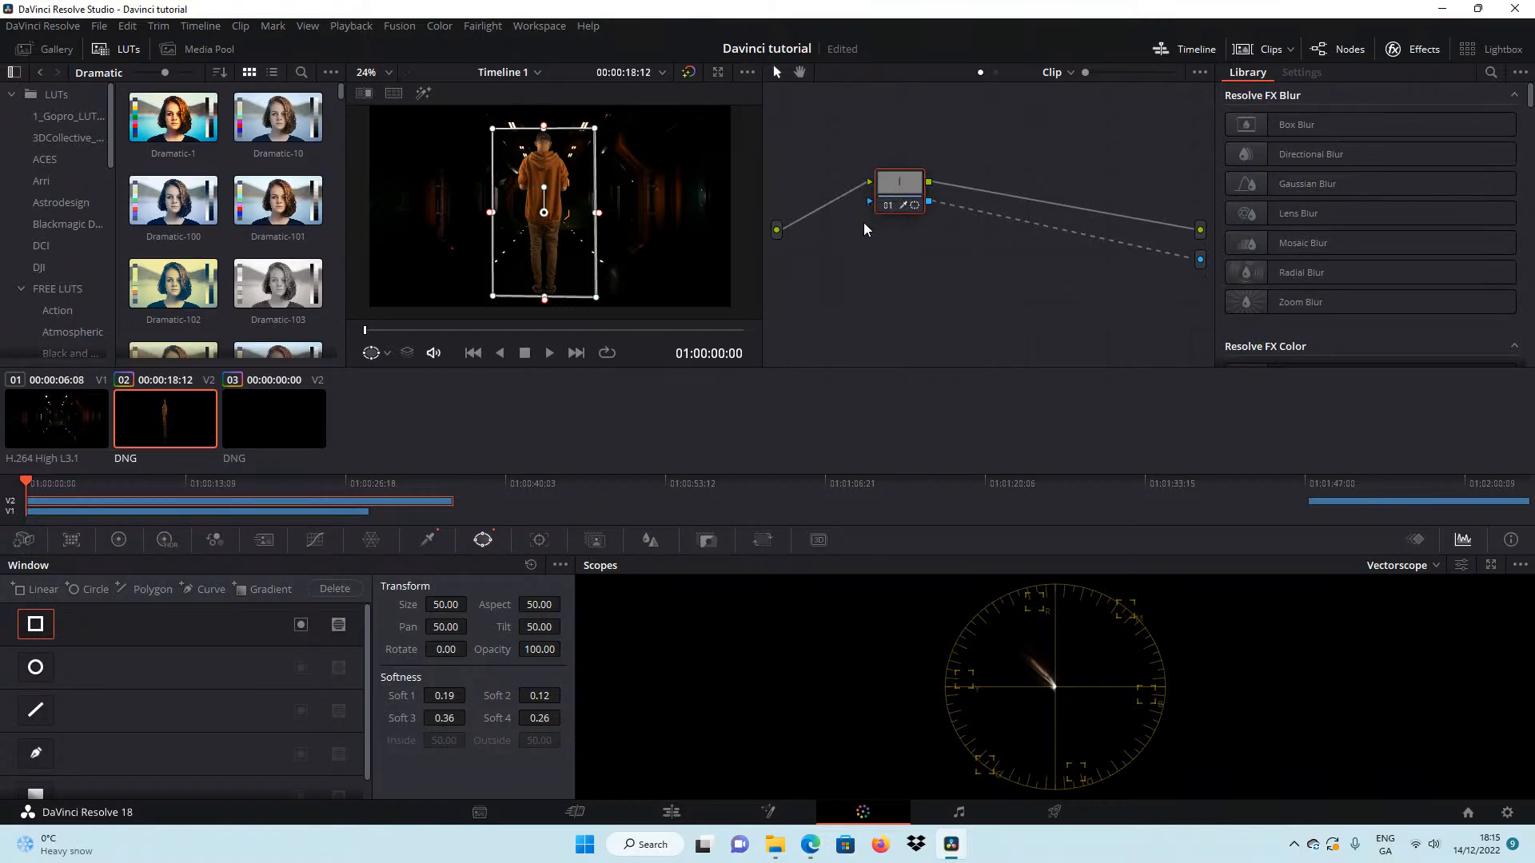
key("alt+s")
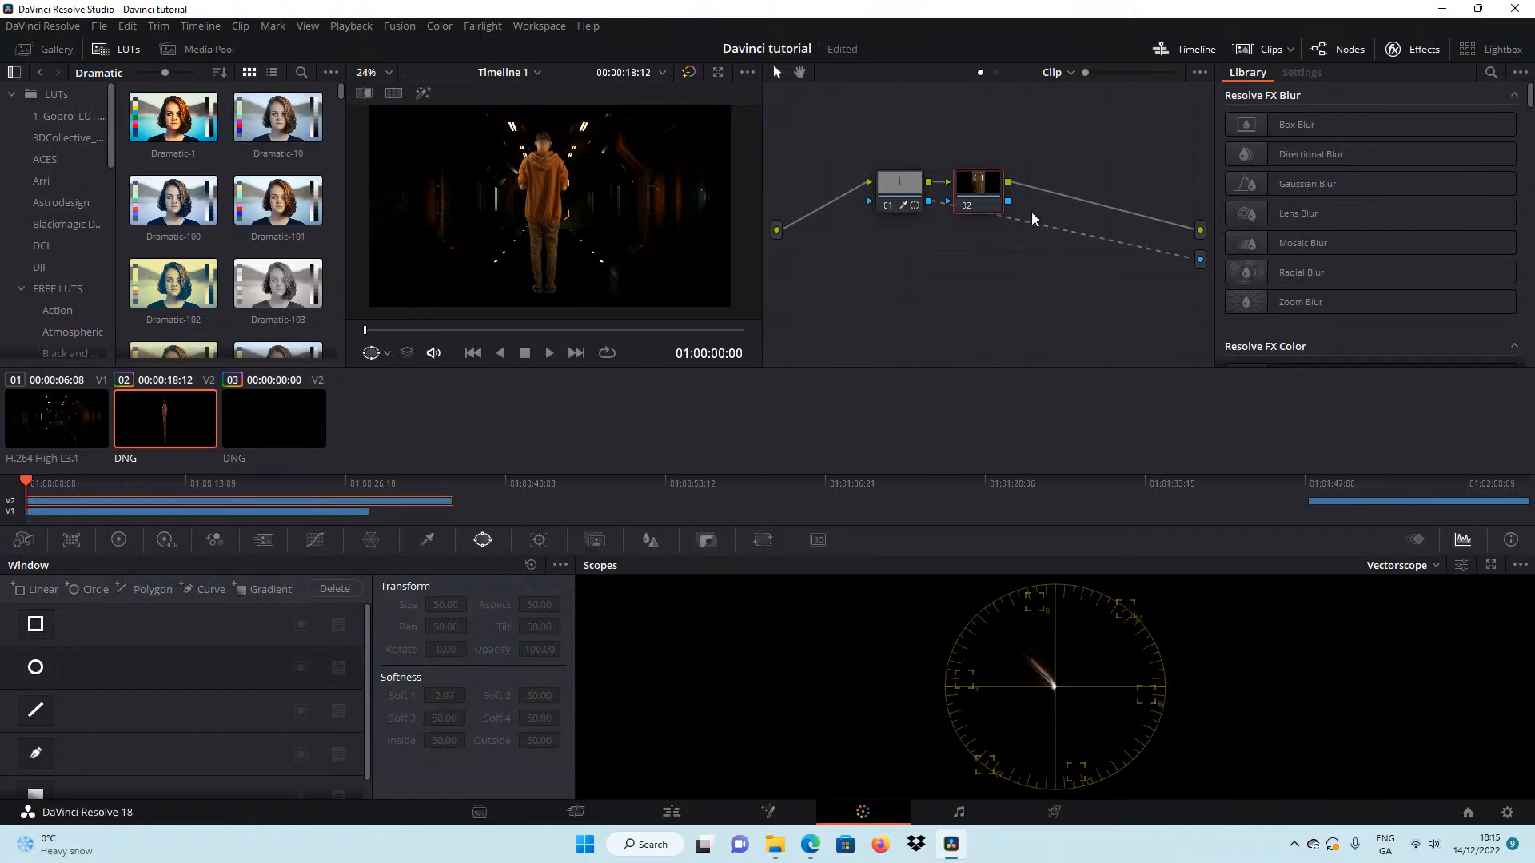
left_click(1492, 72)
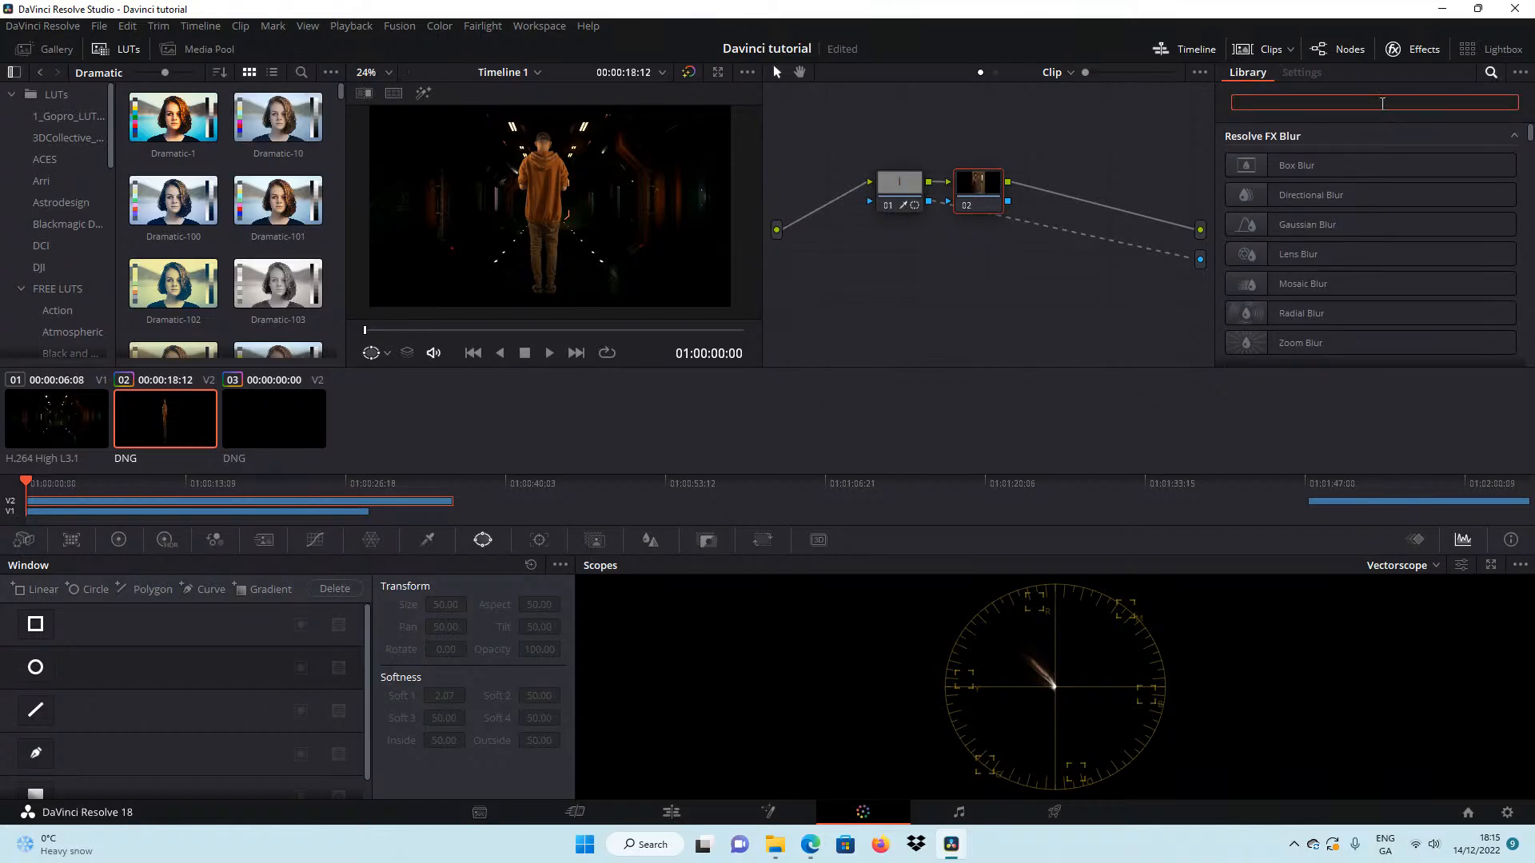
type("colo")
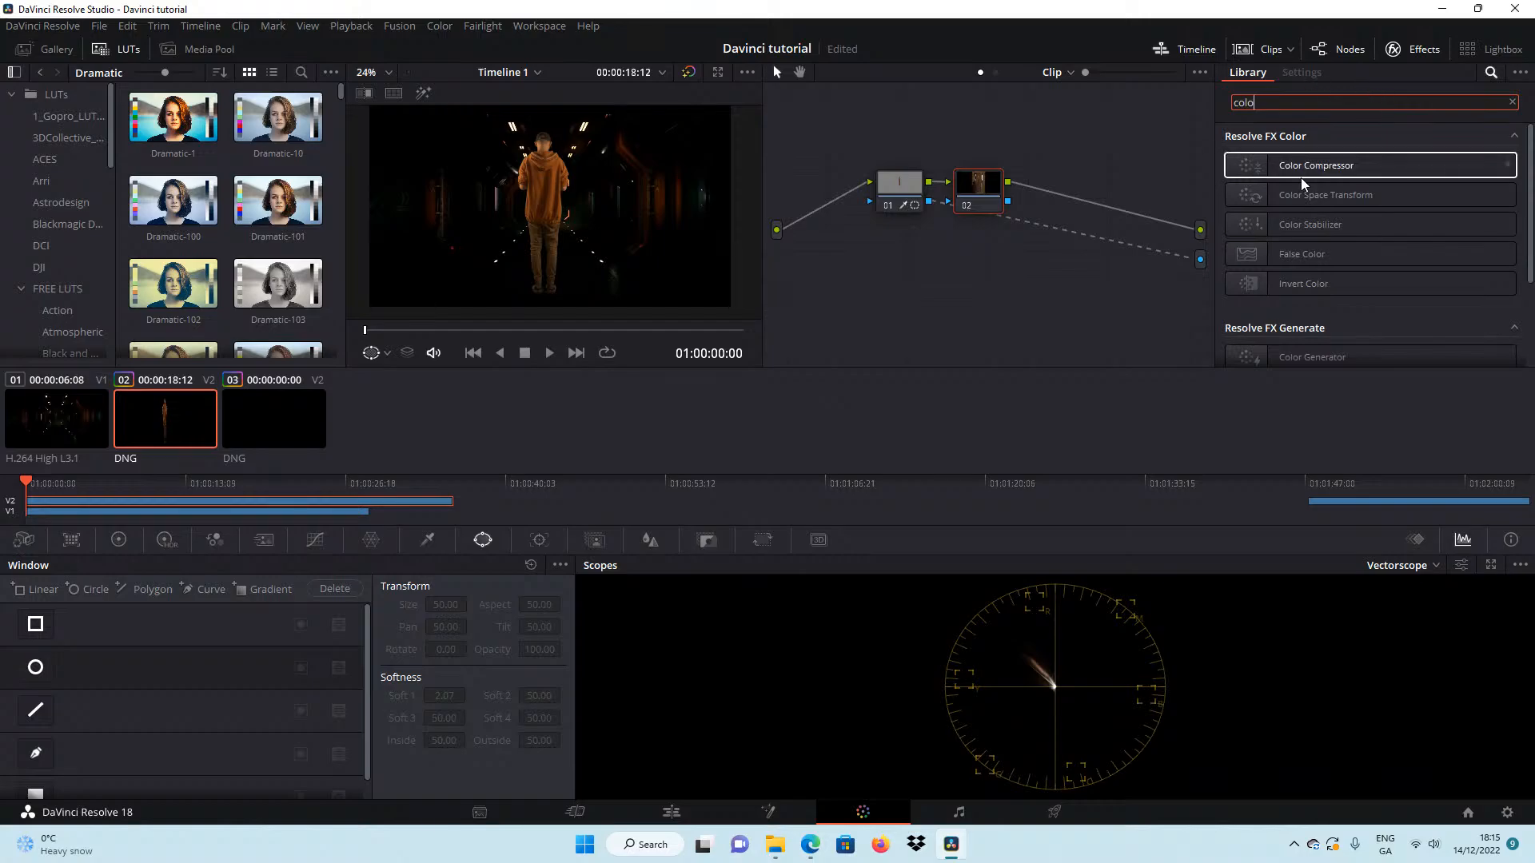
left_click_drag(1312, 196, 978, 205)
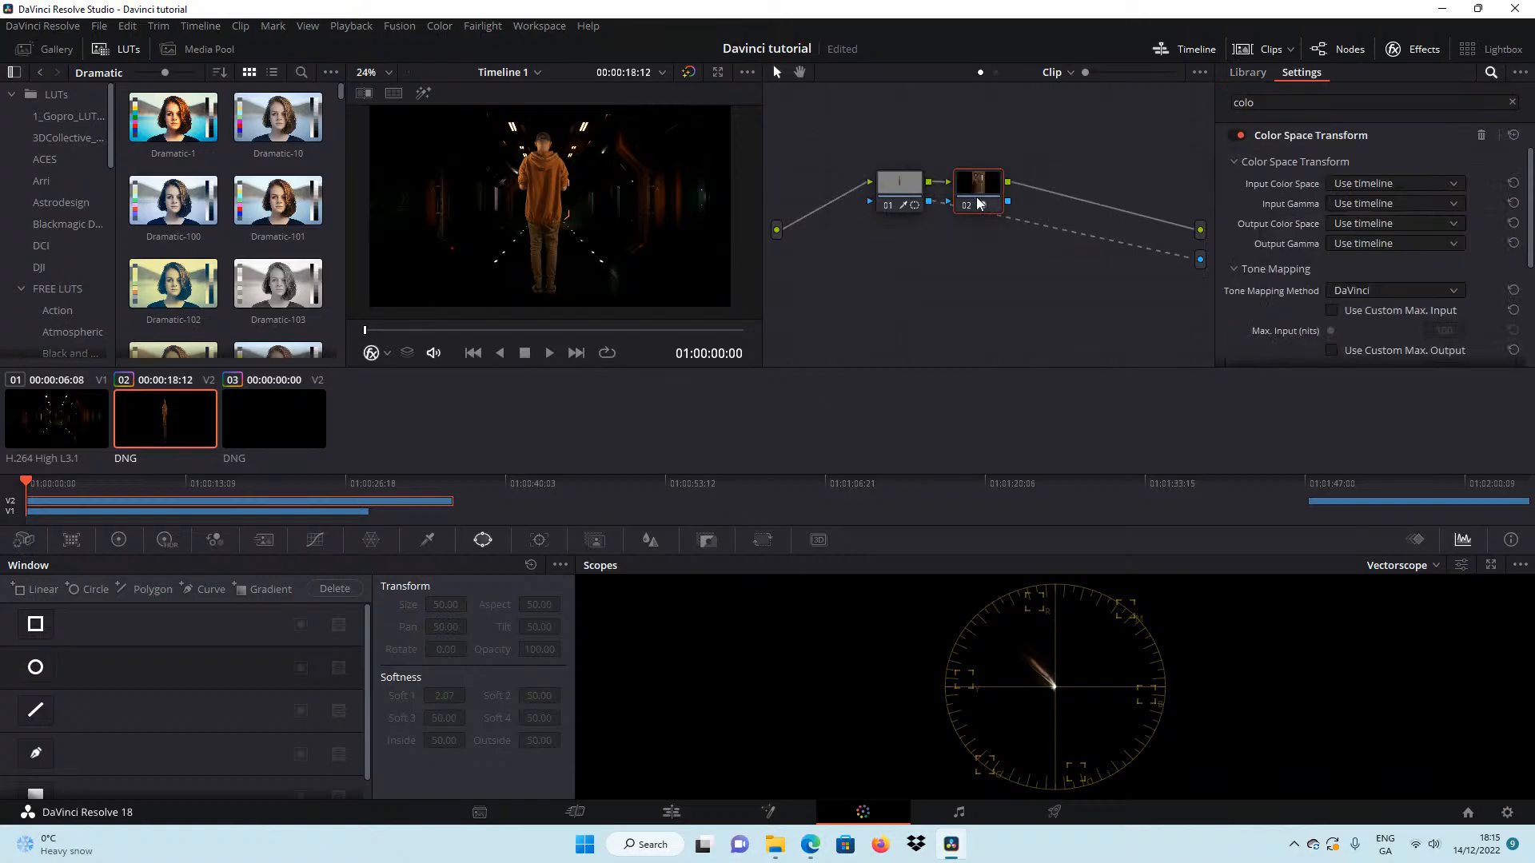
Set the transform's input color space to Blackmagic Design Film Gen 1 and its input gamma to Blackmagic Design Film.
left_click(1351, 185)
left_click(1421, 291)
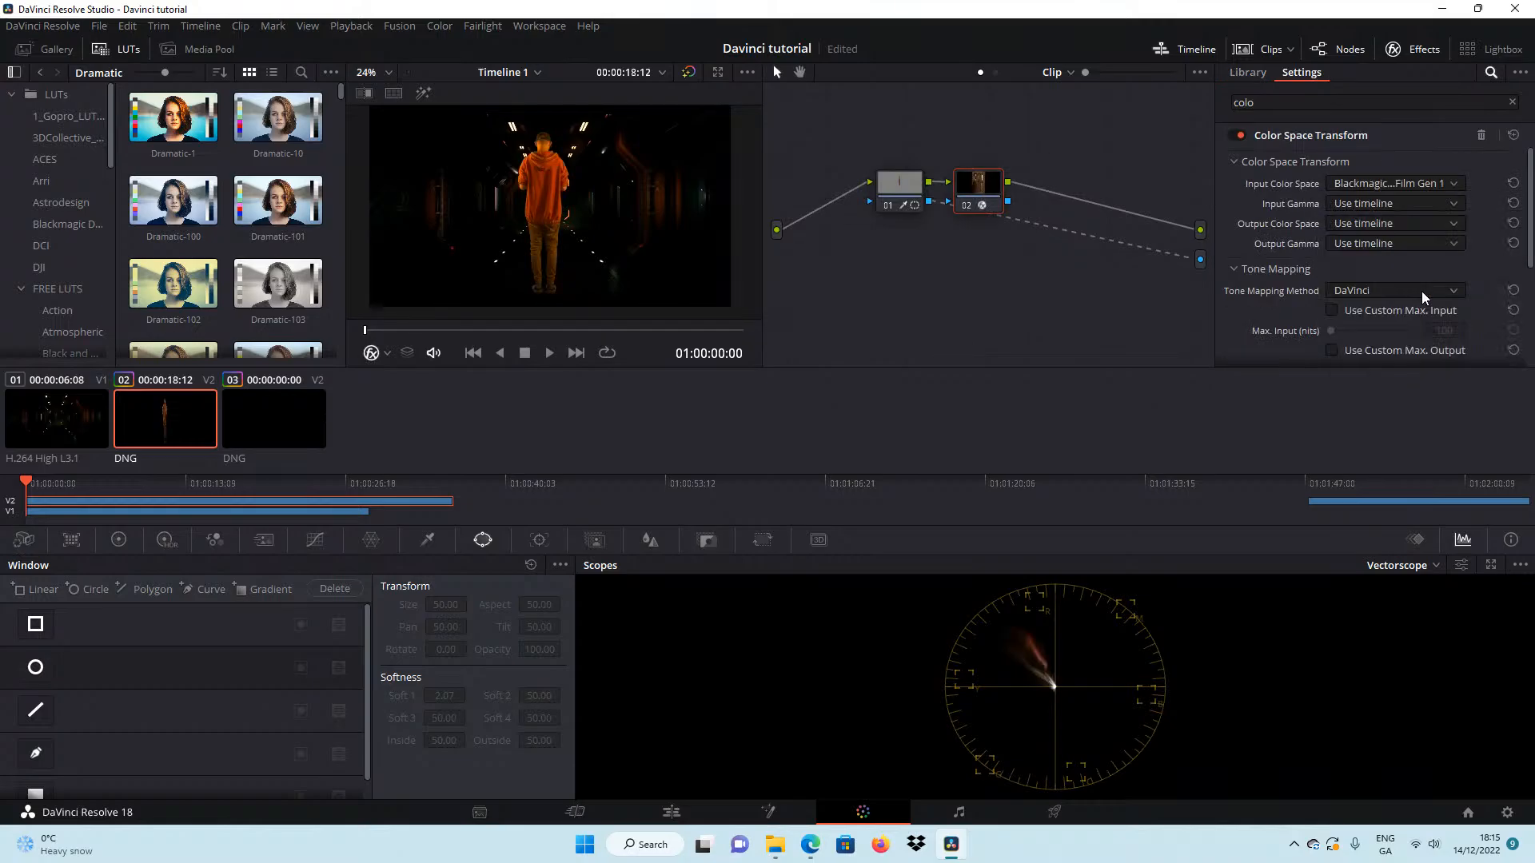
left_click(1368, 222)
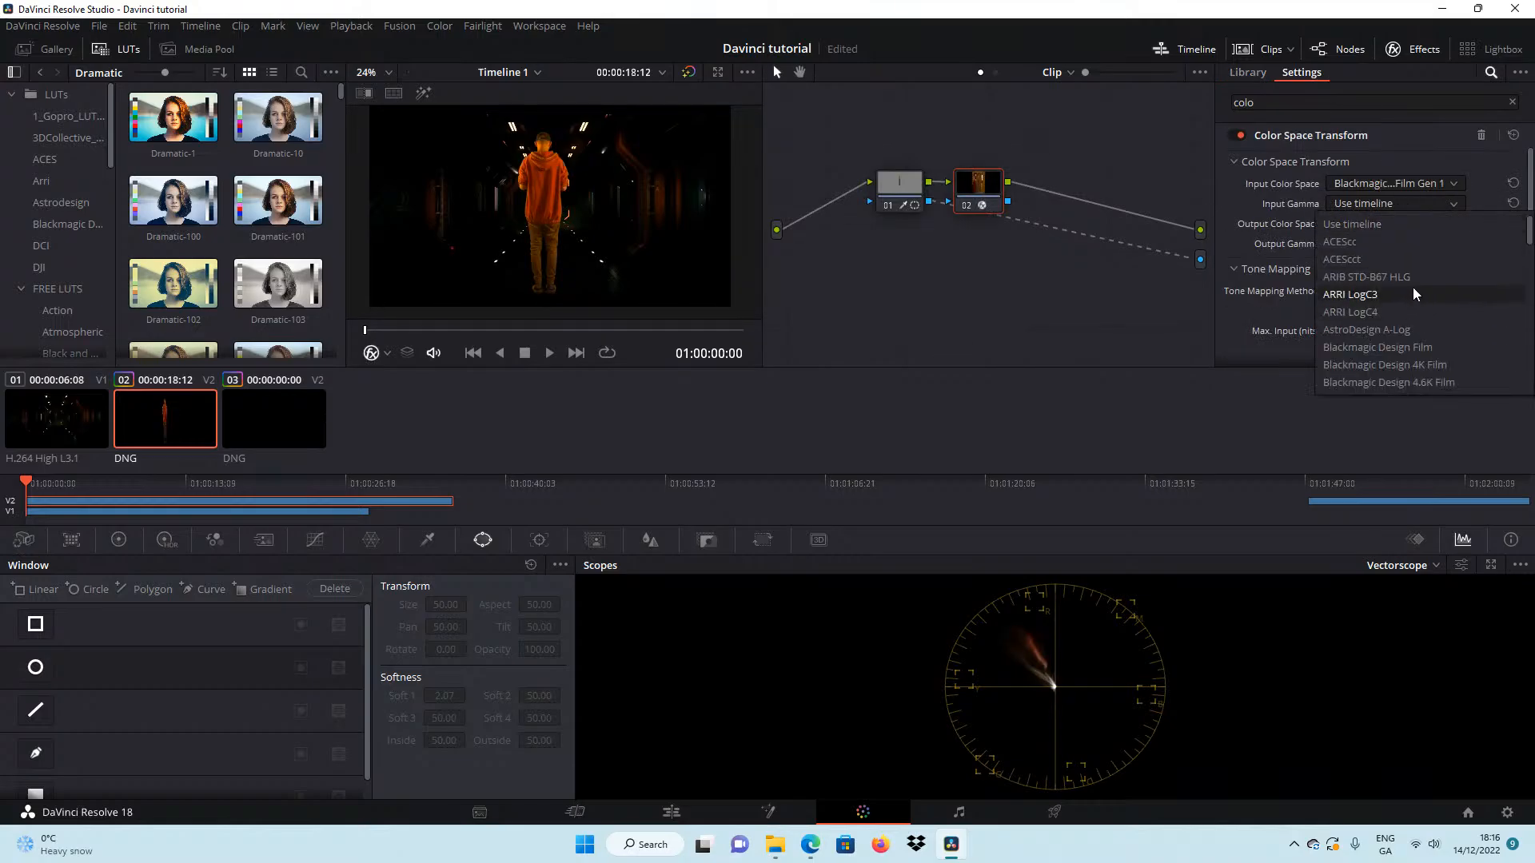
left_click(1430, 348)
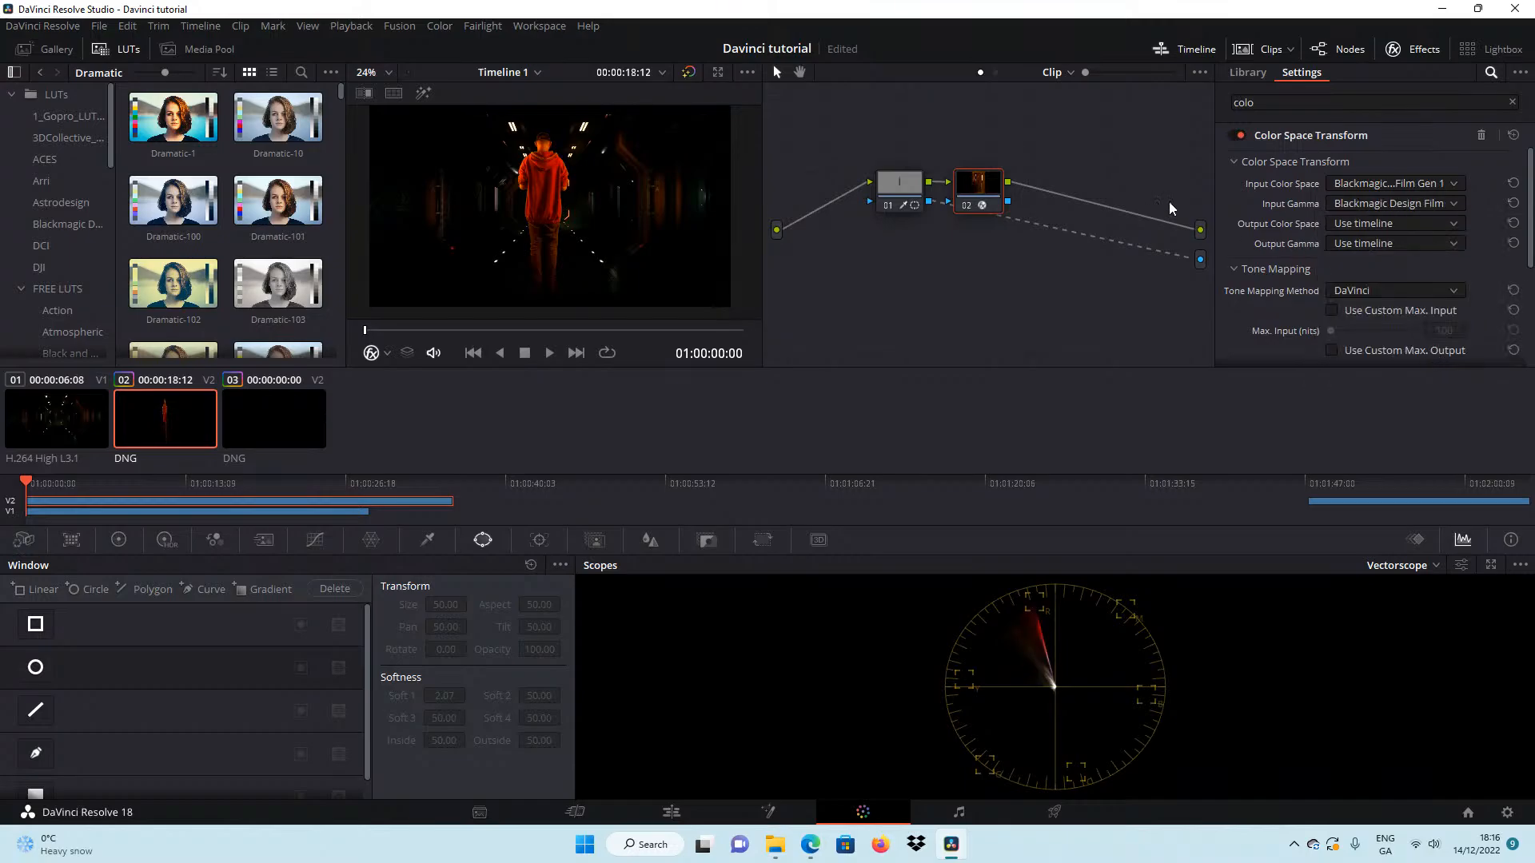
Set the transform's output color space to ARRI Wide Gamut 3 and its output gamma to Rec.709-A.
left_click(1371, 224)
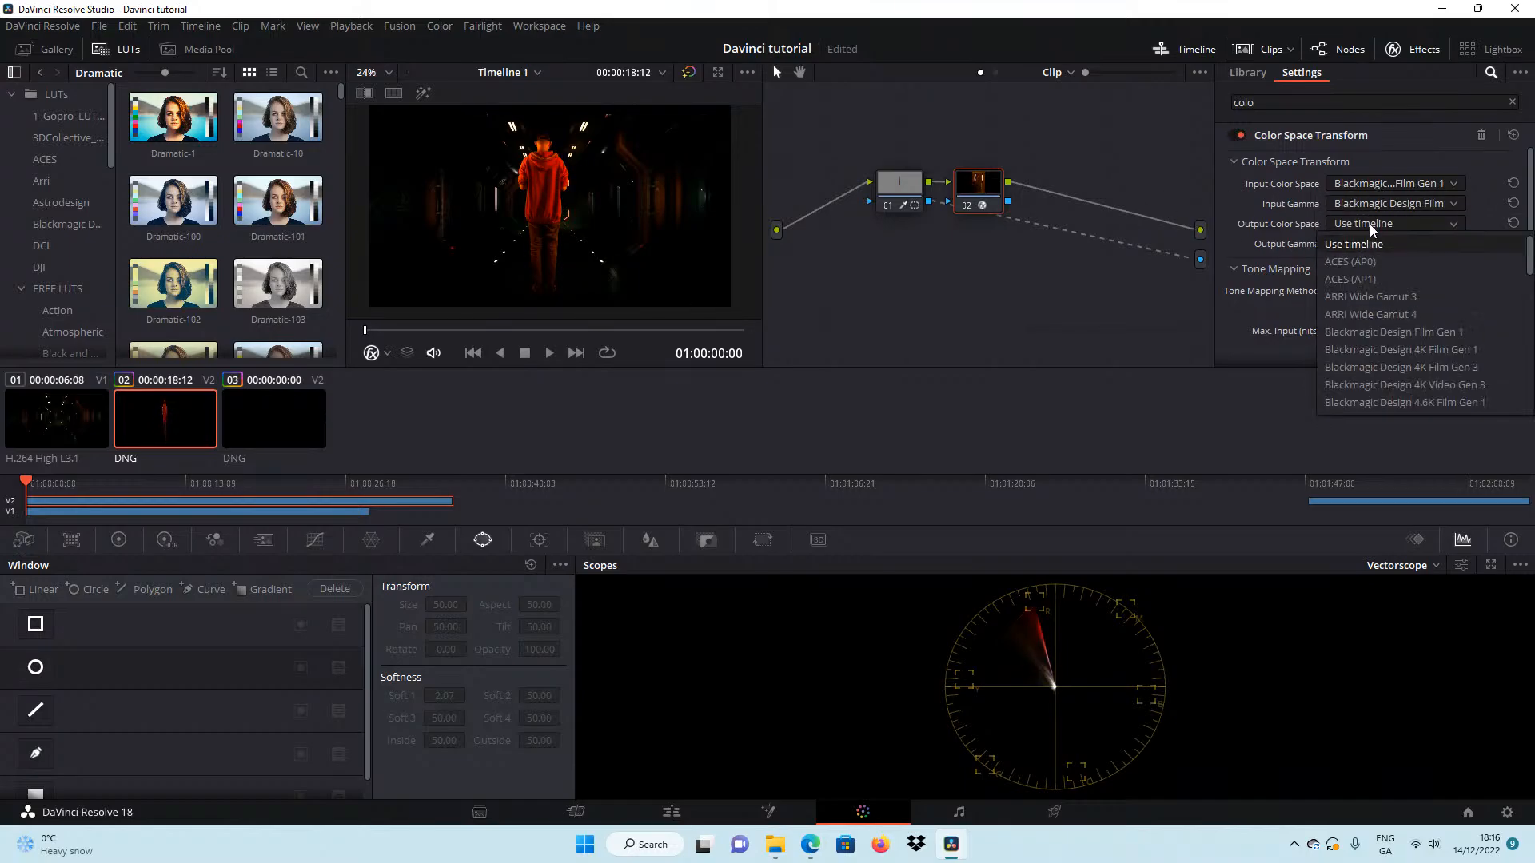
left_click(1430, 297)
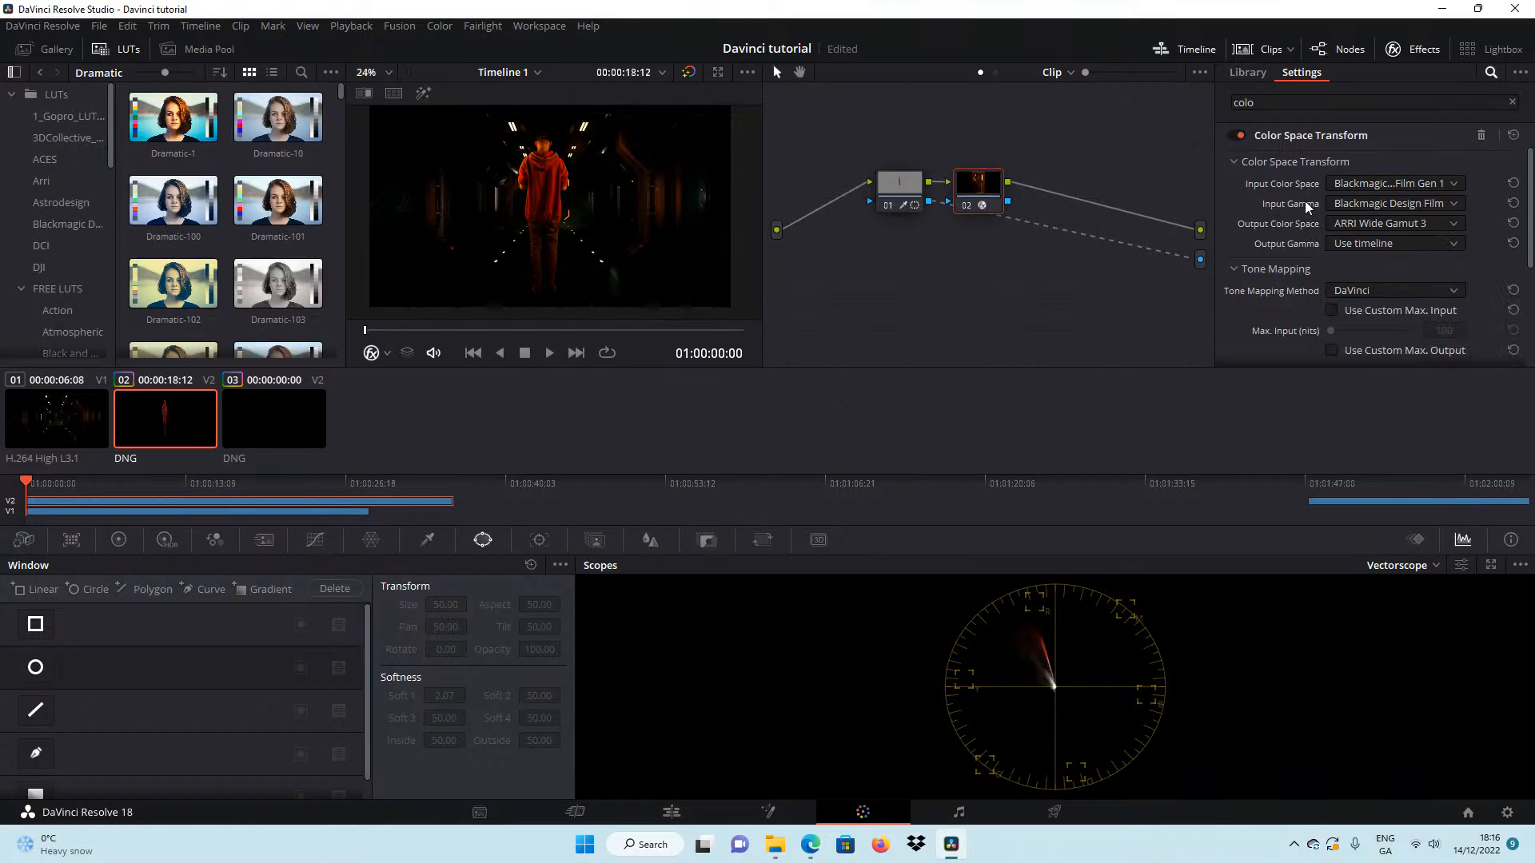
left_click(1391, 243)
scroll(1444, 369, "down", 5)
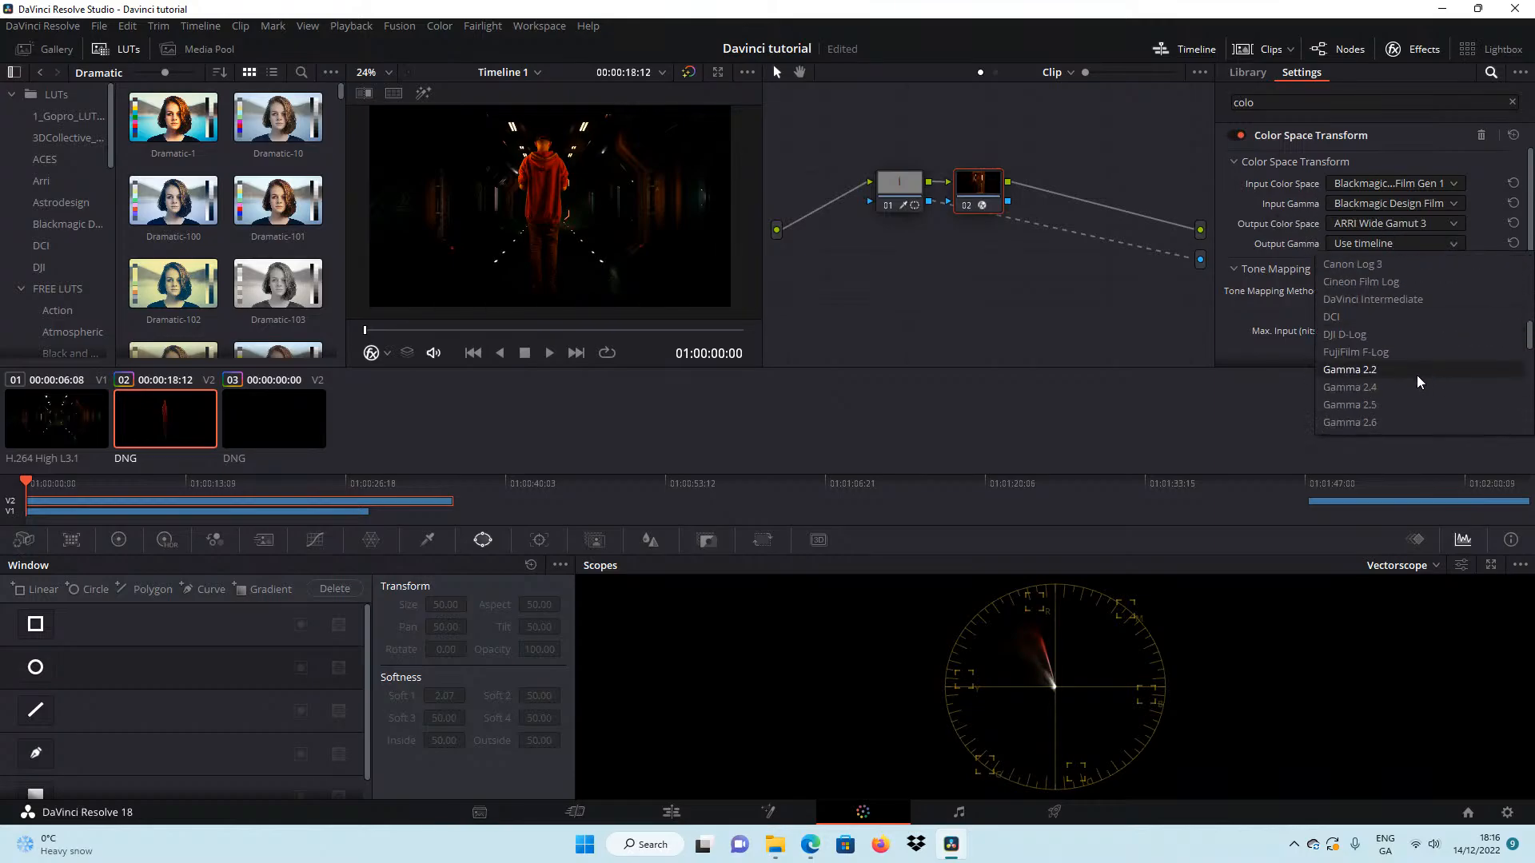
scroll(1388, 387, "down", 3)
left_click(1375, 332)
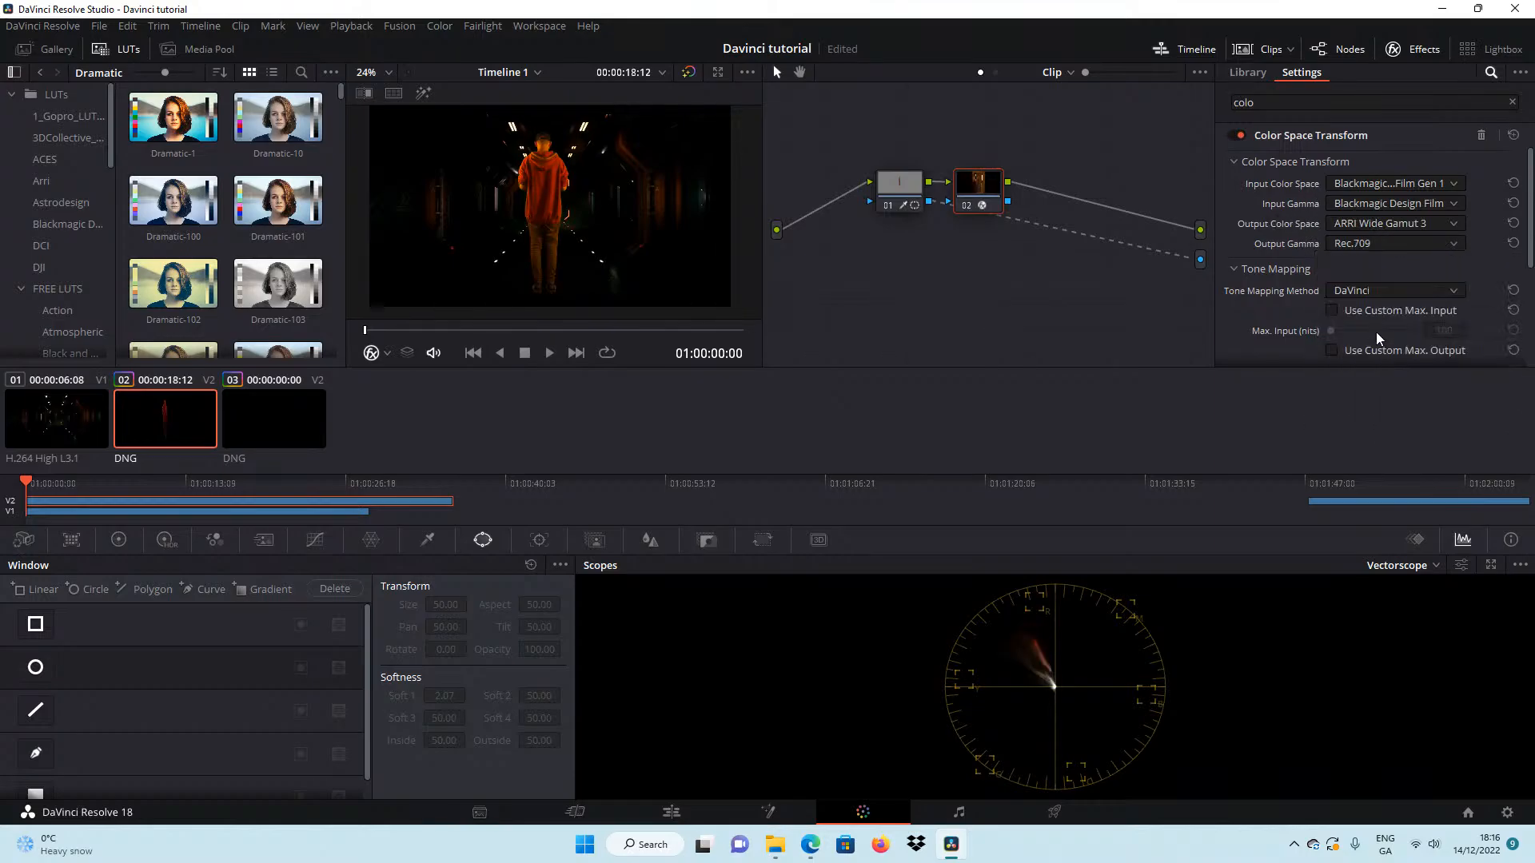
left_click(1359, 244)
left_click(1400, 354)
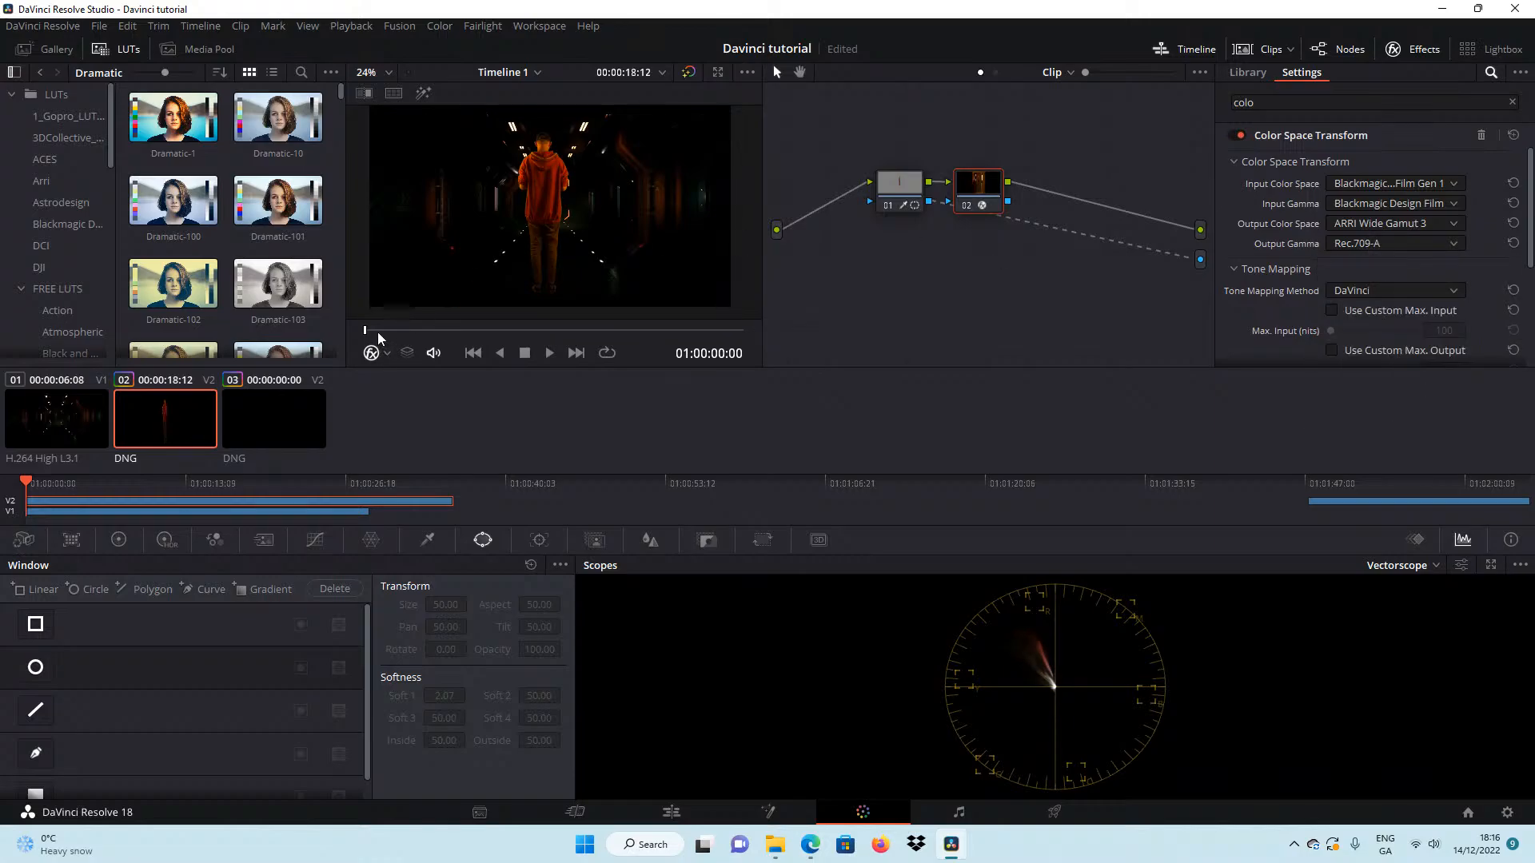
left_click_drag(387, 333, 360, 357)
Split the M12-1325 clip on Video 2 at 01:00:07:17 in the Edit page timeline.
left_click(672, 813)
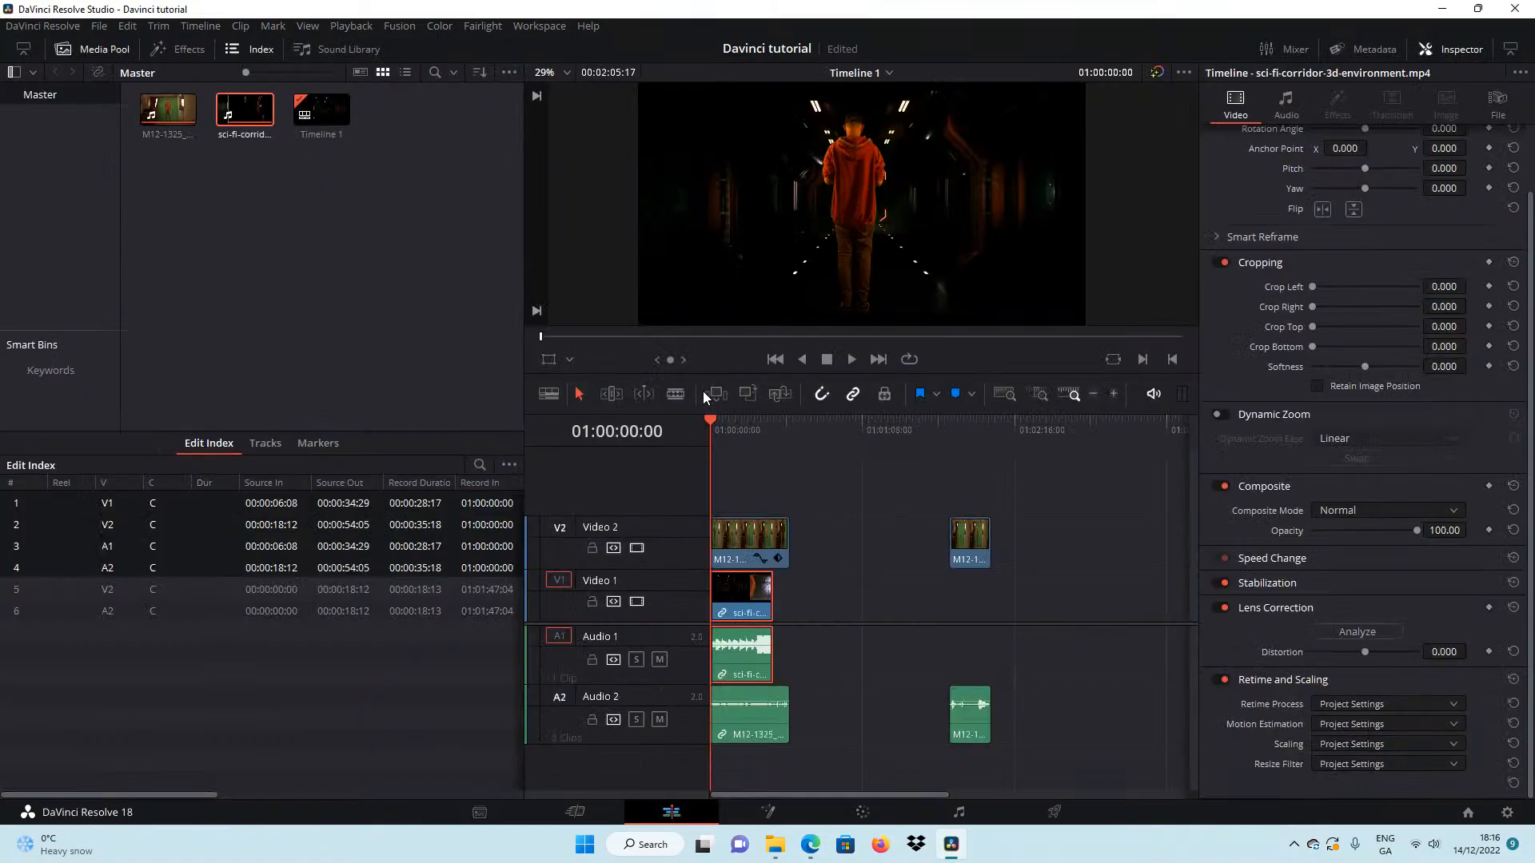
left_click(1115, 394)
left_click(1115, 395)
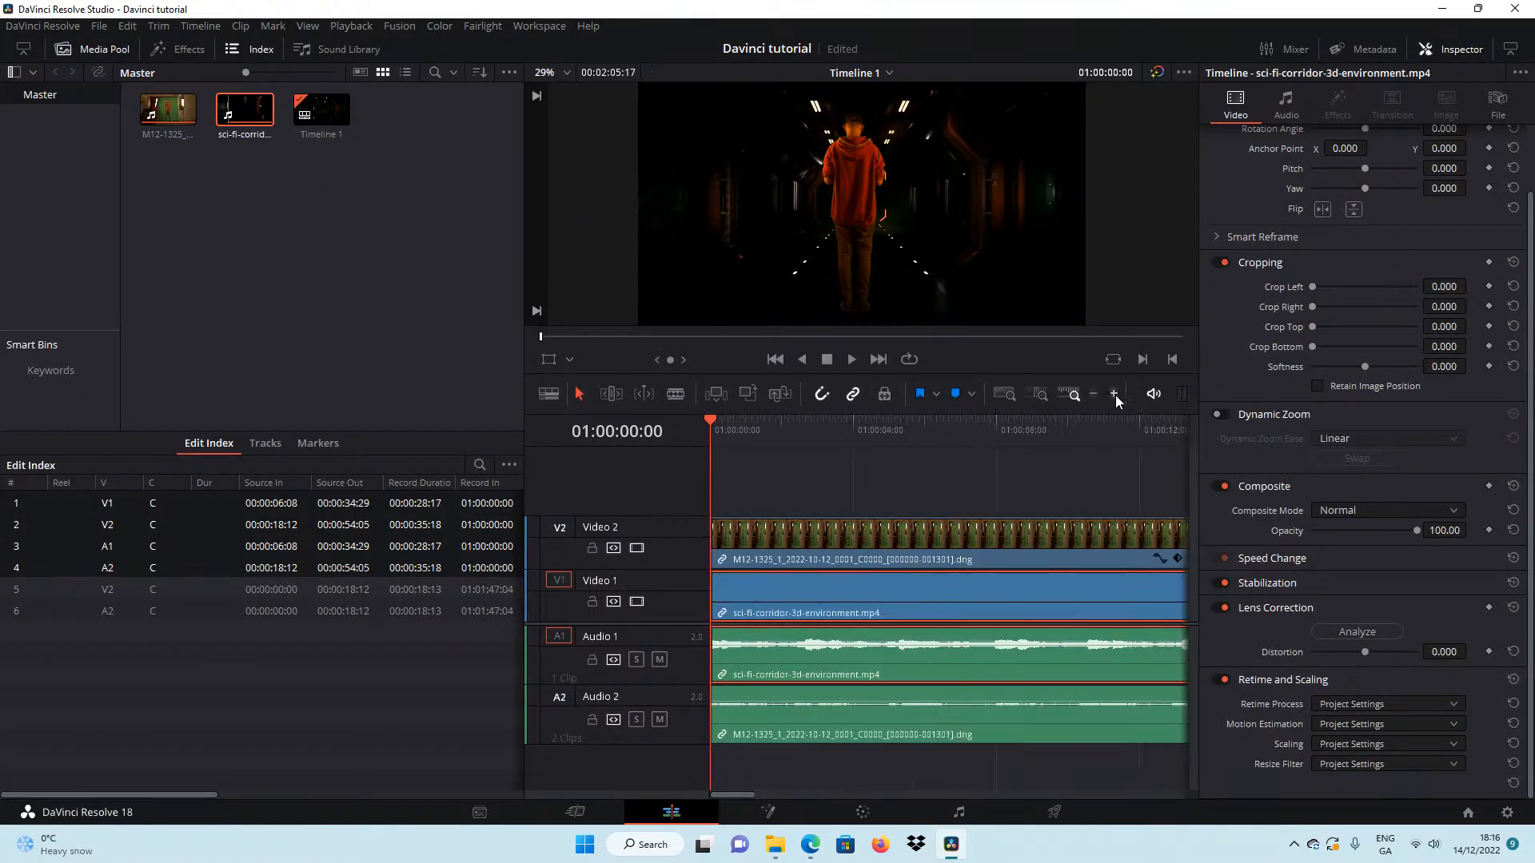
left_click_drag(712, 425, 987, 520)
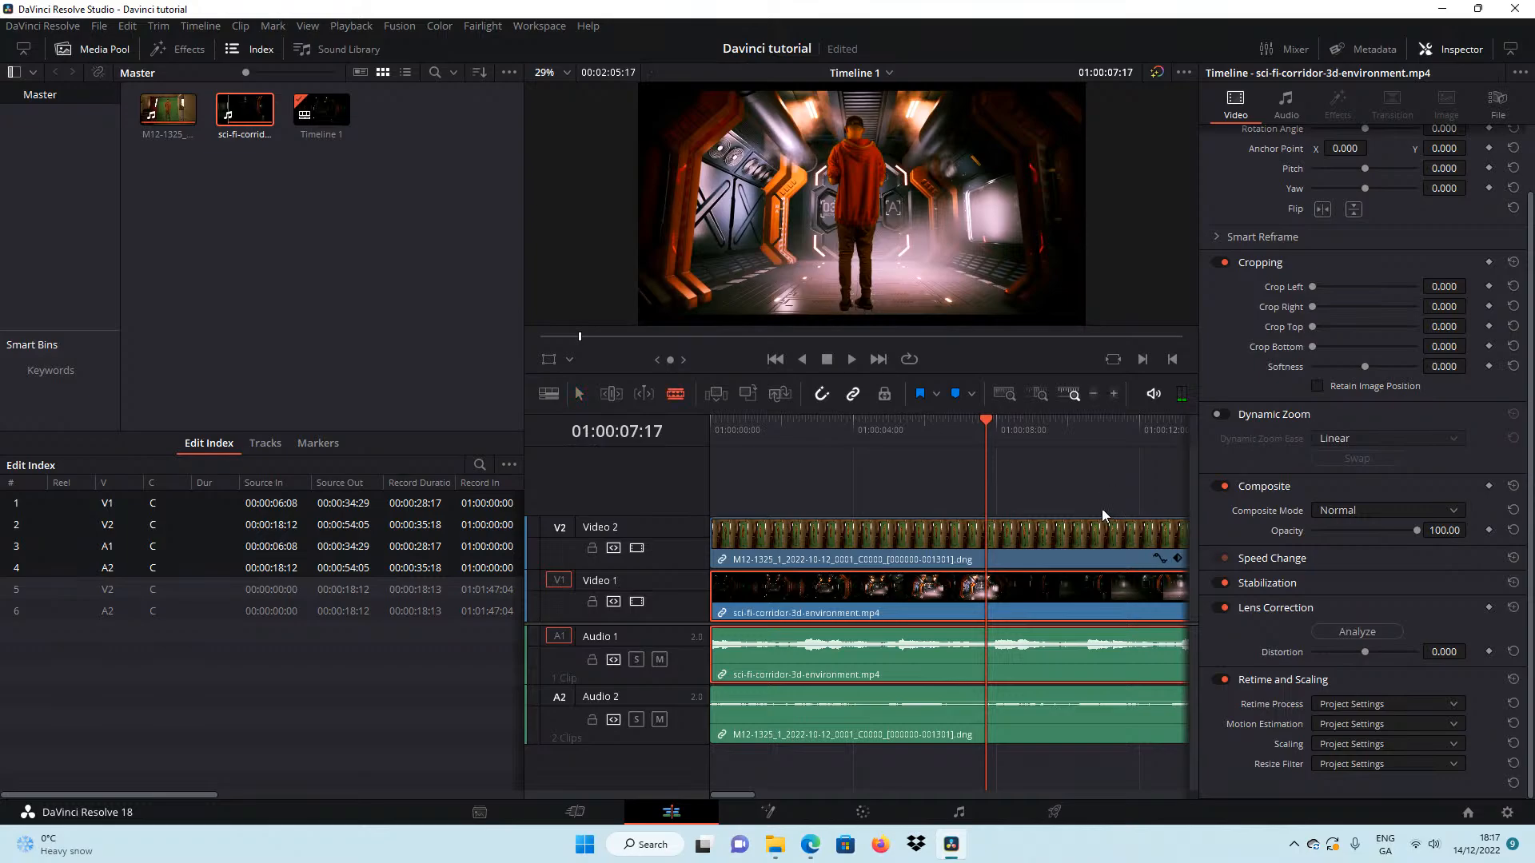
left_click(994, 529)
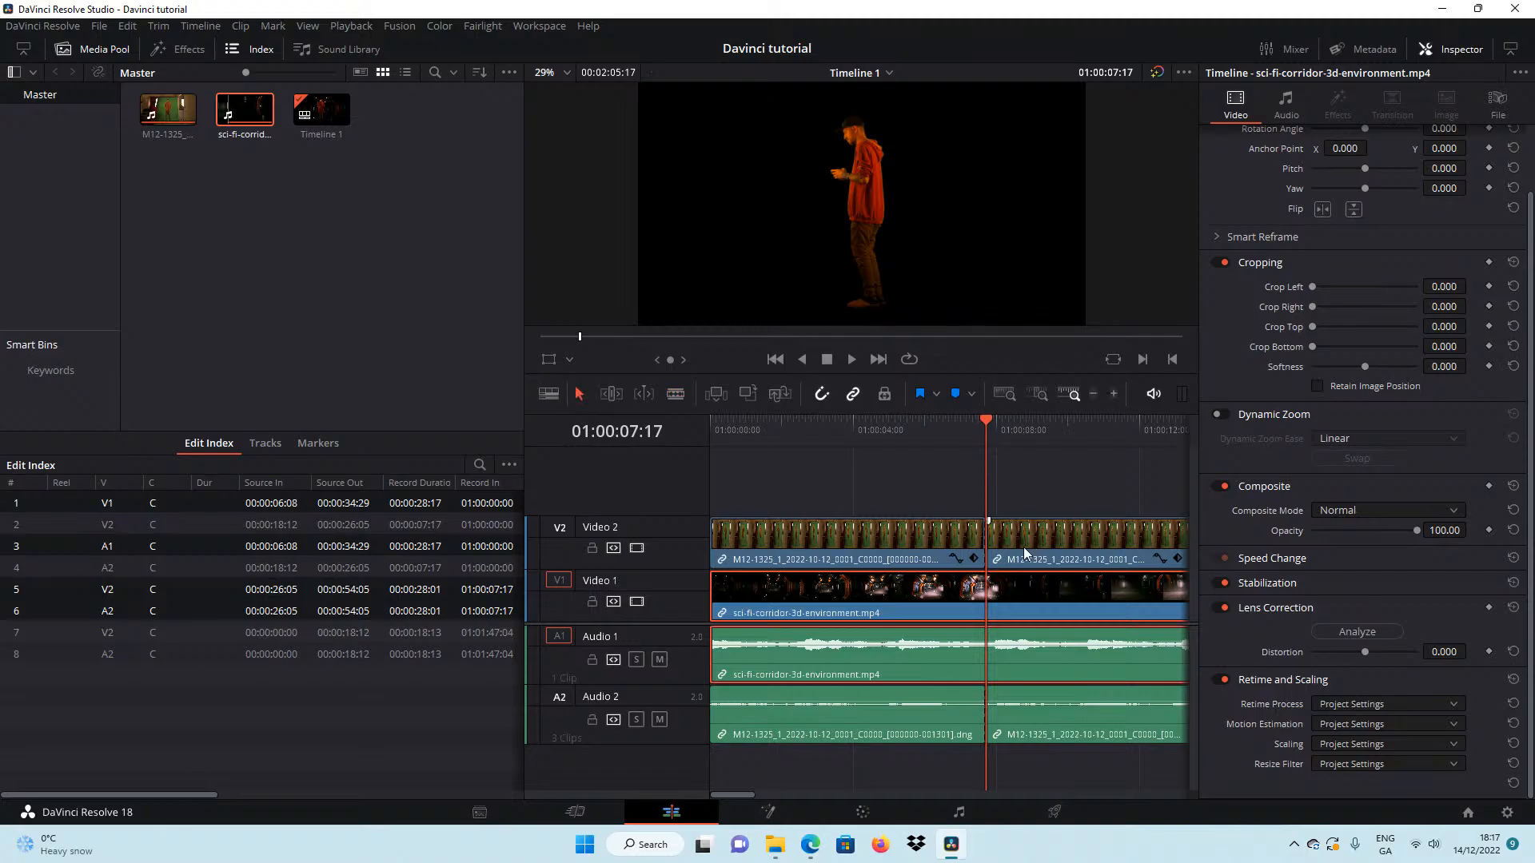
Move the M12-1325 part after the cut, with its audio, up to Video 3 and along to 01:01:13:02.
left_click_drag(1025, 552, 1025, 500)
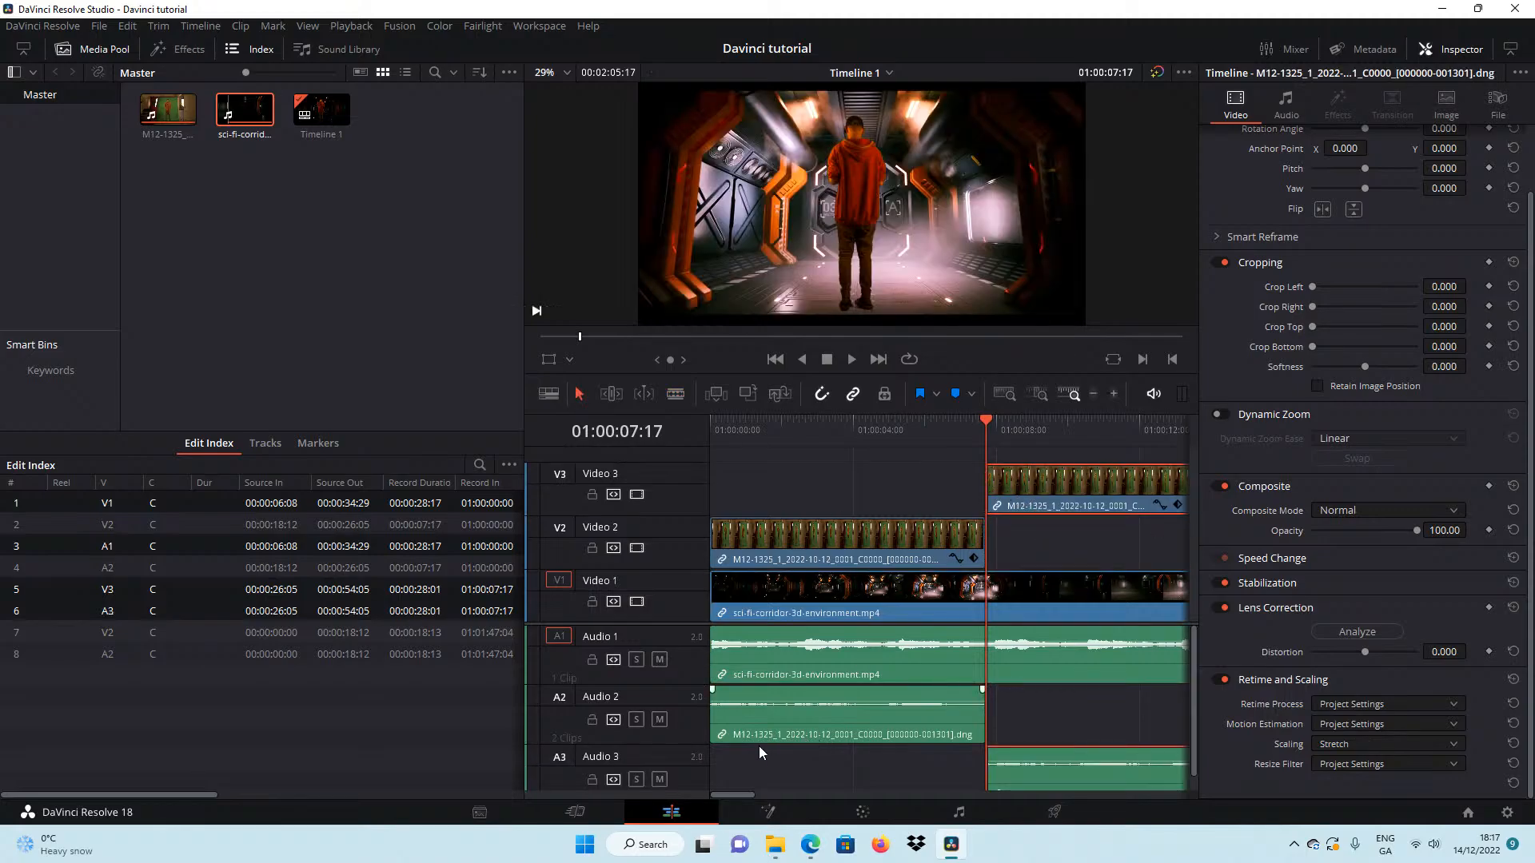
left_click_drag(740, 796, 761, 794)
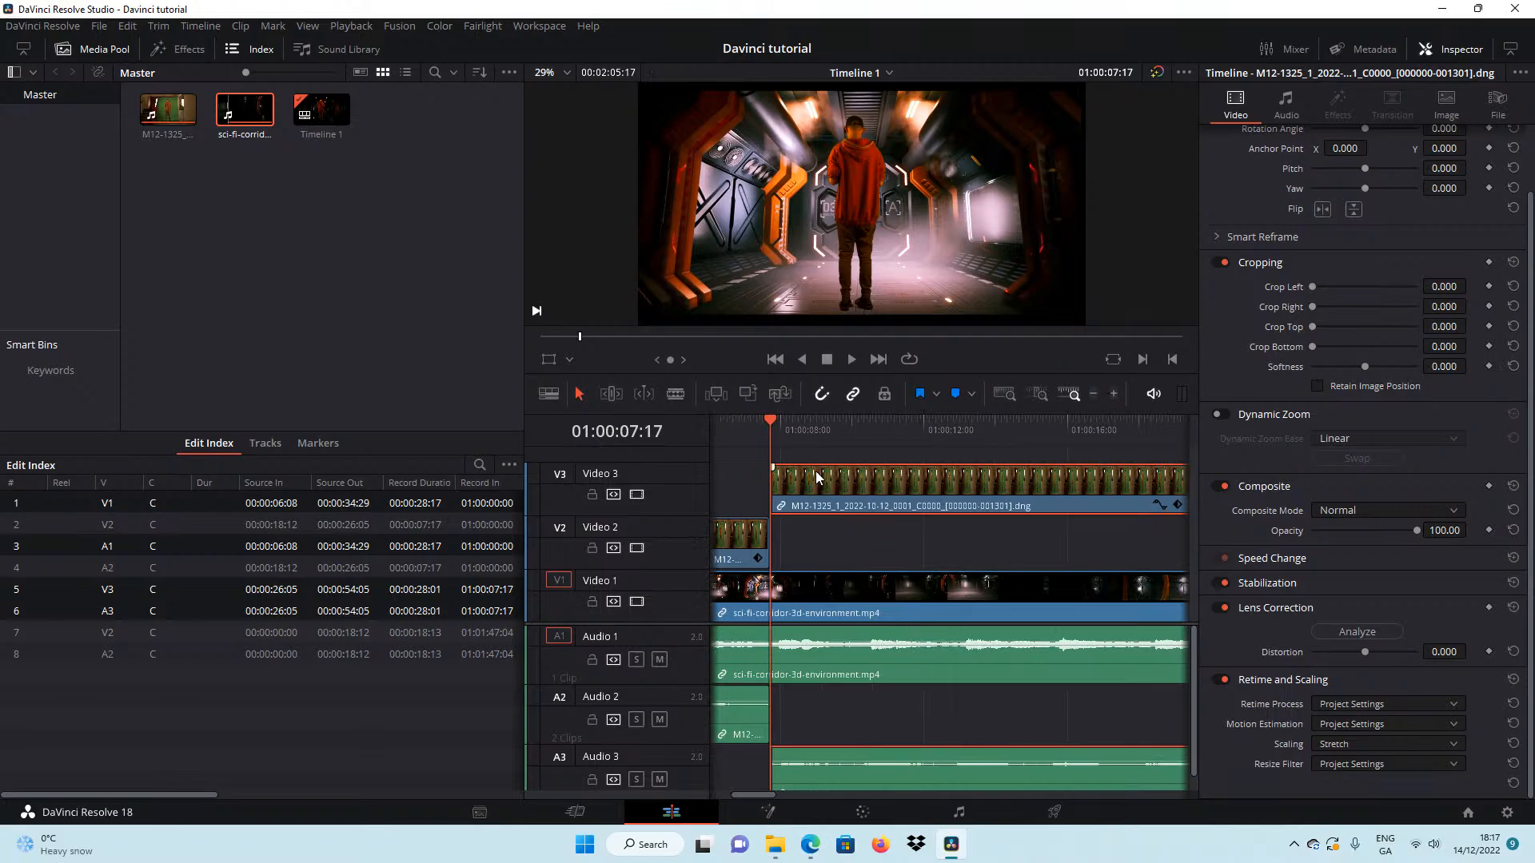
left_click(1093, 396)
left_click(1093, 396)
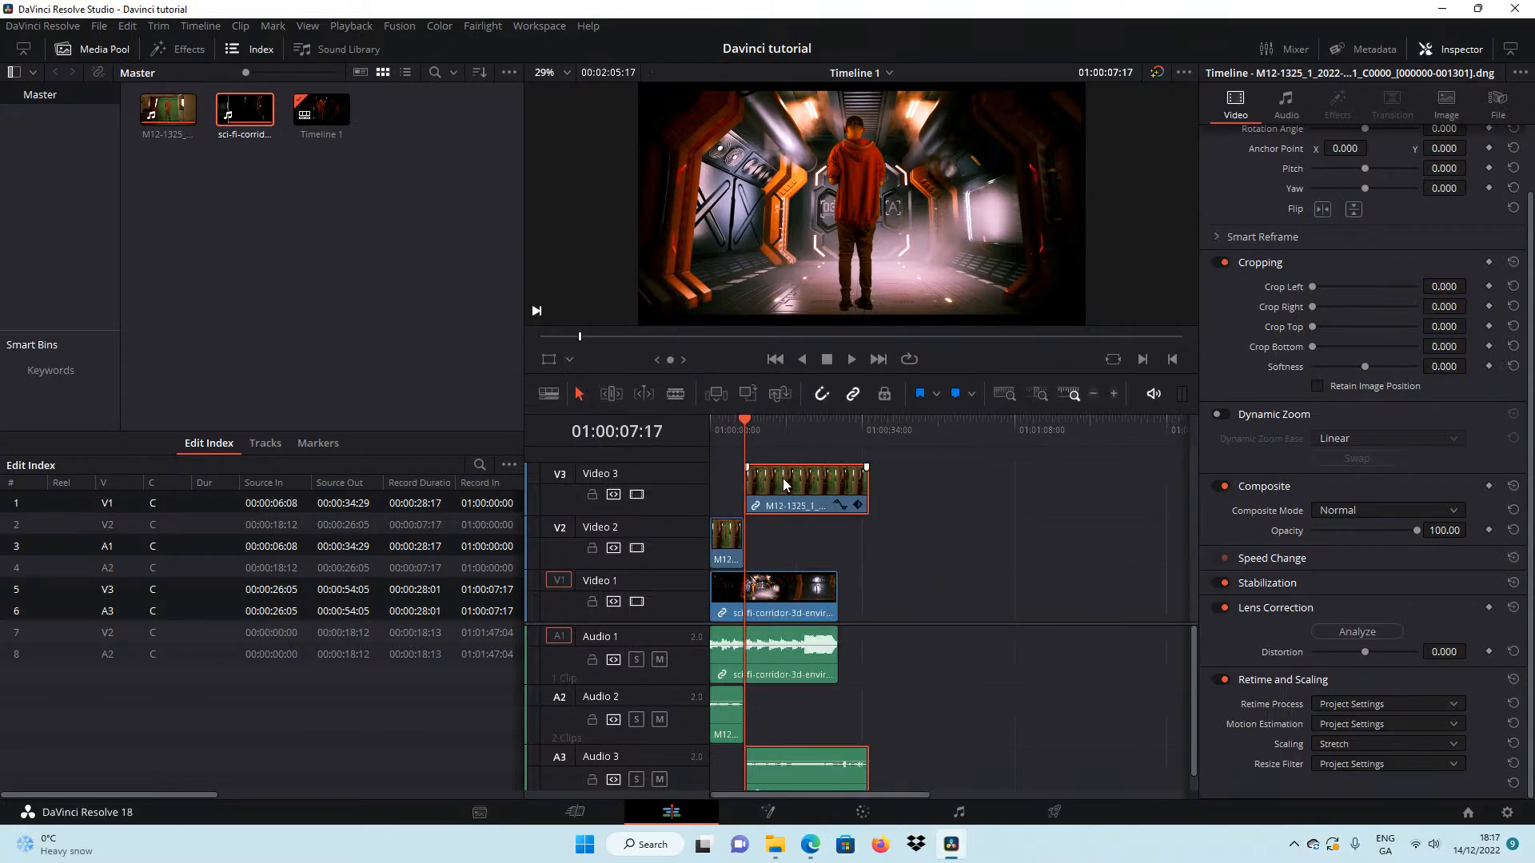
left_click_drag(783, 484, 1075, 486)
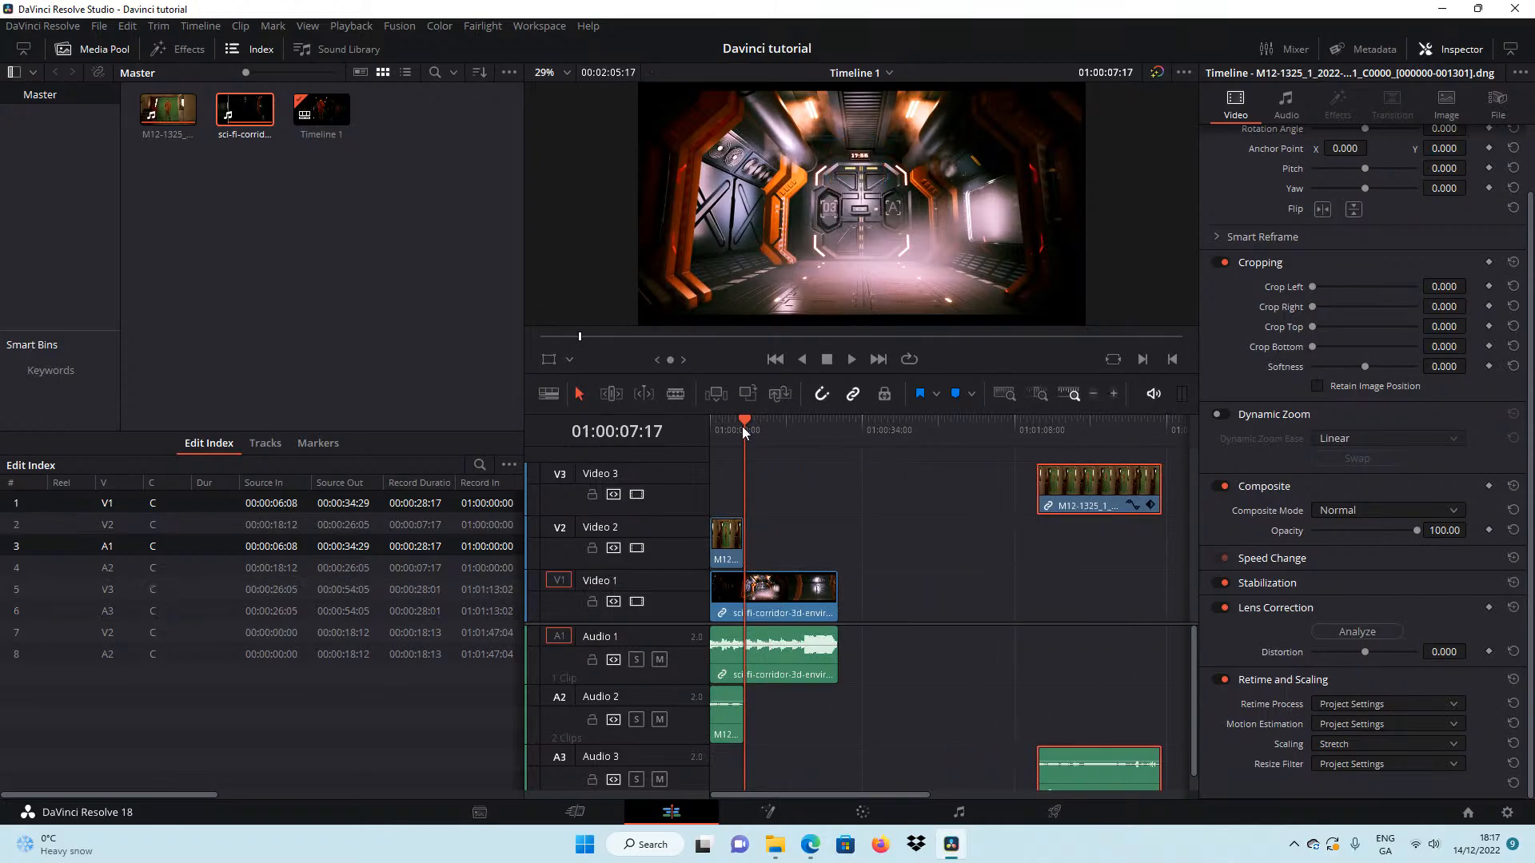
Play the composite from the beginning through the shortened M12-1325 clip and return to the timeline start.
left_click_drag(742, 425, 712, 422)
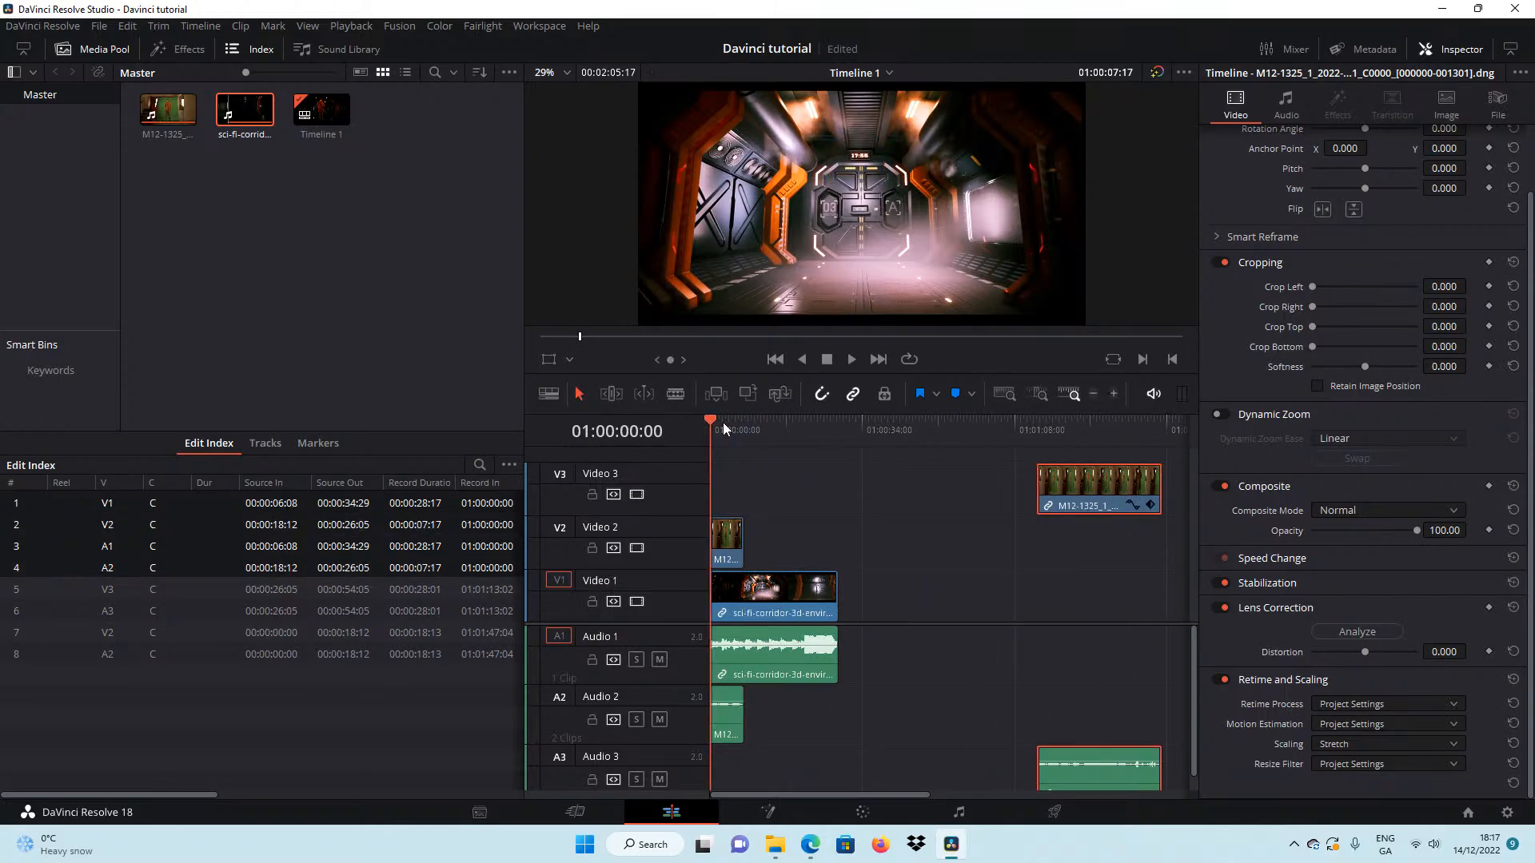
left_click(852, 360)
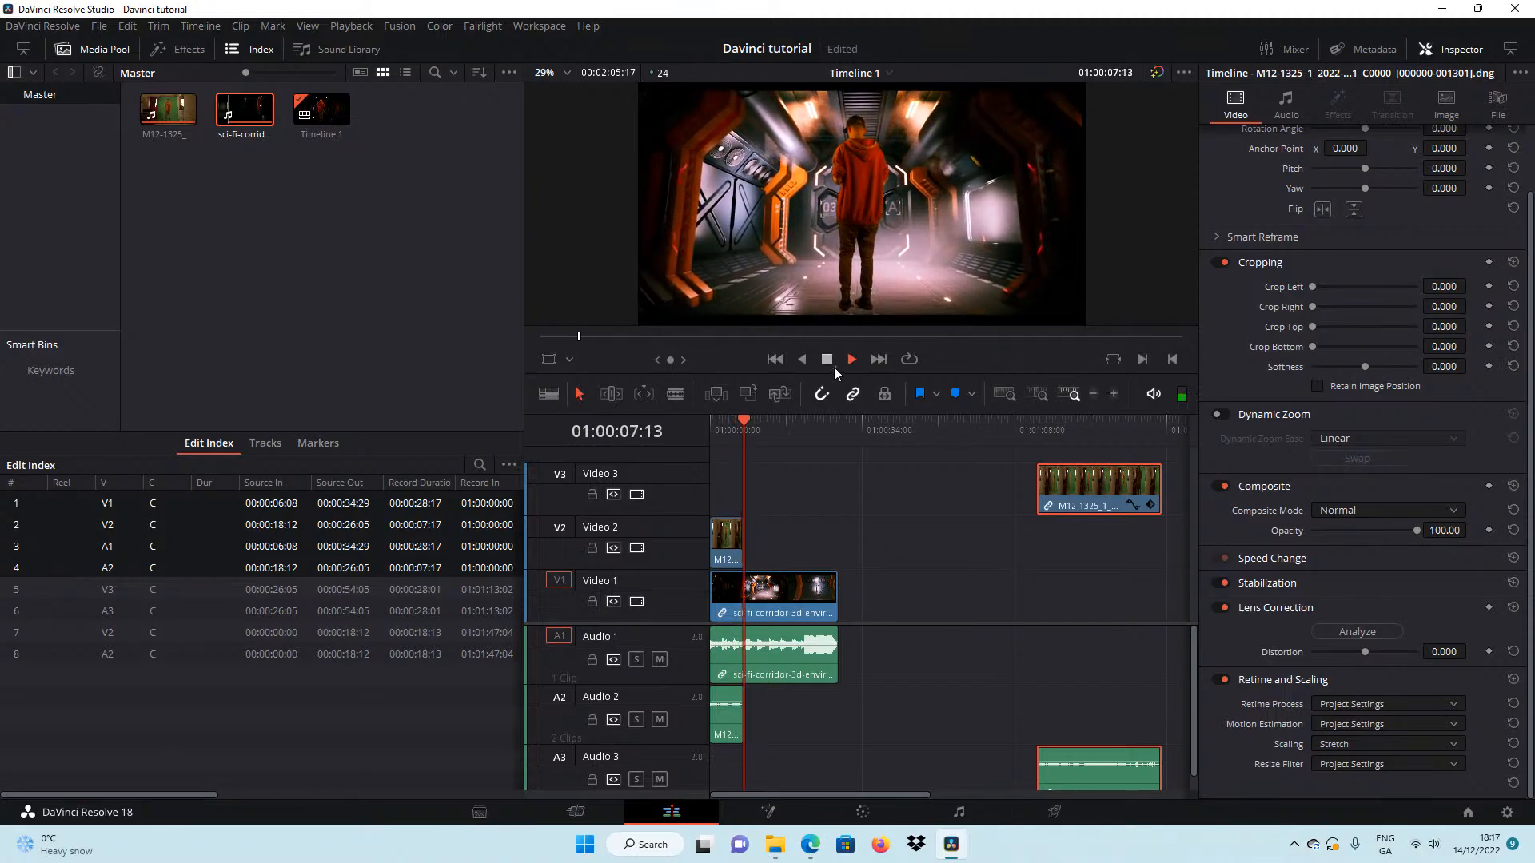
left_click(827, 359)
left_click(776, 359)
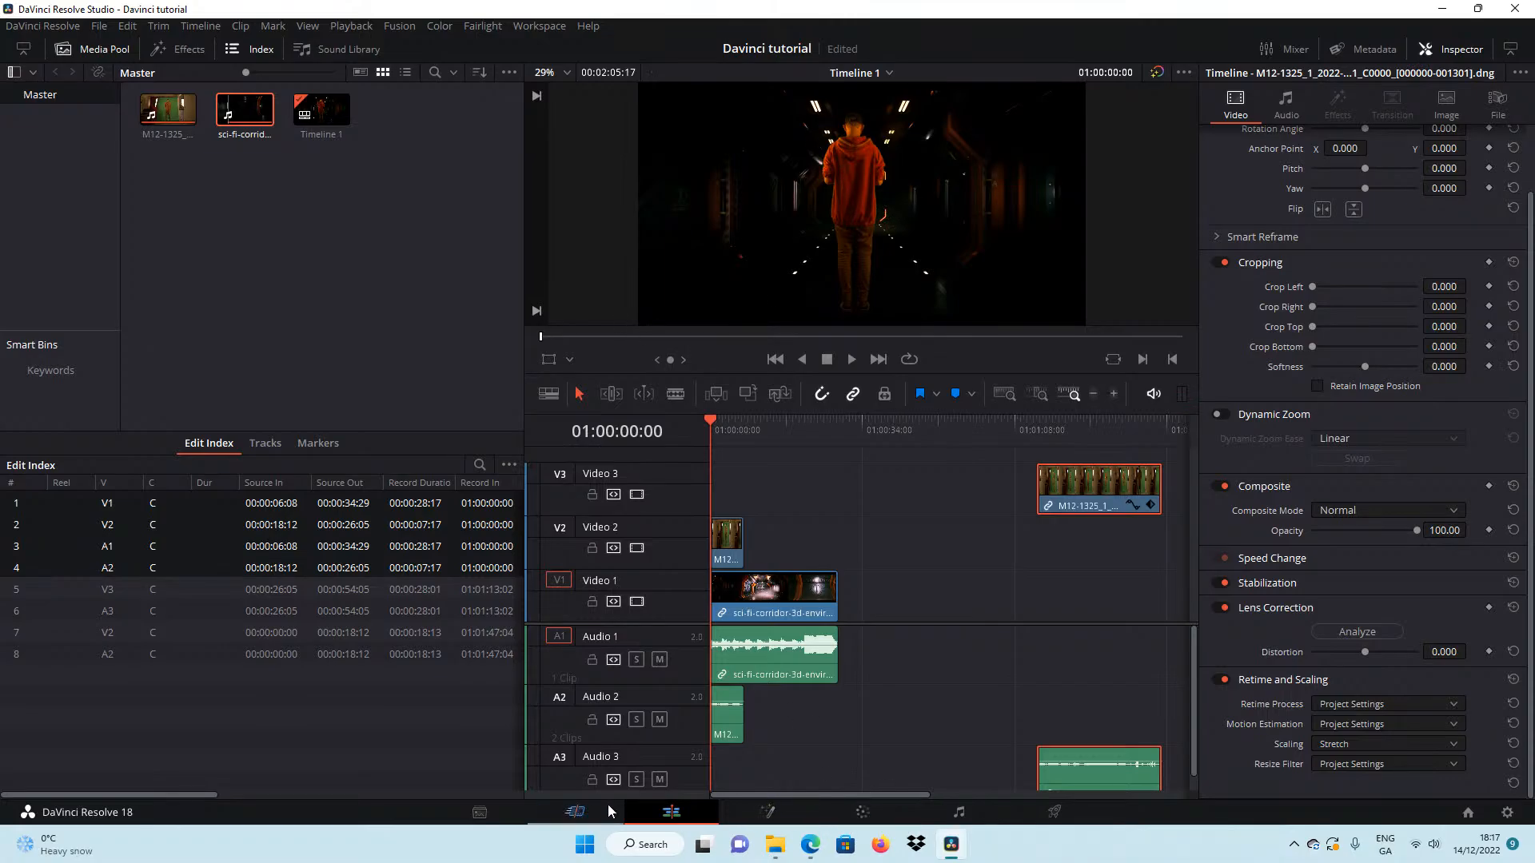
left_click(566, 816)
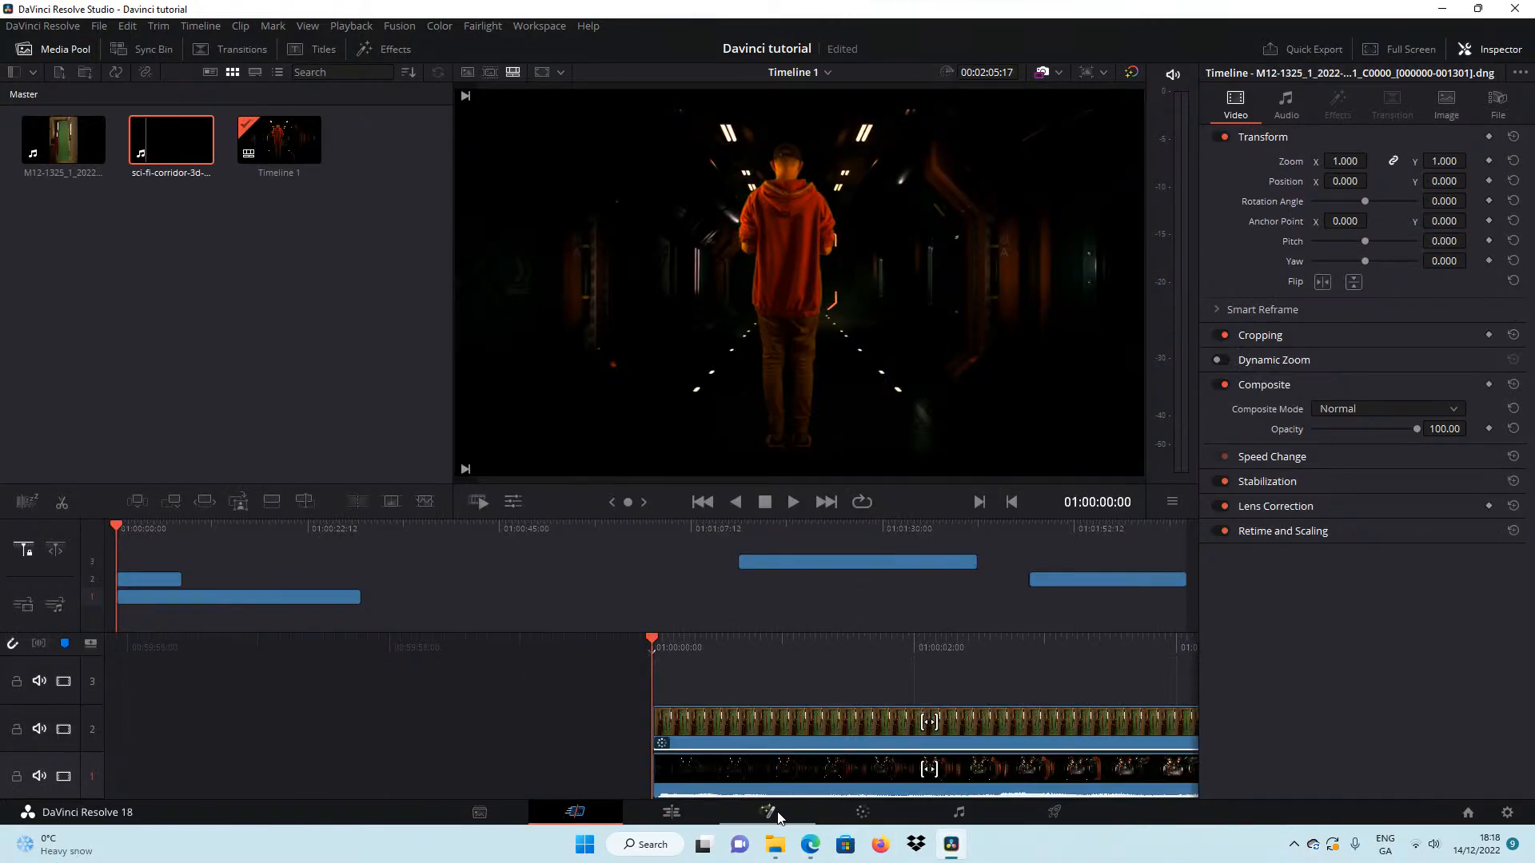
left_click(154, 576)
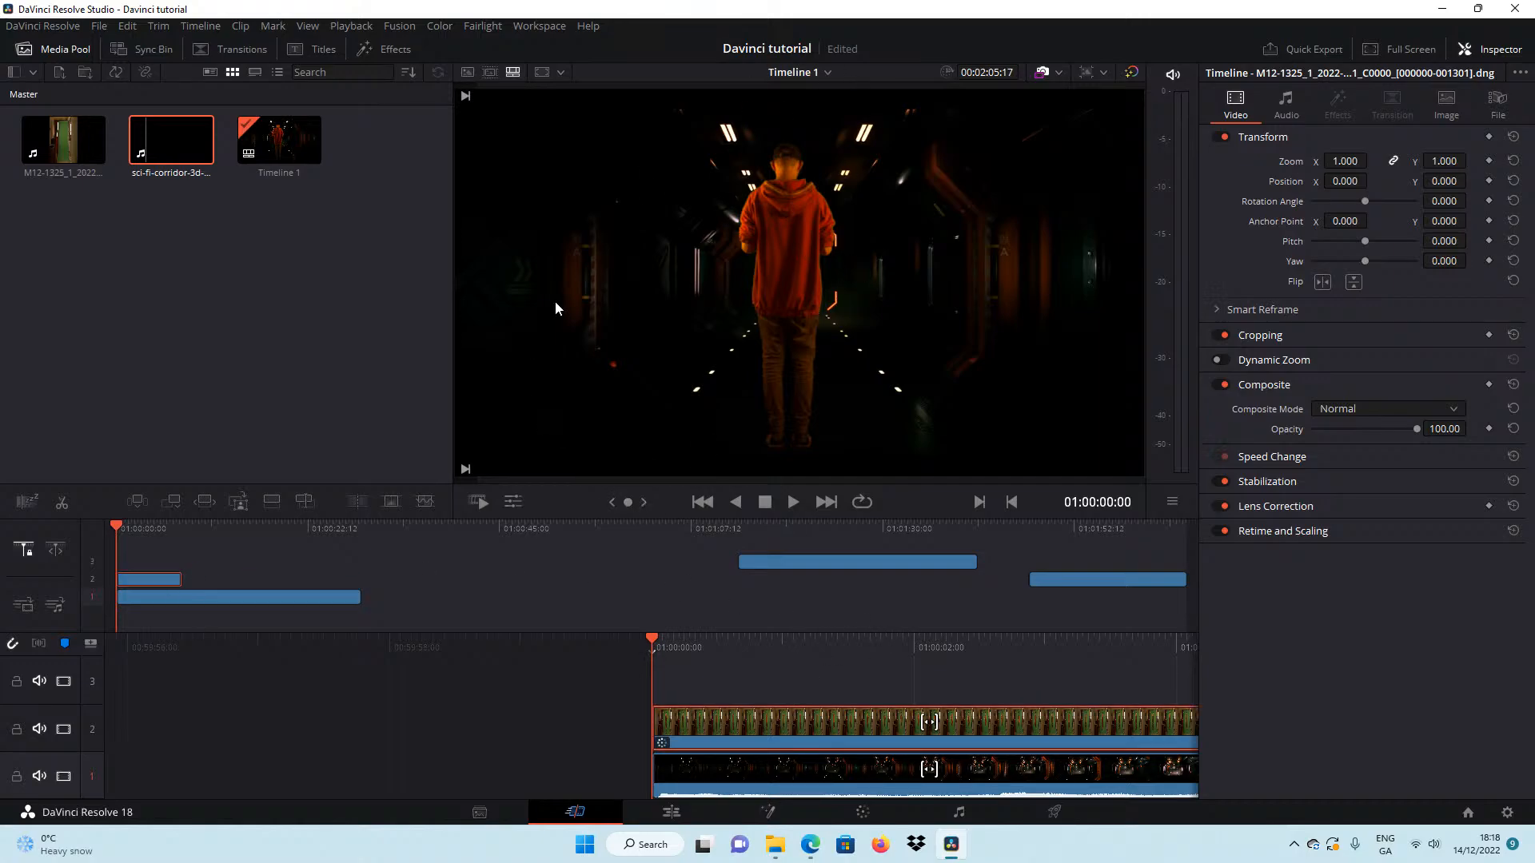
left_click(863, 812)
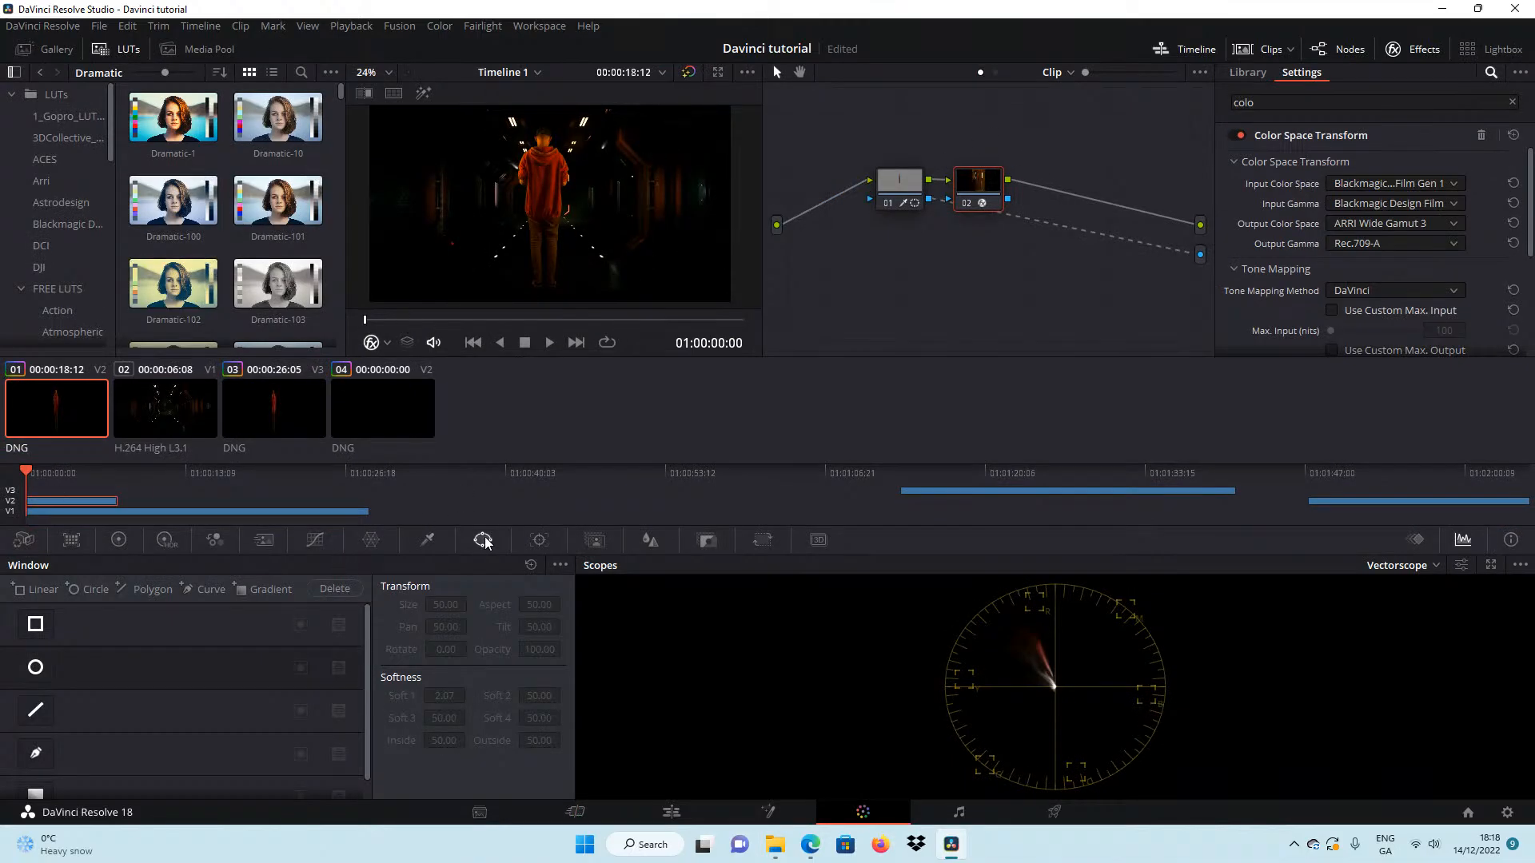
left_click(688, 814)
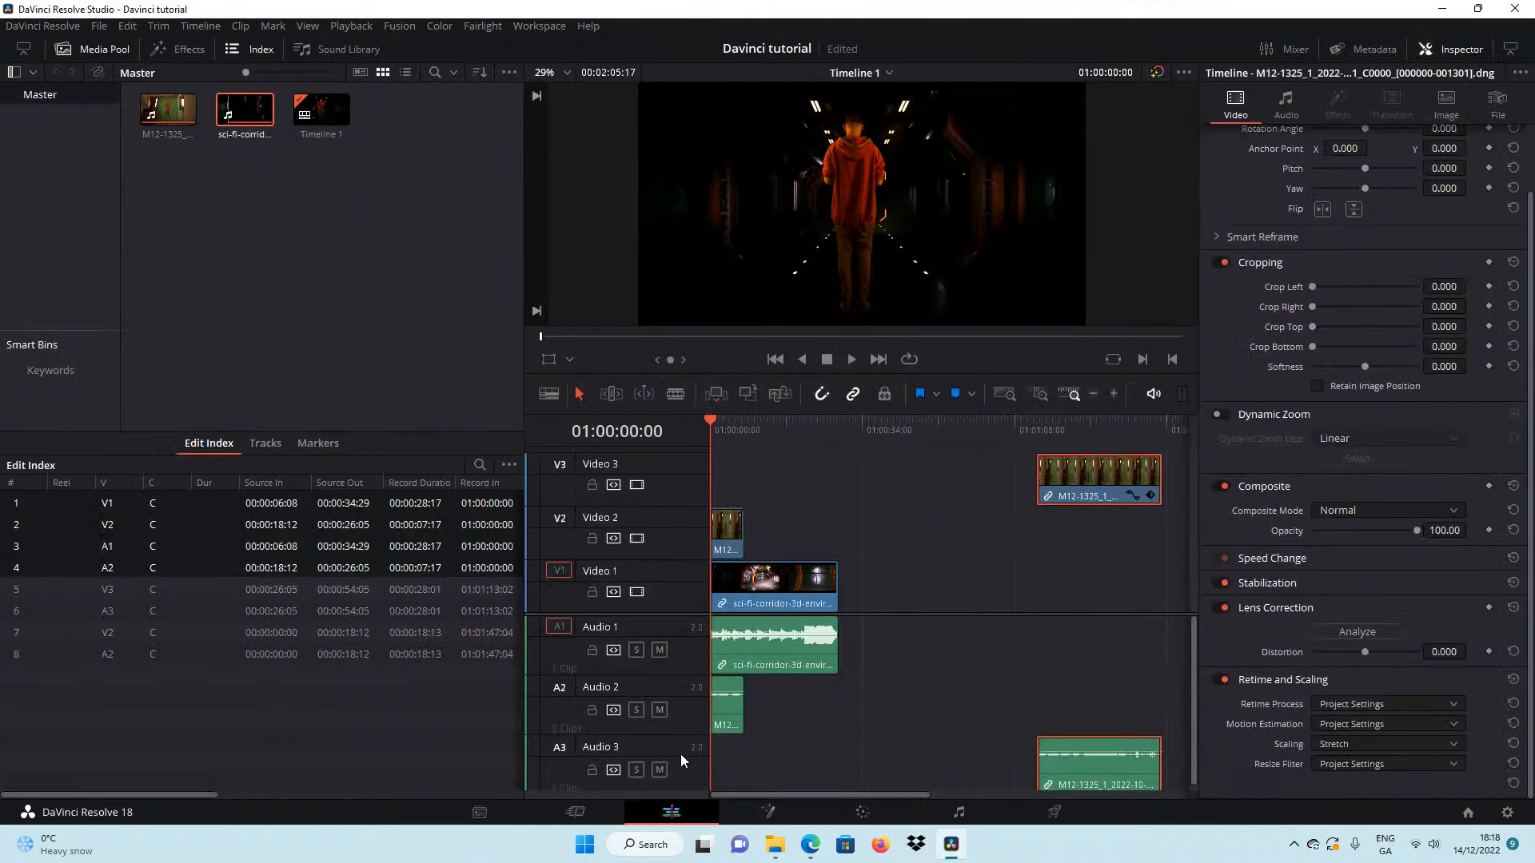
Scale the short M12-1325 clip on Video 2 down to a zoom of 0.390 and play the composite to check it.
left_click(731, 533)
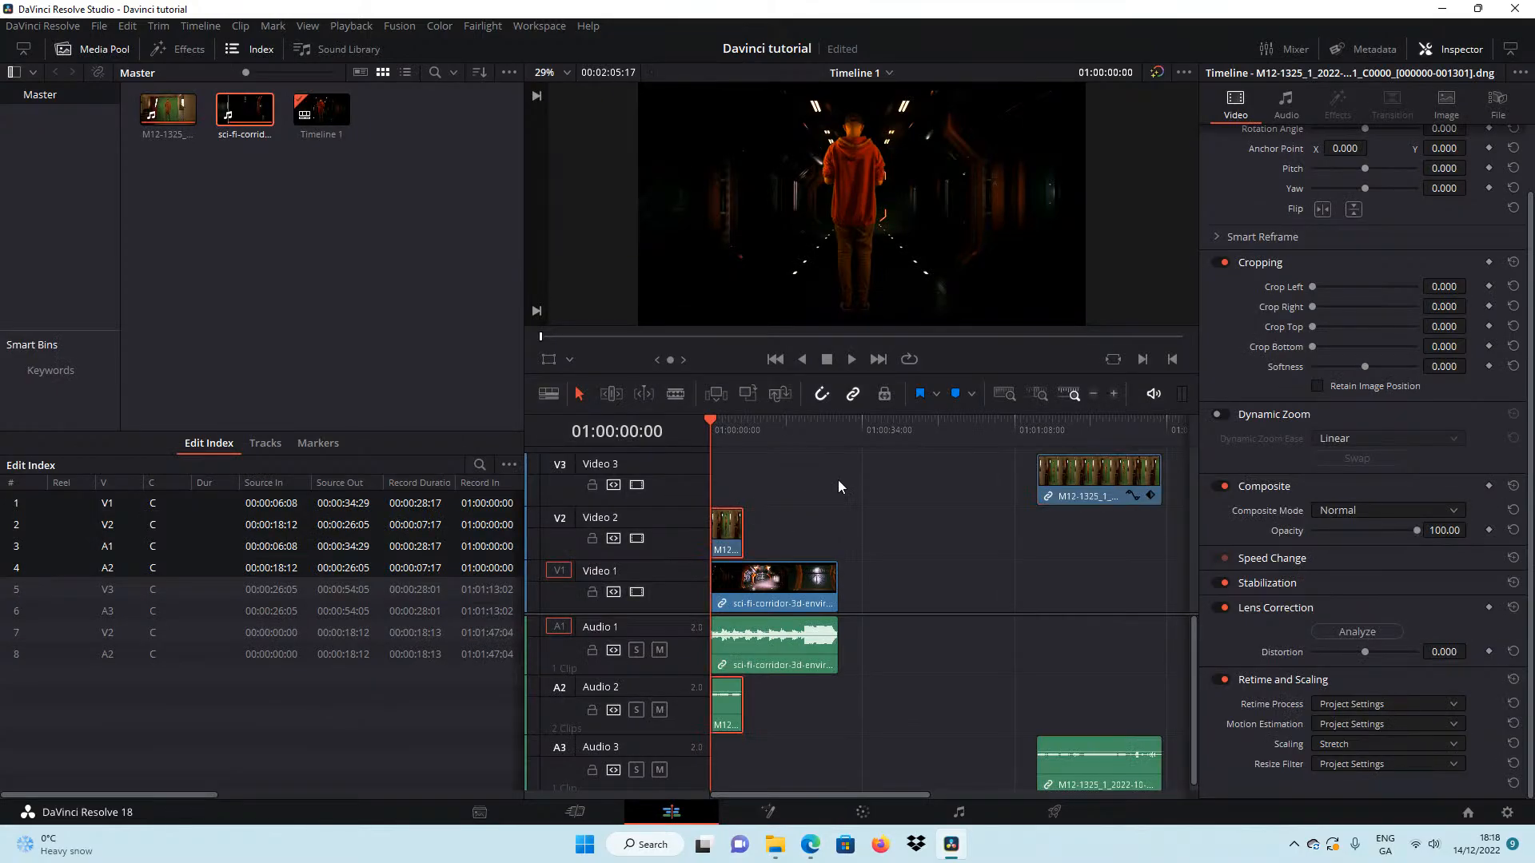
scroll(1297, 325, "up", 3)
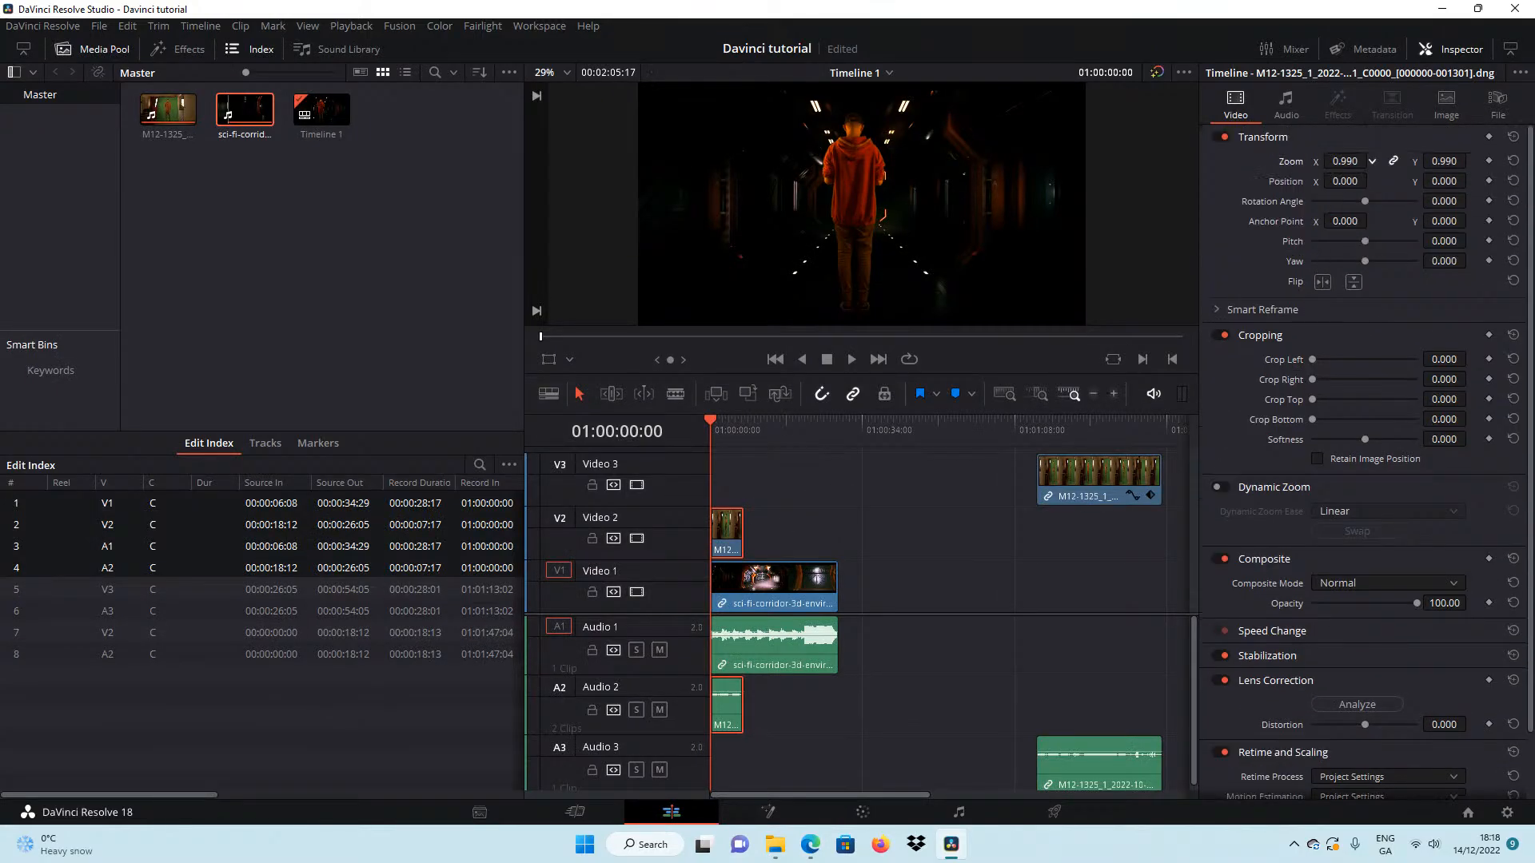
mouse_move(1344, 162)
left_mouse_down()
mouse_move(1324, 161)
mouse_move(1346, 162)
left_mouse_up()
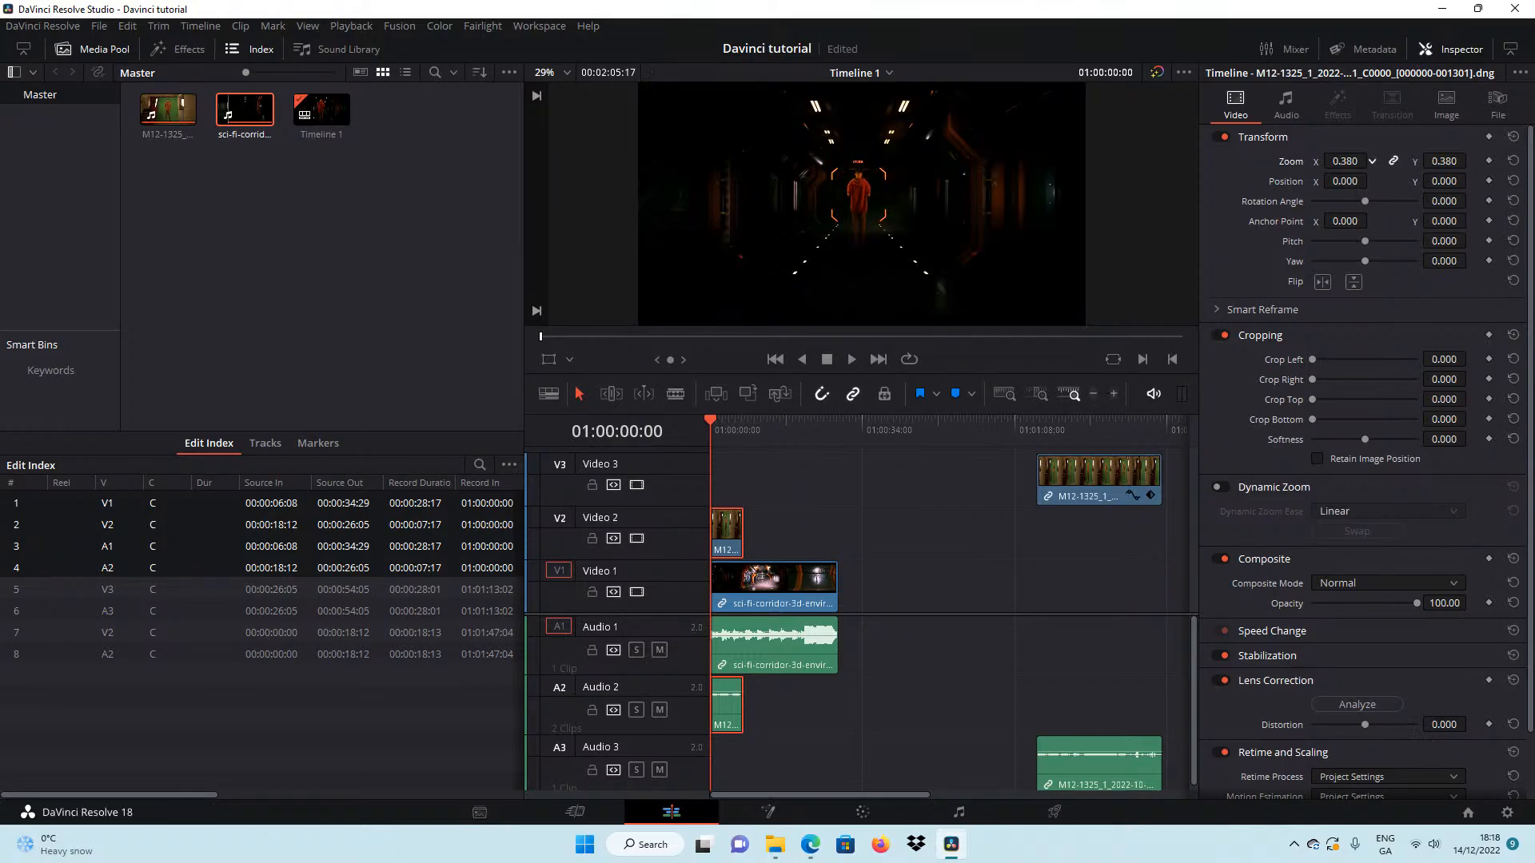
left_click(854, 360)
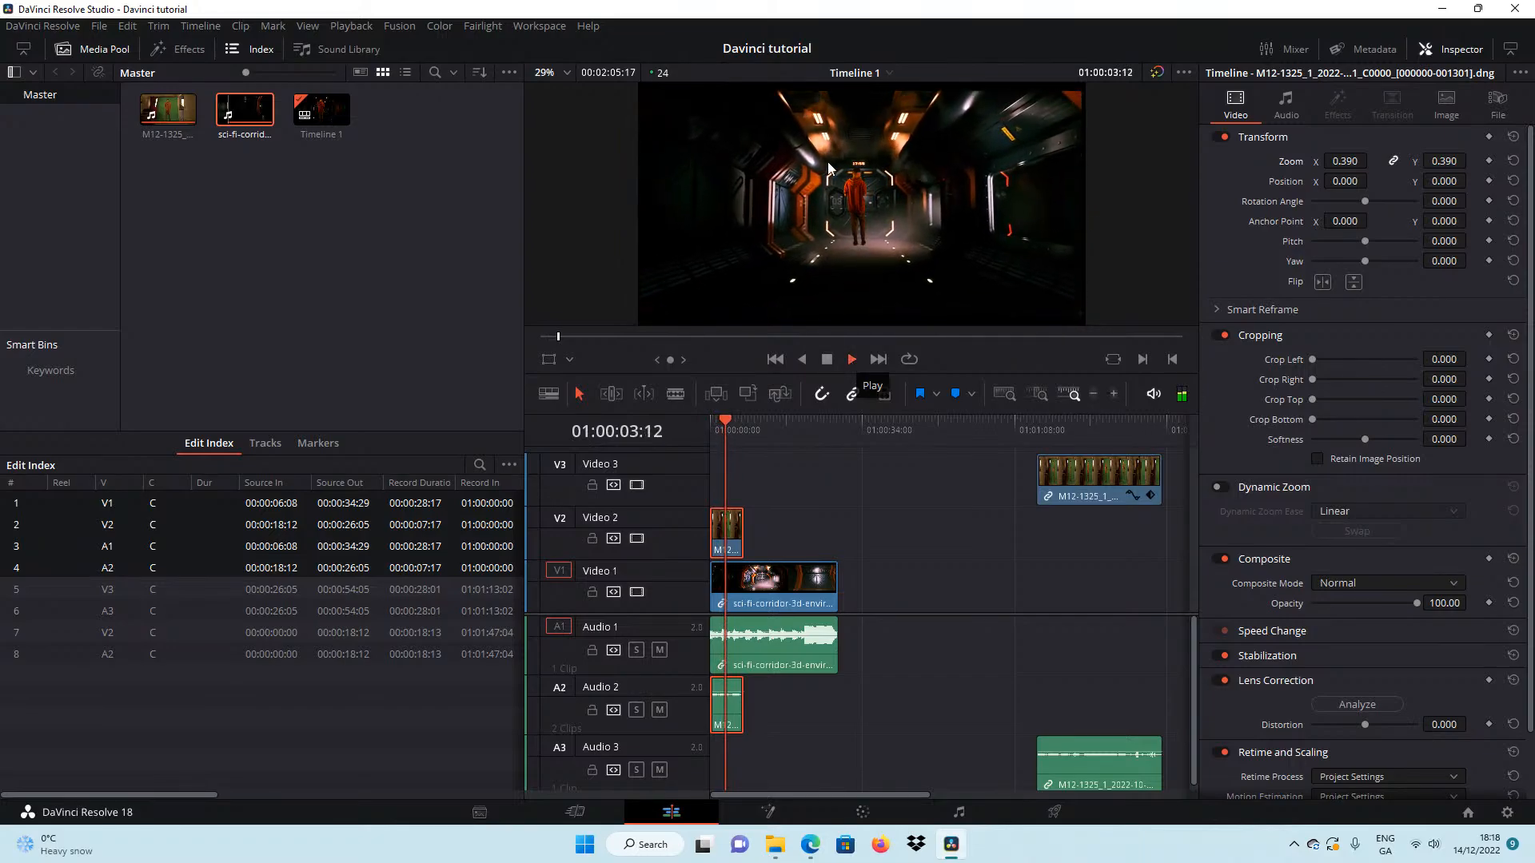
left_click(827, 360)
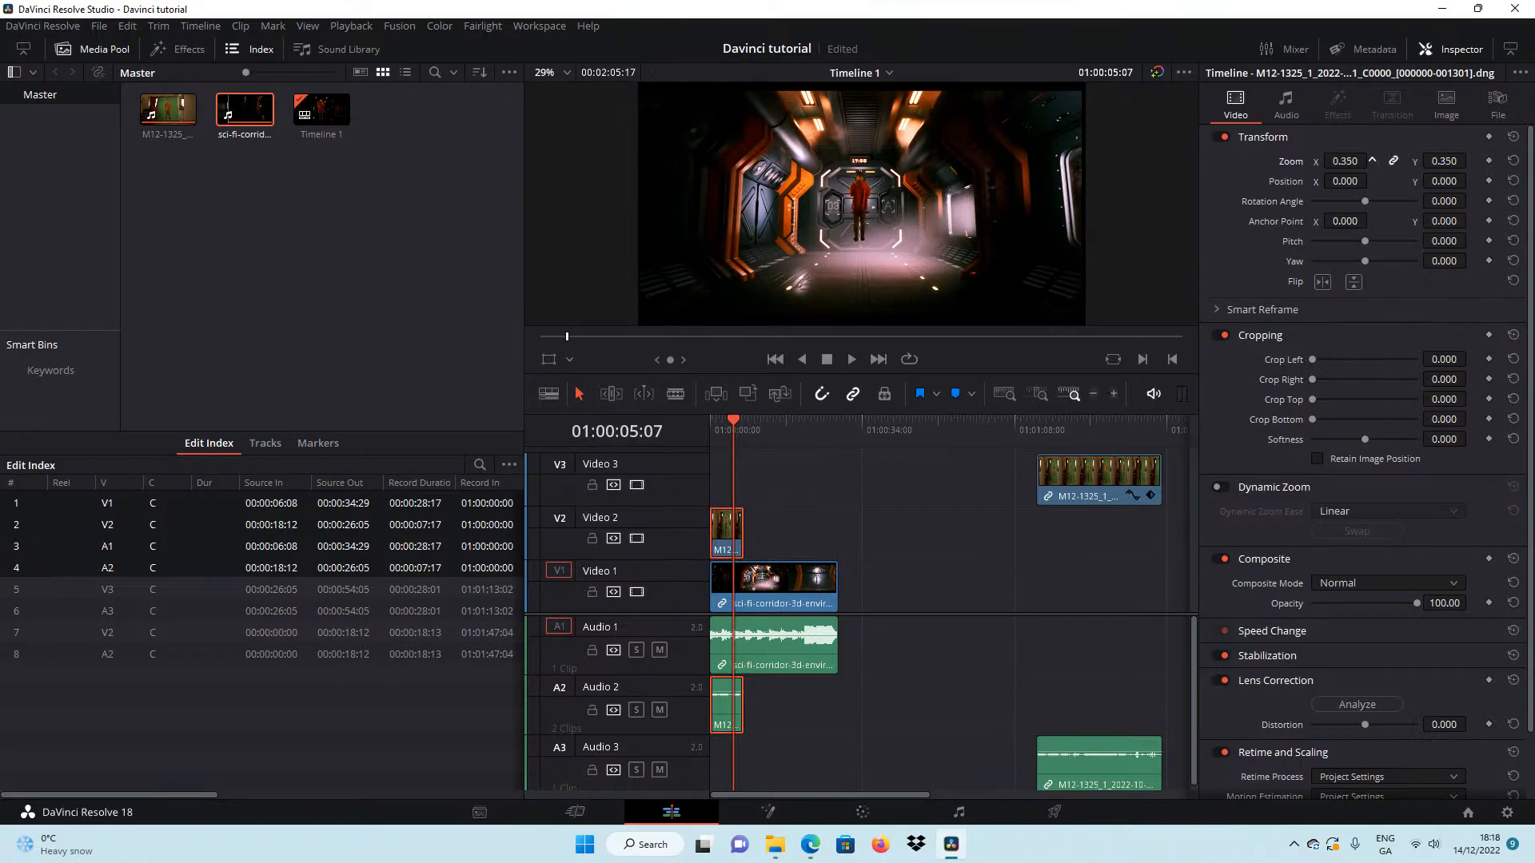
Scale the short M12-1325 clip to a zoom of 0.950 and set its position to X 0, Y -36.
left_click_drag(1345, 161, 1392, 161)
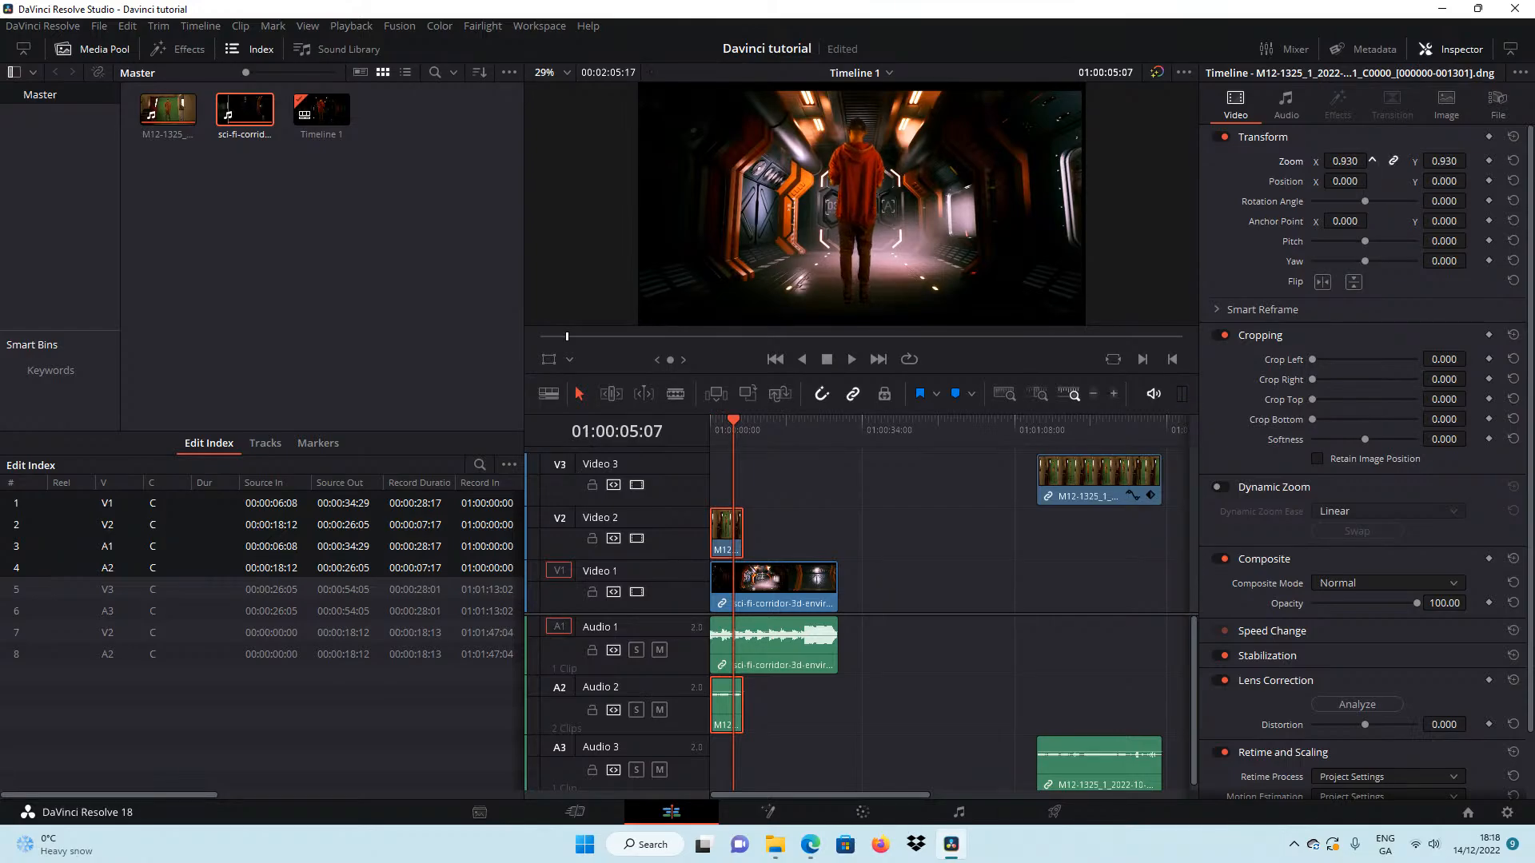
left_click_drag(1345, 161, 1352, 180)
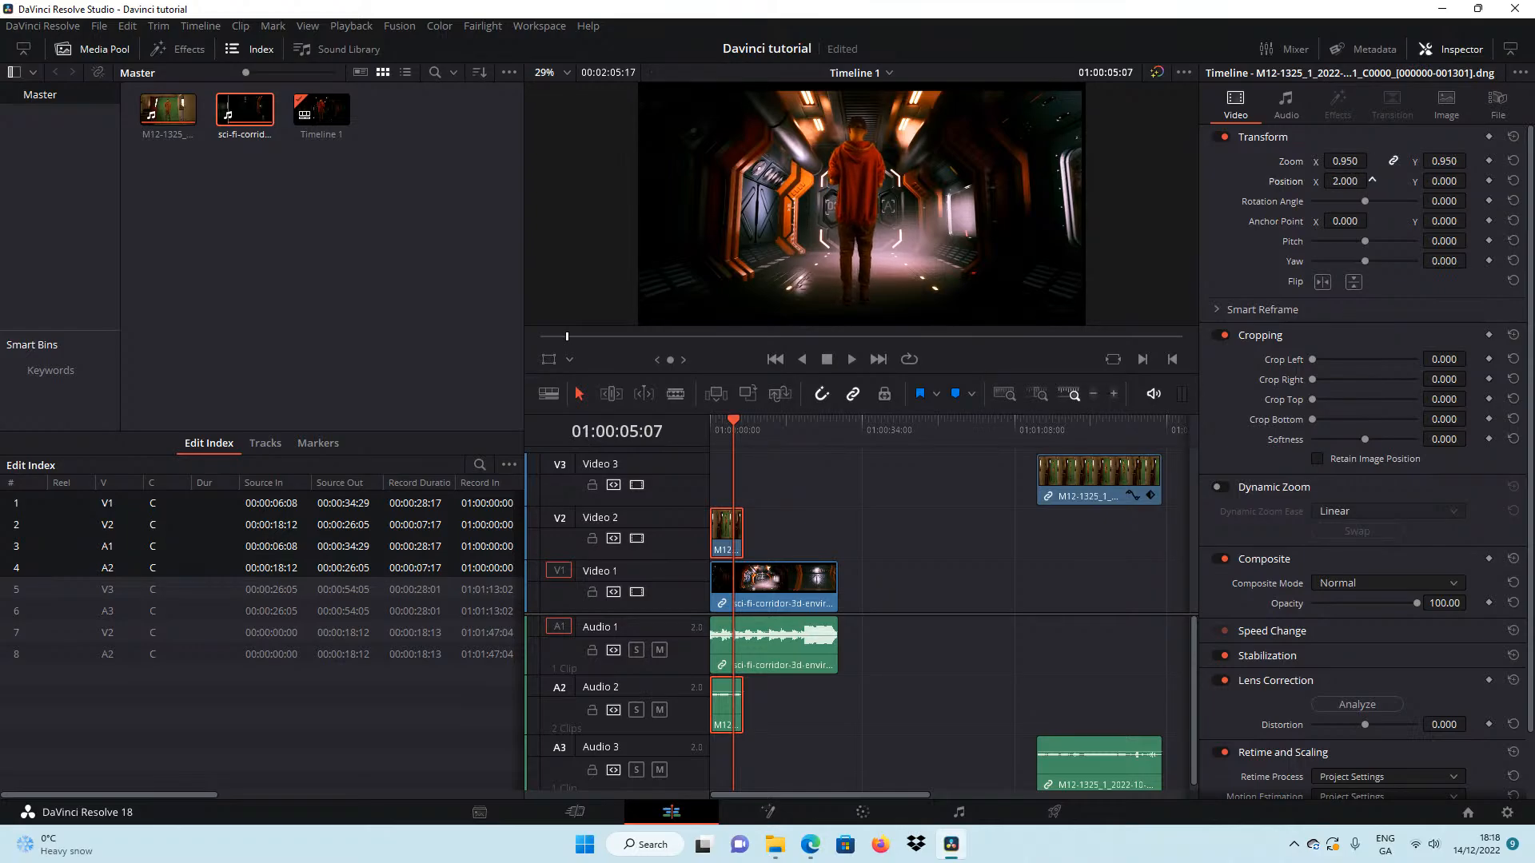
double_click(1350, 180)
type("0")
key("Return")
left_click_drag(1444, 181, 1464, 181)
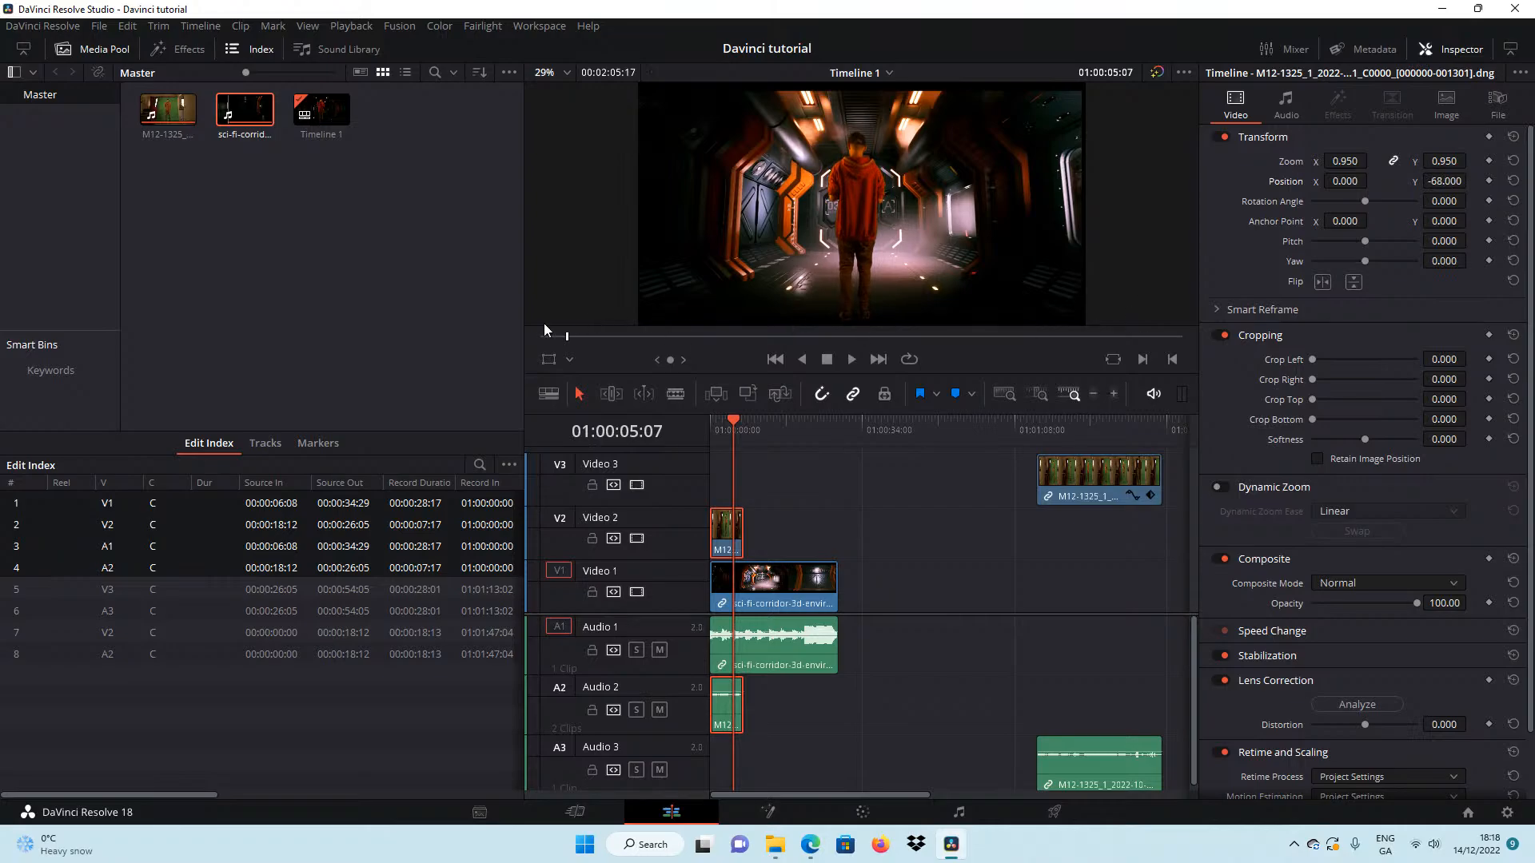
Play the composite from the timeline start to check the man's new scale and position.
left_click_drag(548, 335, 553, 340)
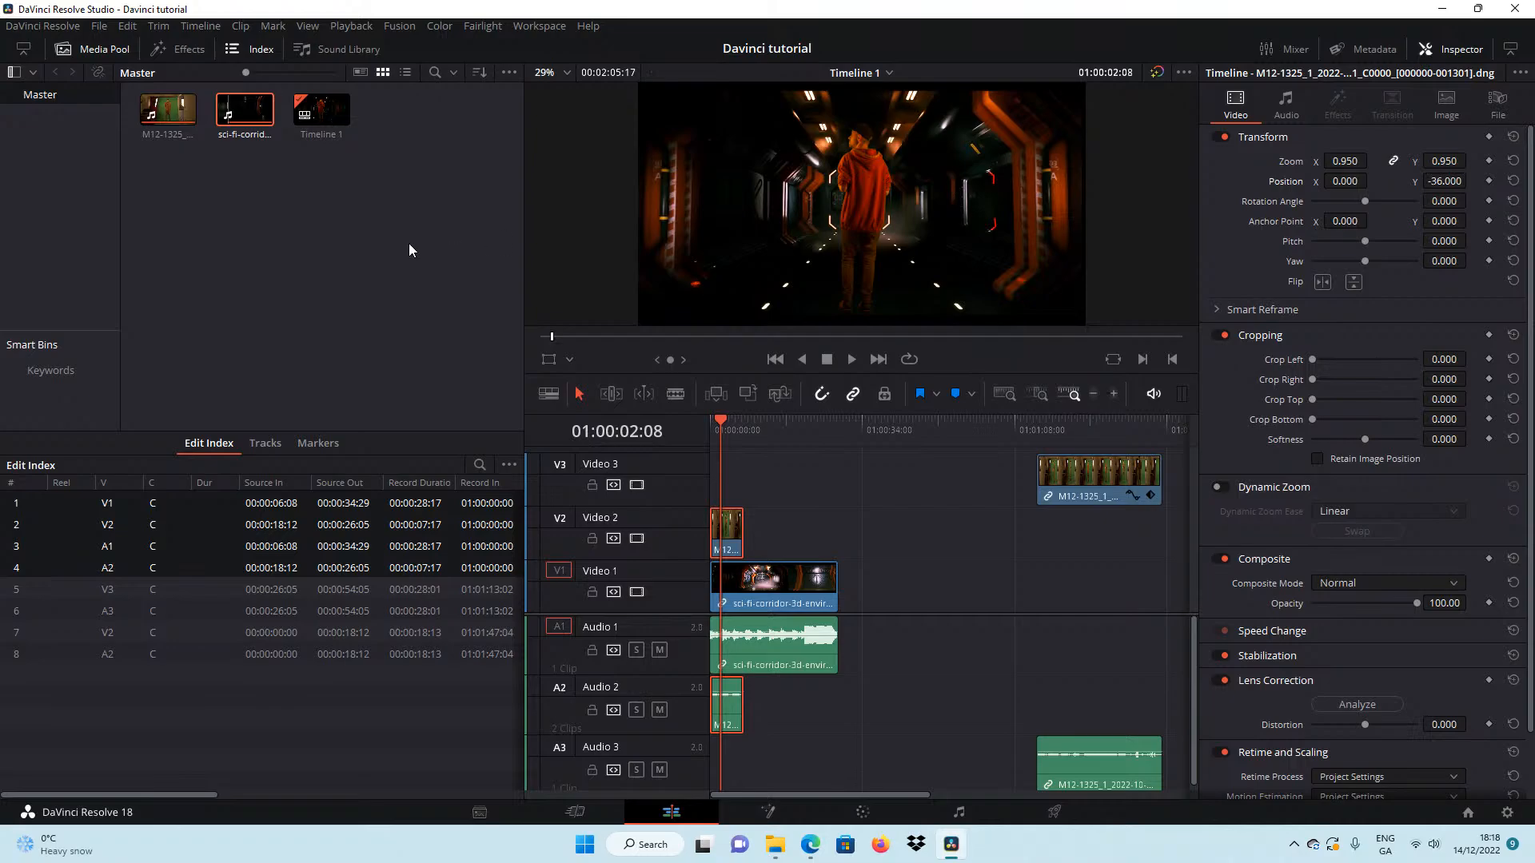
left_click(774, 361)
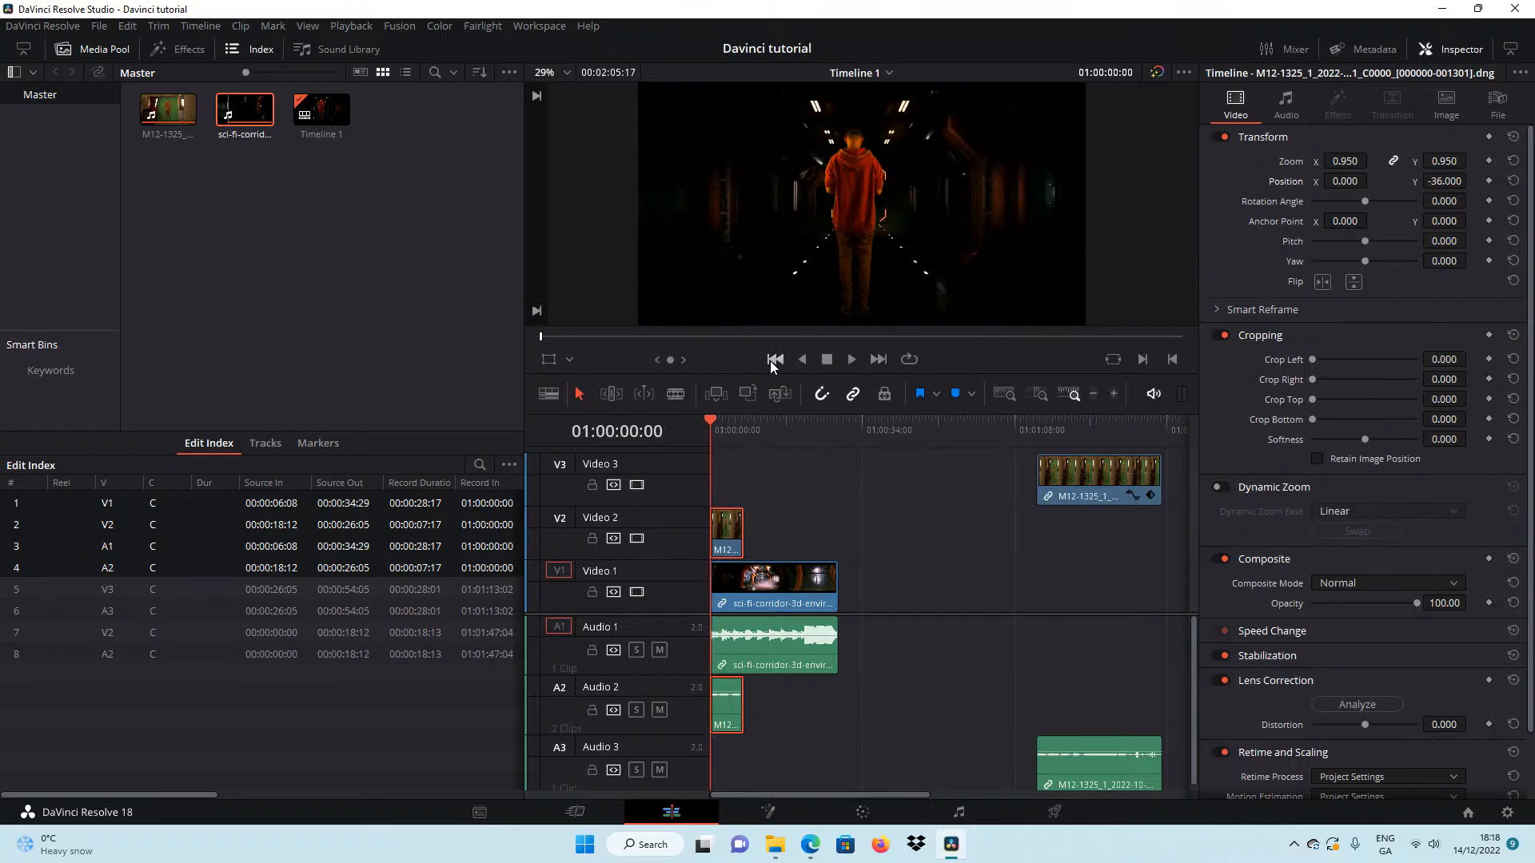
left_click(851, 360)
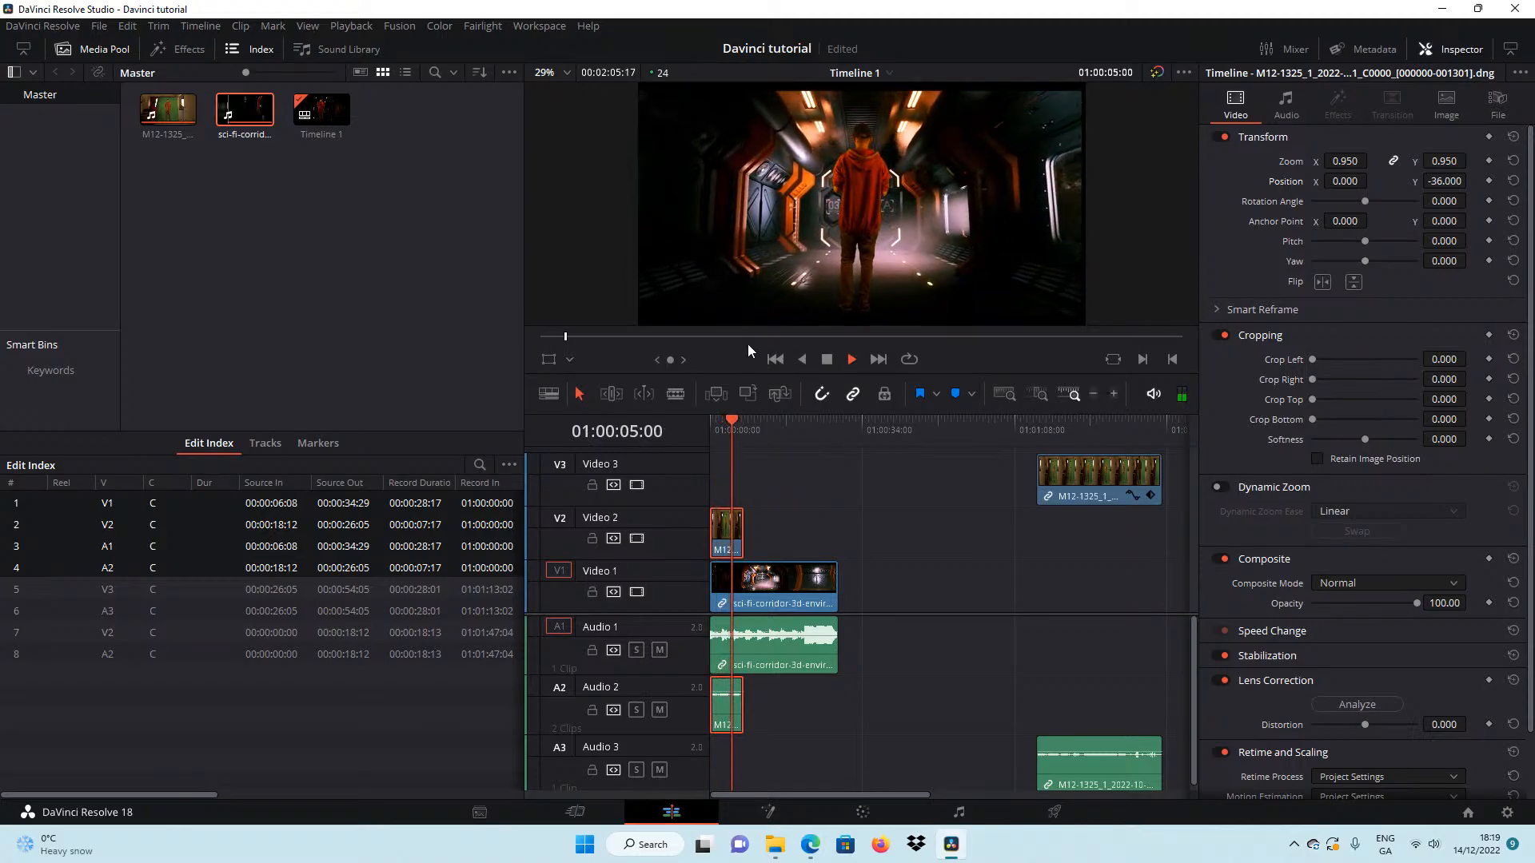
left_click(827, 360)
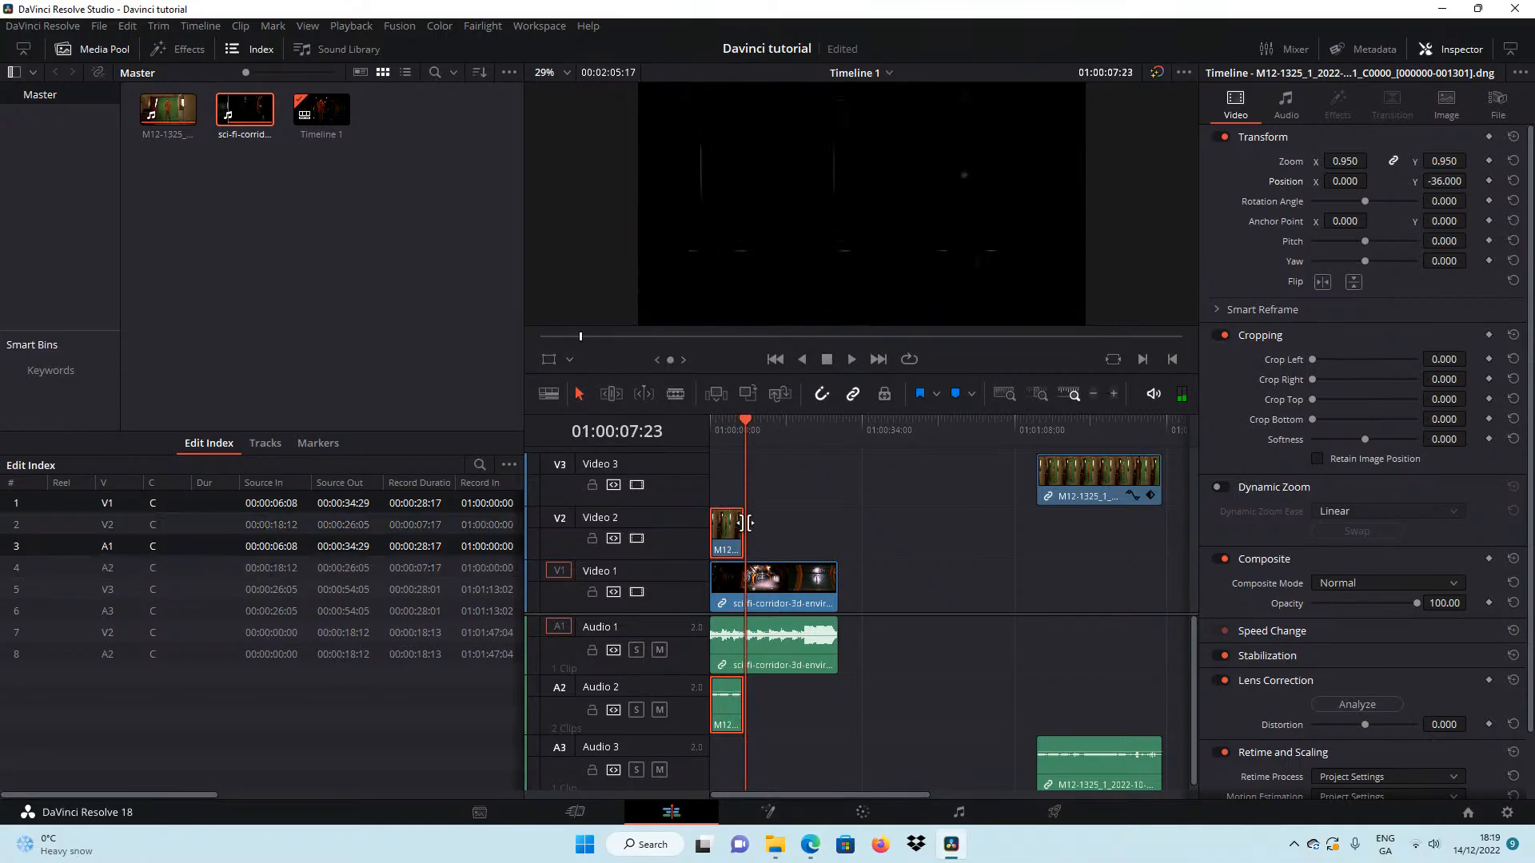
Check the end of the short M12-1325 clip at 01:00:07:17 and replay the composite from the start past that point.
left_click(743, 422)
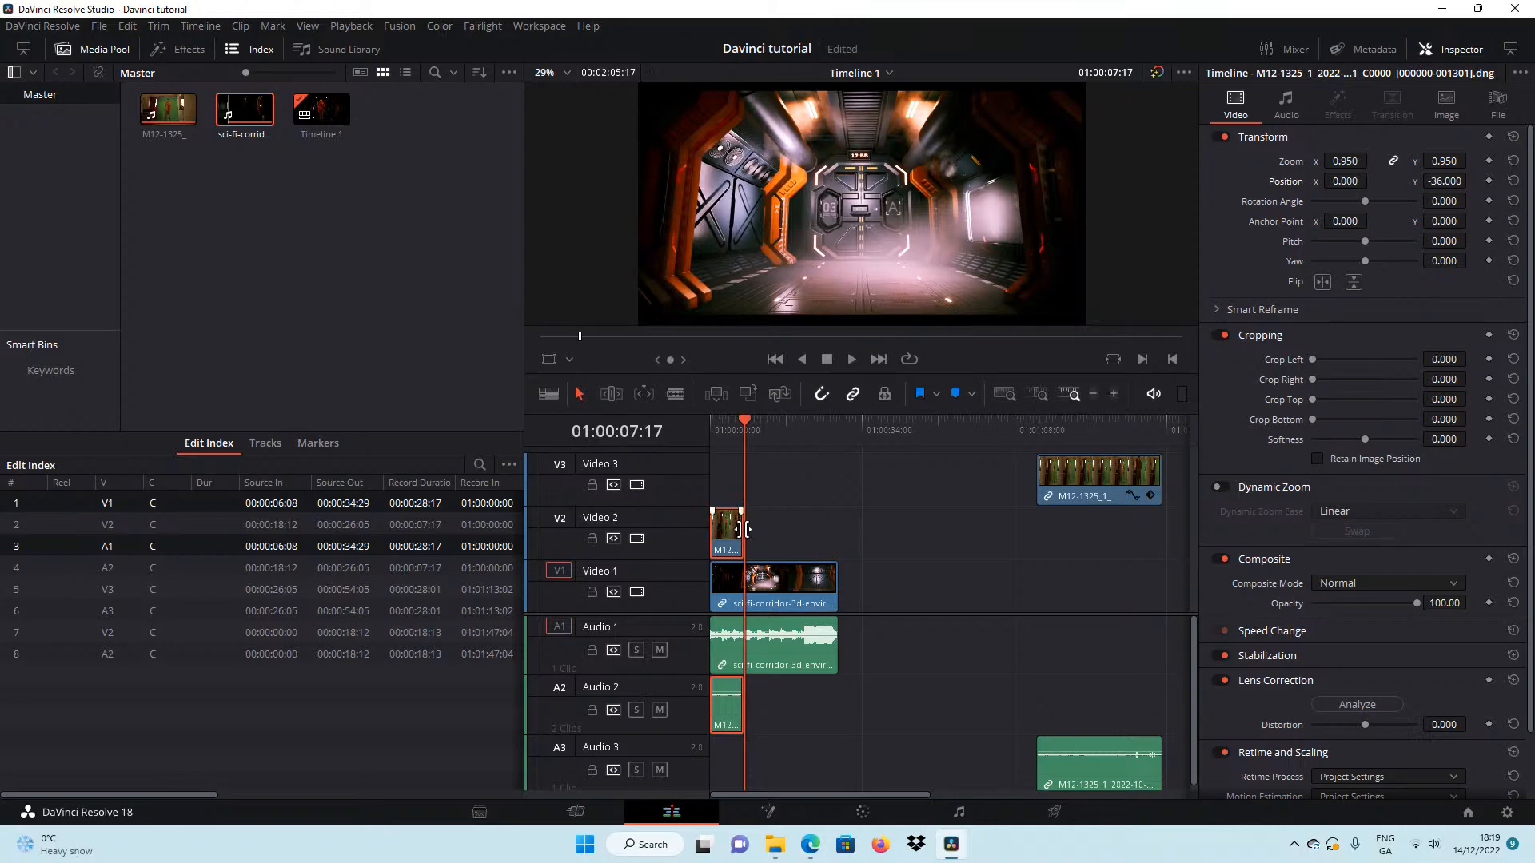
left_click_drag(740, 521, 753, 535)
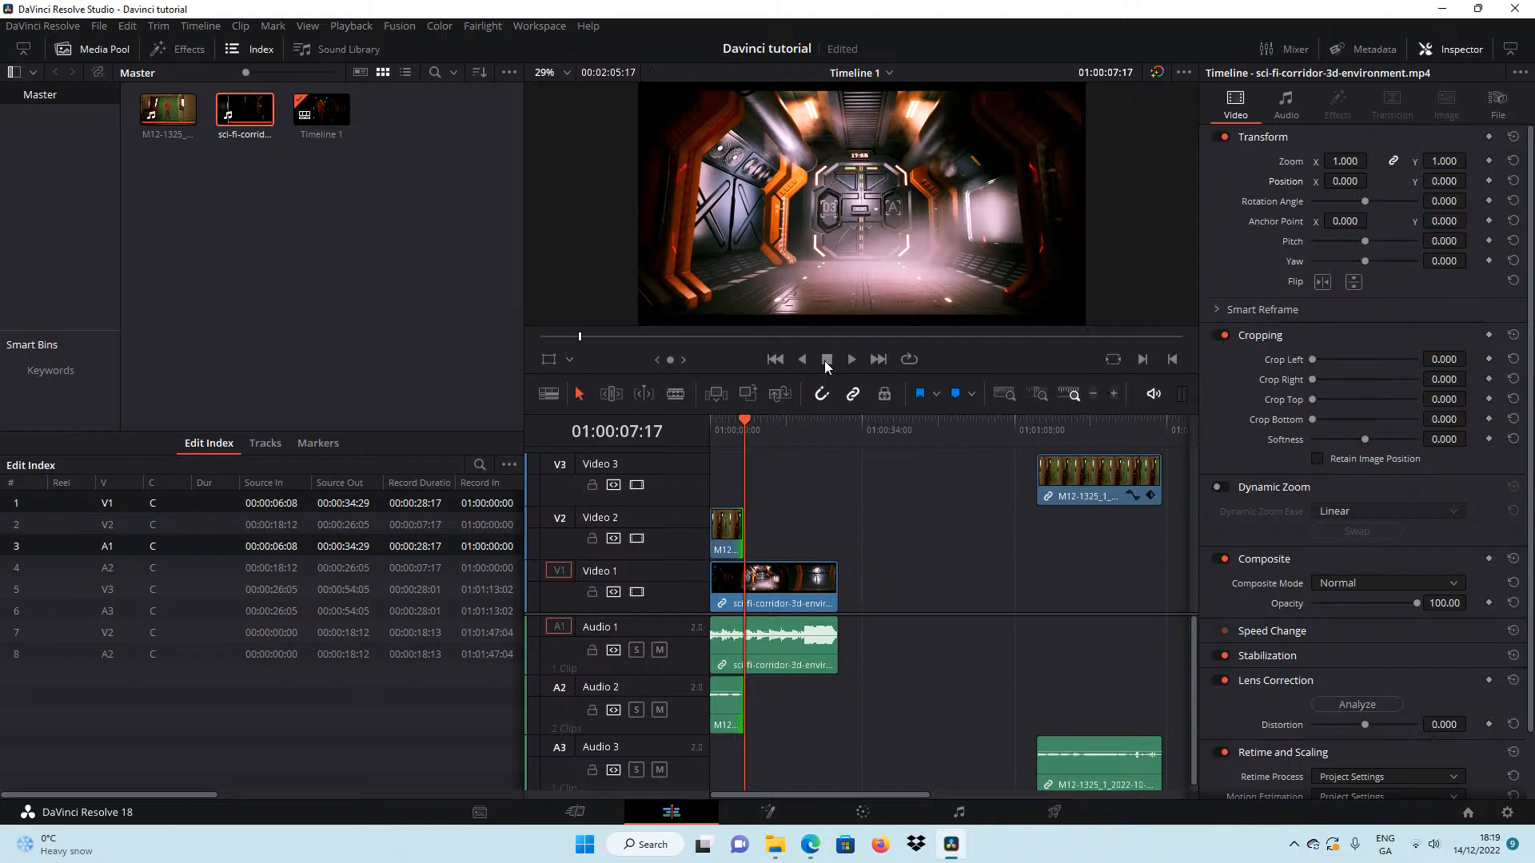
left_click(775, 359)
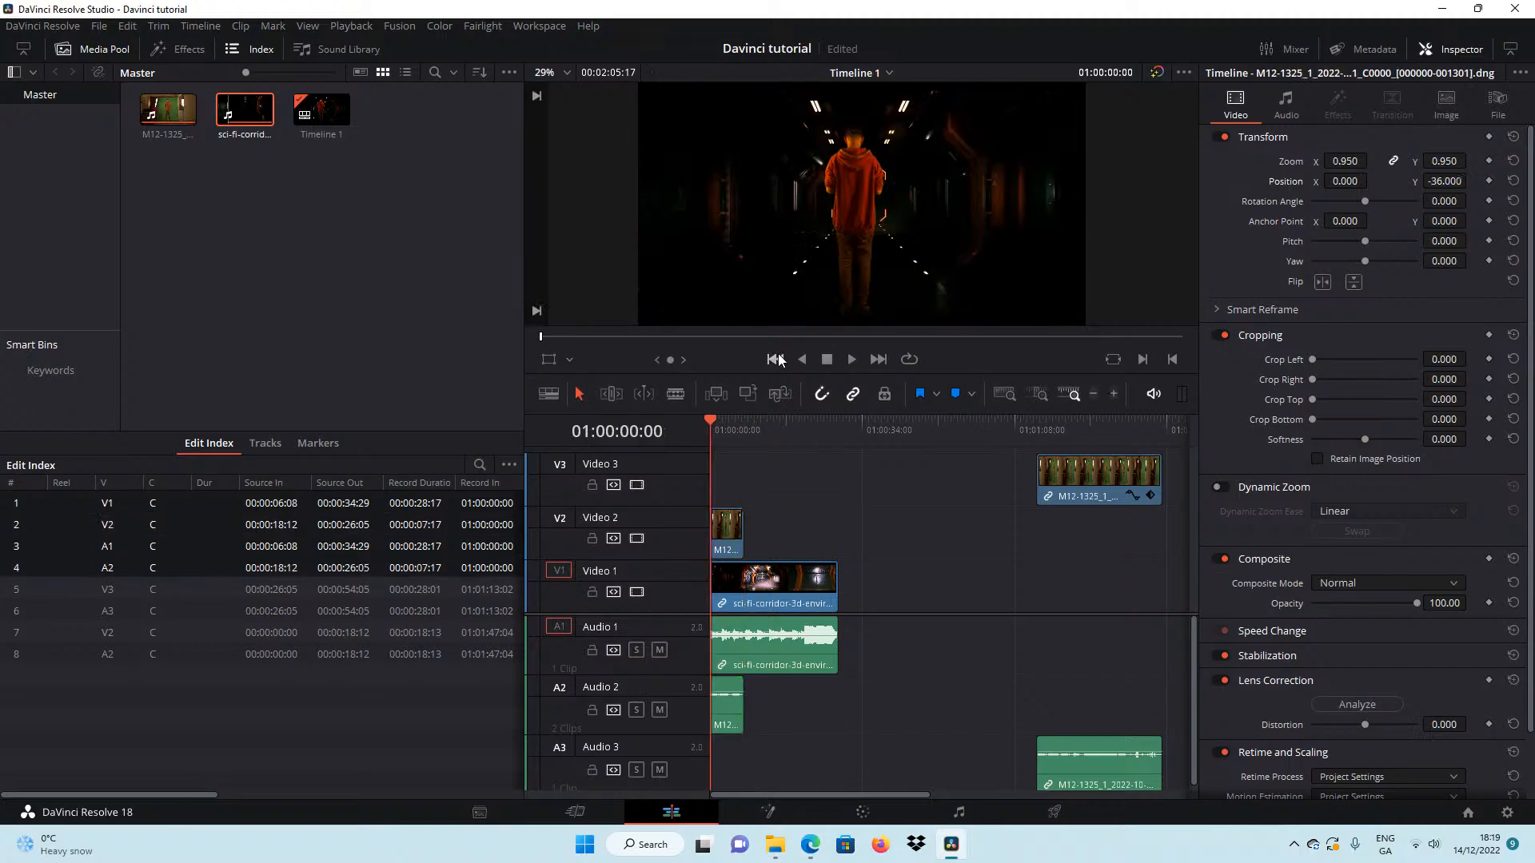
left_click(848, 360)
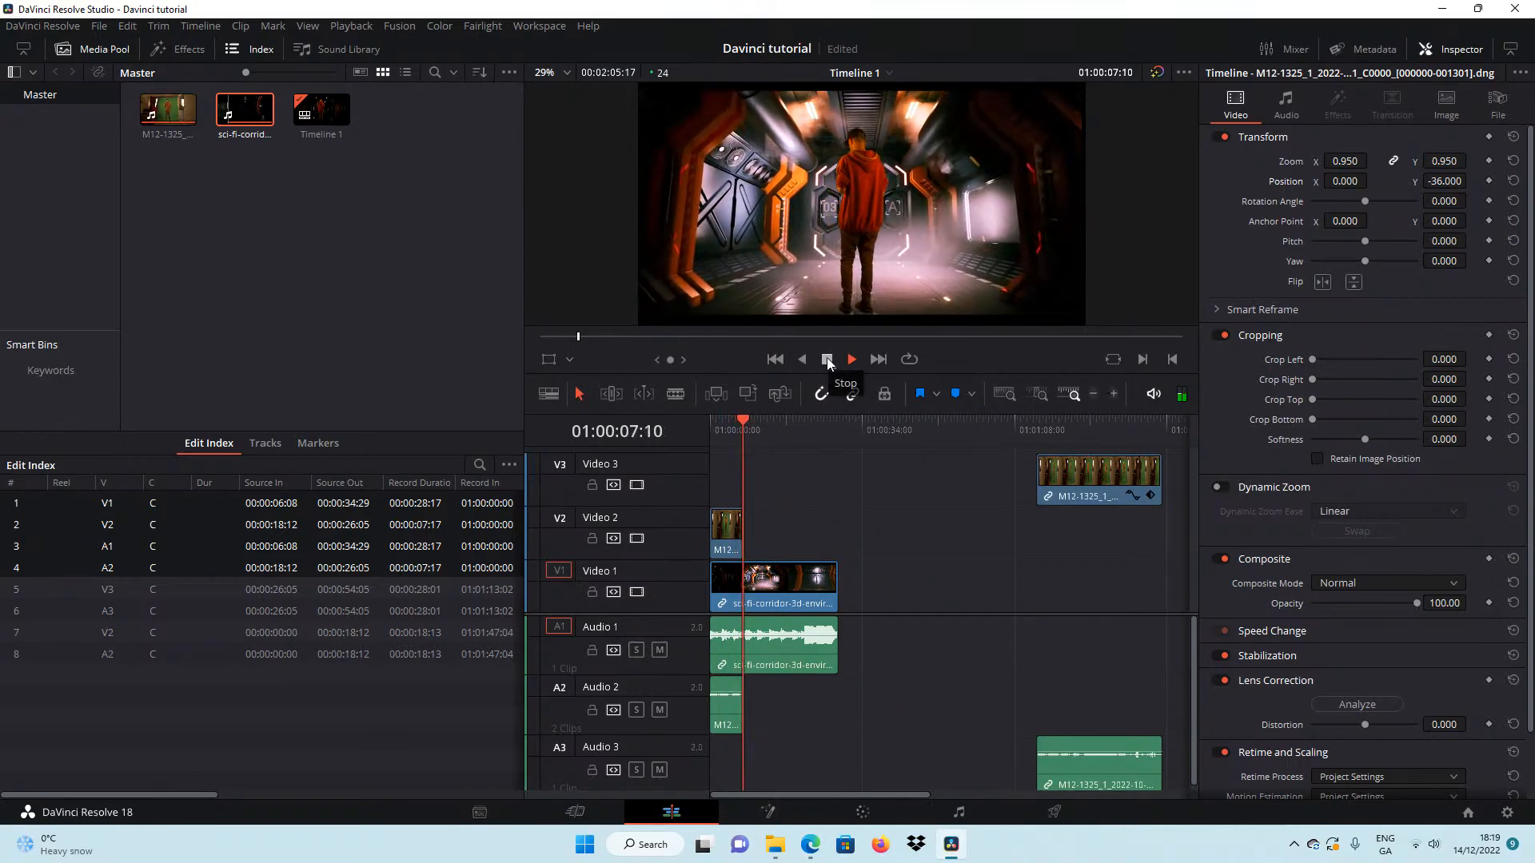
left_click(827, 359)
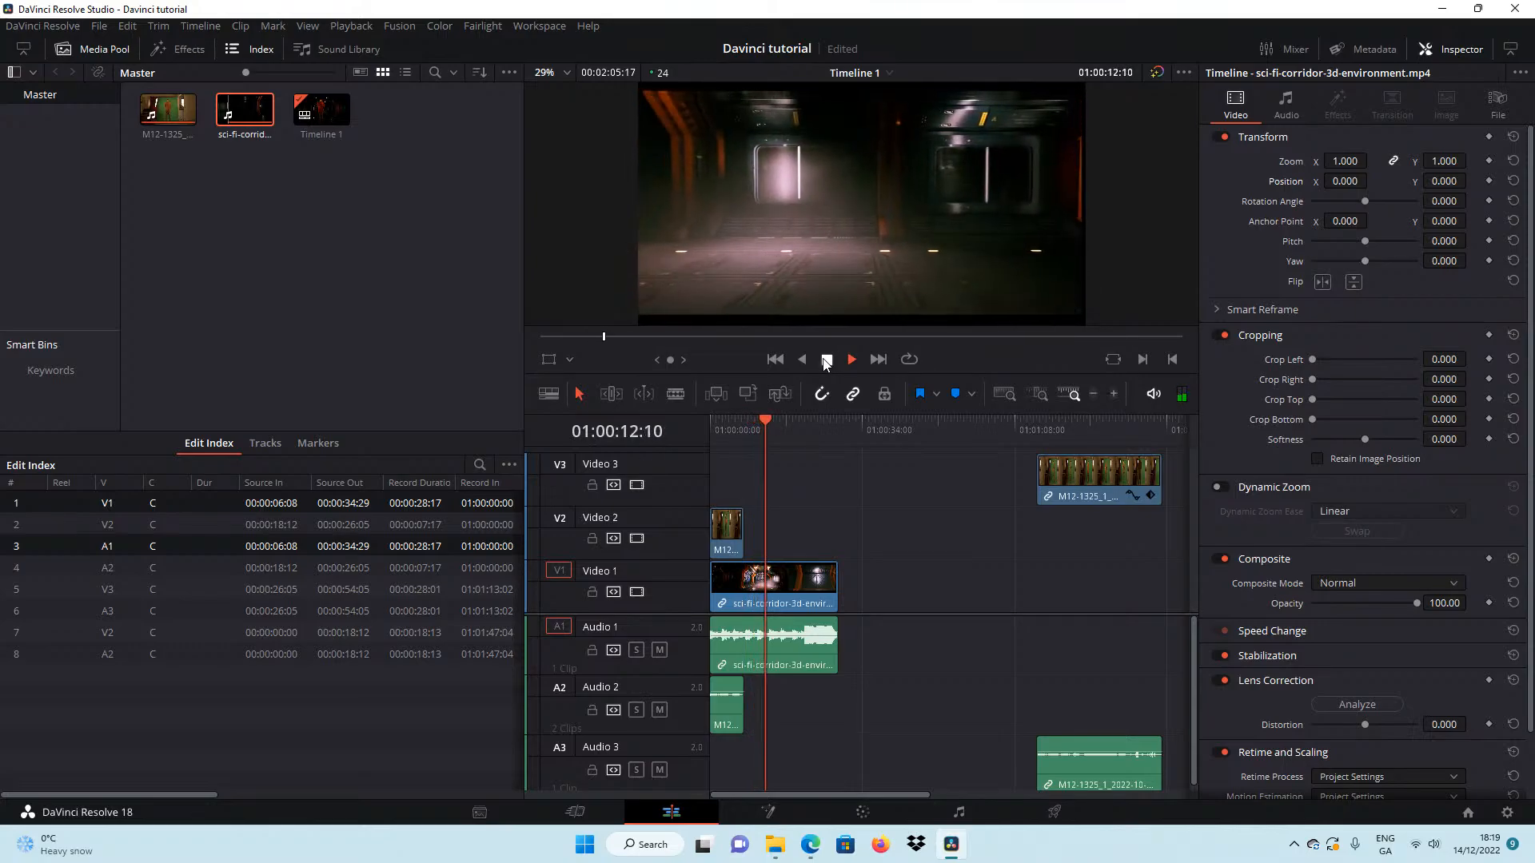
left_click(825, 361)
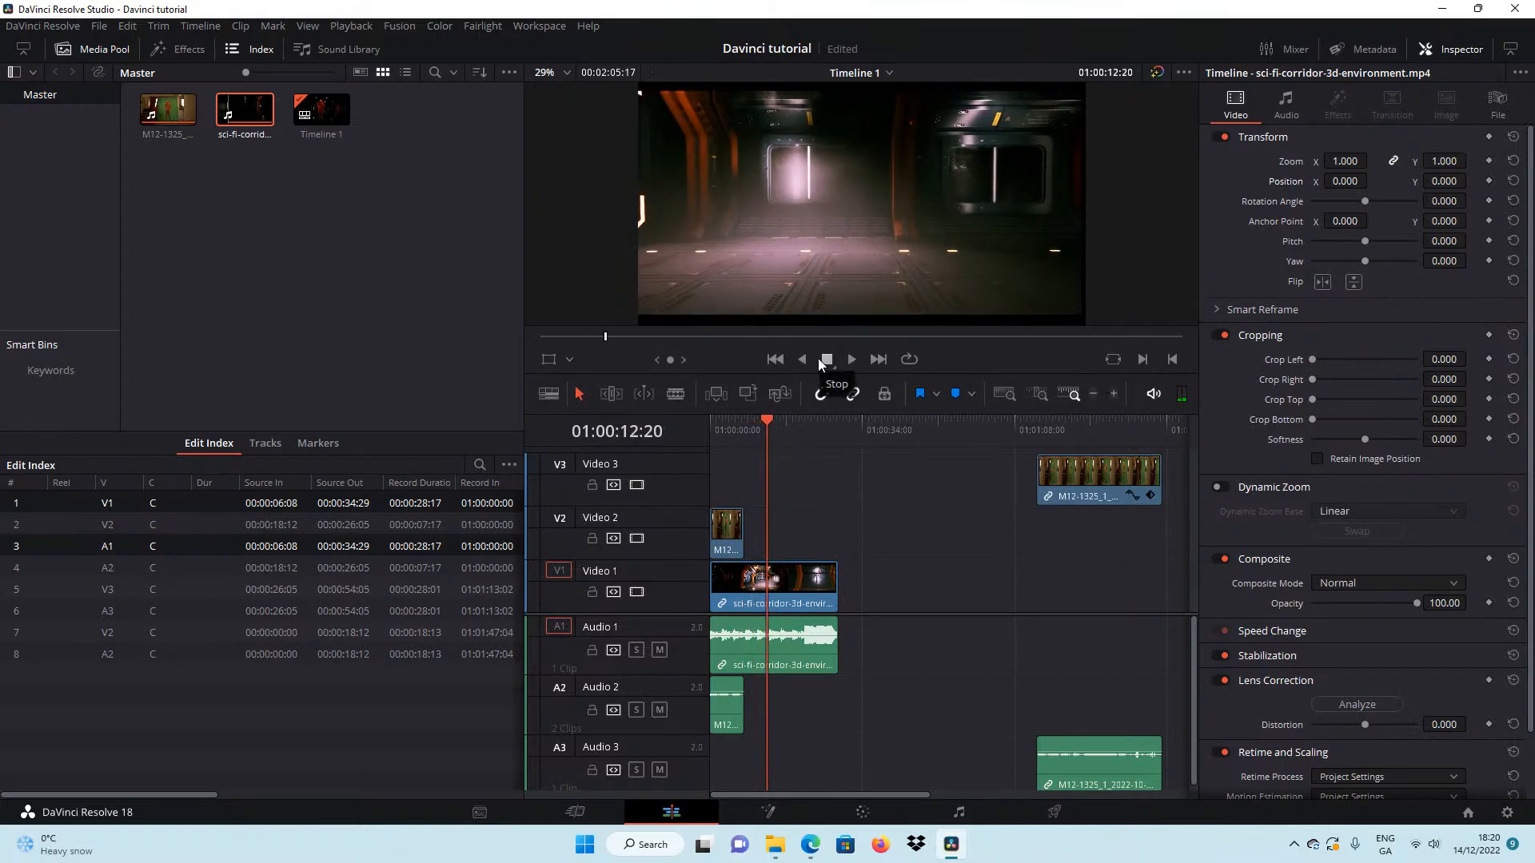
Split the M12-1325 clip on Video 3 at 01:01:16:15 and delete the part before the cut.
mouse_move(1059, 434)
left_mouse_down()
mouse_move(1046, 418)
mouse_move(1068, 423)
mouse_move(1054, 426)
left_mouse_up()
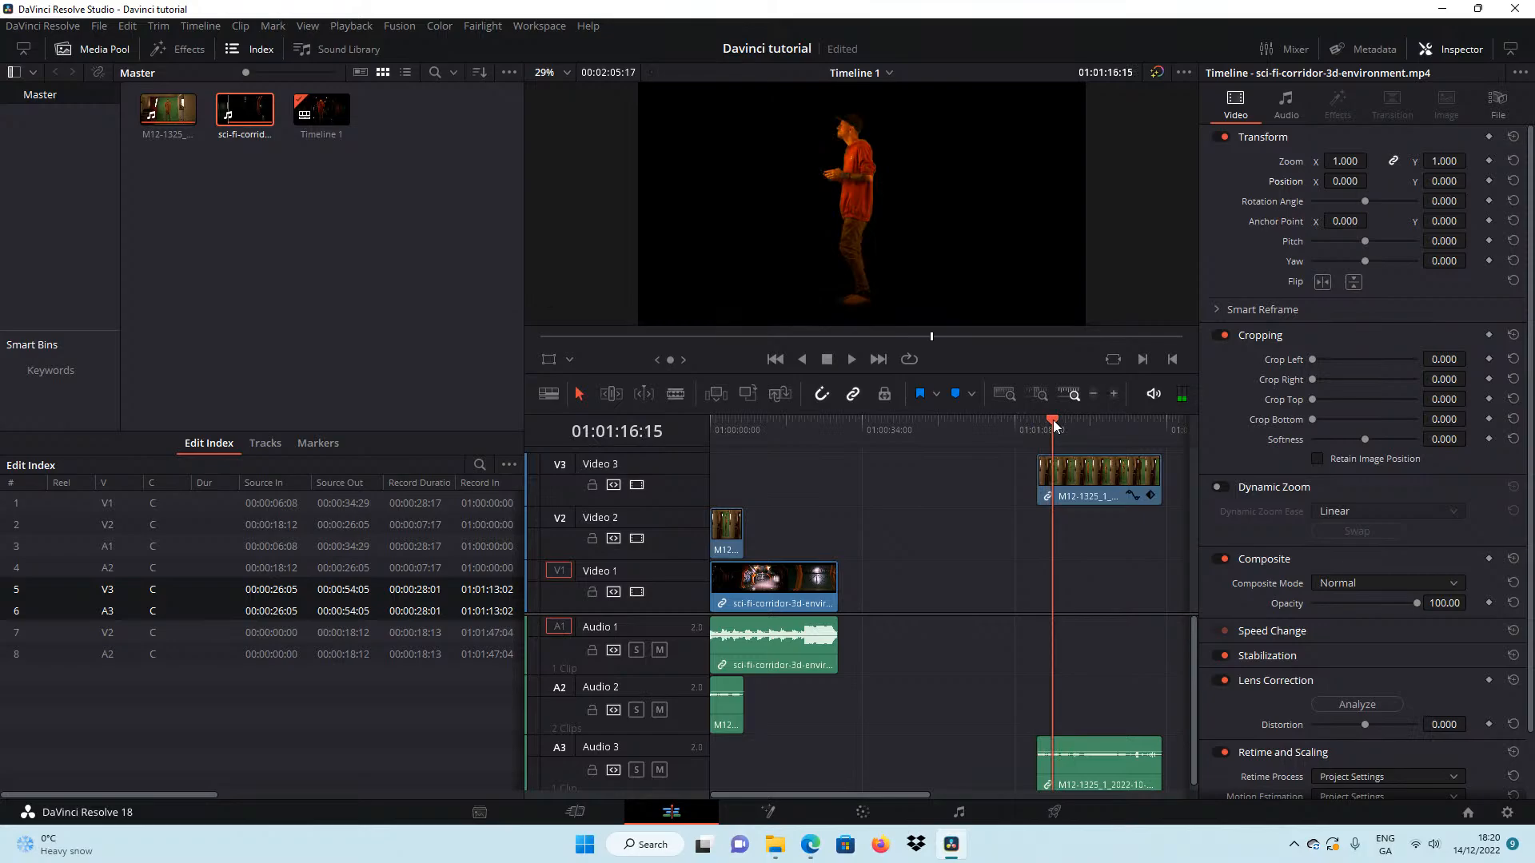
left_click(675, 394)
left_click(1045, 471)
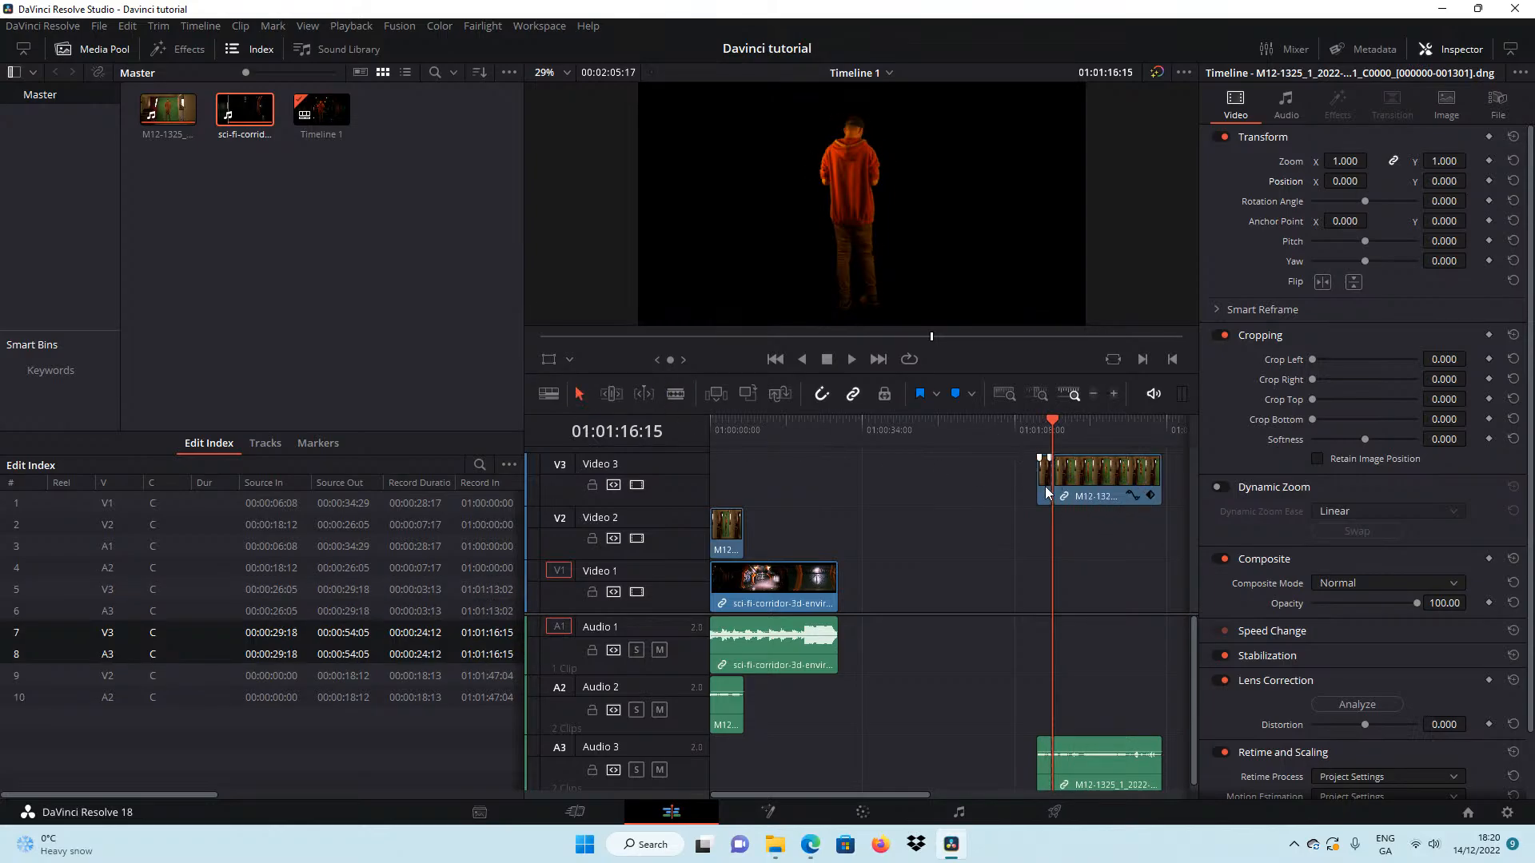
left_click(1044, 487)
key("Delete")
Move the remaining M12-1325 clip with its audio to Video 2, directly after the short clip, and place the playhead at 01:00:07:17.
left_click_drag(1088, 483, 783, 519)
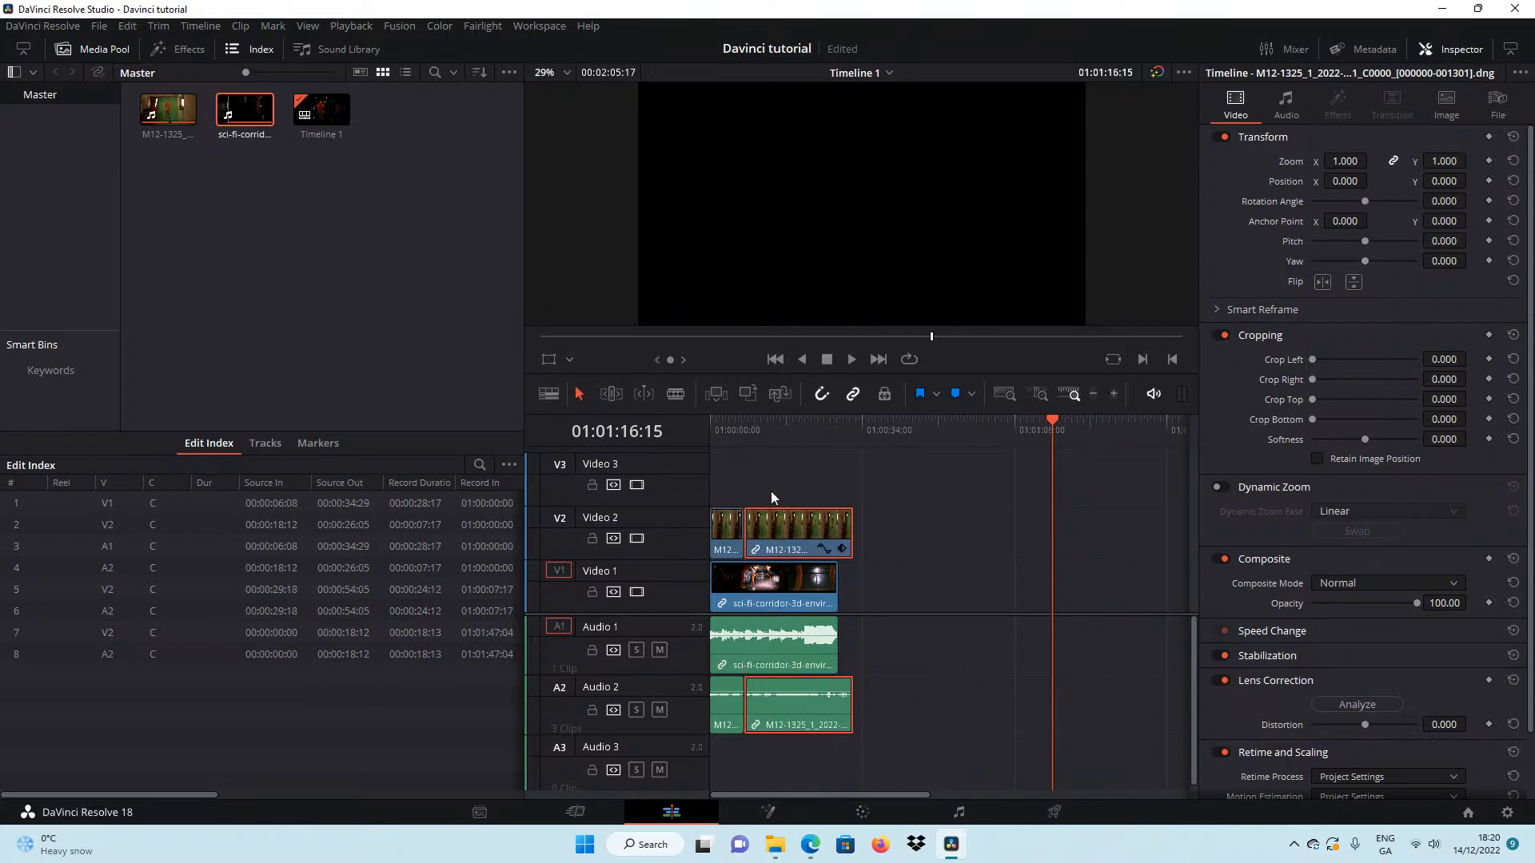
left_click(744, 424)
Add a Dip To Color Dissolve video transition between the two M12-1325 clips on Video 2.
left_click(183, 51)
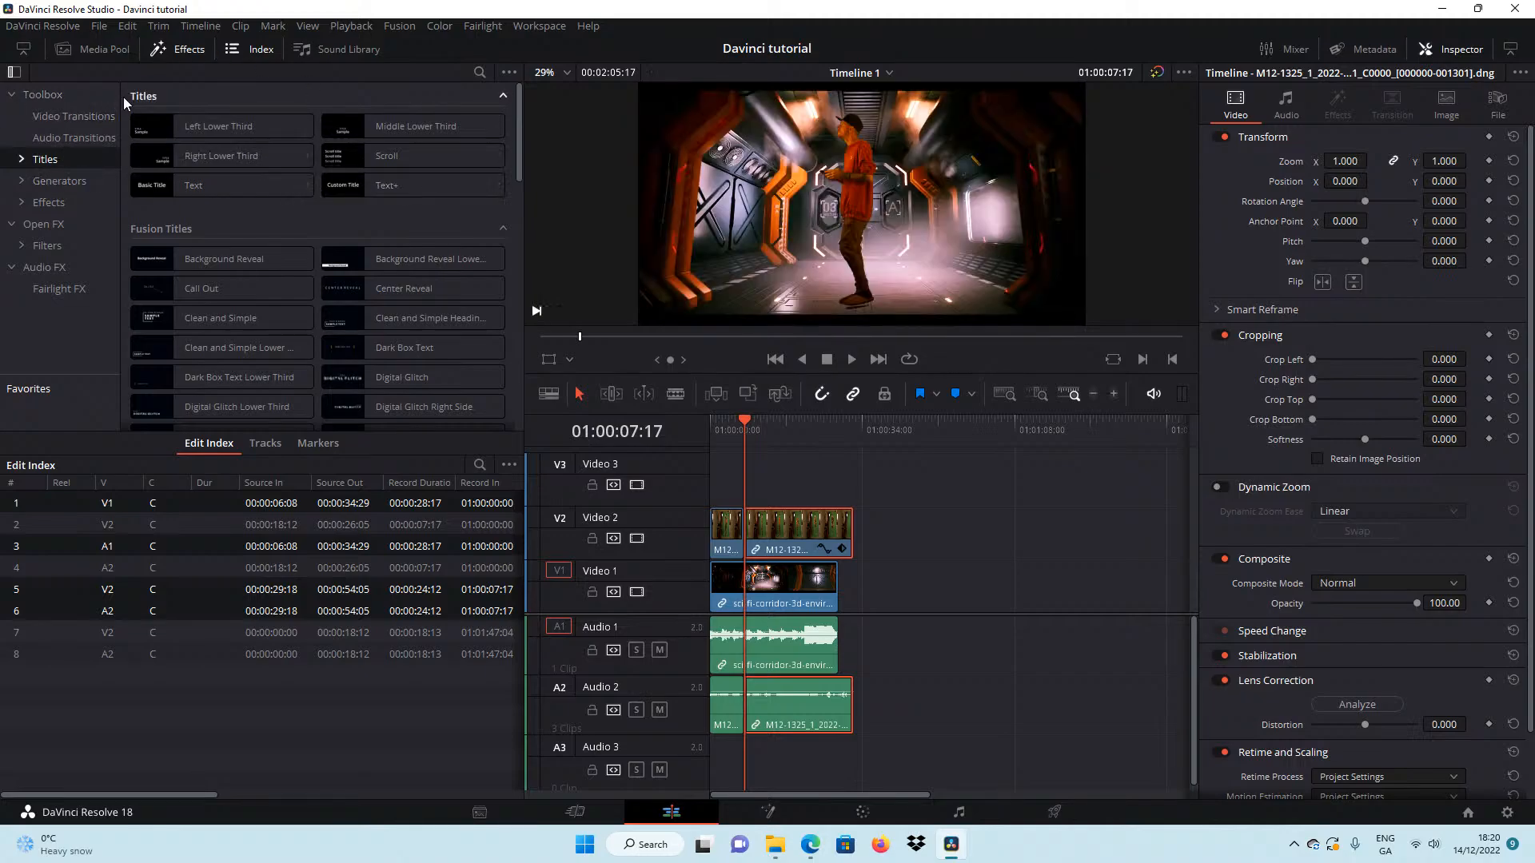
left_click(51, 115)
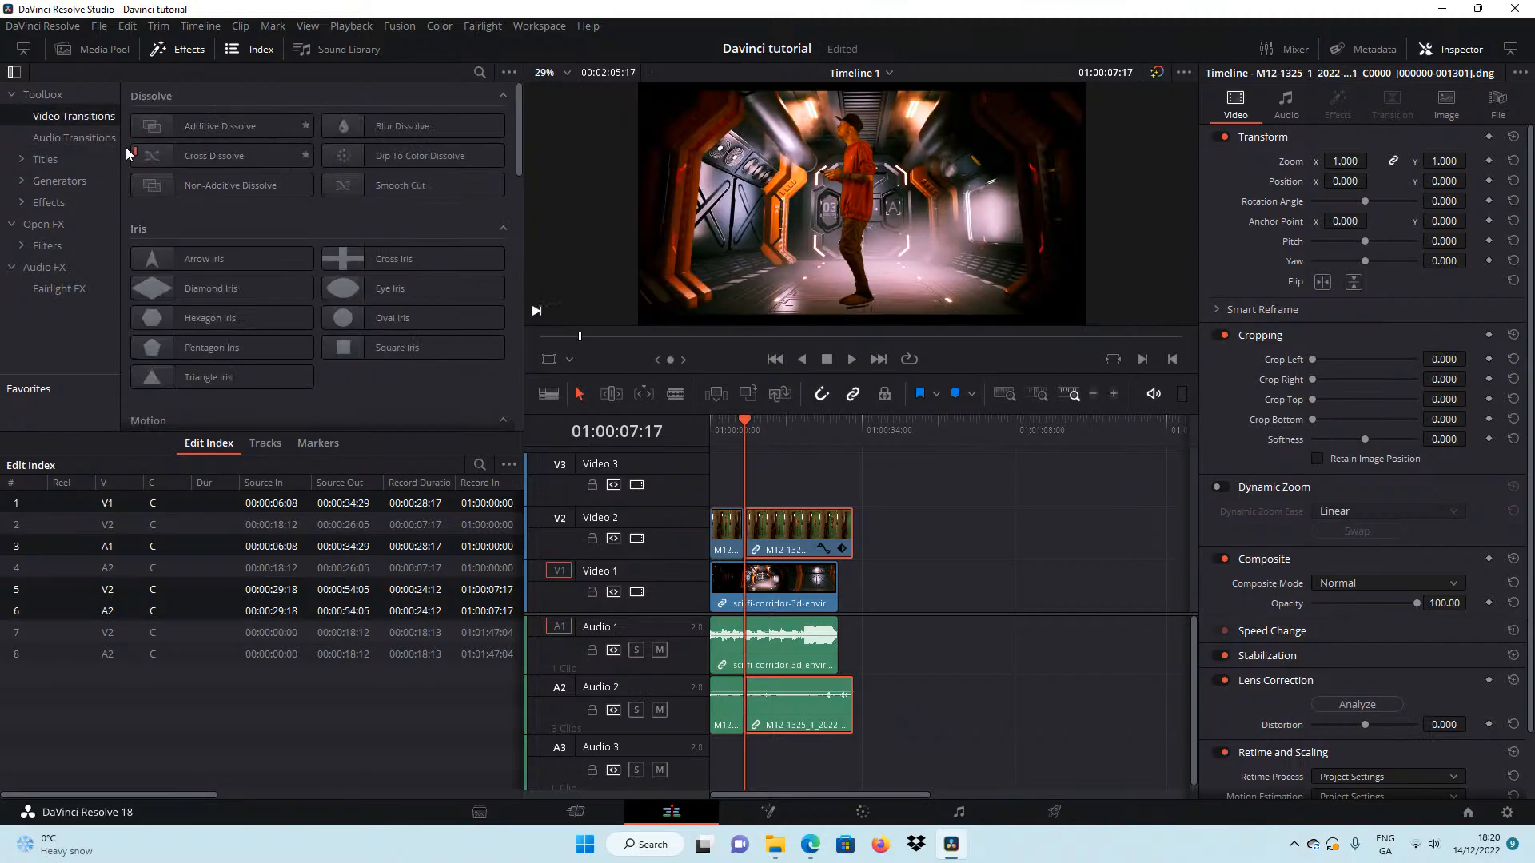
scroll(352, 313, "down", 3)
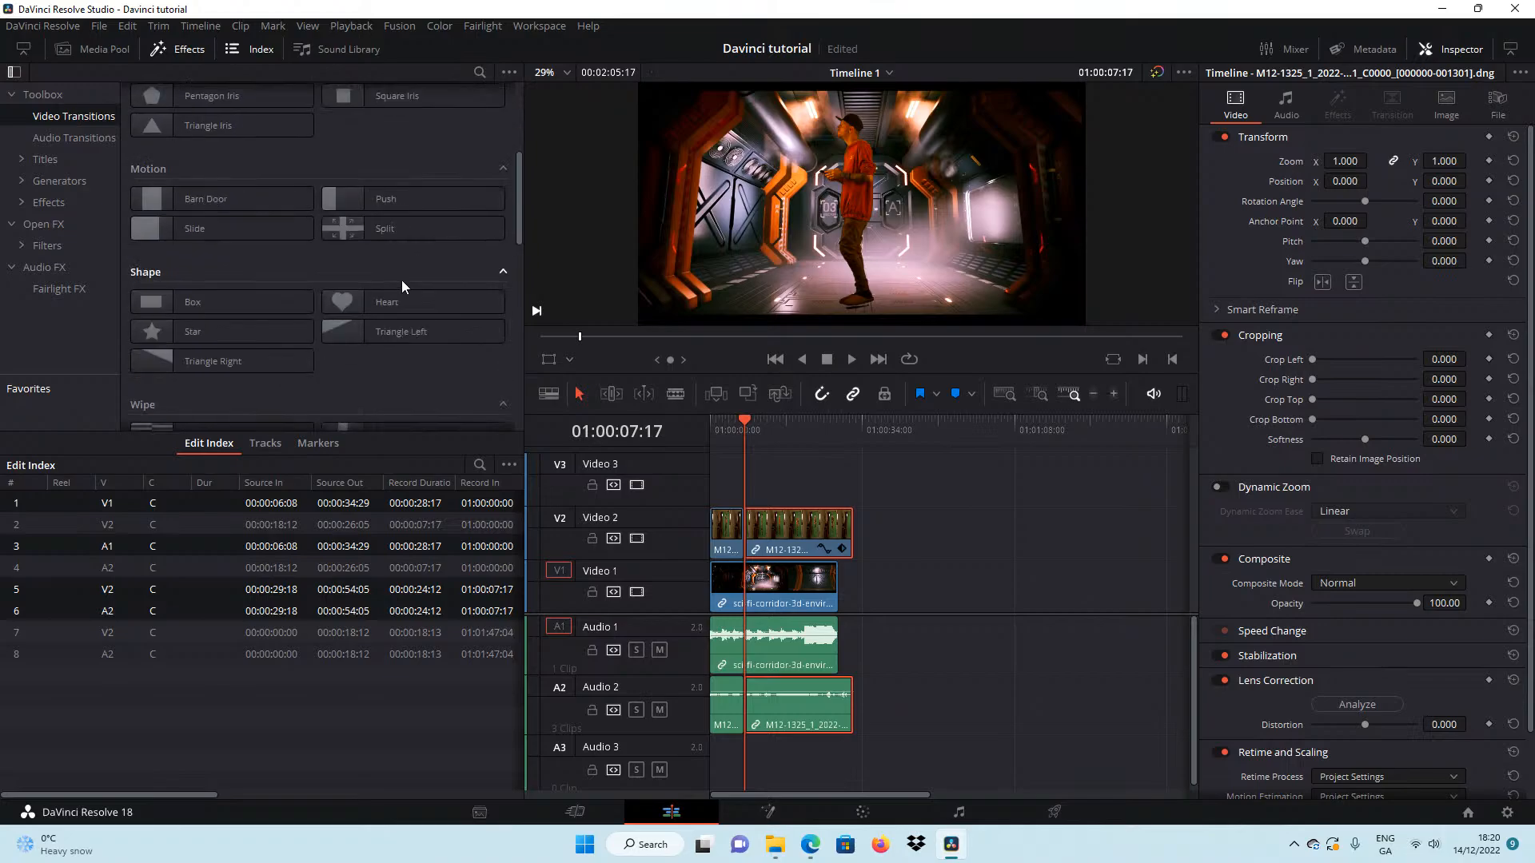
scroll(399, 286, "up", 3)
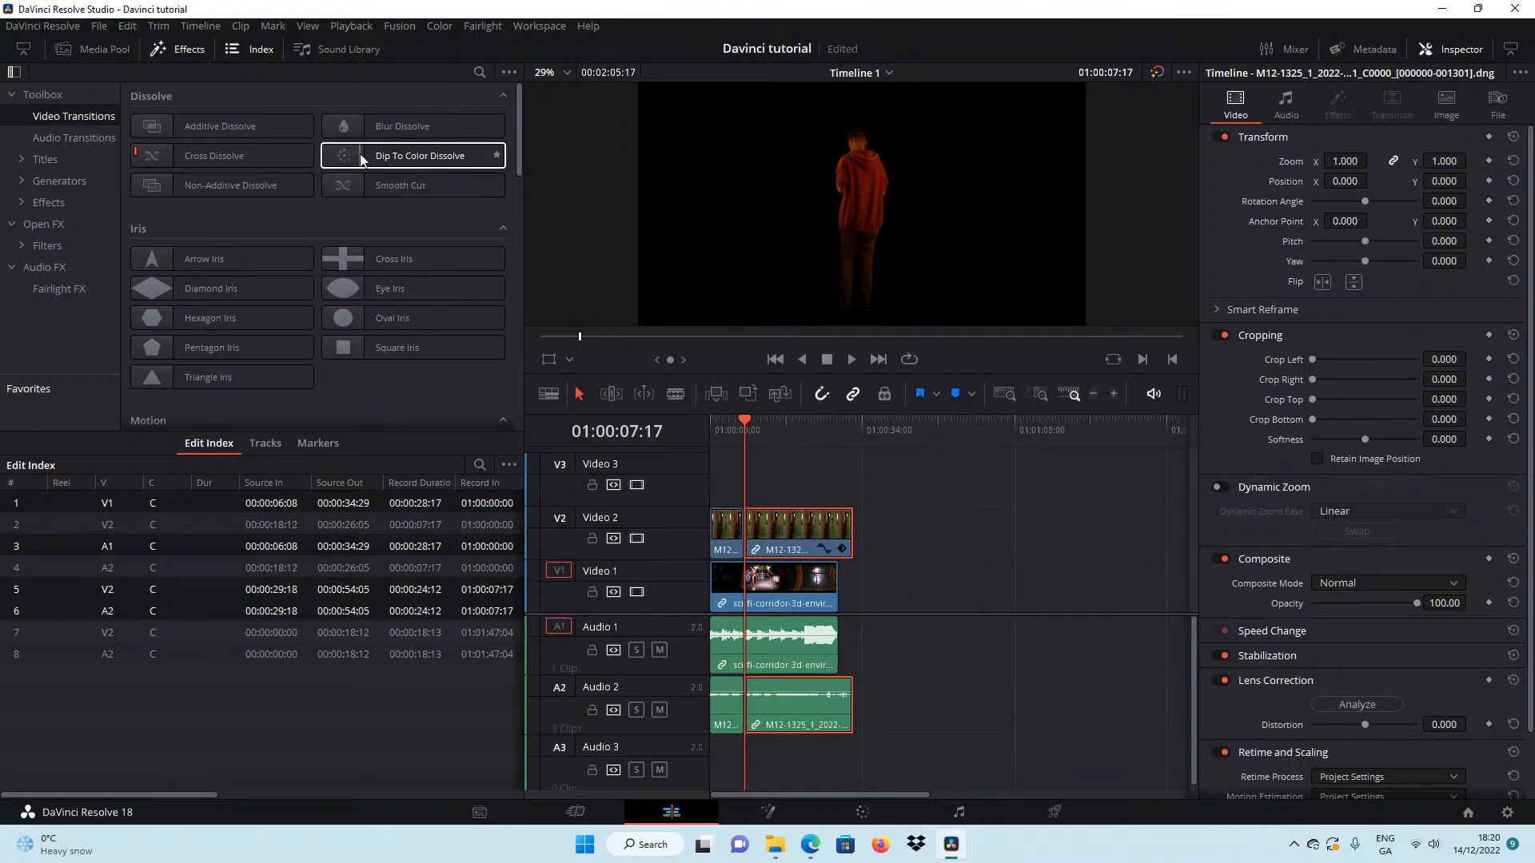
left_click_drag(359, 153, 744, 539)
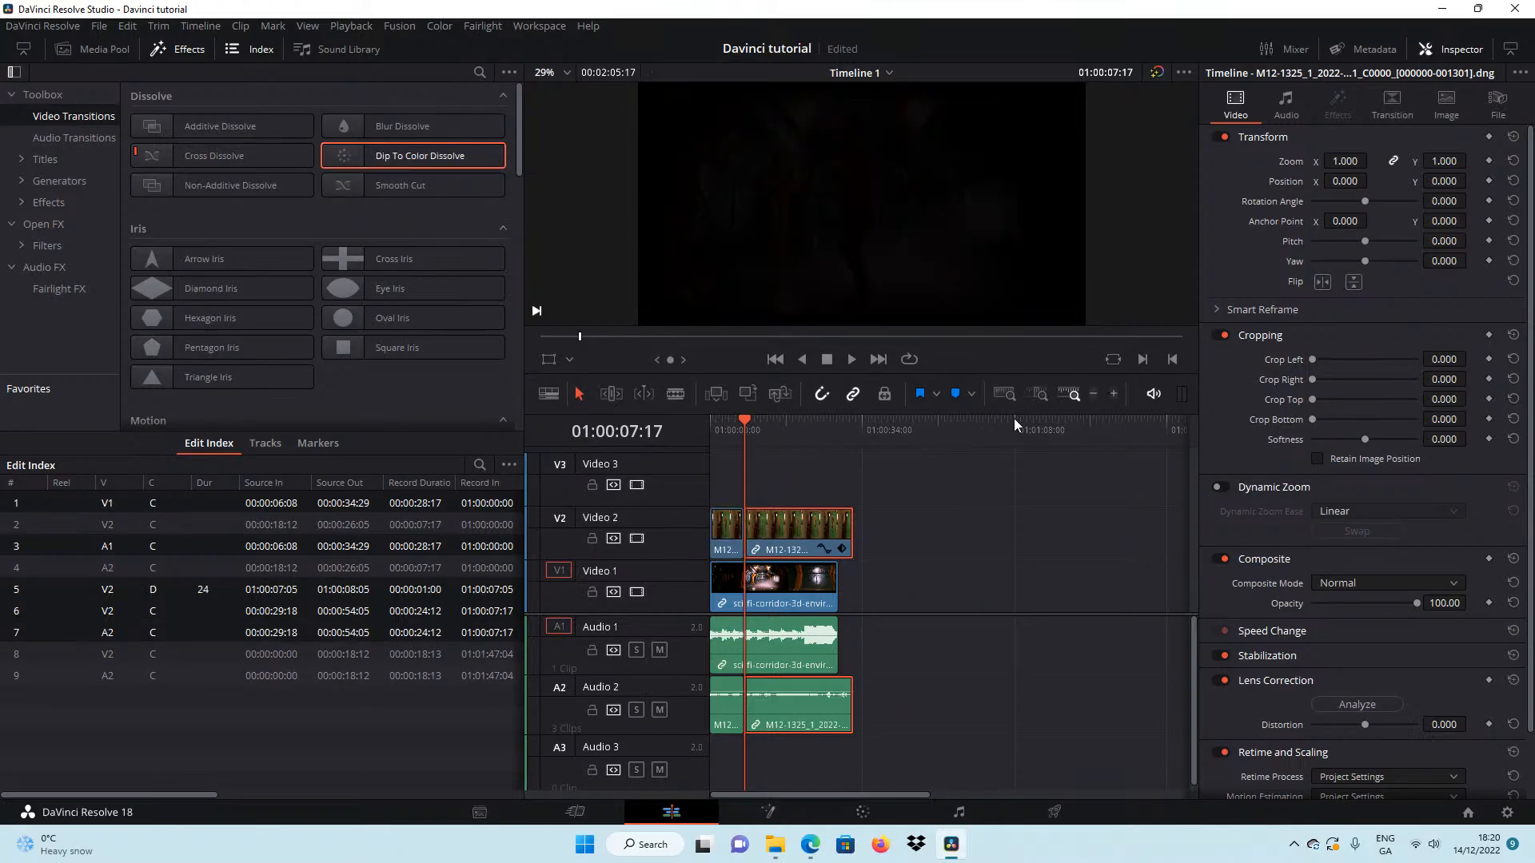
Lengthen the Dip To Color Dissolve to 28 frames and play through the cut to check it.
left_click(1113, 394)
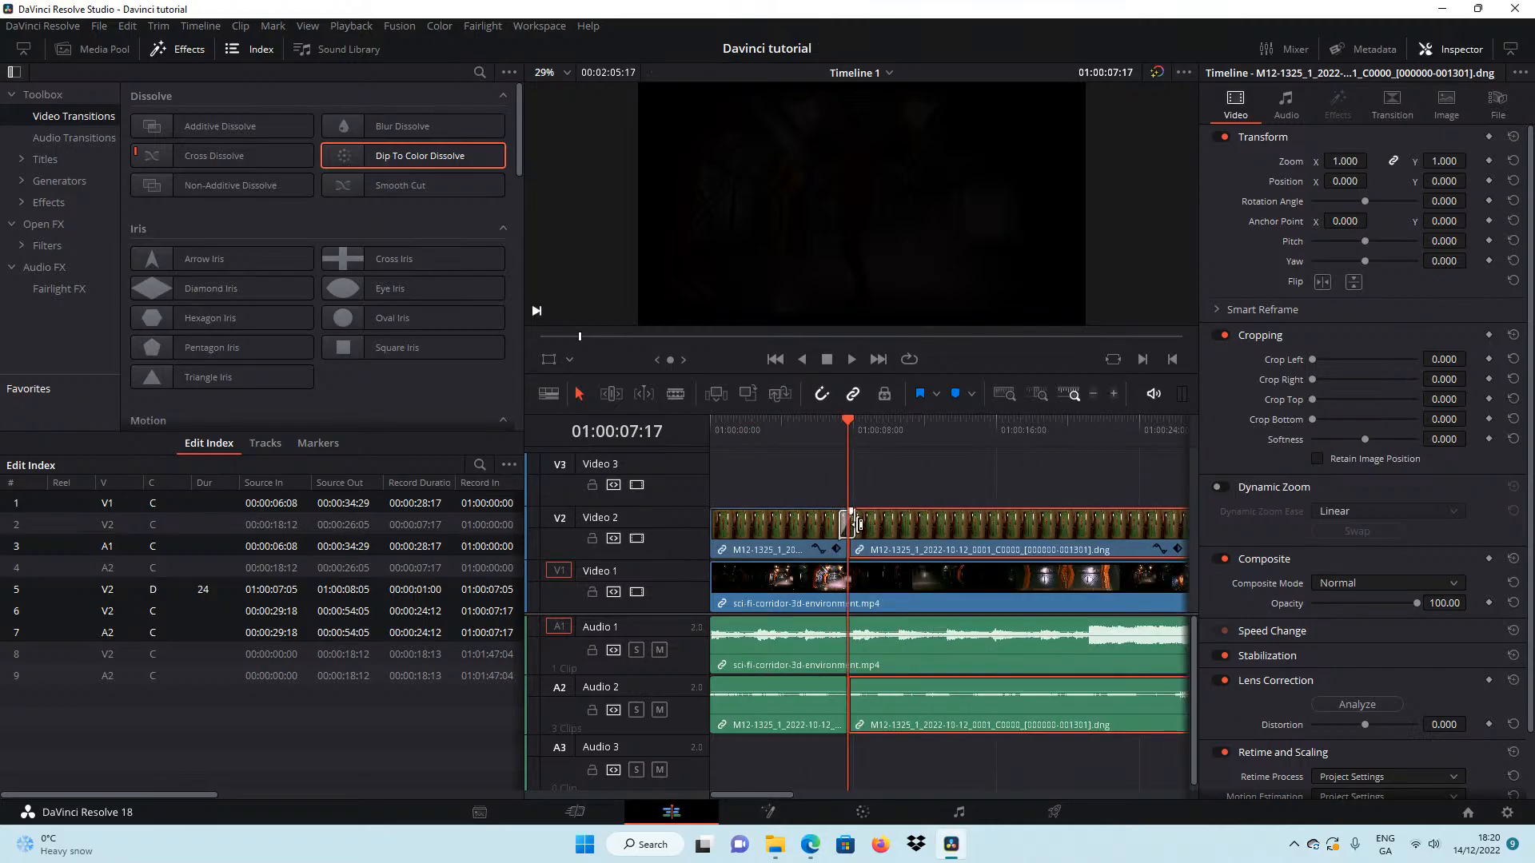
left_click(853, 526)
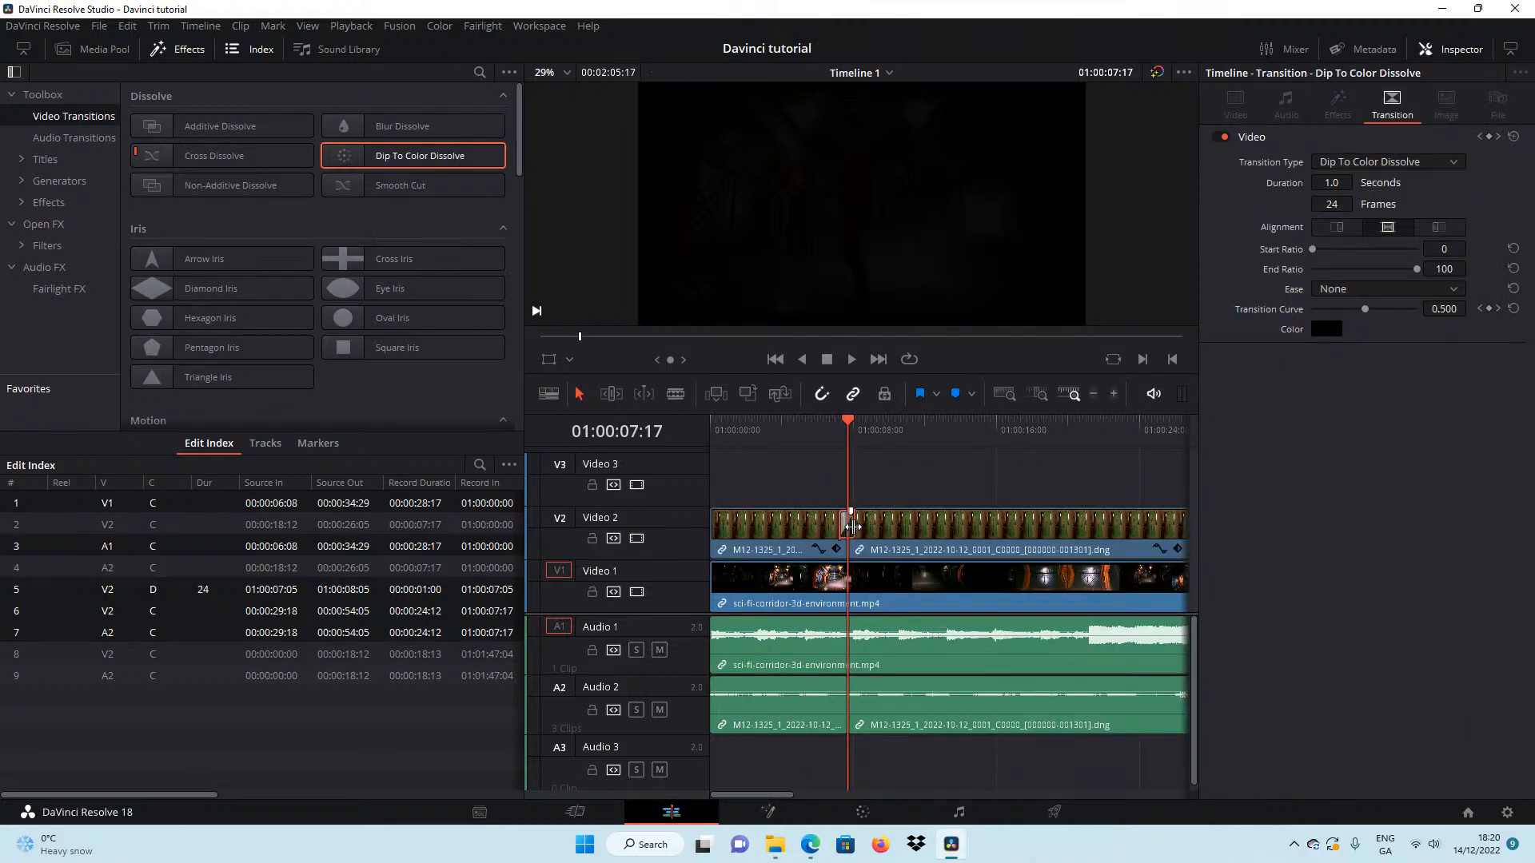
left_click_drag(853, 526, 855, 526)
left_click_drag(790, 428, 784, 428)
left_click(852, 359)
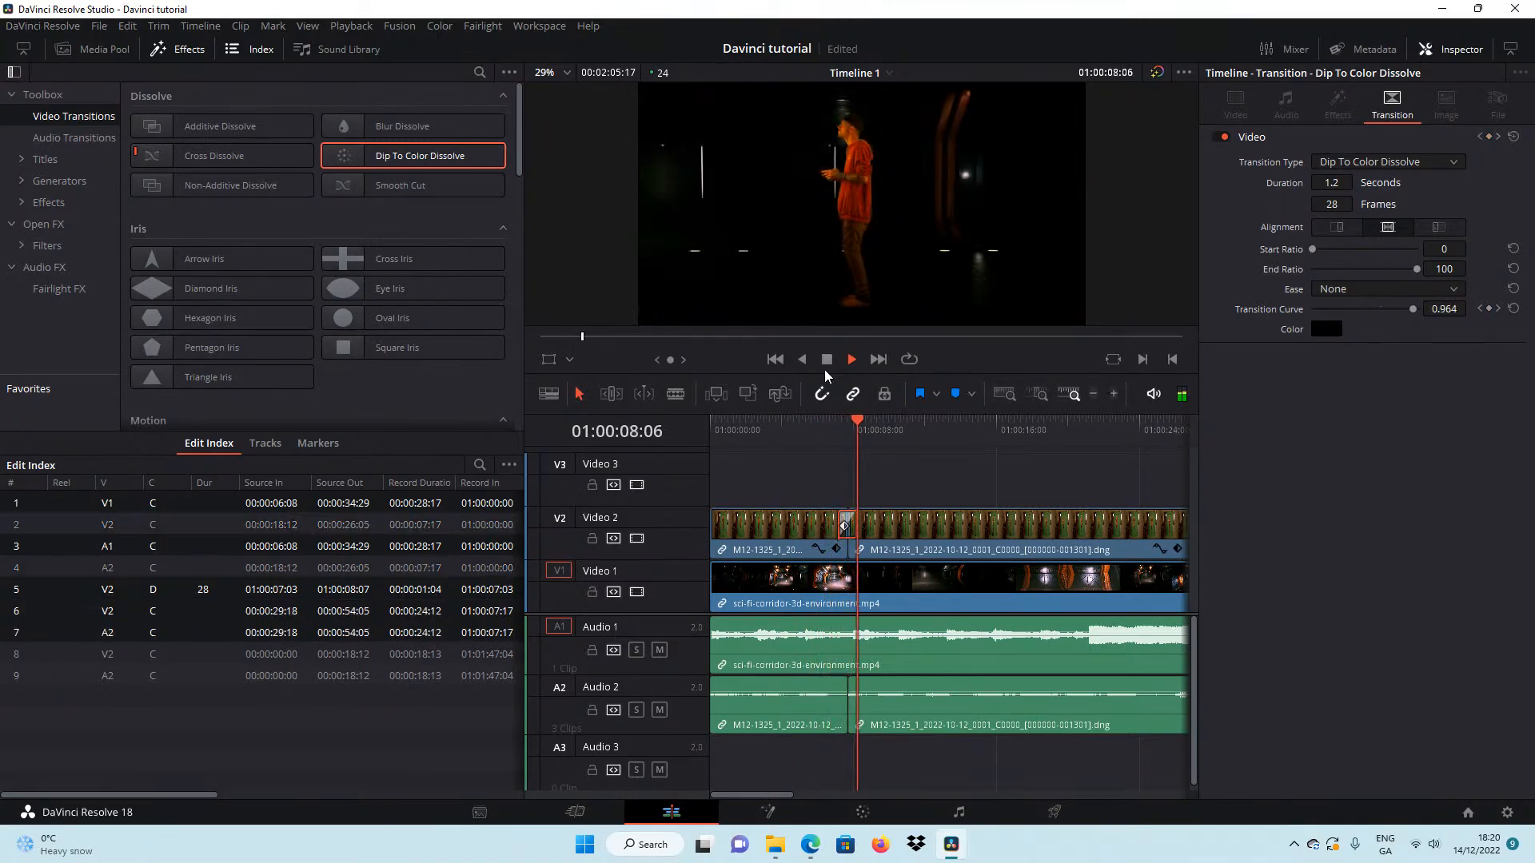
left_click(826, 361)
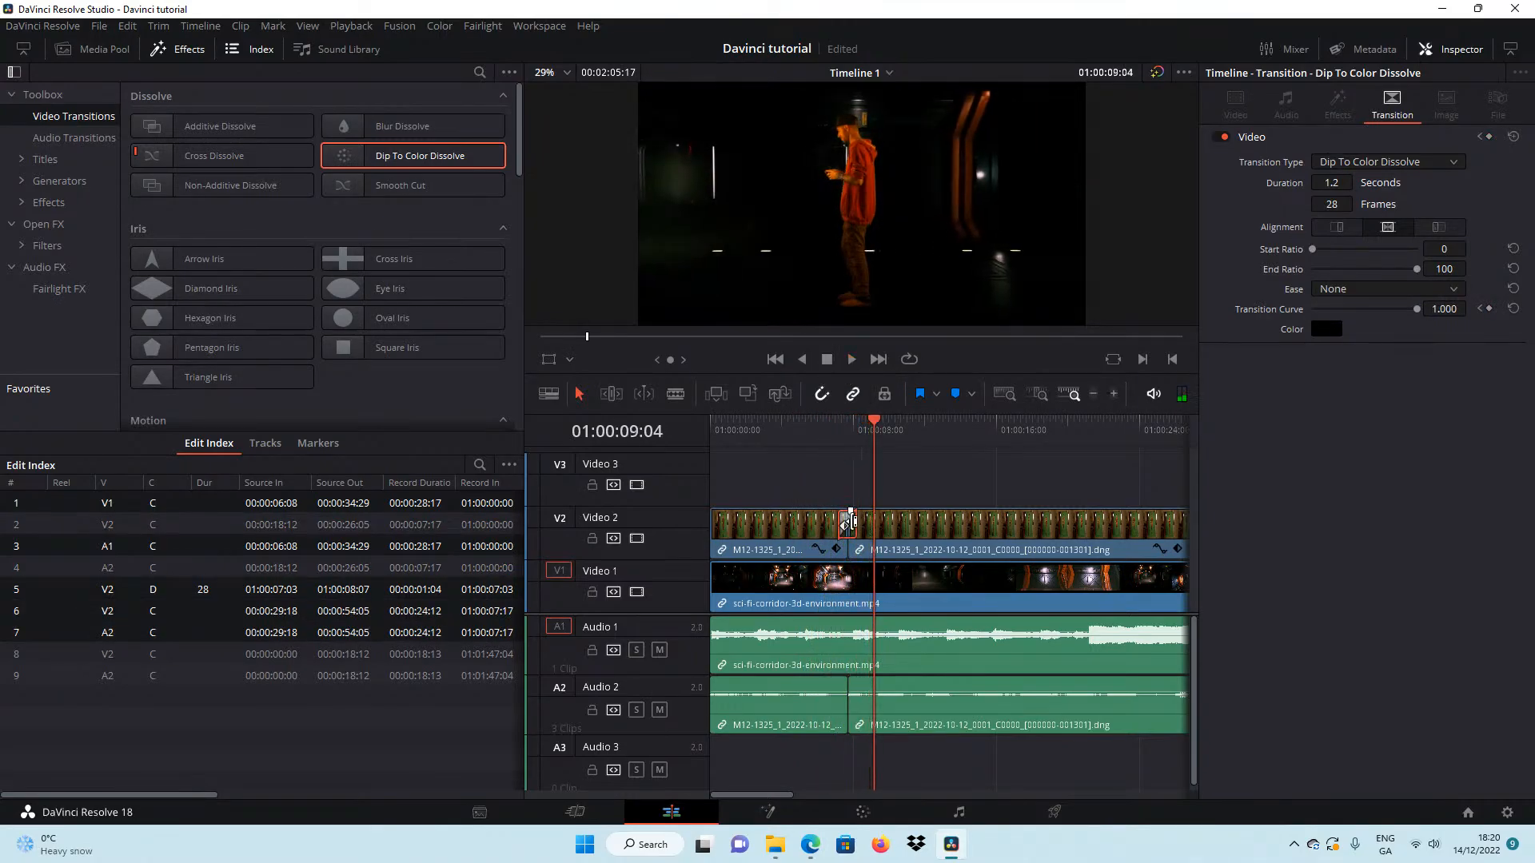
Extend the Dip To Color Dissolve to 70 frames and play the transition again.
left_click(850, 521)
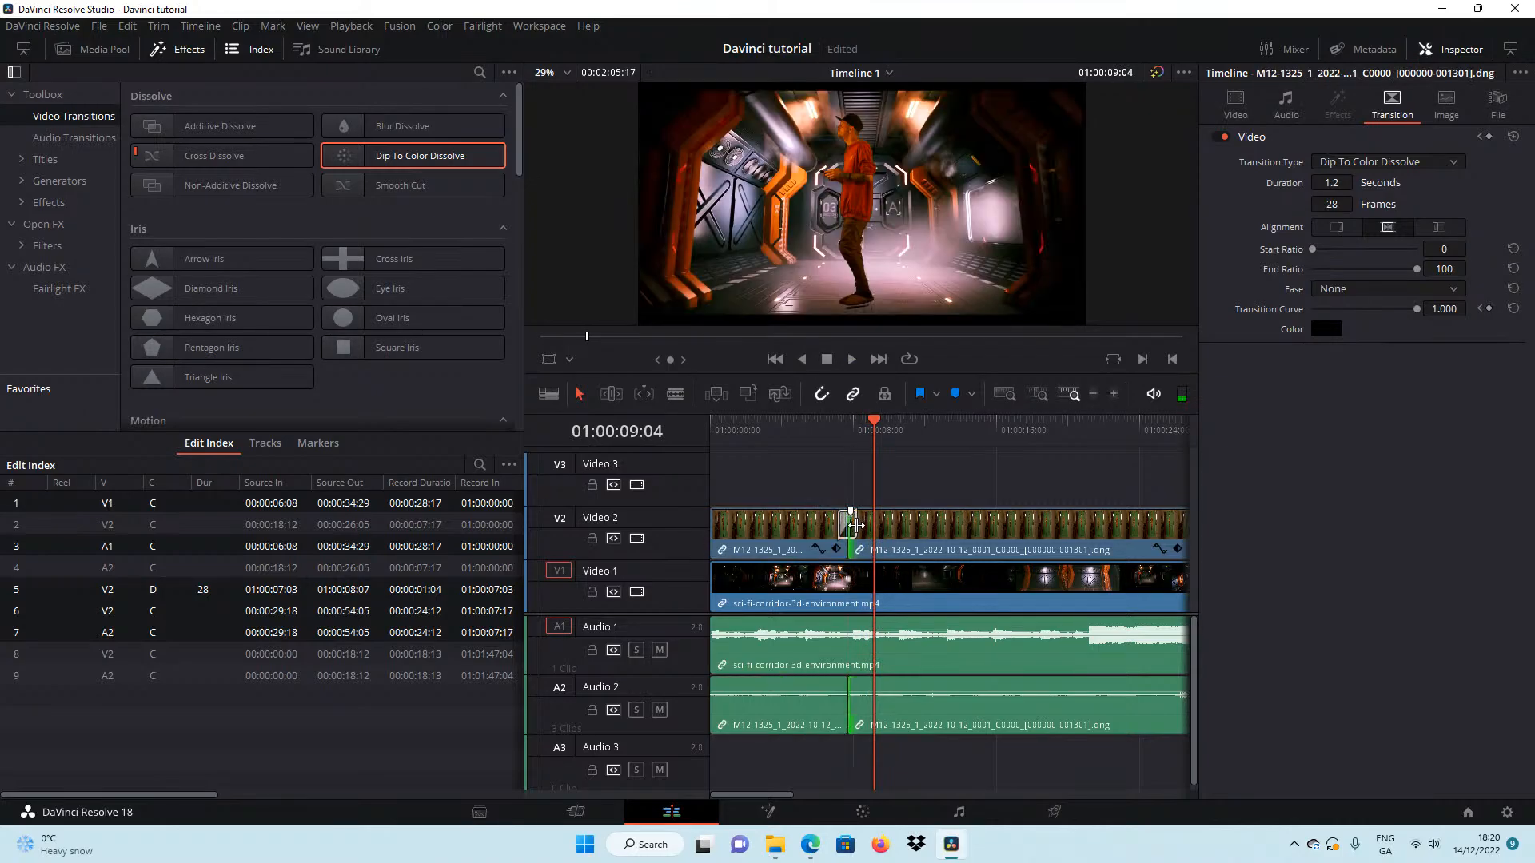
left_click_drag(853, 521, 859, 525)
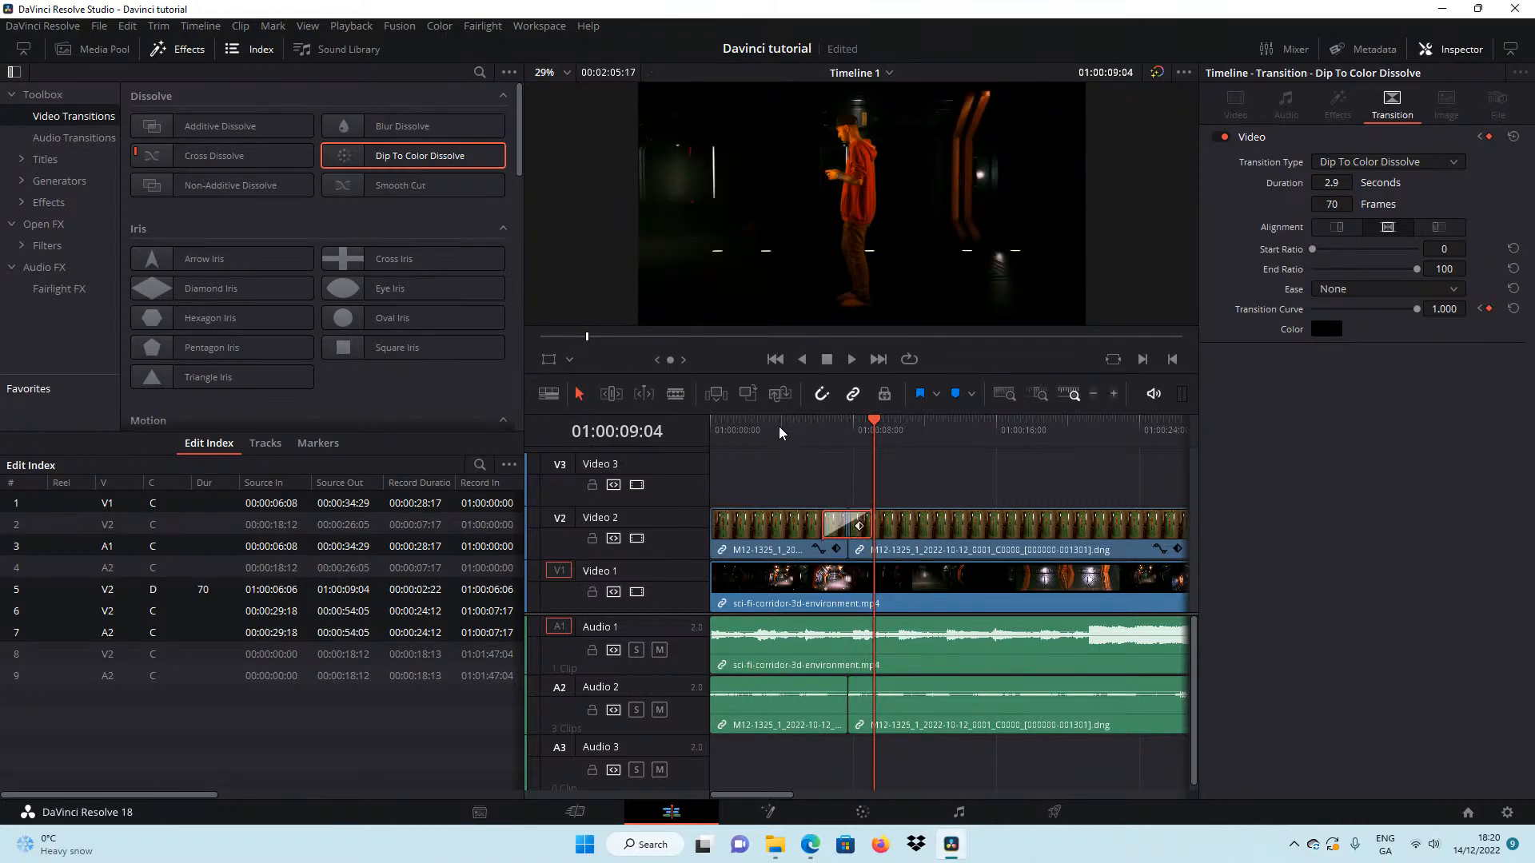
left_click(780, 433)
left_click(853, 360)
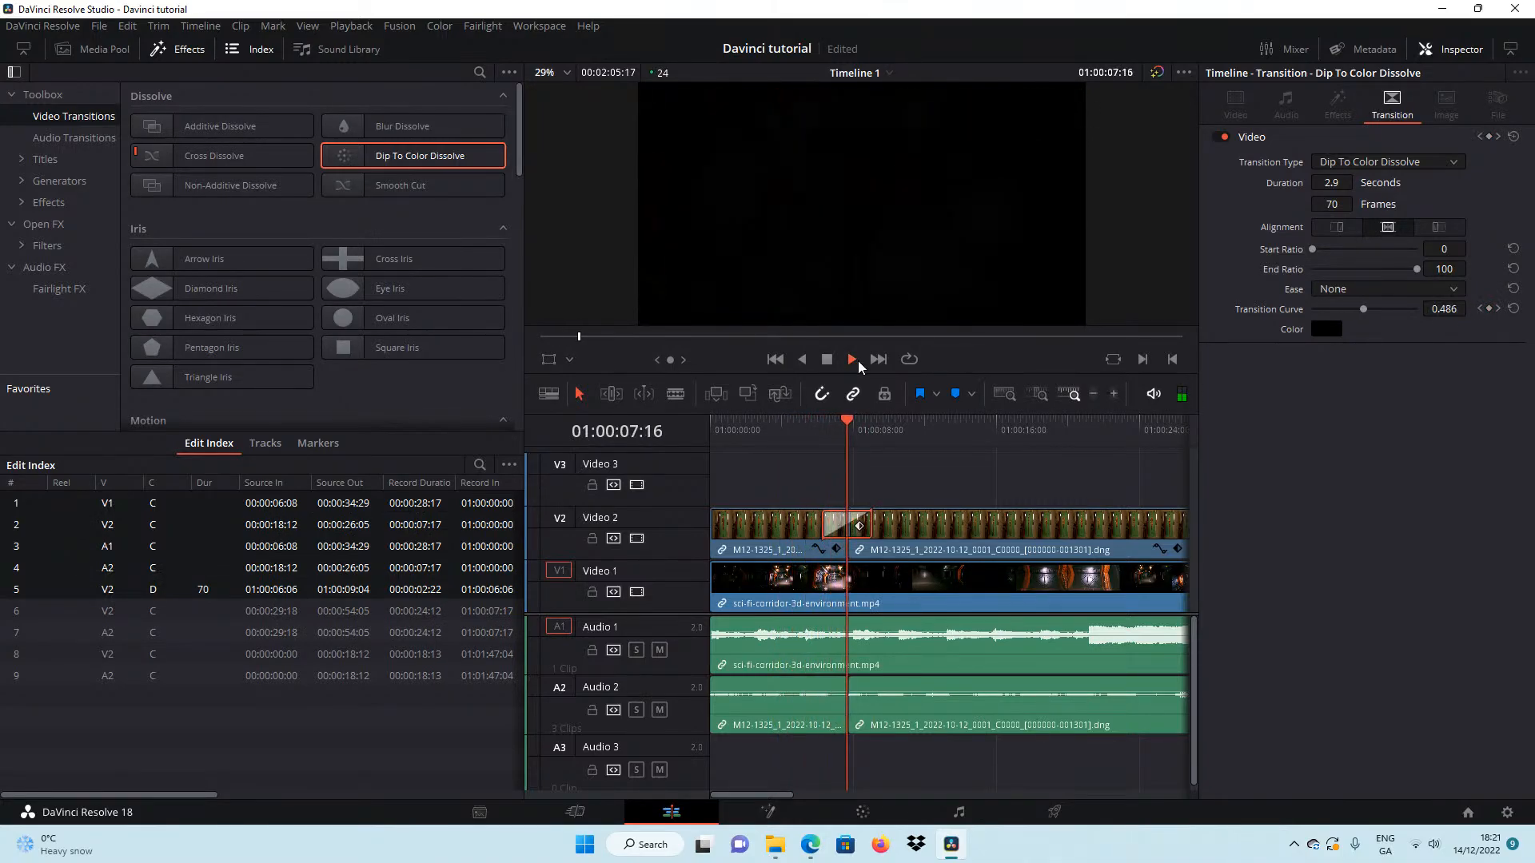
left_click(851, 359)
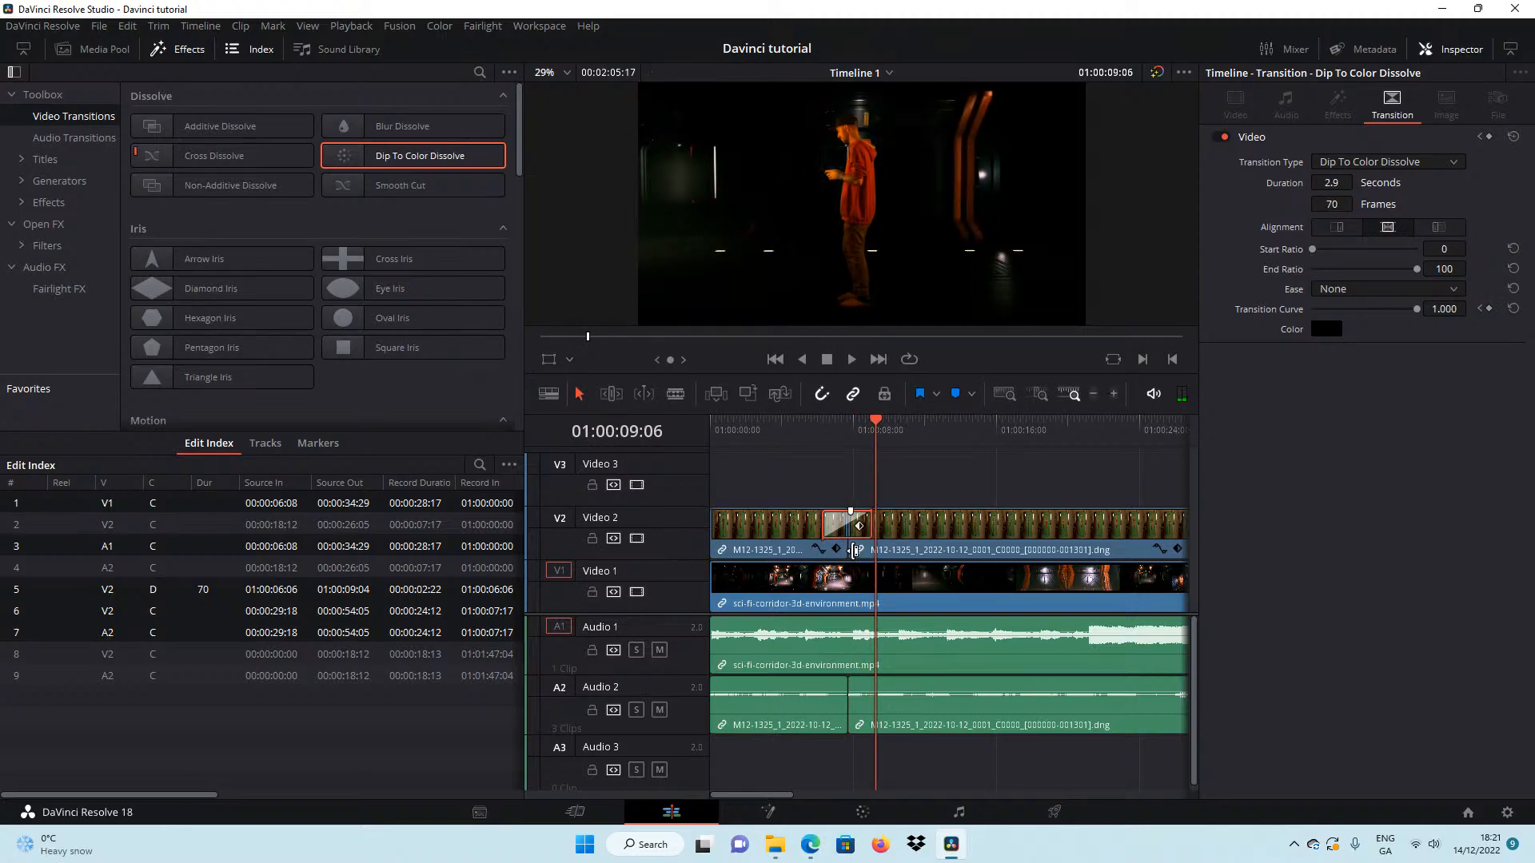
Trim the start of the second M12-1325 clip on Video 2 to source in 00:00:29:21, dropping the dissolve at the cut.
left_click(854, 550)
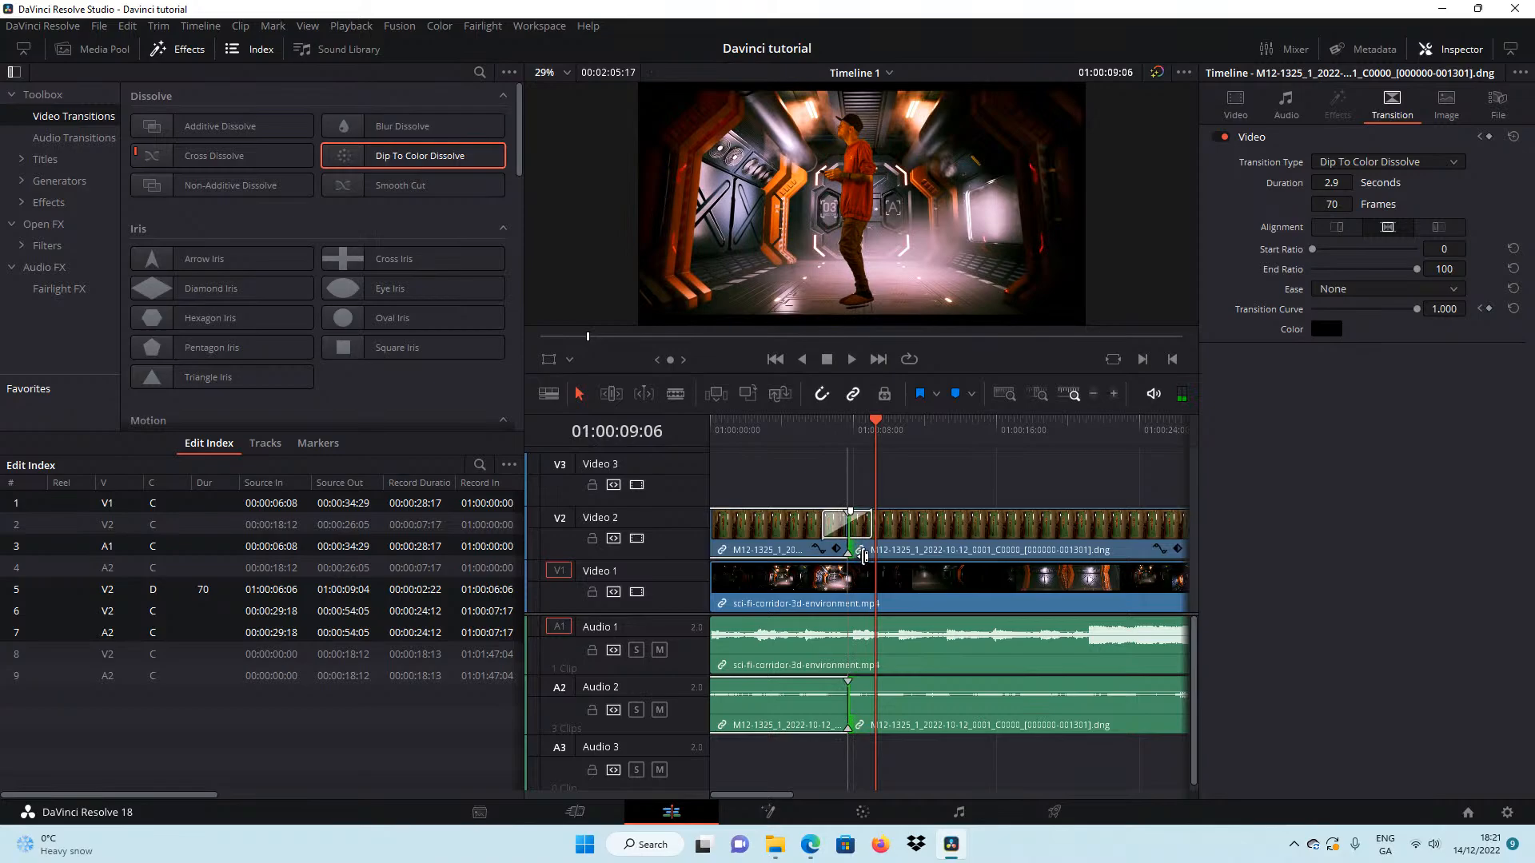
left_click(1114, 394)
left_click(1114, 394)
left_click(1114, 394)
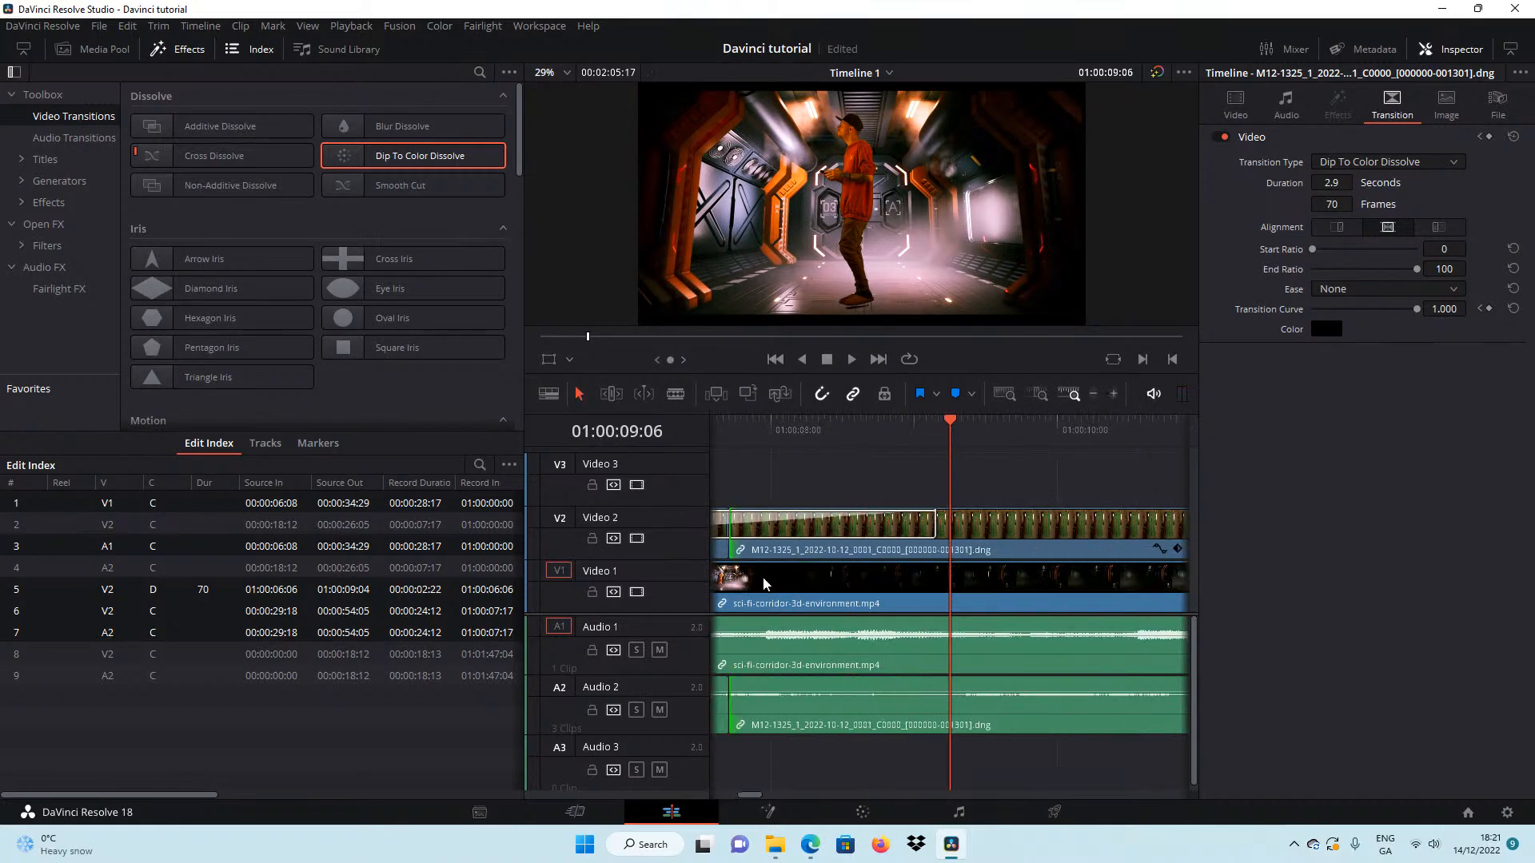
left_click_drag(729, 551, 761, 553)
left_click(816, 547)
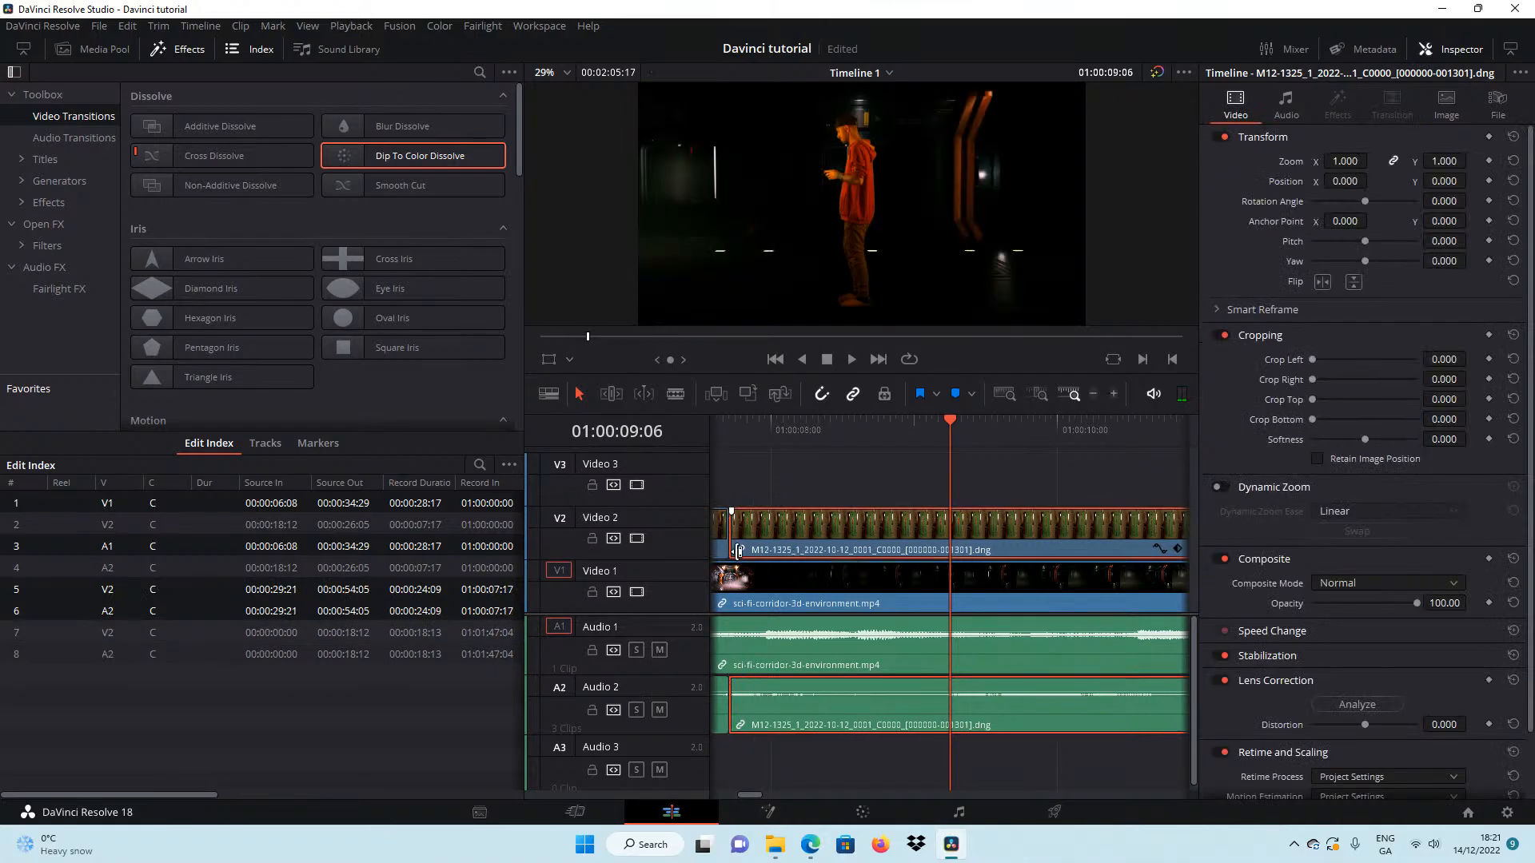
Reapply the Dip To Color Dissolve at the 01:00:07:17 cut with 34 frames and set its transition curve to 0.214 at 01:00:07:06.
left_click(741, 425)
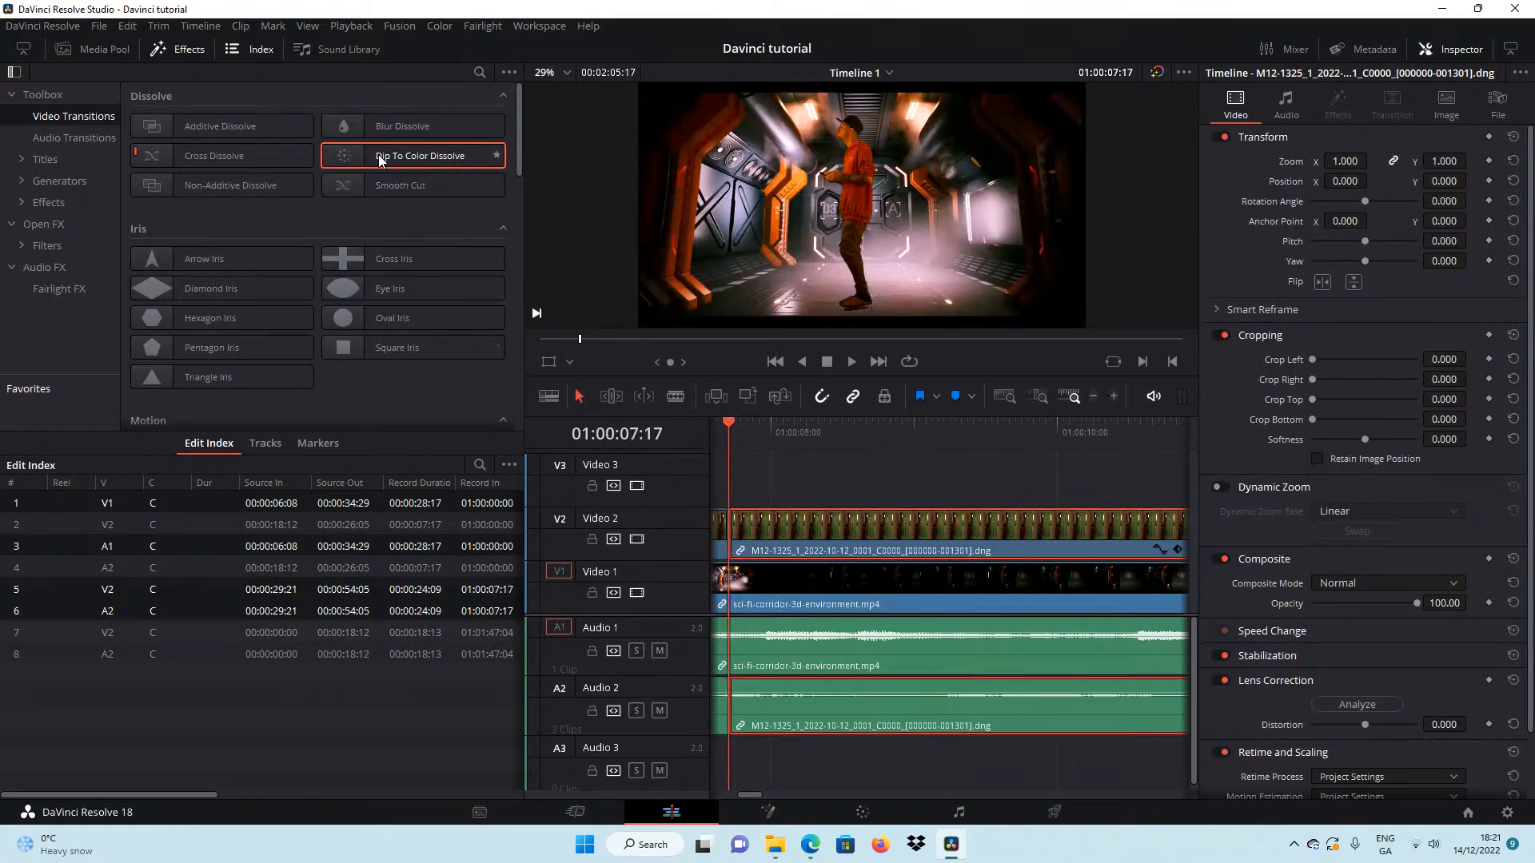
left_click_drag(382, 159, 894, 521)
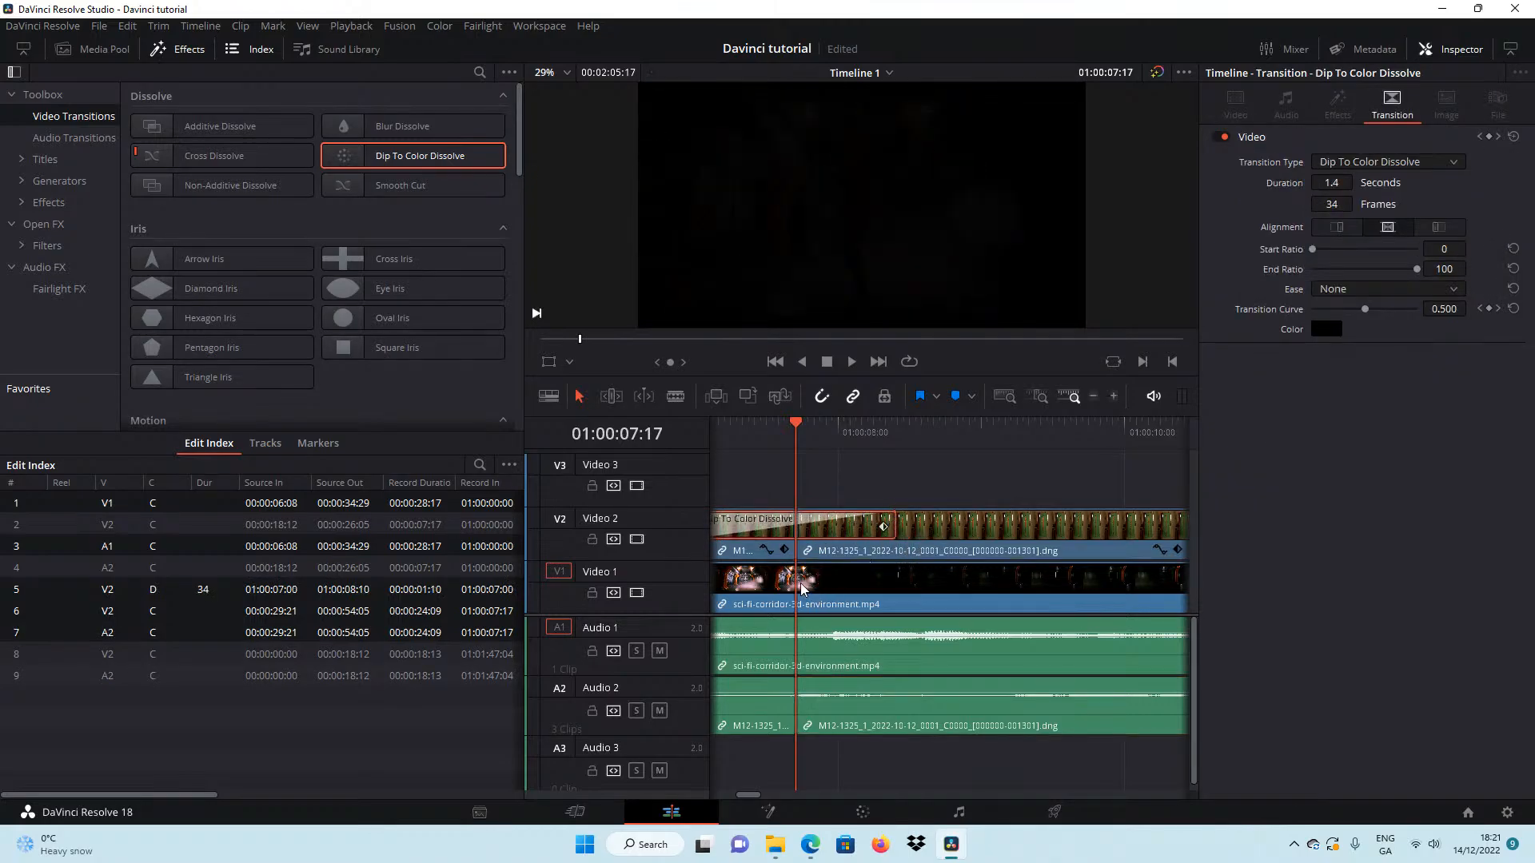
left_click(729, 432)
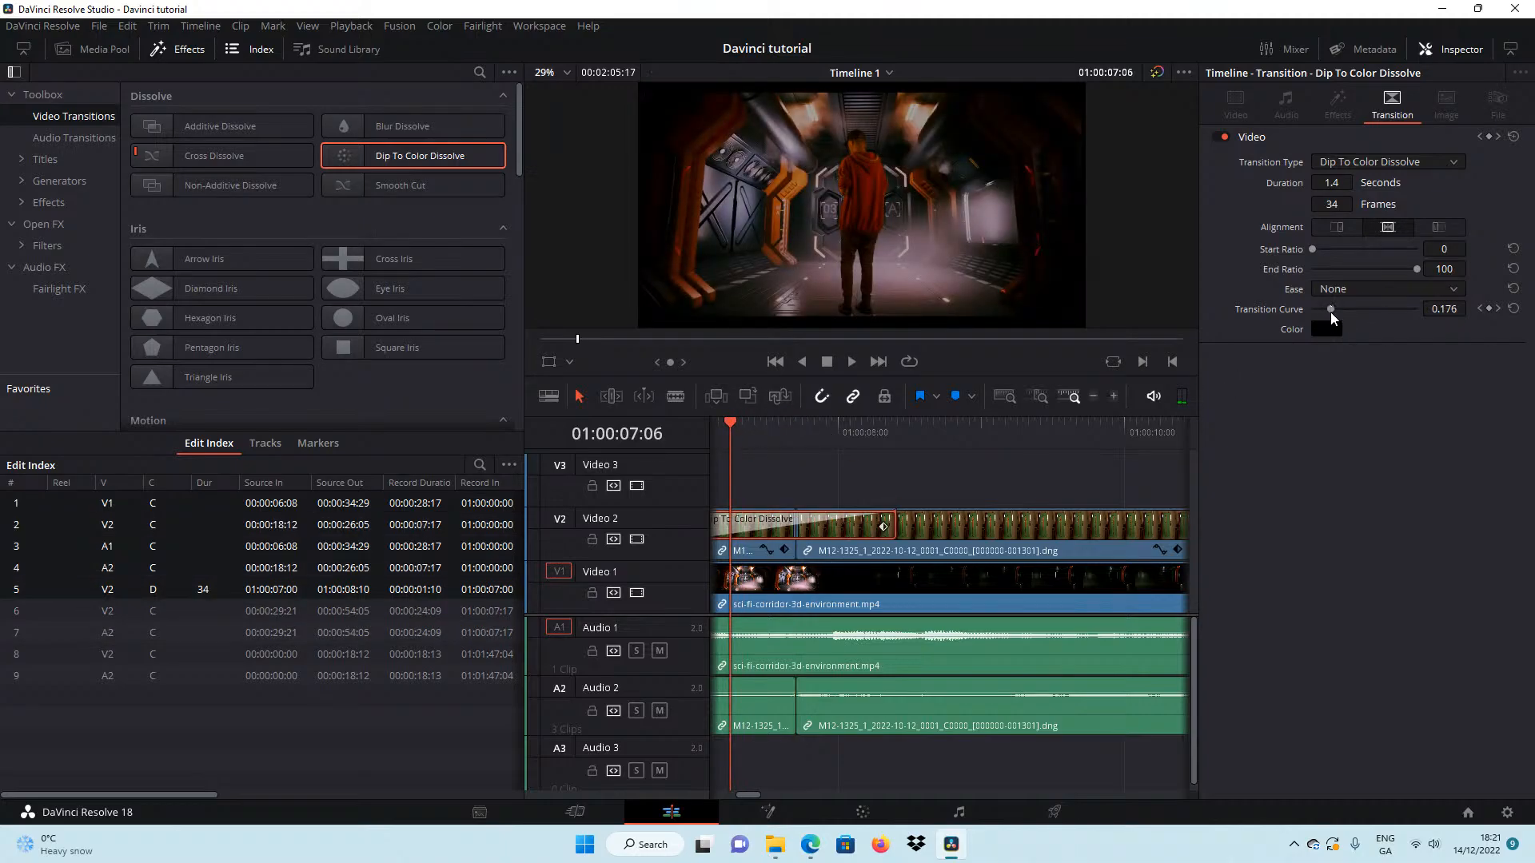
left_click_drag(1331, 308, 1335, 309)
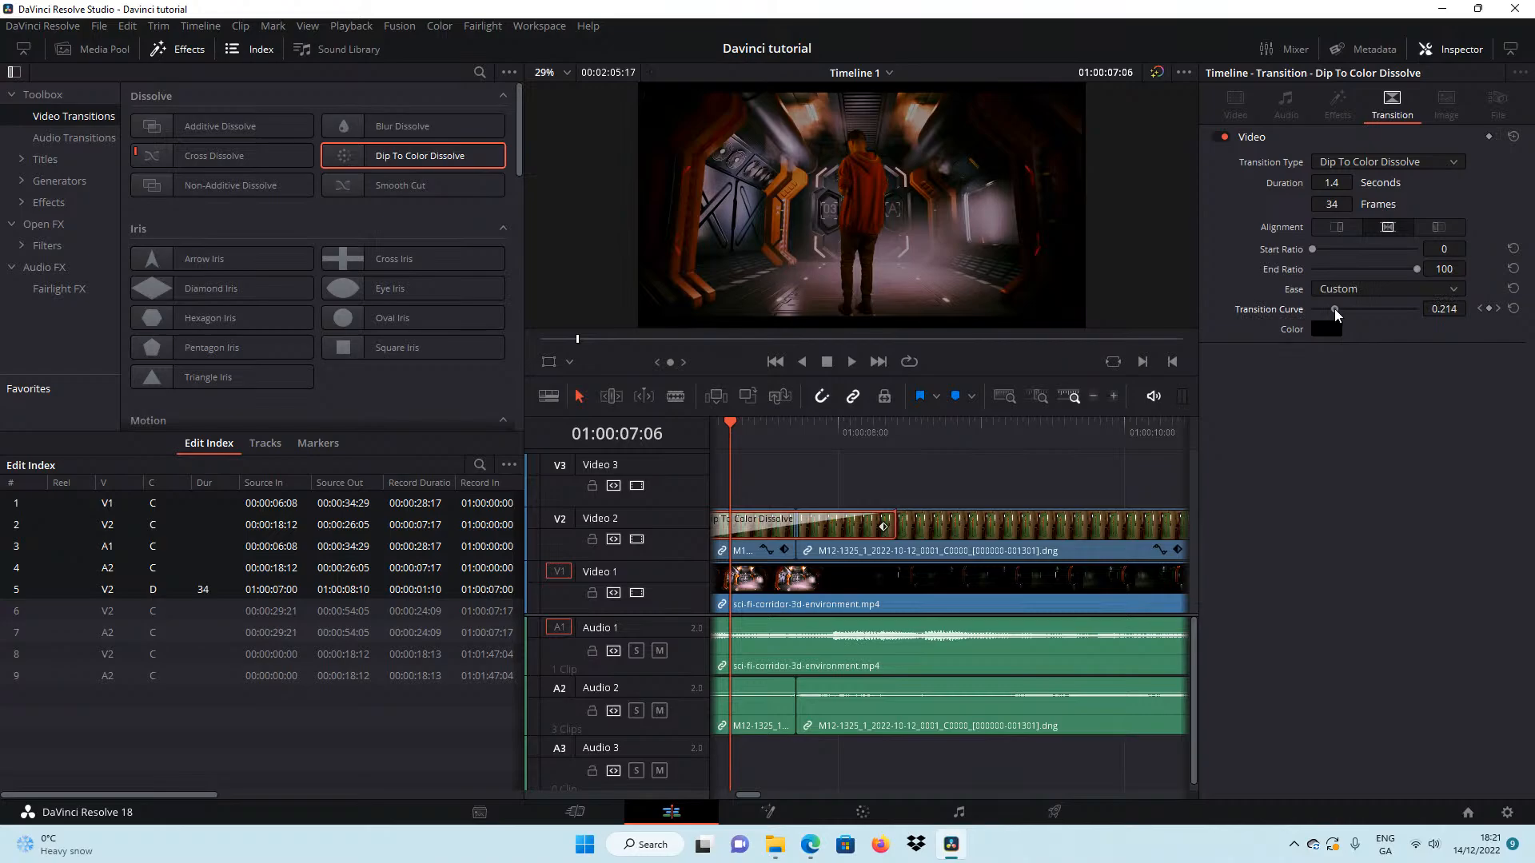
Play the timeline from 01:00:04:13 through the Dip To Color Dissolve and scrub back to the cut at 01:00:07:17.
left_click(775, 361)
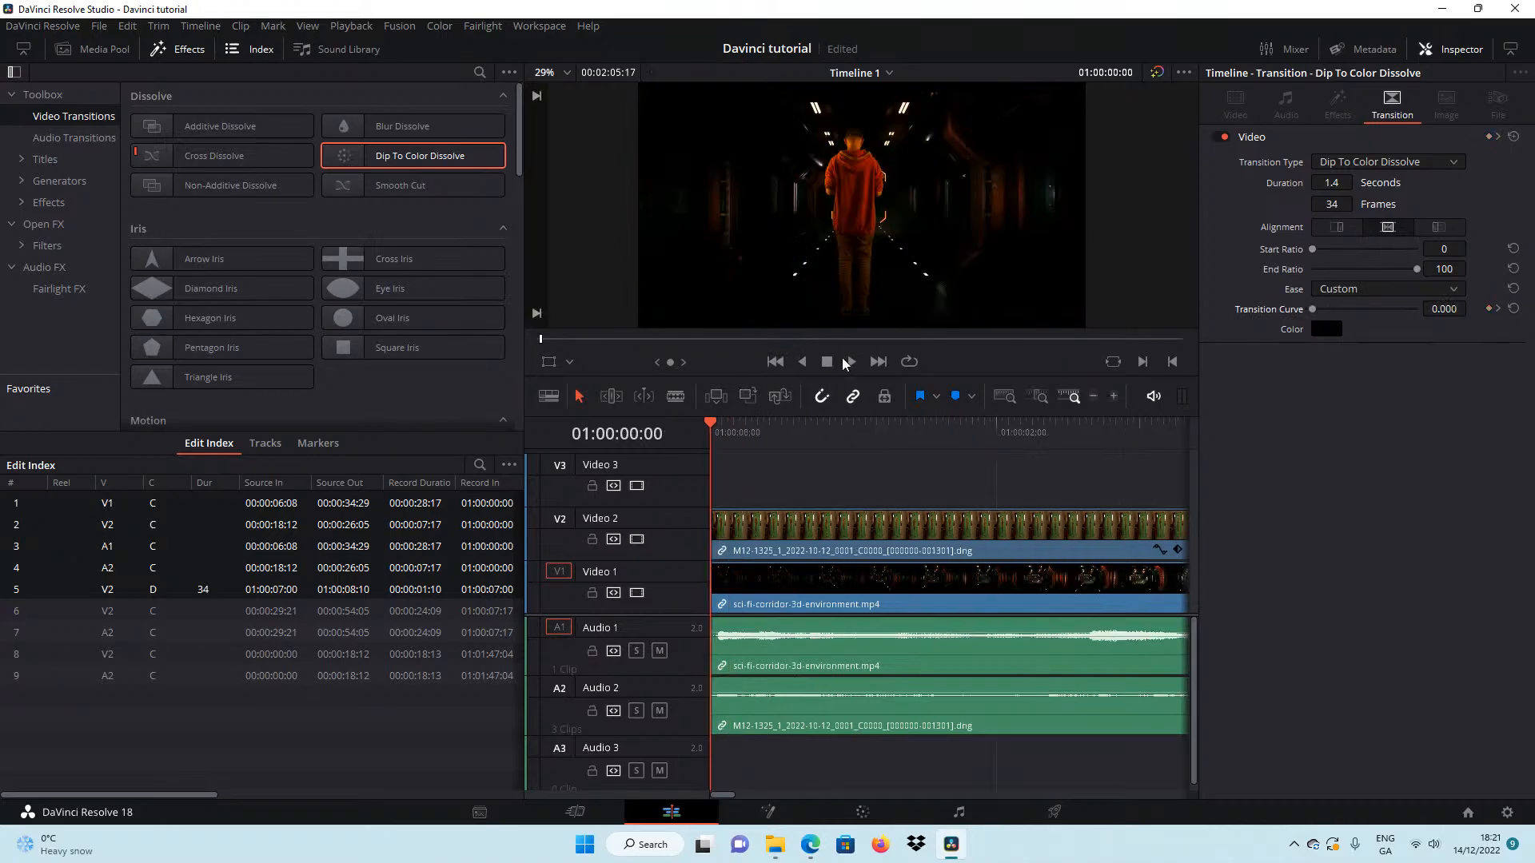
left_click(1094, 396)
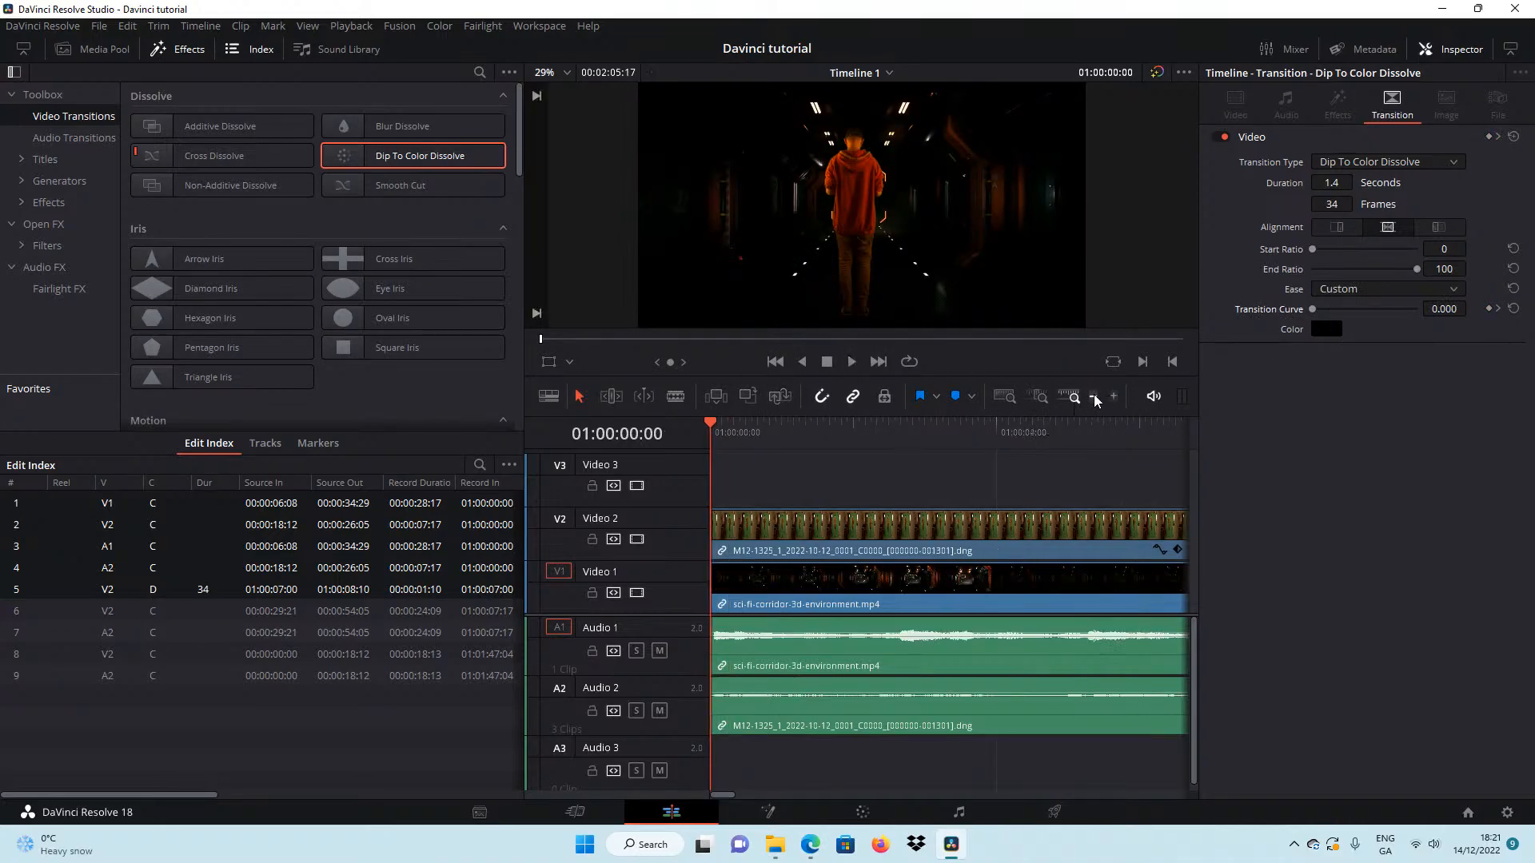
left_click(1094, 396)
left_click(791, 432)
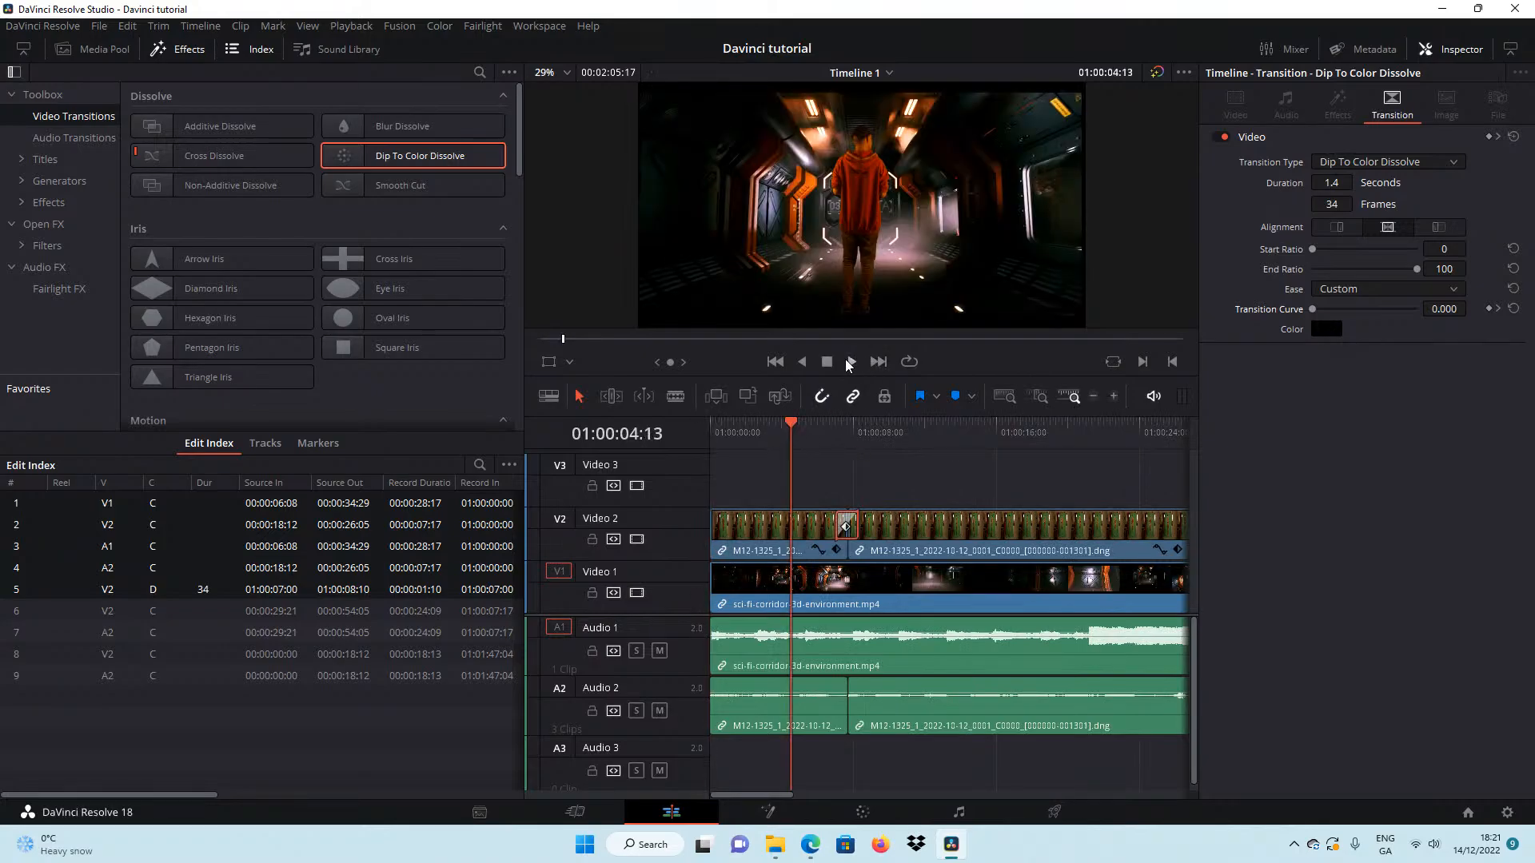
left_click(850, 362)
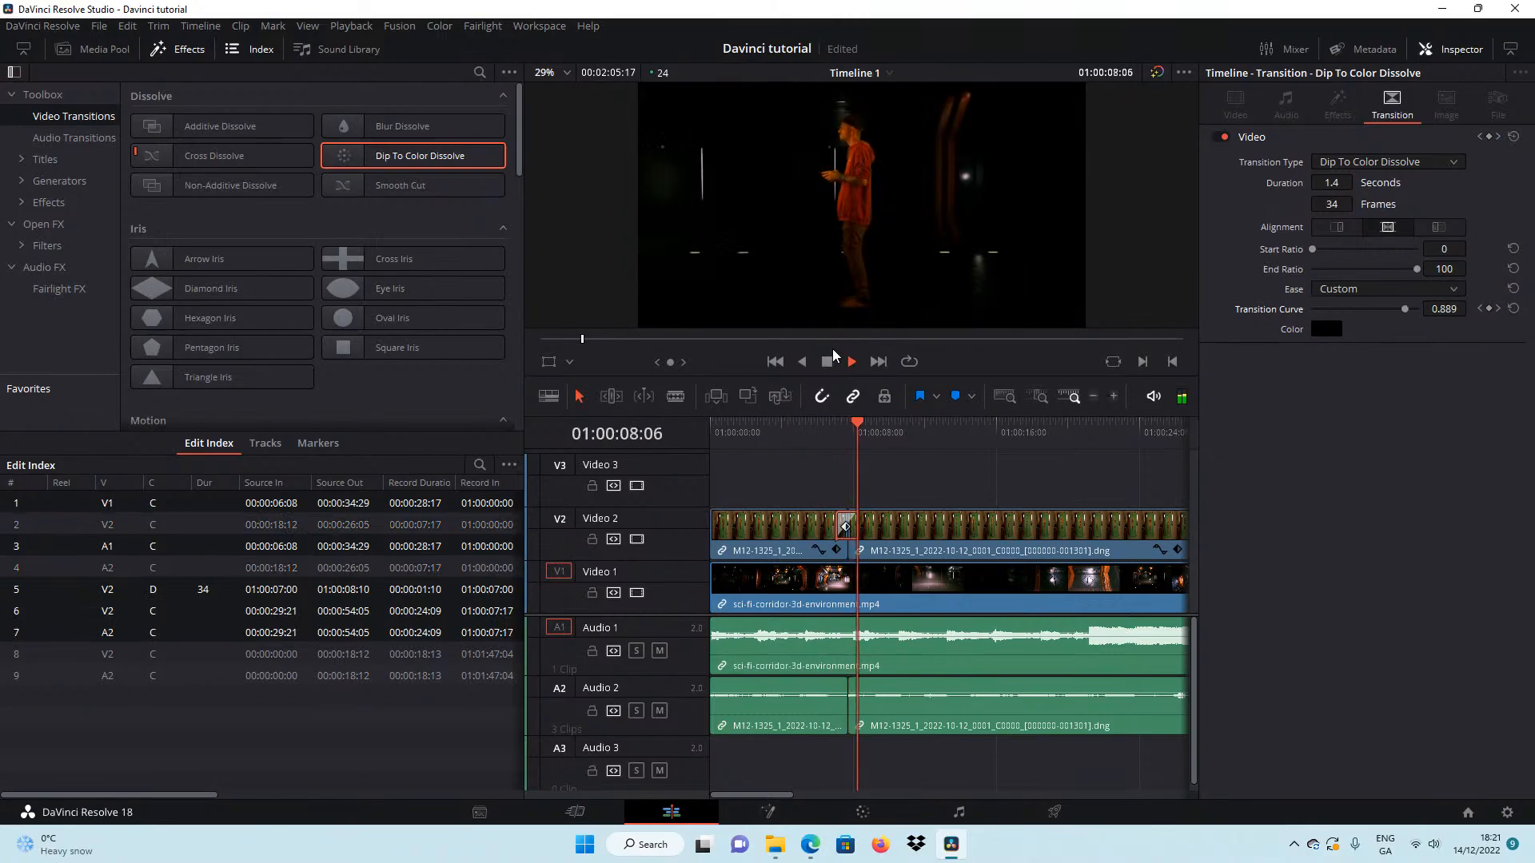
key("space")
key("Up")
key("Up")
key("Up")
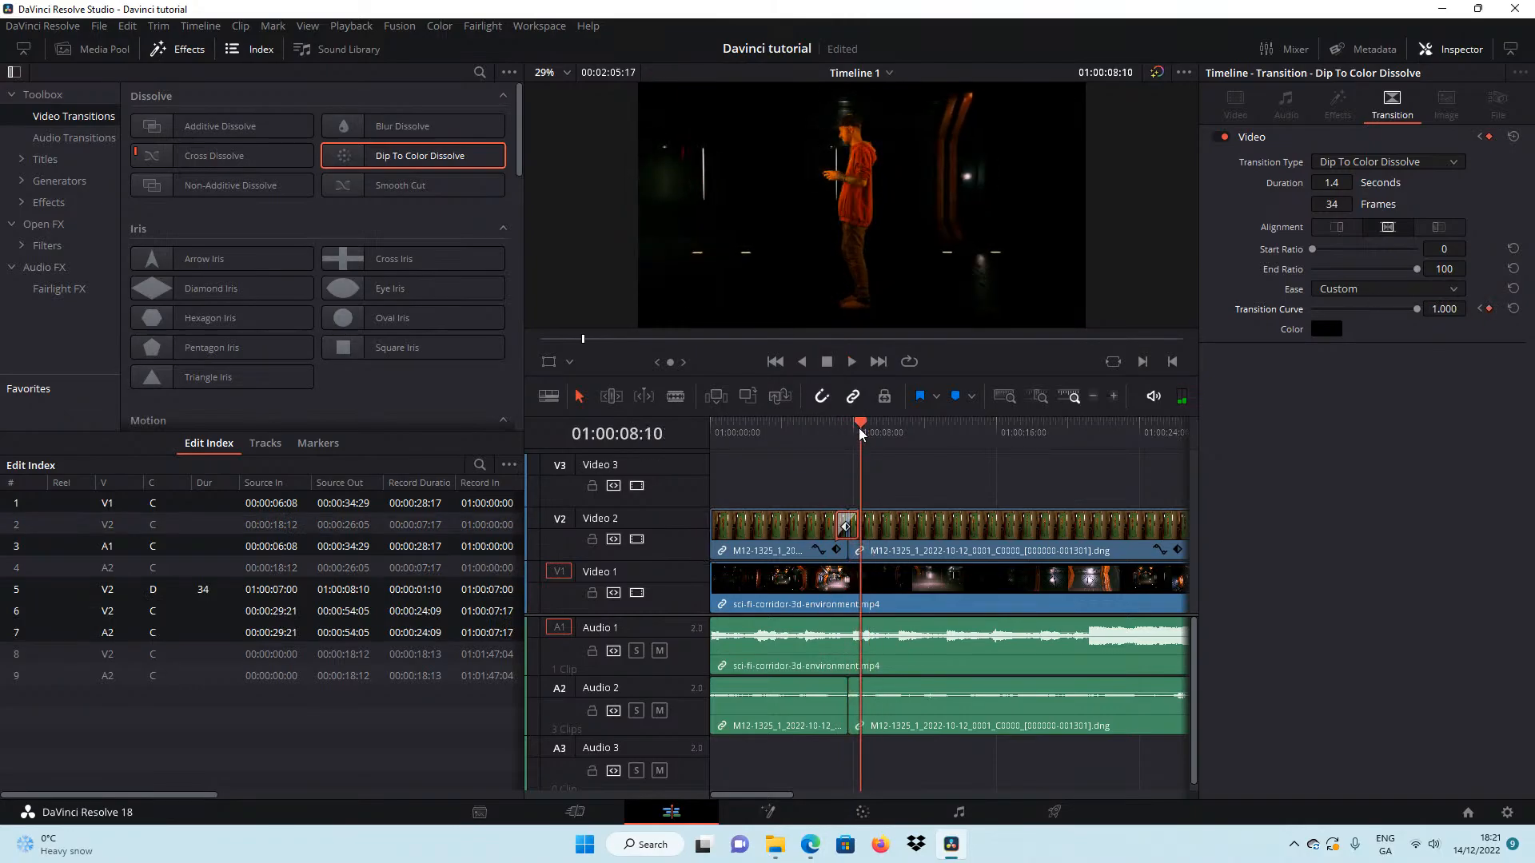
left_click_drag(840, 424, 850, 424)
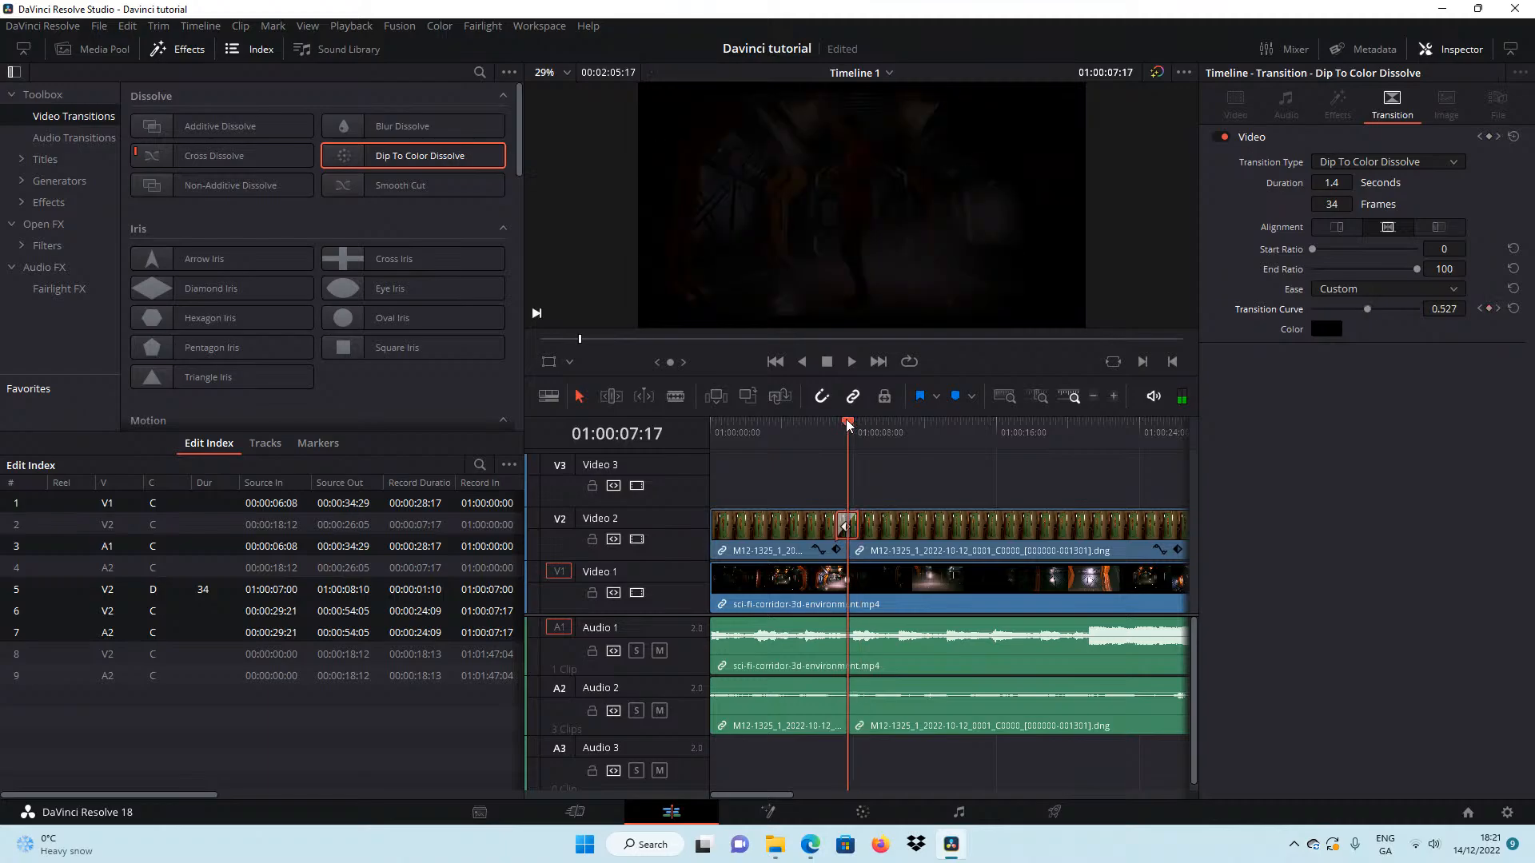
Move the second M12-1325 clip to start at 01:00:11:08 and extend the end of the first clip to 01:00:07:20, where the corridor goes black.
left_click_drag(906, 553, 973, 551)
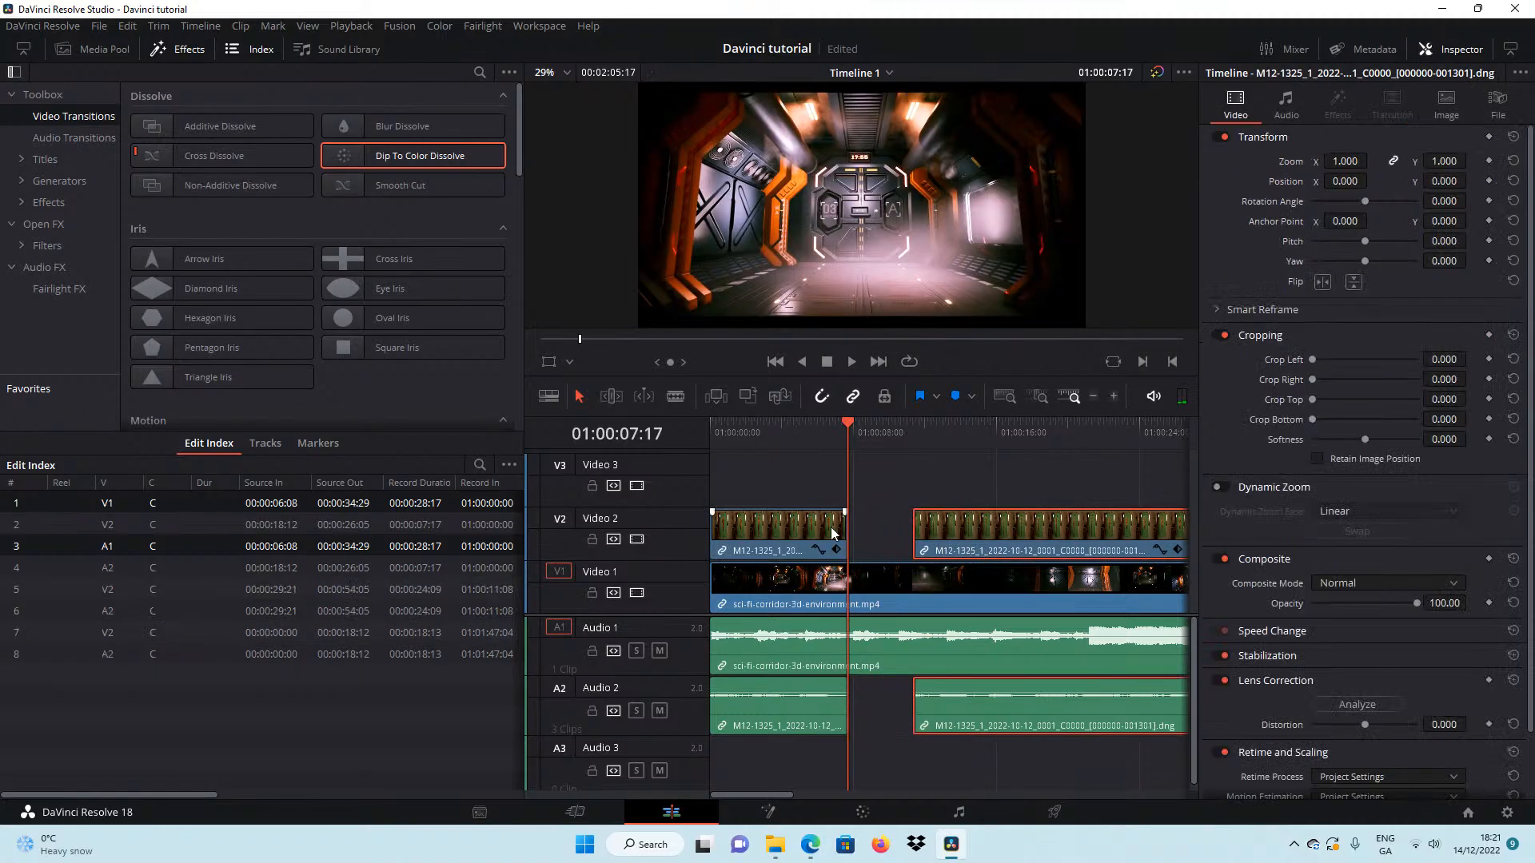
left_click(1112, 398)
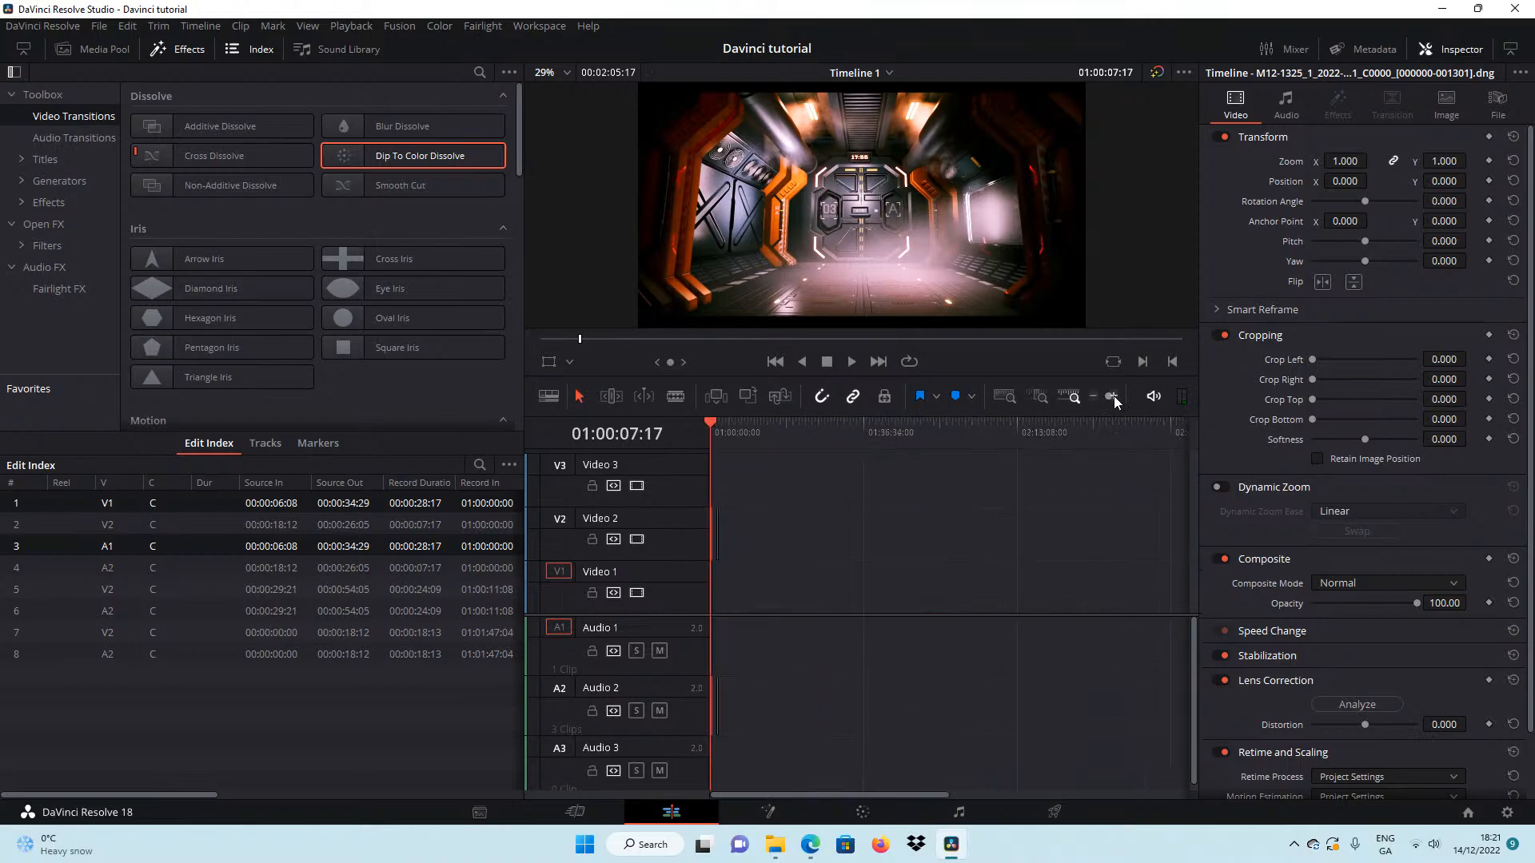
left_click(1114, 397)
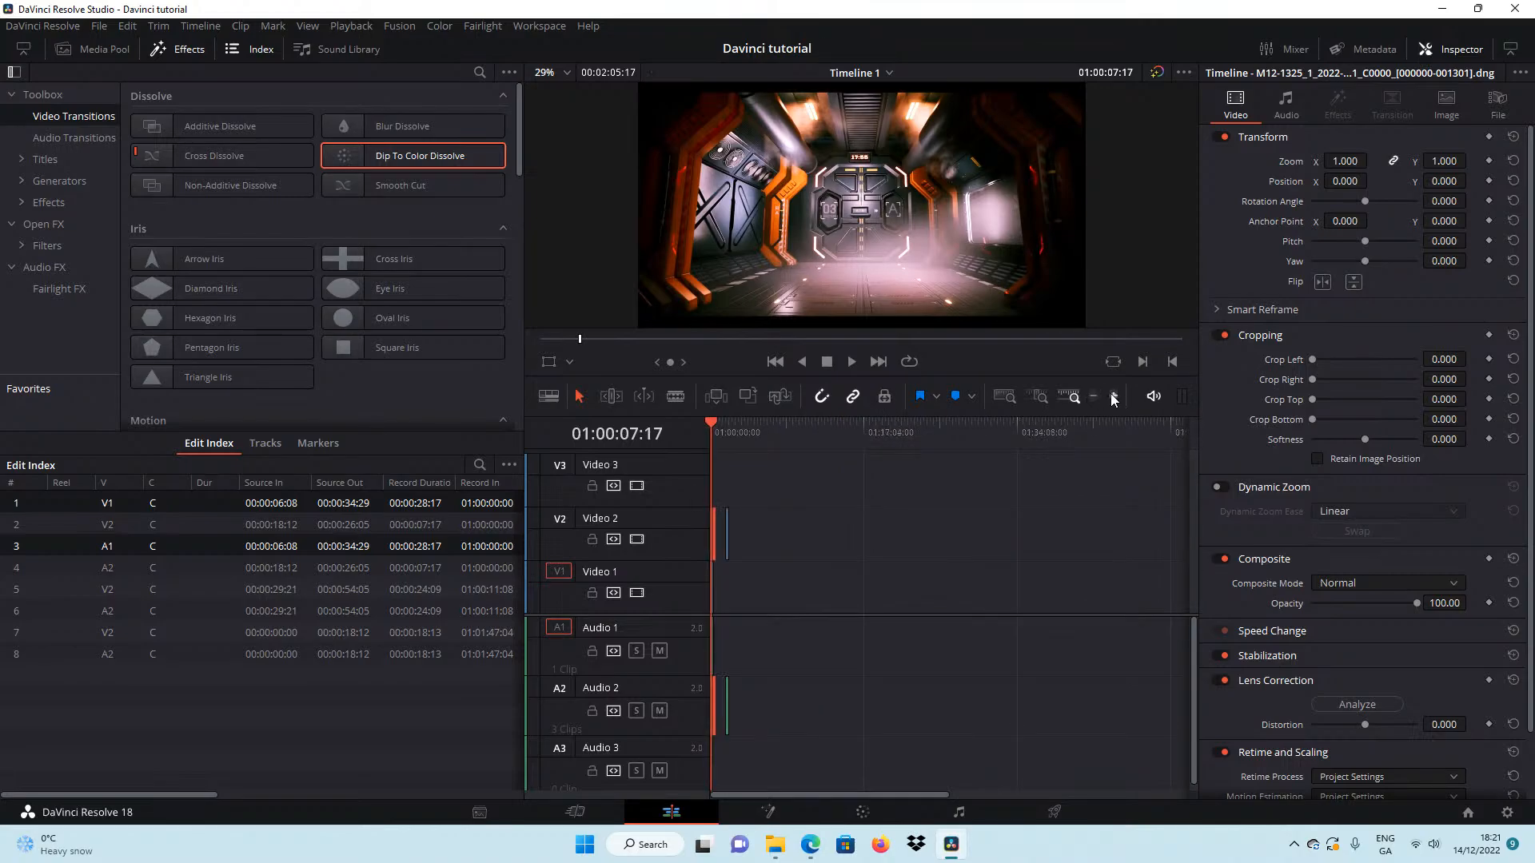
left_click(1116, 398)
left_click(1116, 397)
left_click(1117, 398)
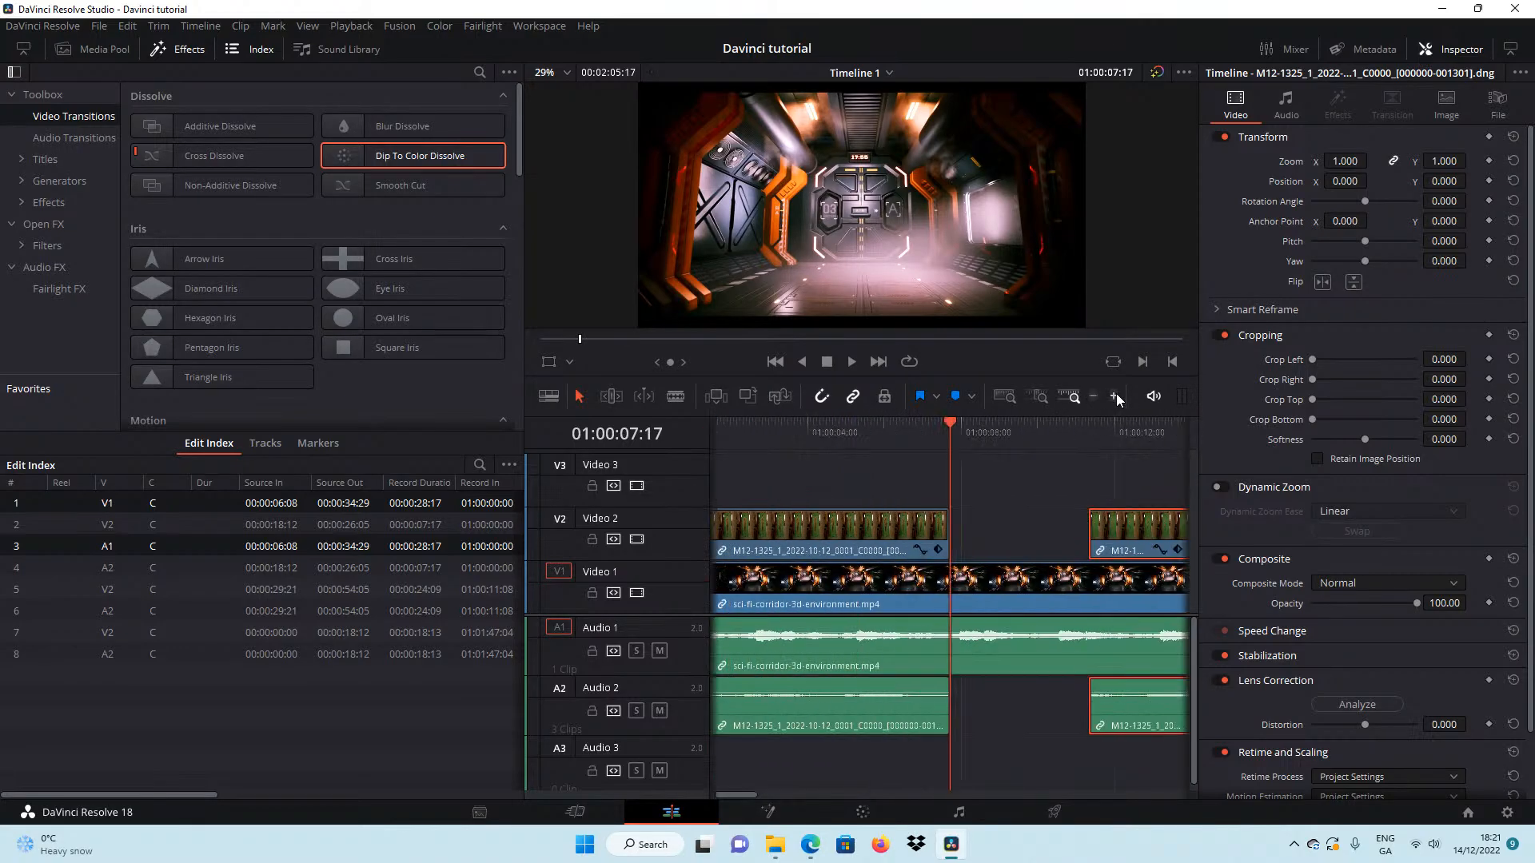
left_click(1116, 398)
left_click_drag(944, 524, 951, 524)
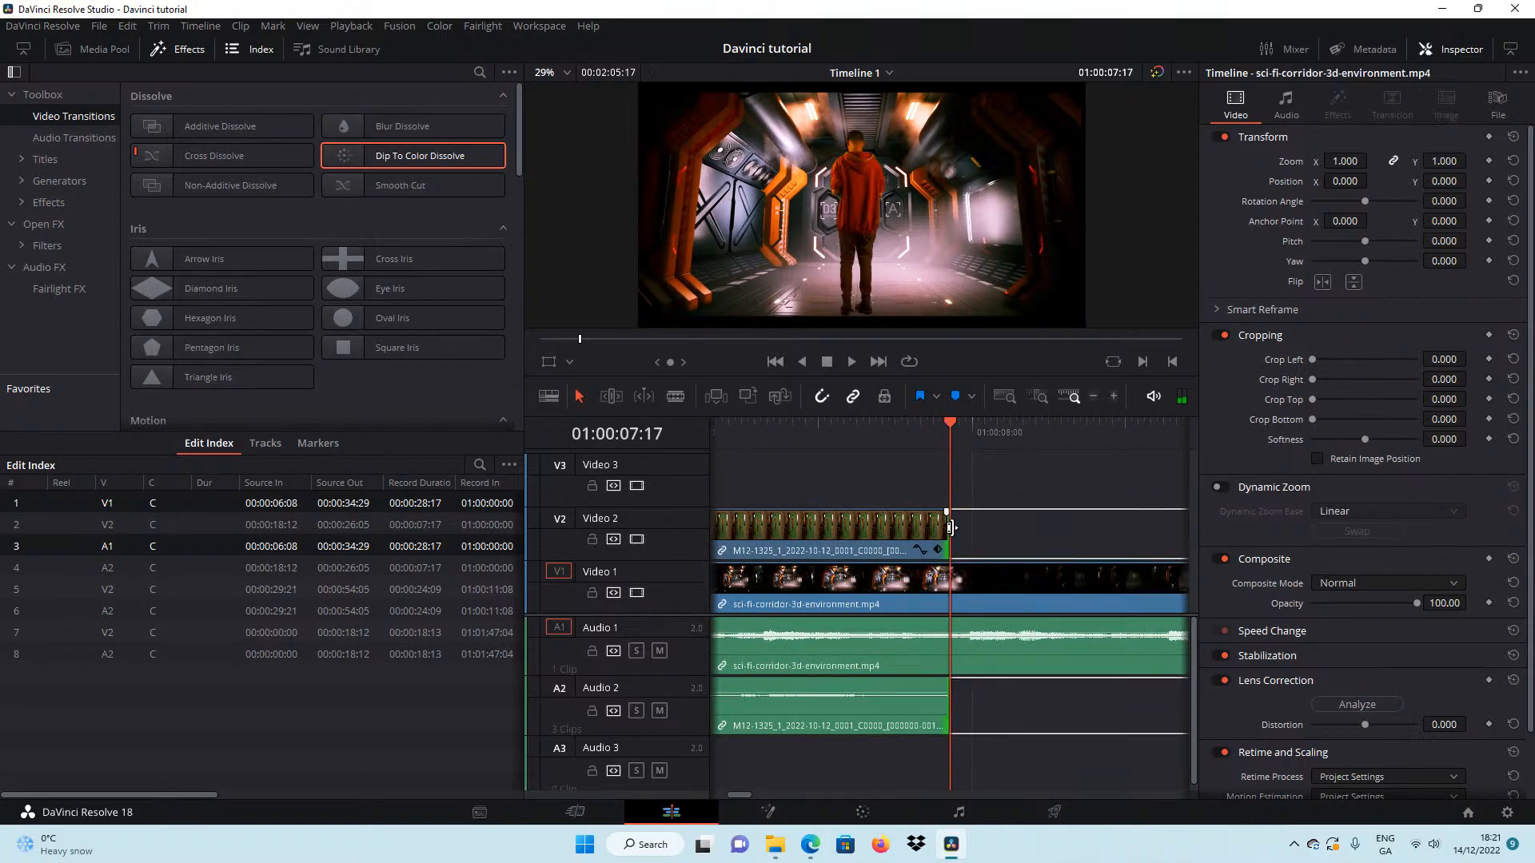
left_click(967, 424)
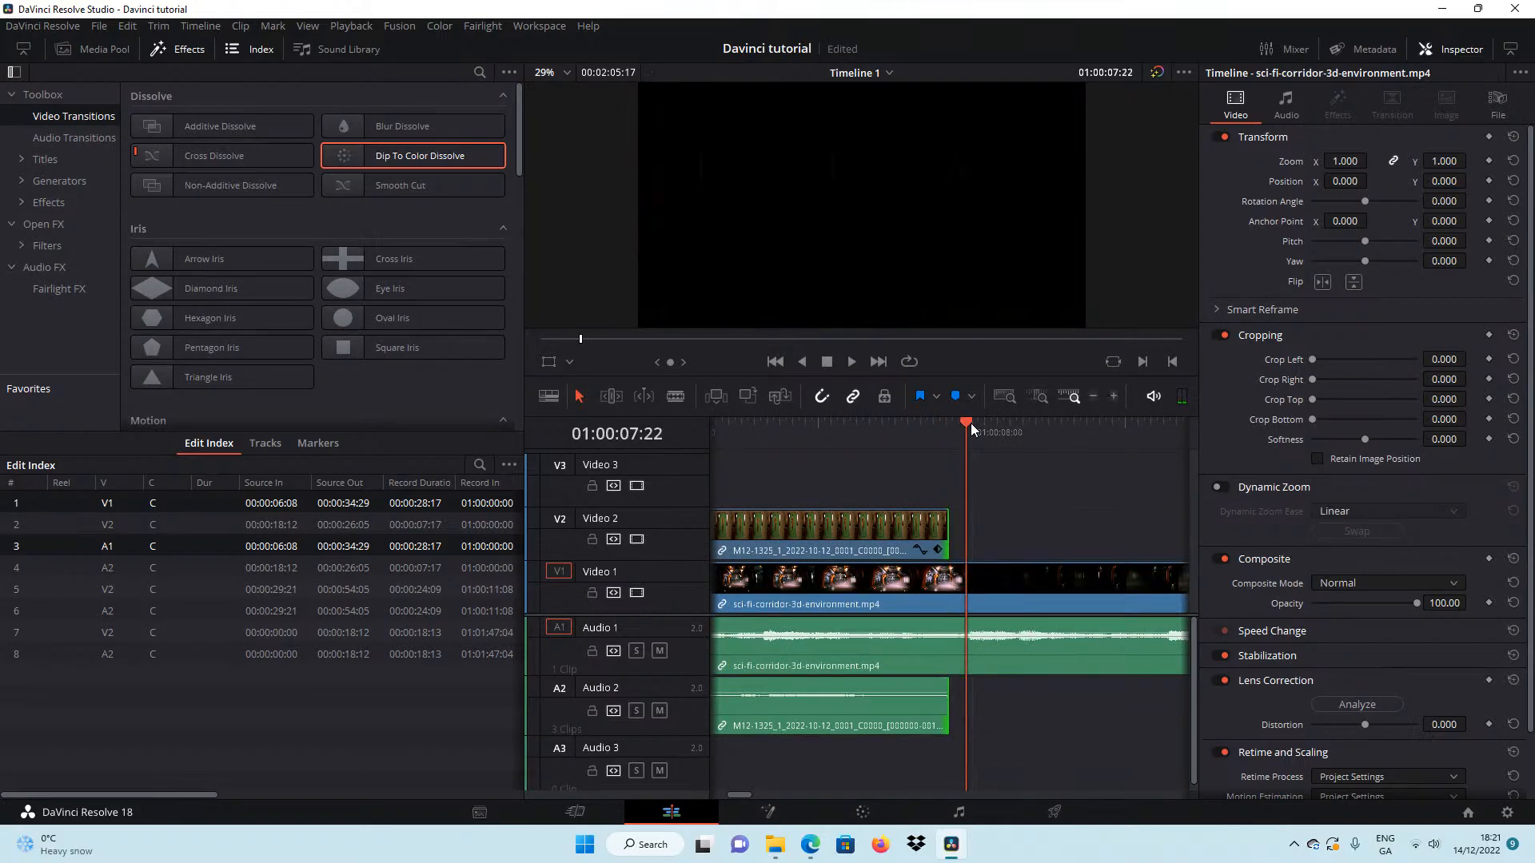
left_click(1114, 400)
left_click(1114, 400)
left_click(1114, 399)
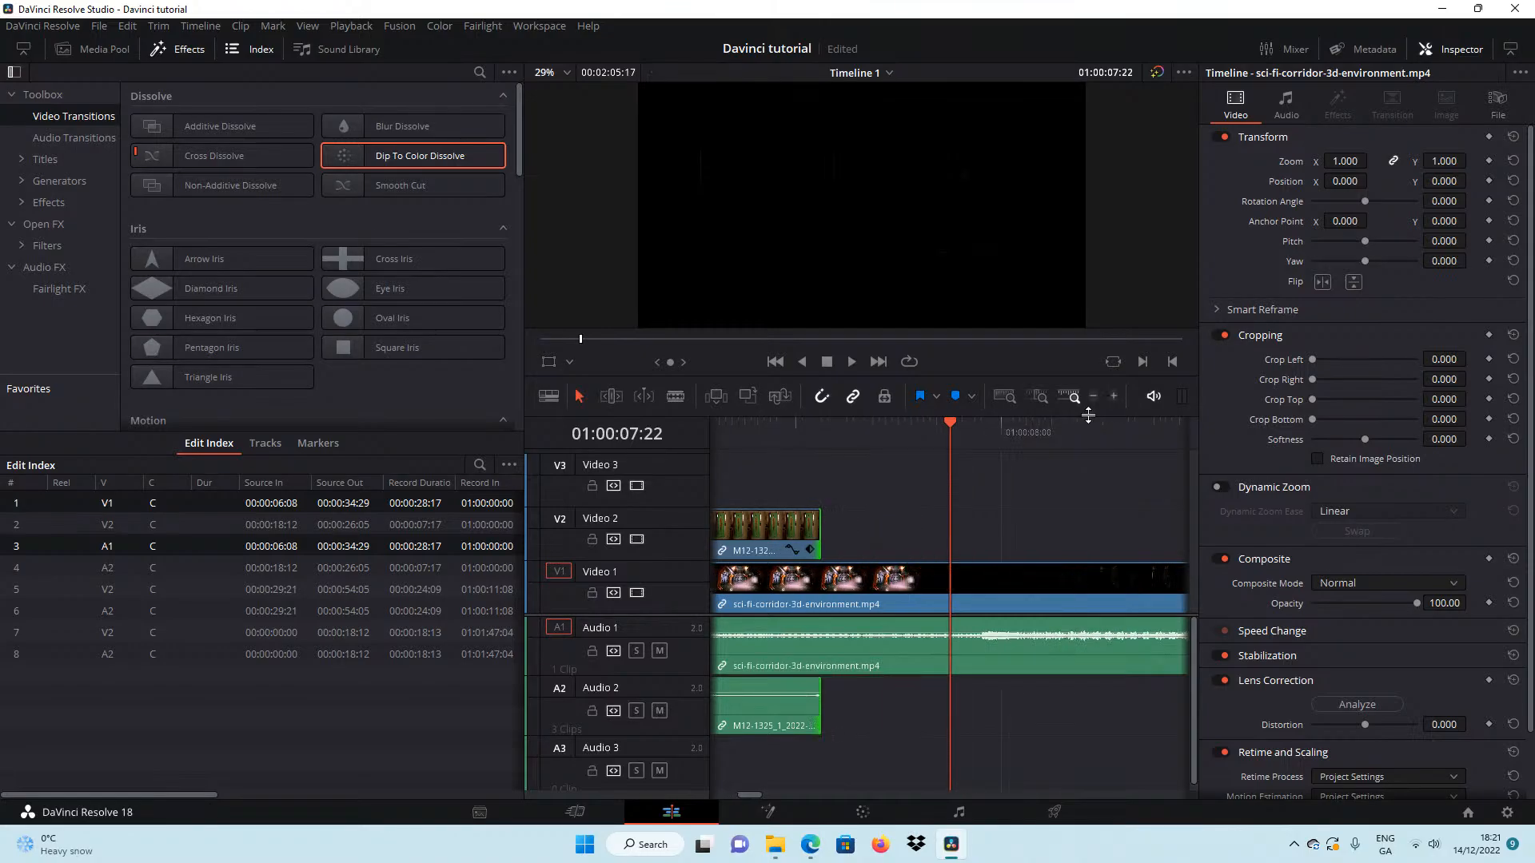
left_click(933, 428)
left_click_drag(916, 429, 889, 482)
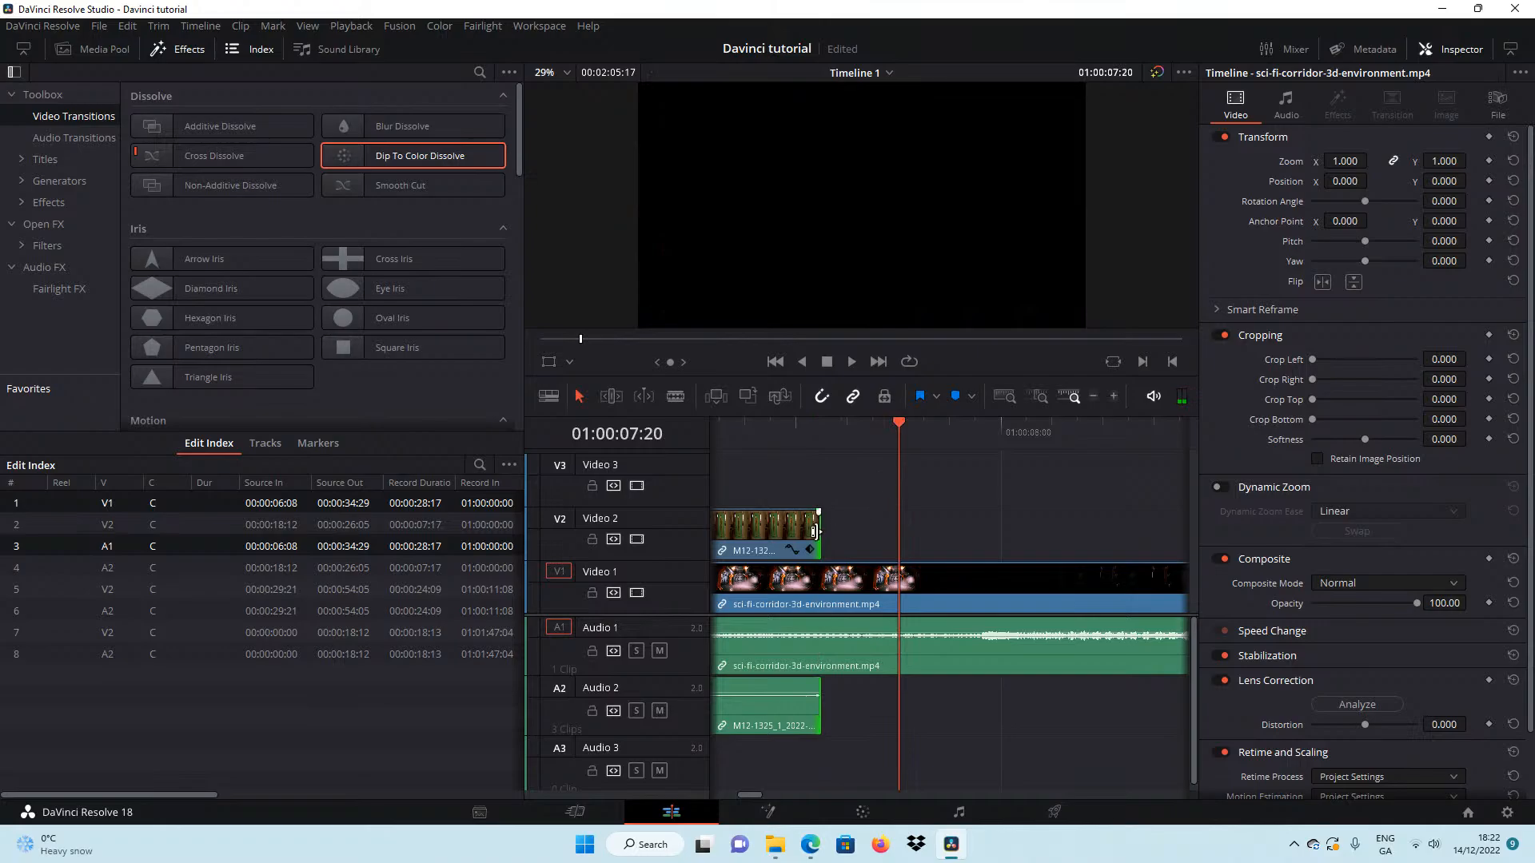
left_click_drag(815, 532, 897, 530)
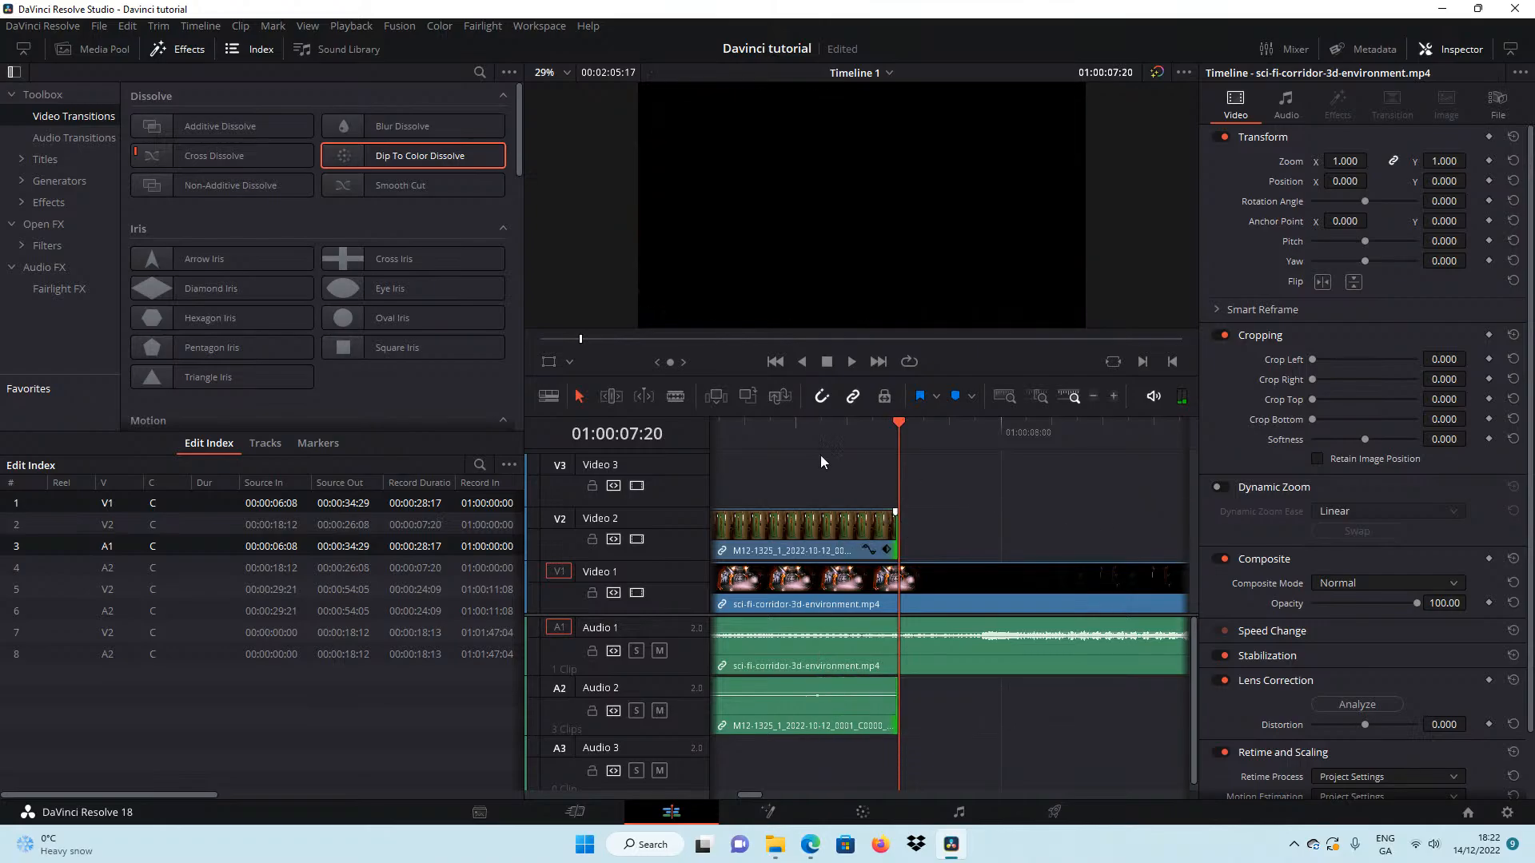
Move the second M12-1325 clip back against the first at 01:00:07:20 and apply a 34-frame Dip To Color Dissolve to the cut.
left_click(1095, 397)
left_click(1094, 398)
left_click(1094, 397)
left_click(1095, 397)
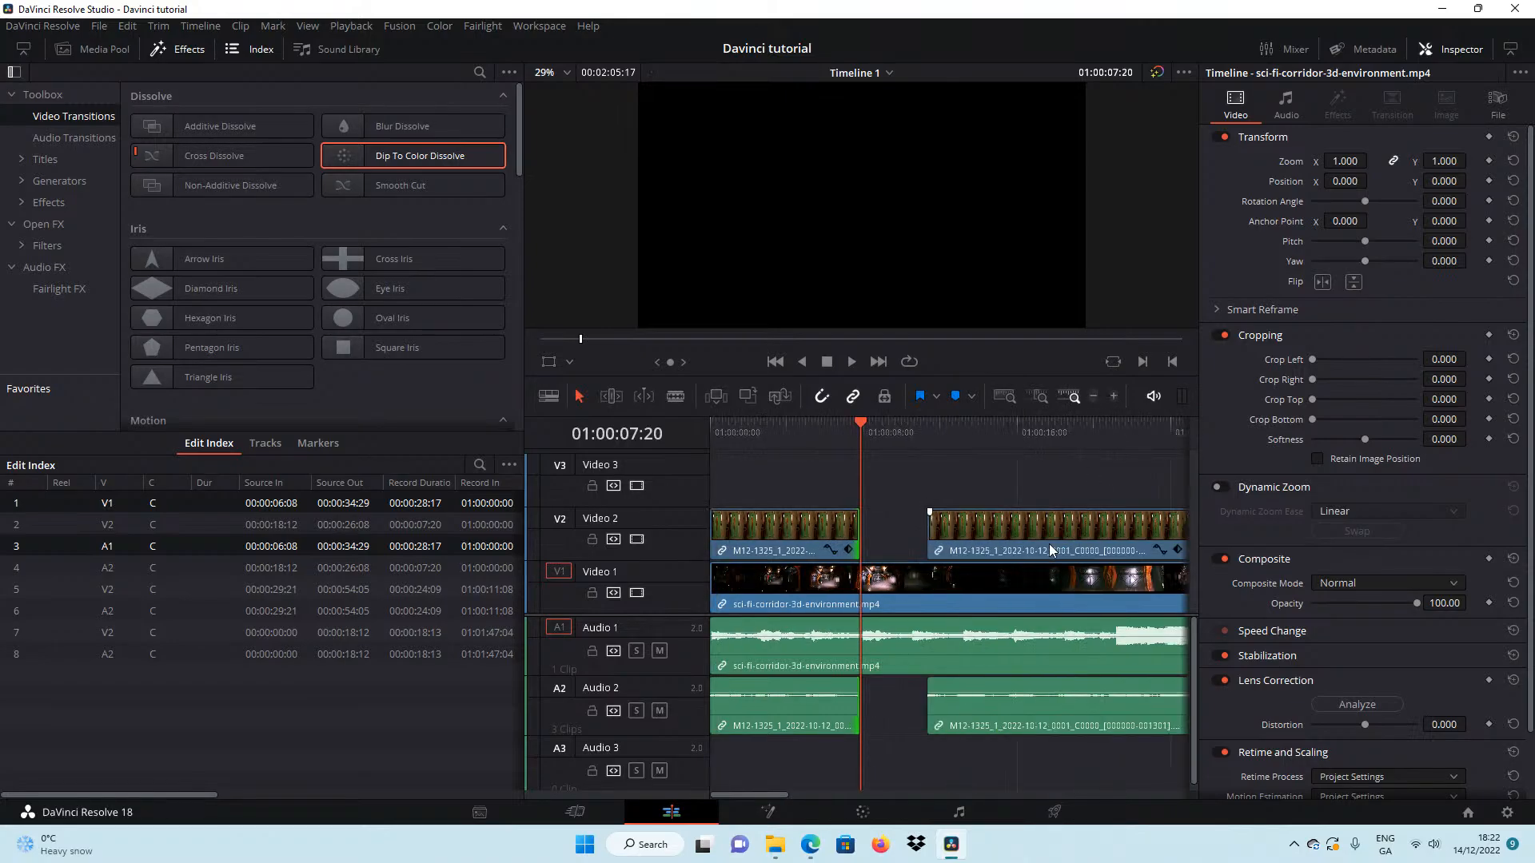
left_click_drag(1049, 544, 967, 536)
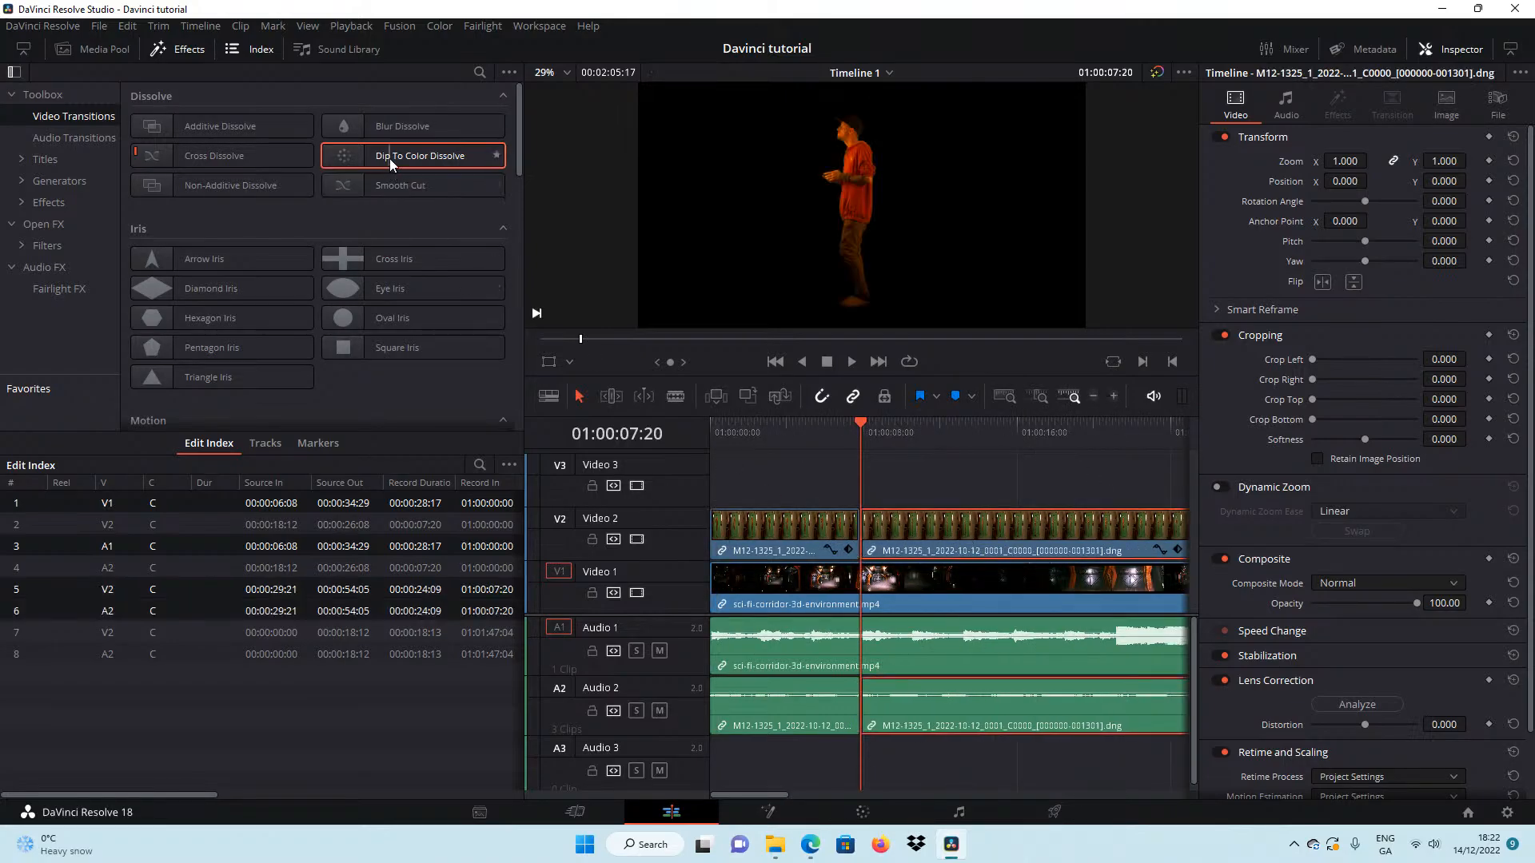
left_click_drag(392, 164, 869, 521)
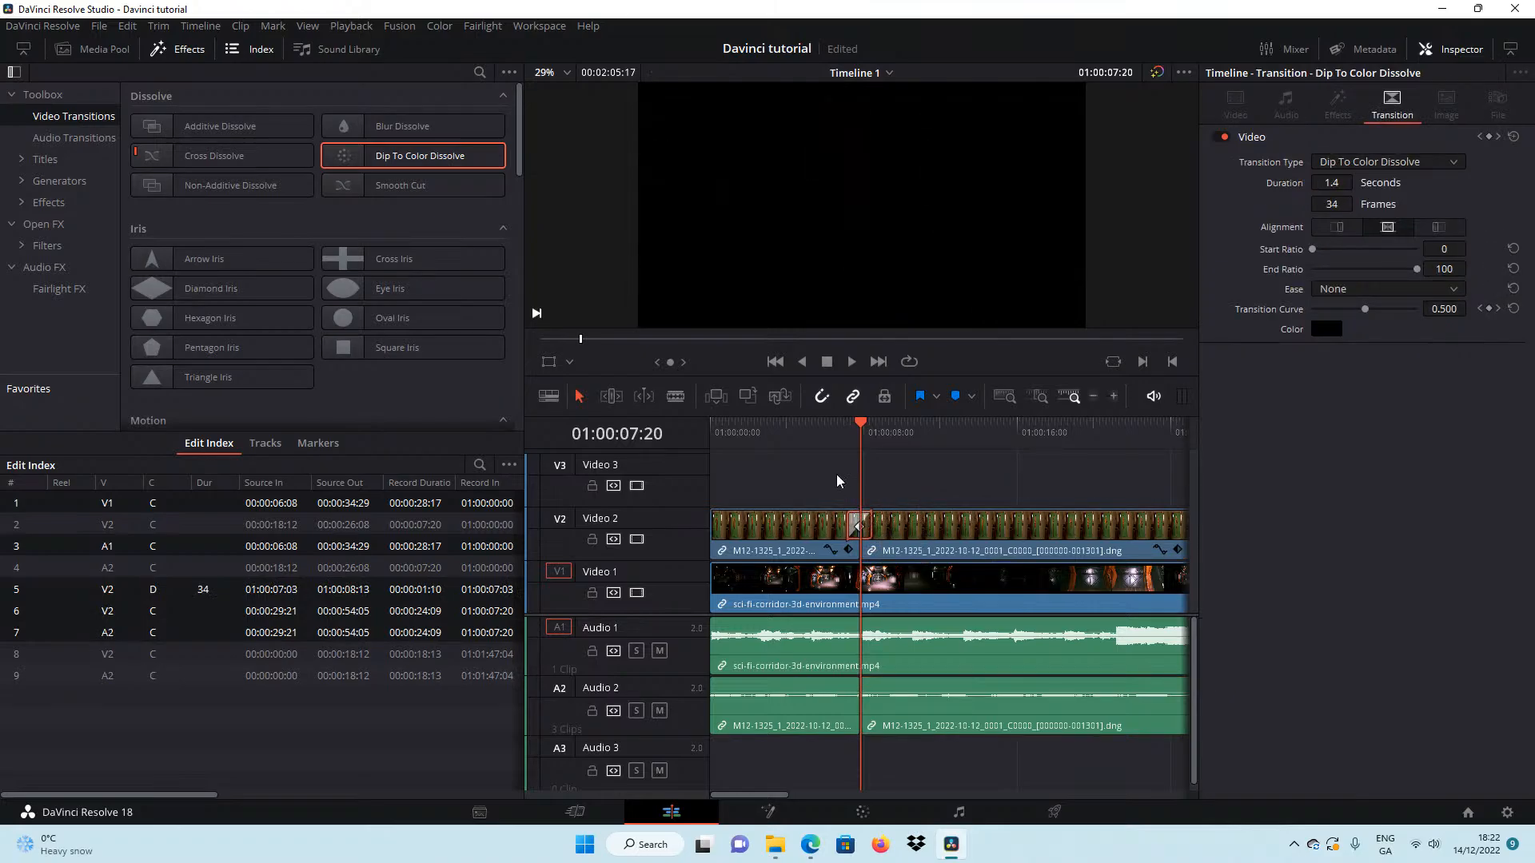
Play the timeline from 01:00:02:20 through the new dissolve and stop at 01:00:14:05.
left_click(764, 436)
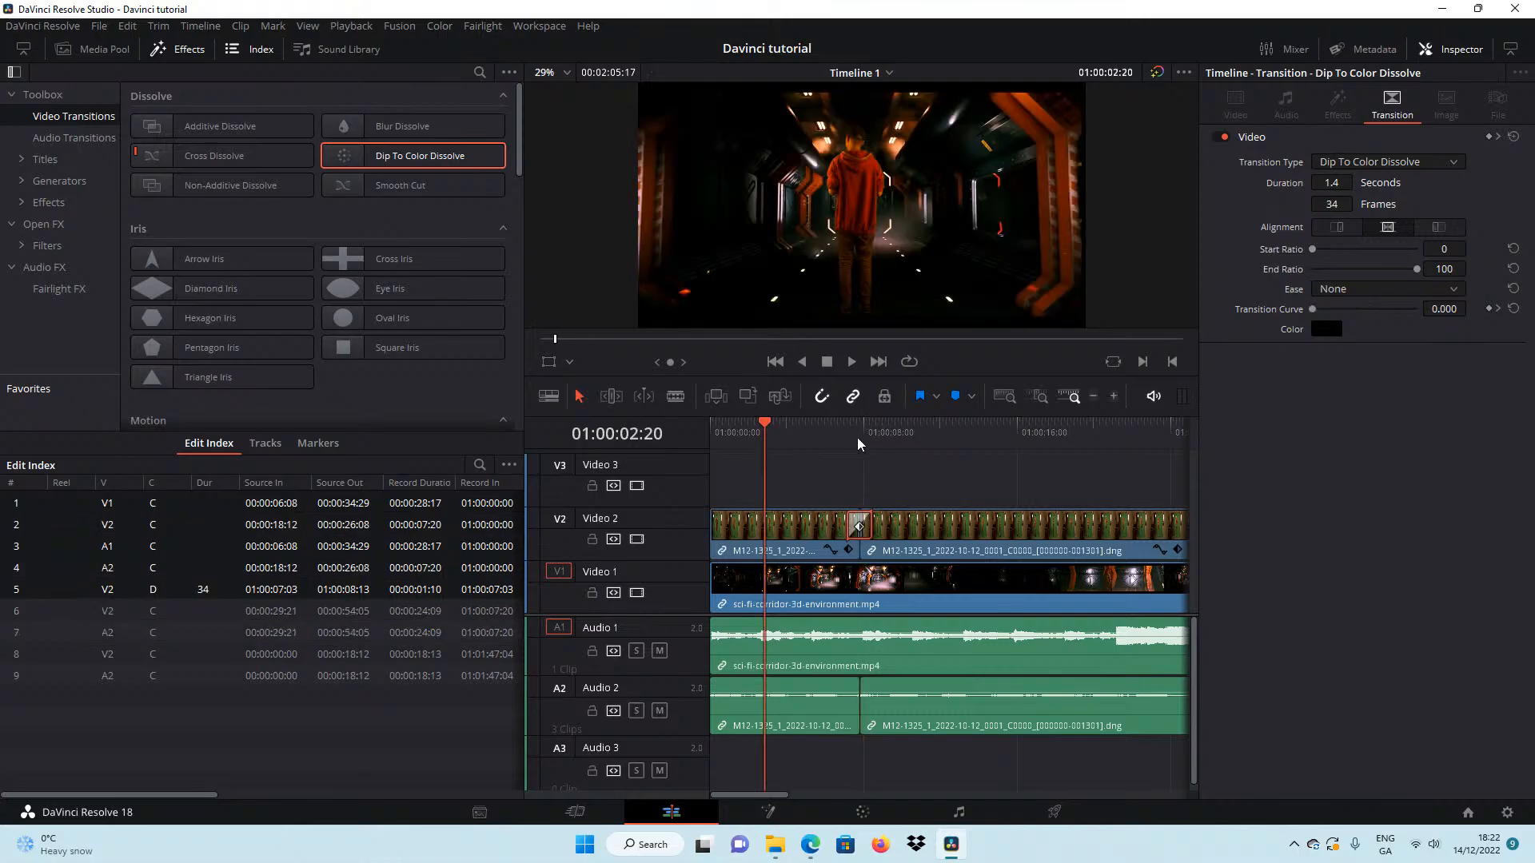
left_click(853, 364)
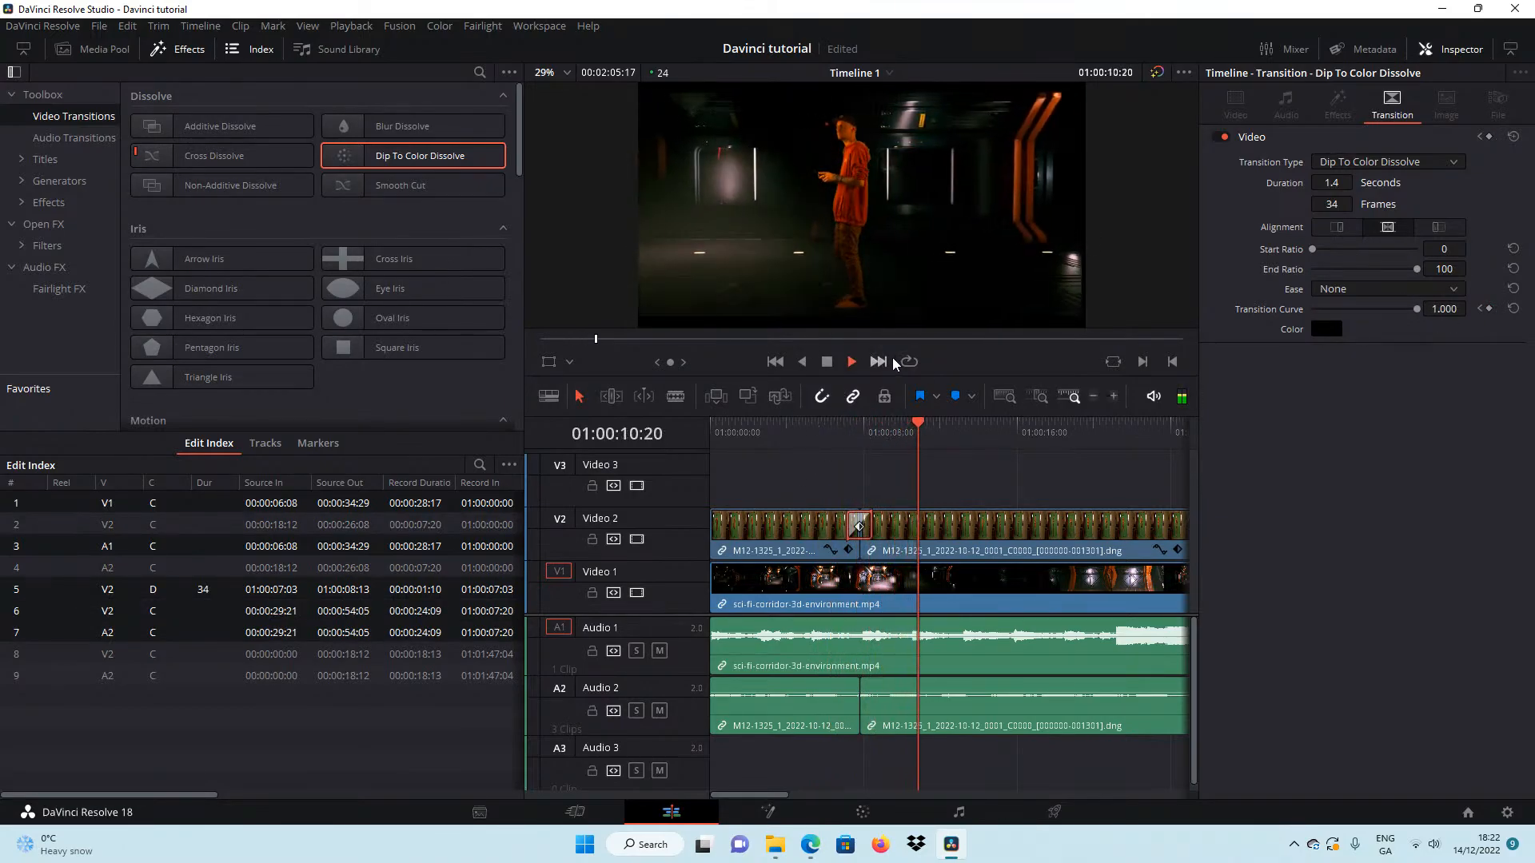
left_click(827, 362)
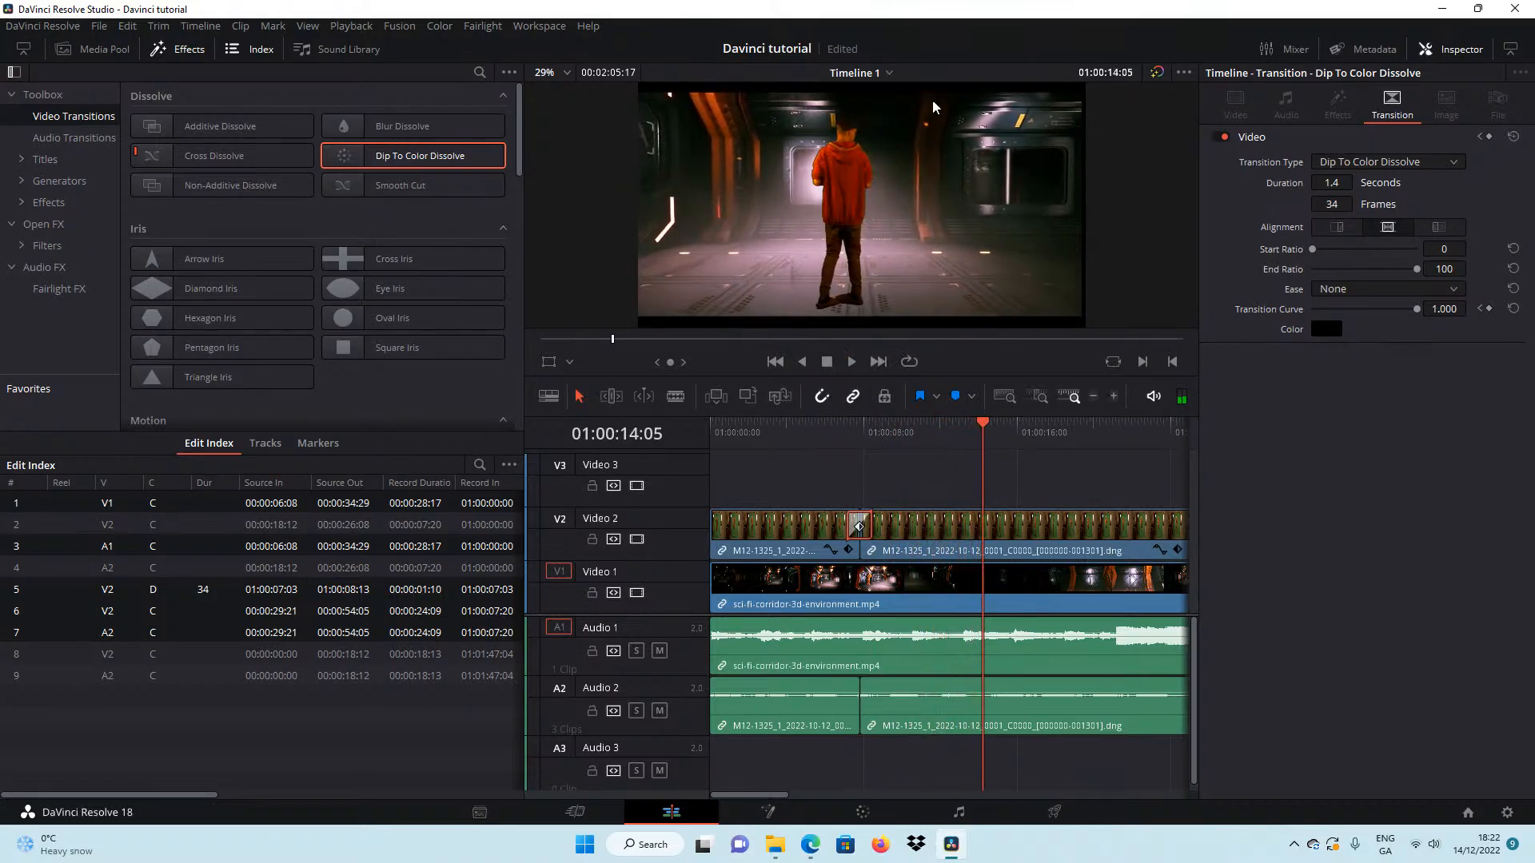
Scrub through the second M12-1325 clip and replay the composite from the start of the timeline.
left_click(915, 520)
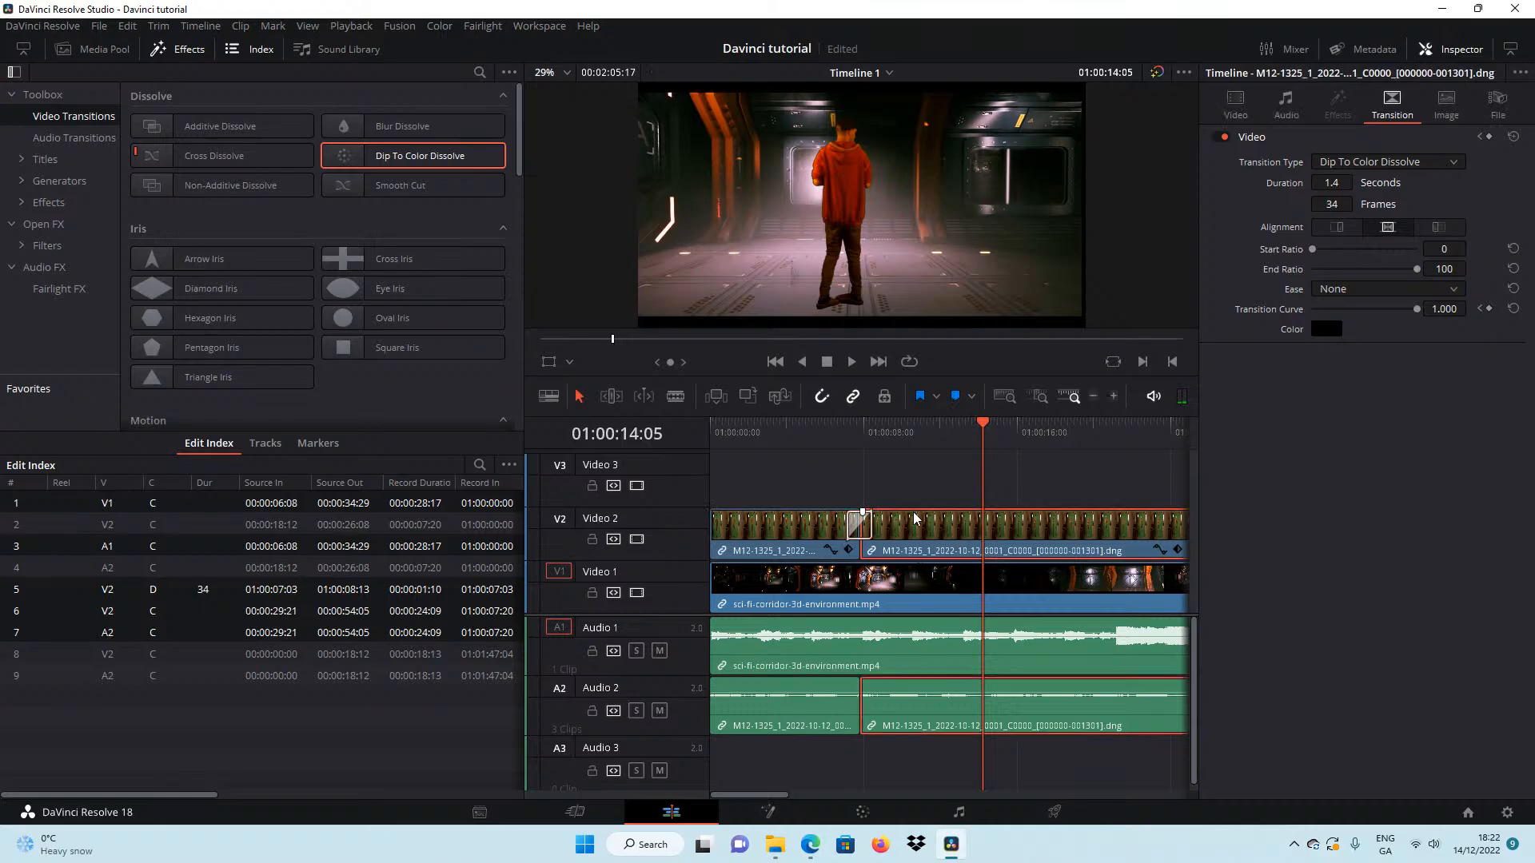
left_click_drag(984, 423, 1116, 426)
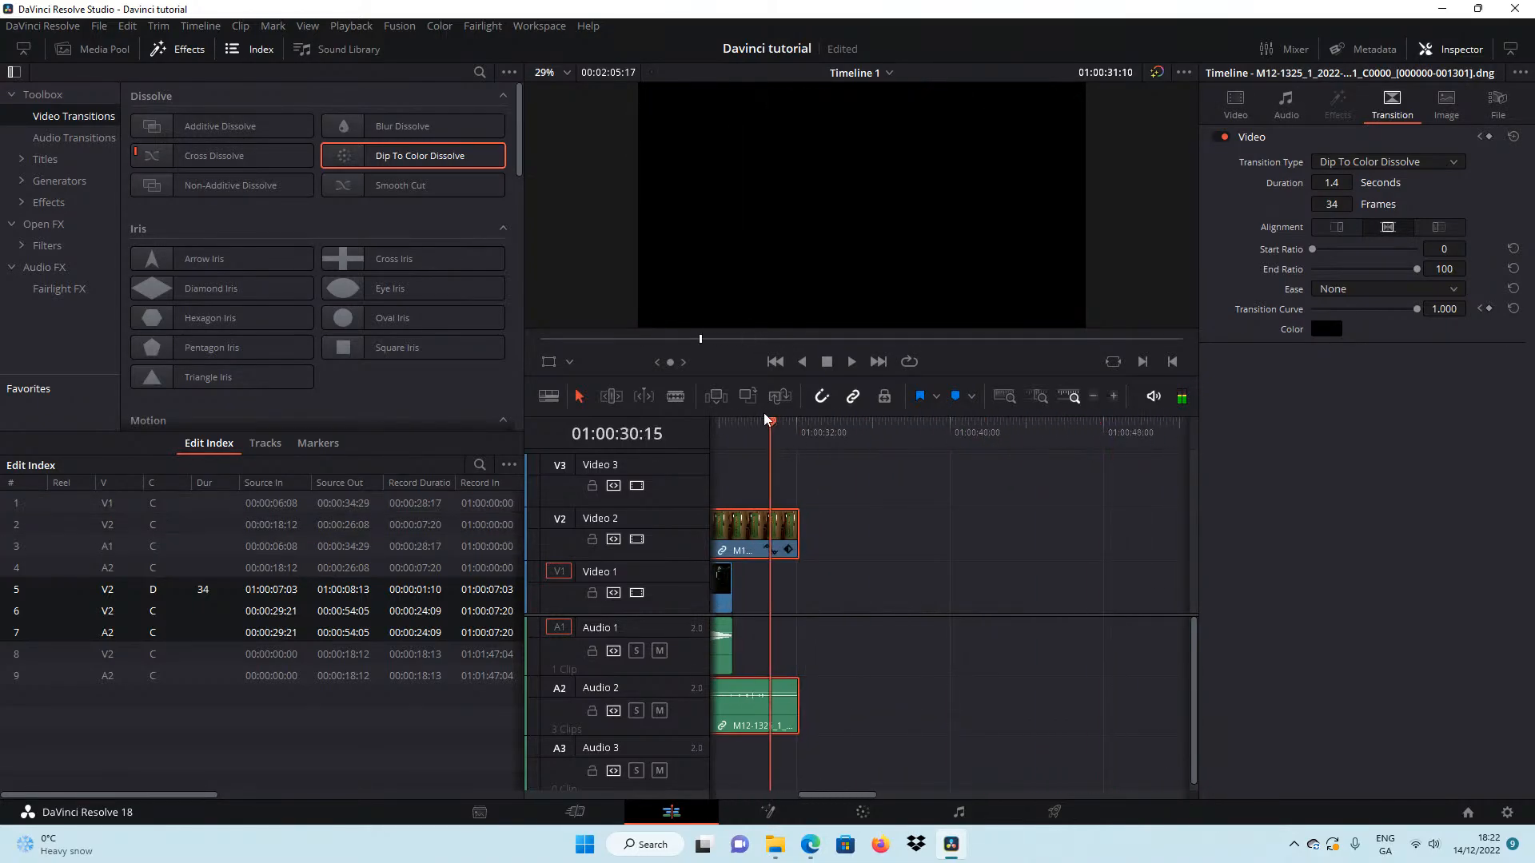
left_click_drag(766, 419, 776, 502)
left_click(775, 361)
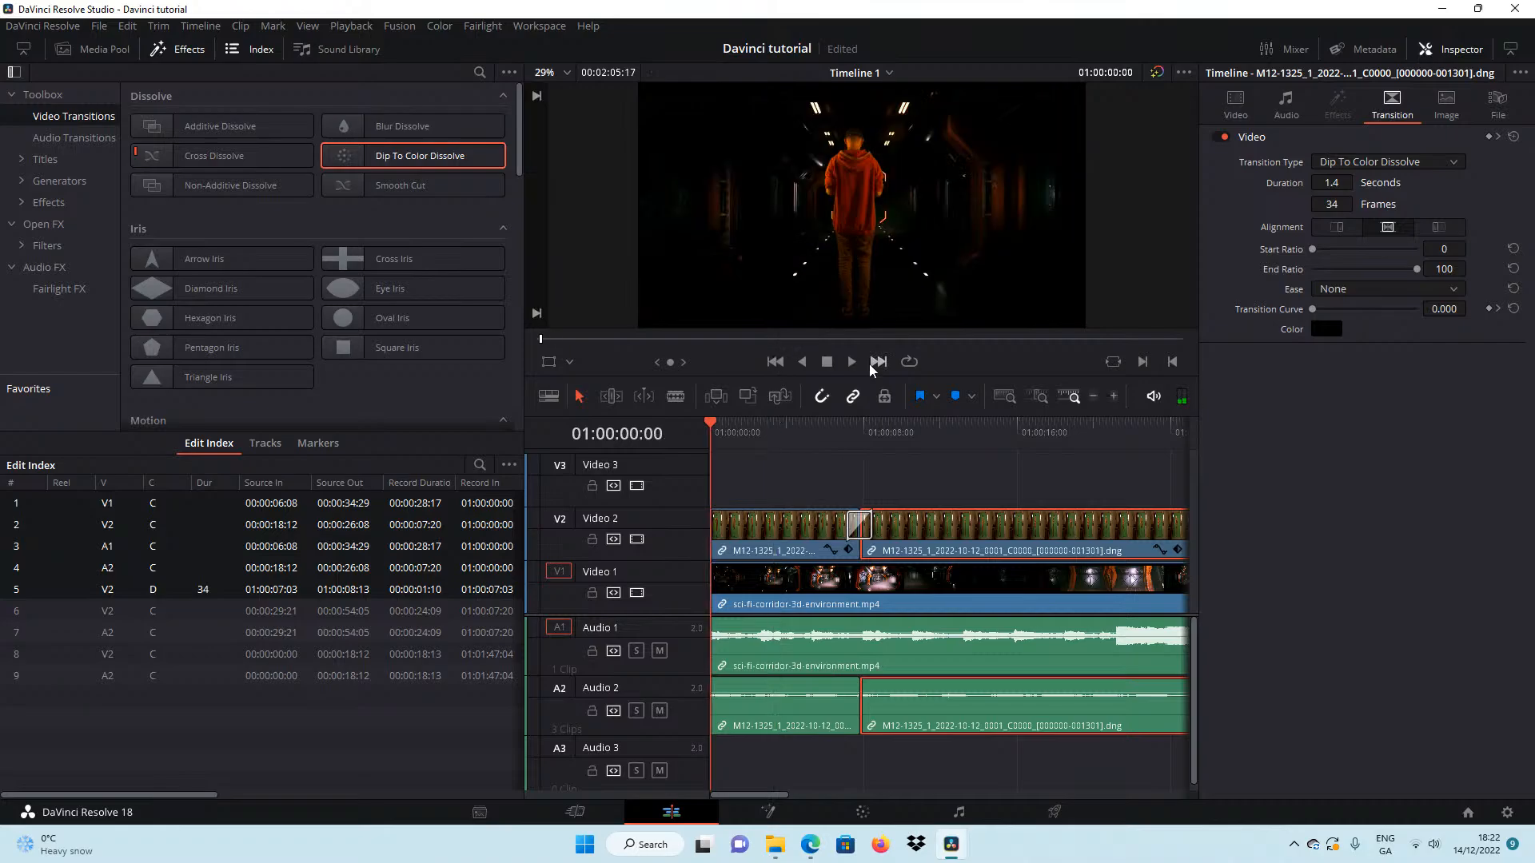
left_click(851, 361)
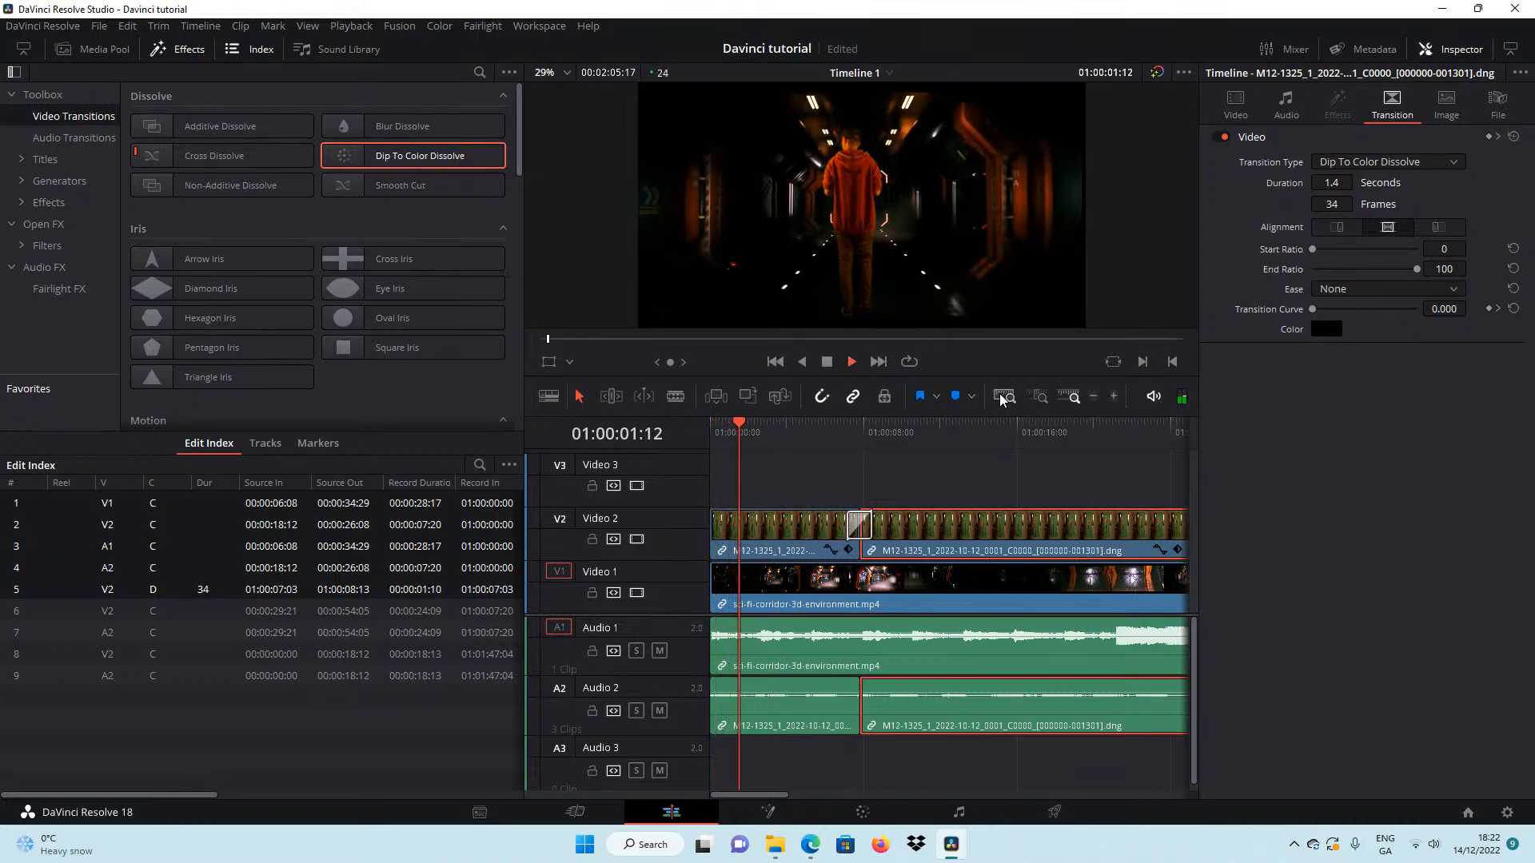